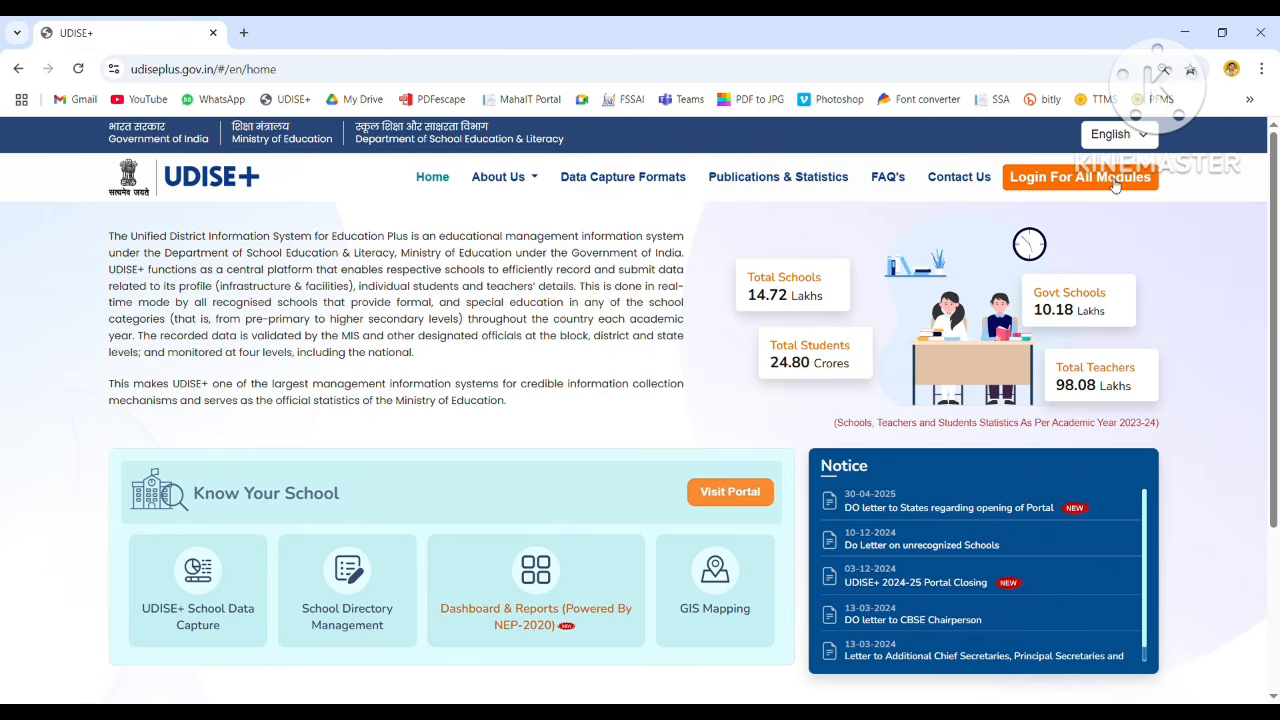
Open the login page for all modules and select Maharashtra as the state for login.
left_click(1115, 186)
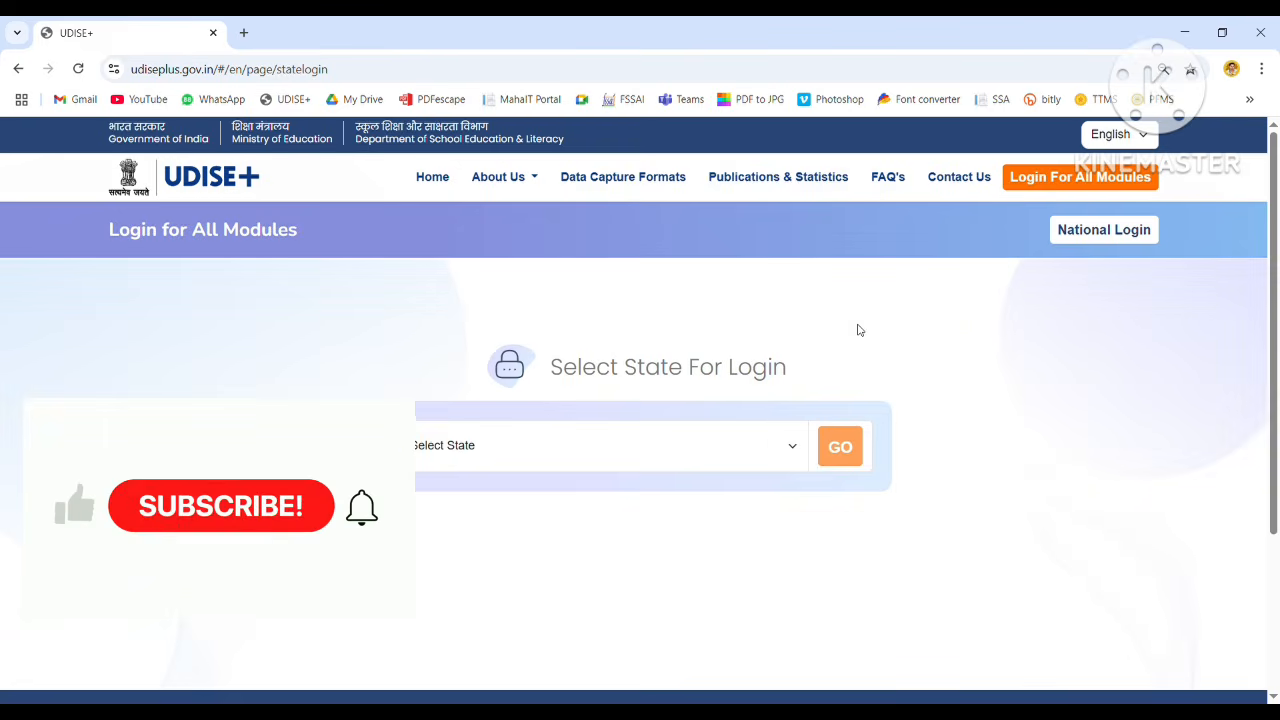
left_click(787, 456)
key("m")
key("m")
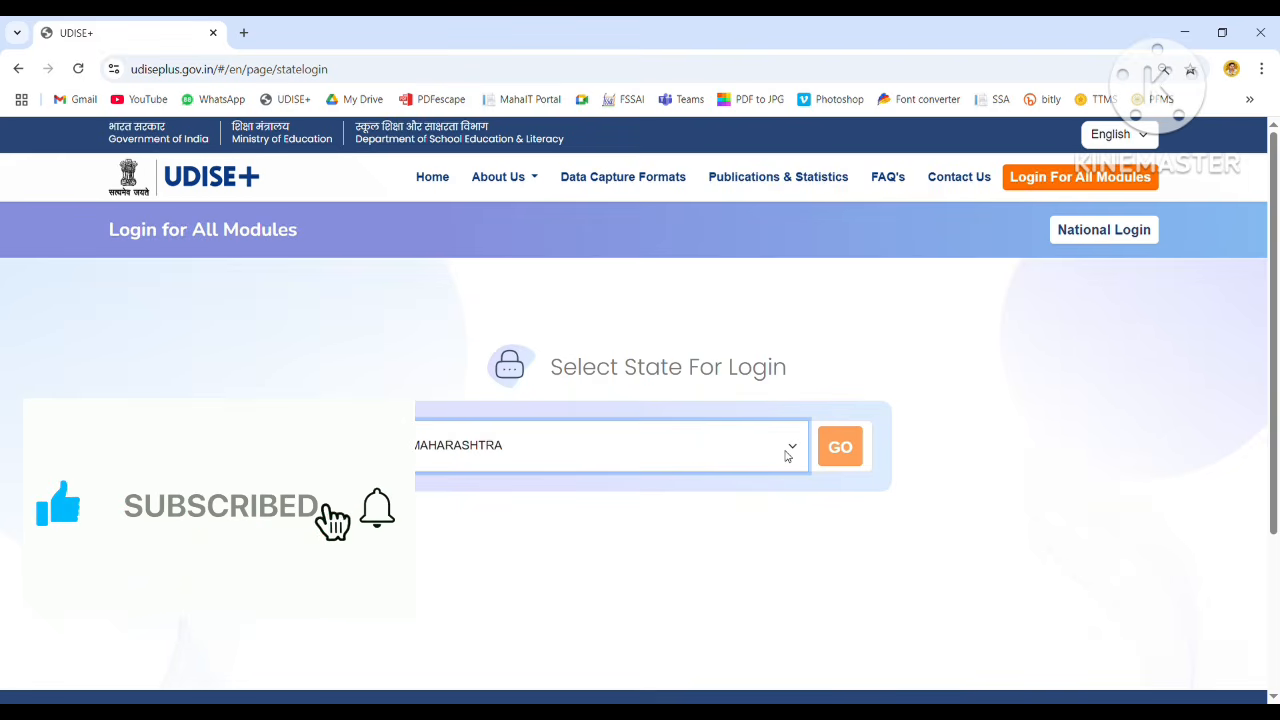
key("Return")
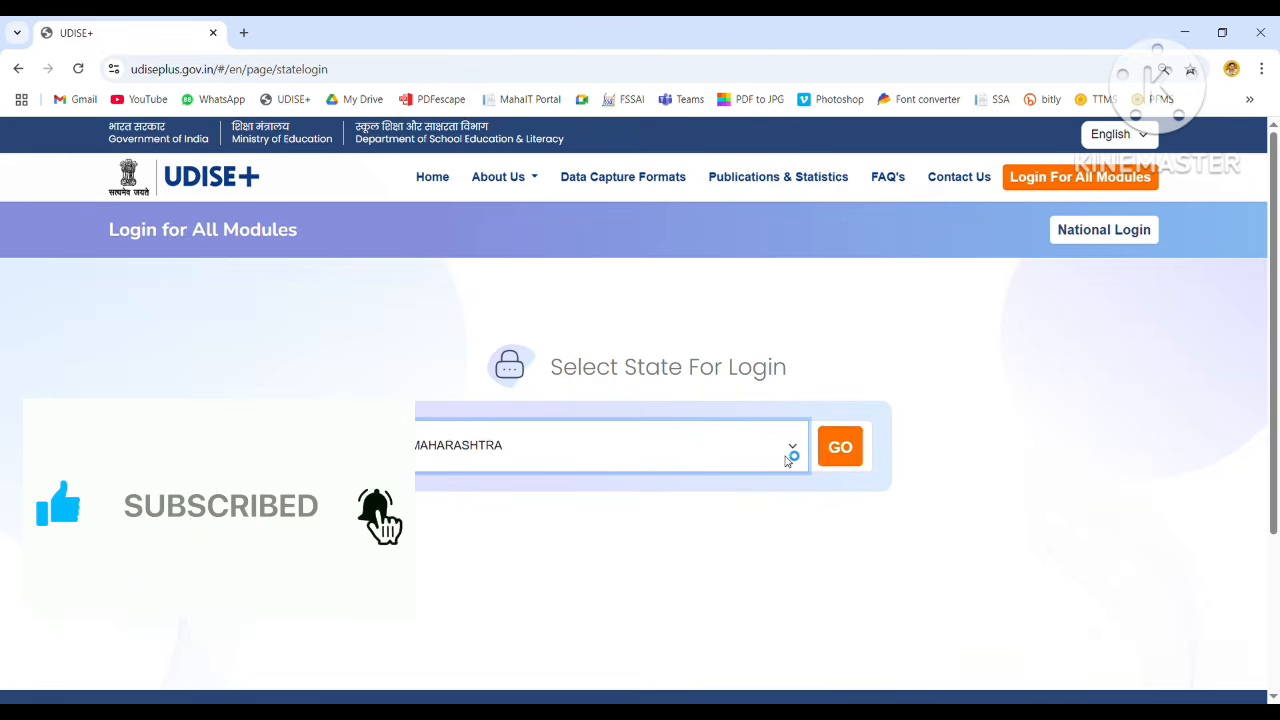
left_click(840, 452)
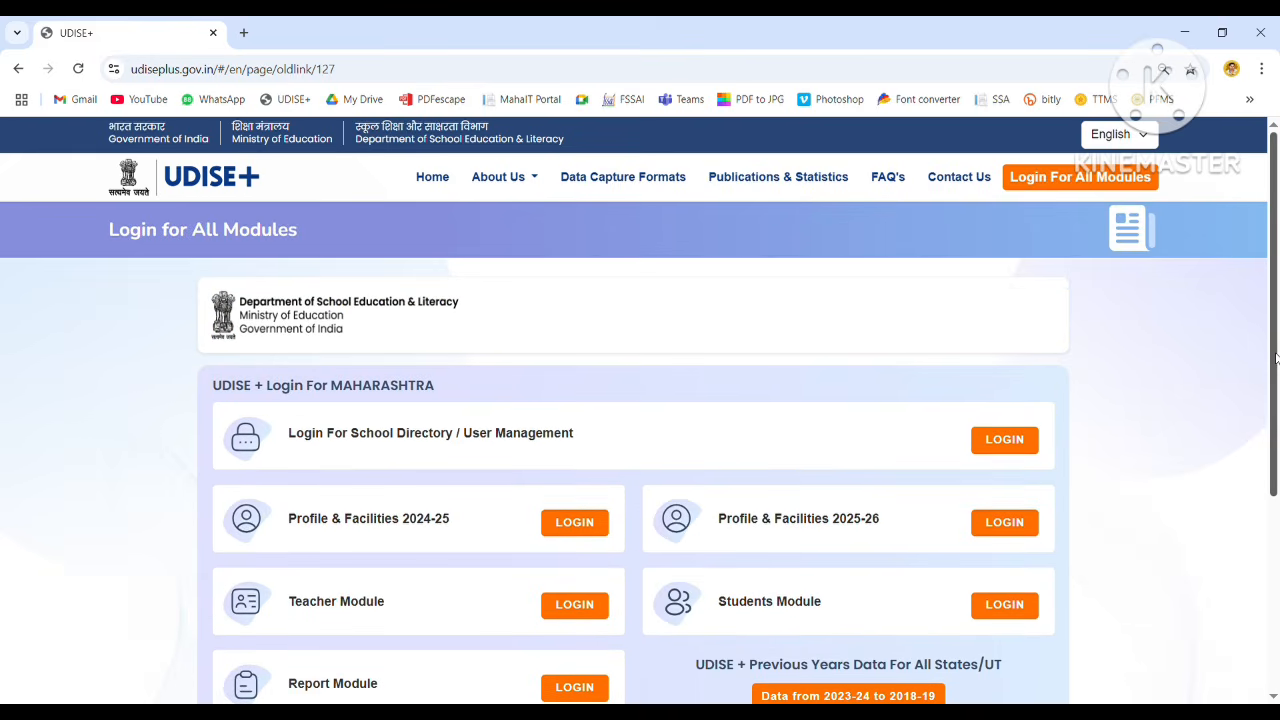
Open the login for the Profile & Facilities 2025-26 module.
scroll(1275, 358, "down", 1)
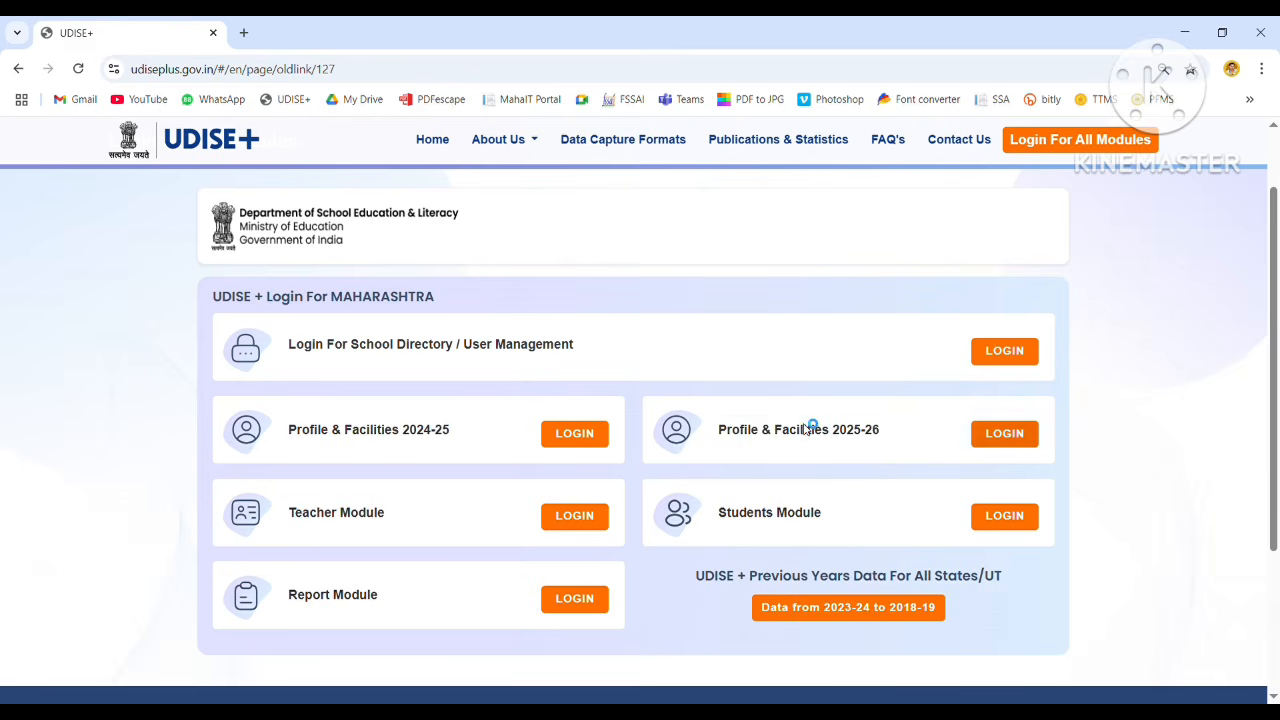
triple_click(912, 447)
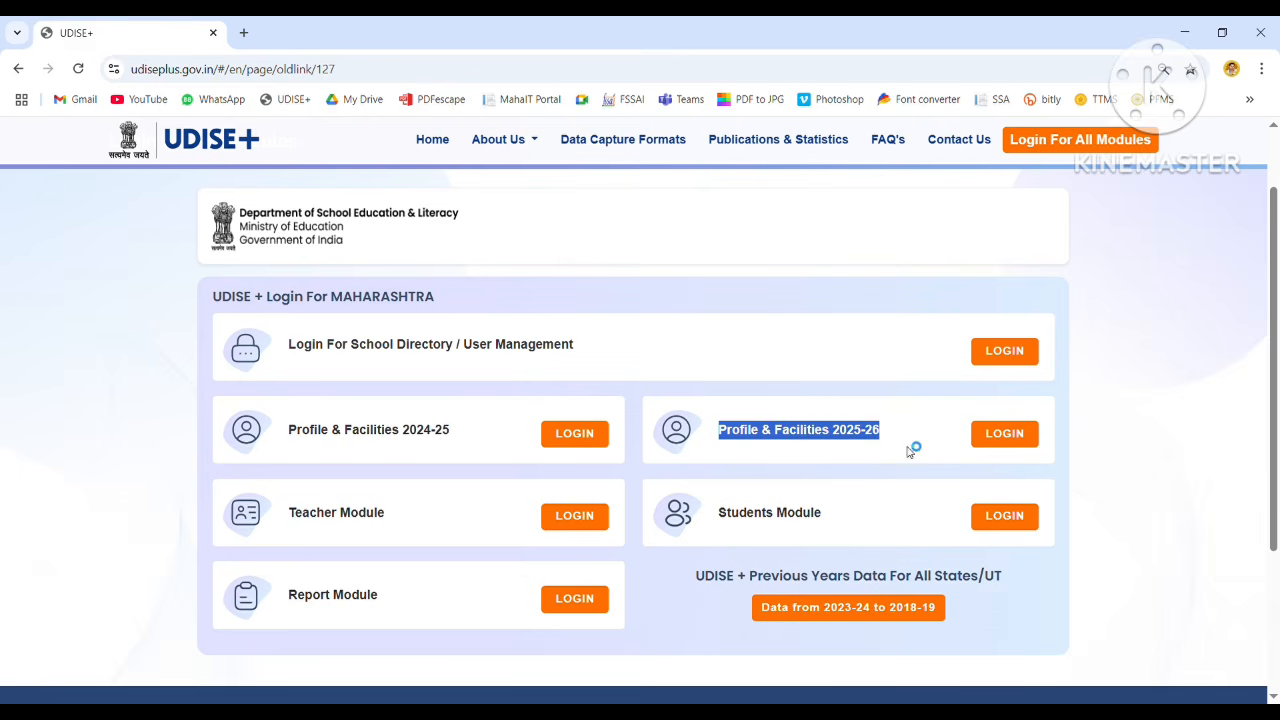
left_click(1019, 437)
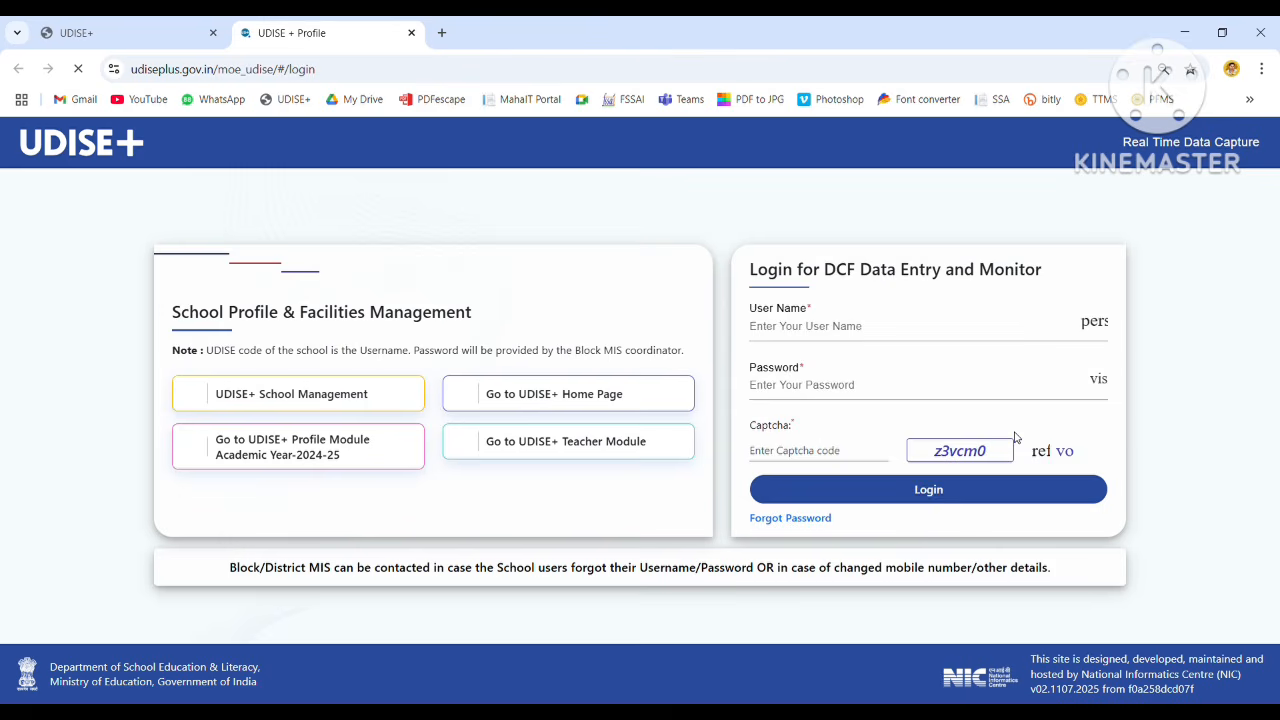
Log in with the school's user name, saved password and the captcha code, and open Profile & Facility.
left_click(844, 333)
key("BackSpace")
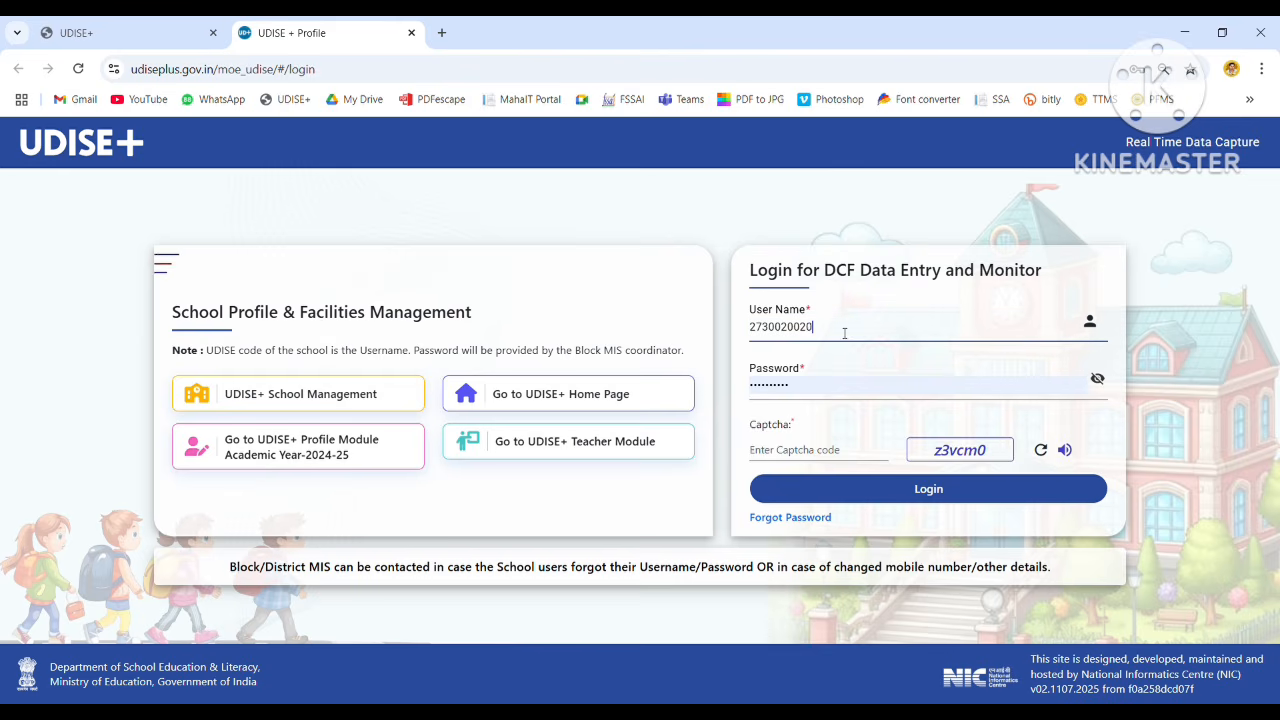
type("2")
left_click(813, 458)
type("z3")
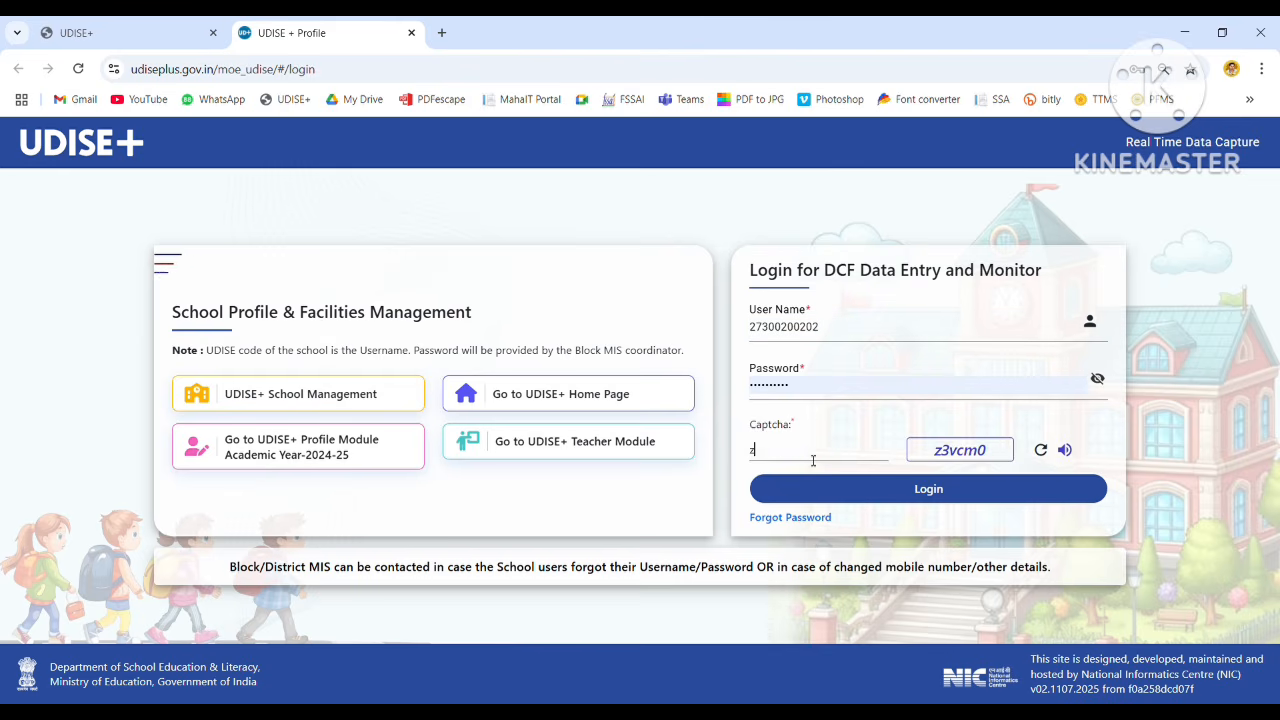
type("vcm0")
left_click(908, 500)
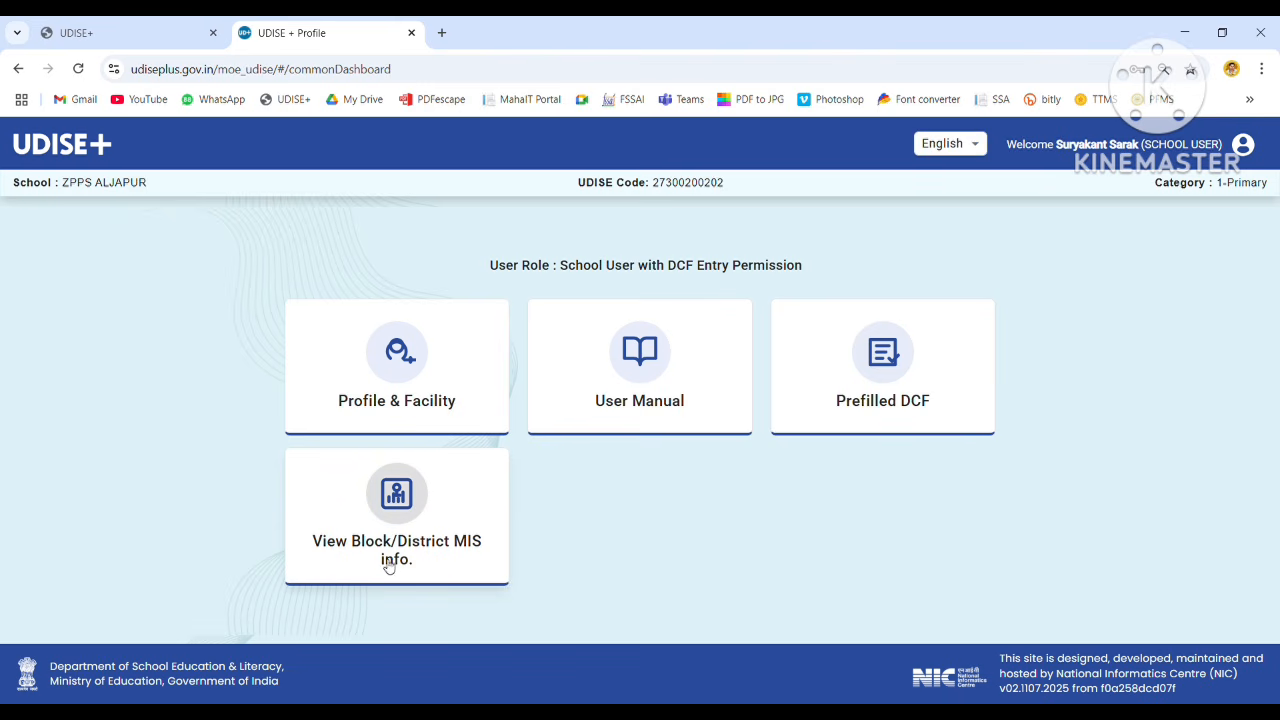
left_click(433, 405)
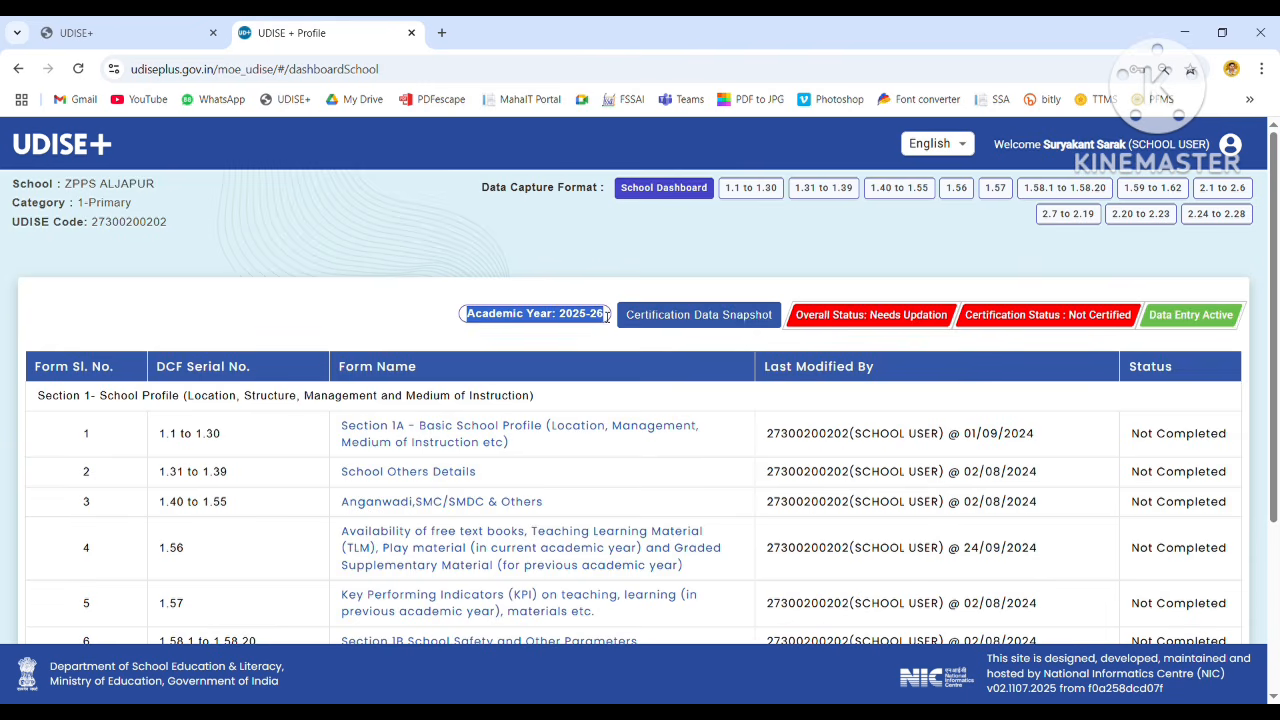
Examine the academic year, certification status and completion status of all forms on the School Dashboard.
left_click(770, 322)
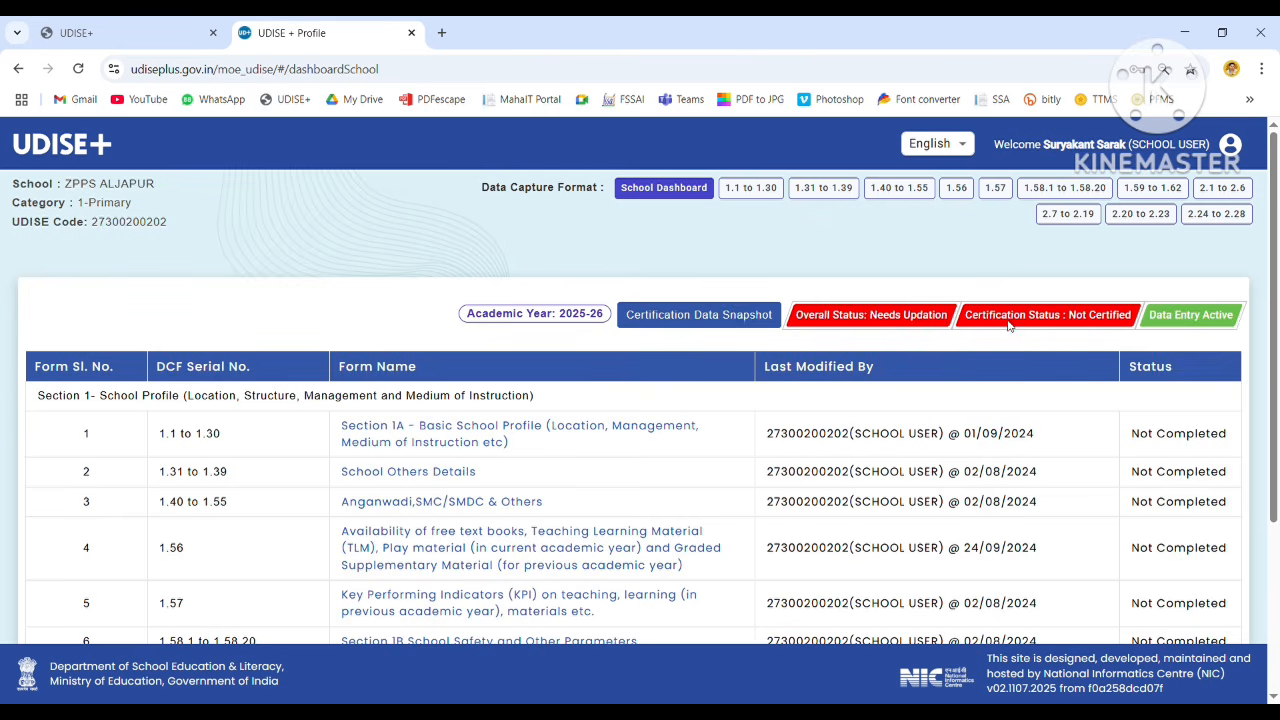
left_click_drag(1277, 318, 1277, 497)
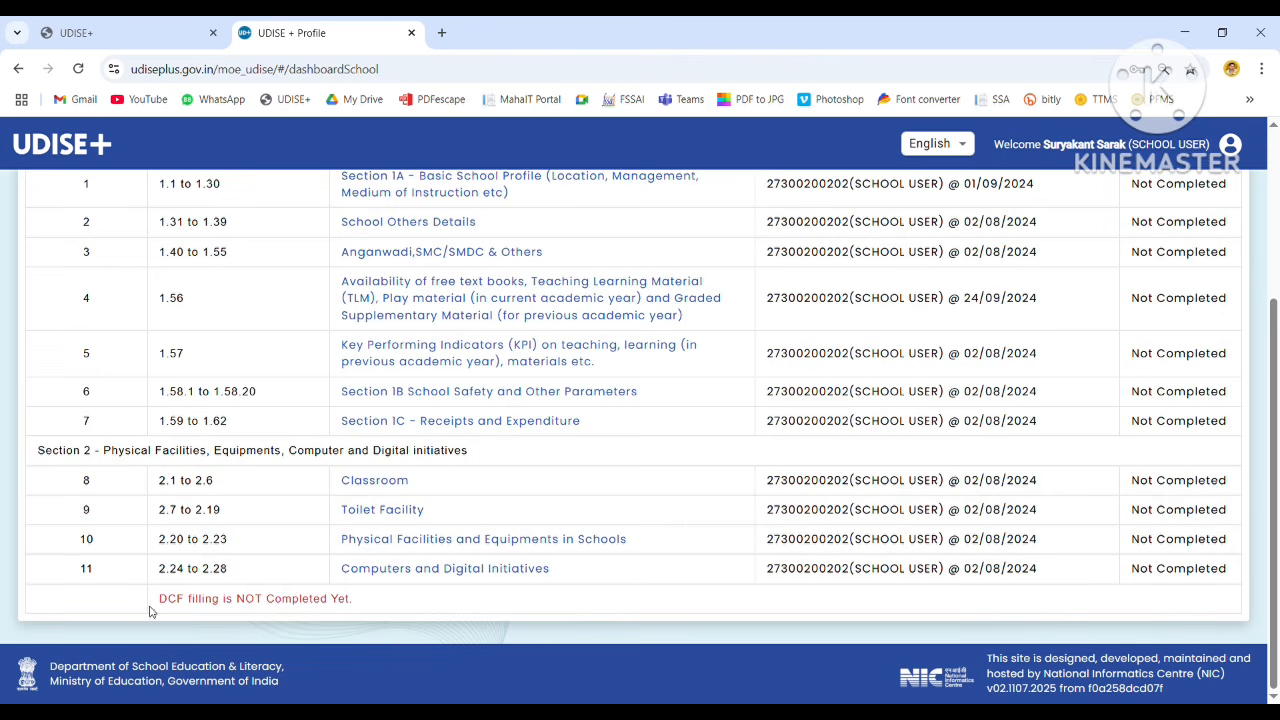
left_click_drag(157, 609, 1208, 618)
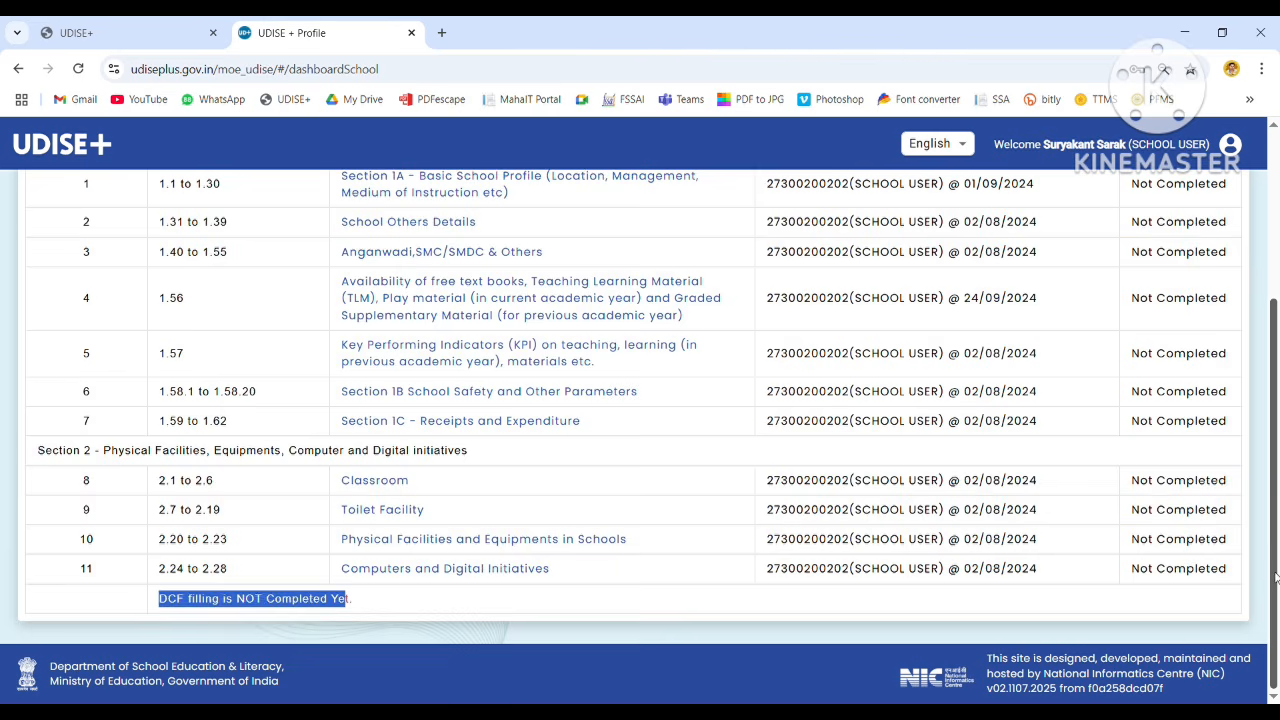
scroll(1275, 578, "up", 1)
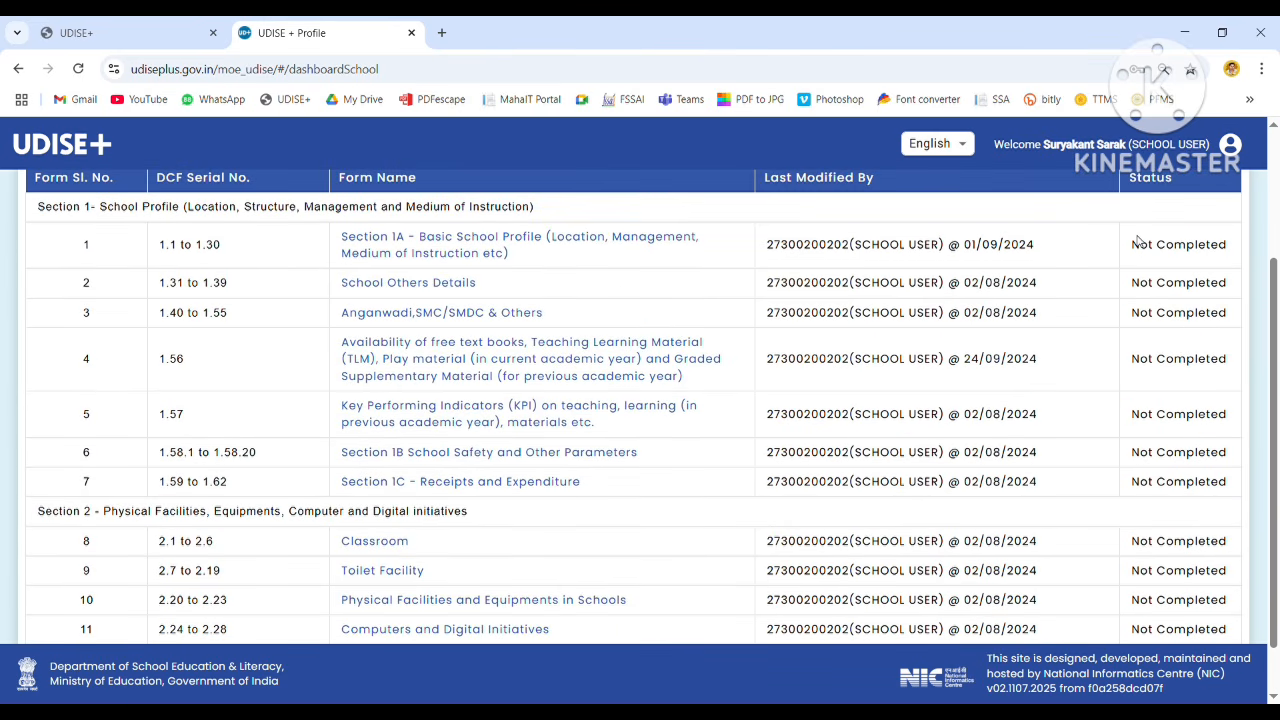
left_click_drag(1140, 244, 1172, 650)
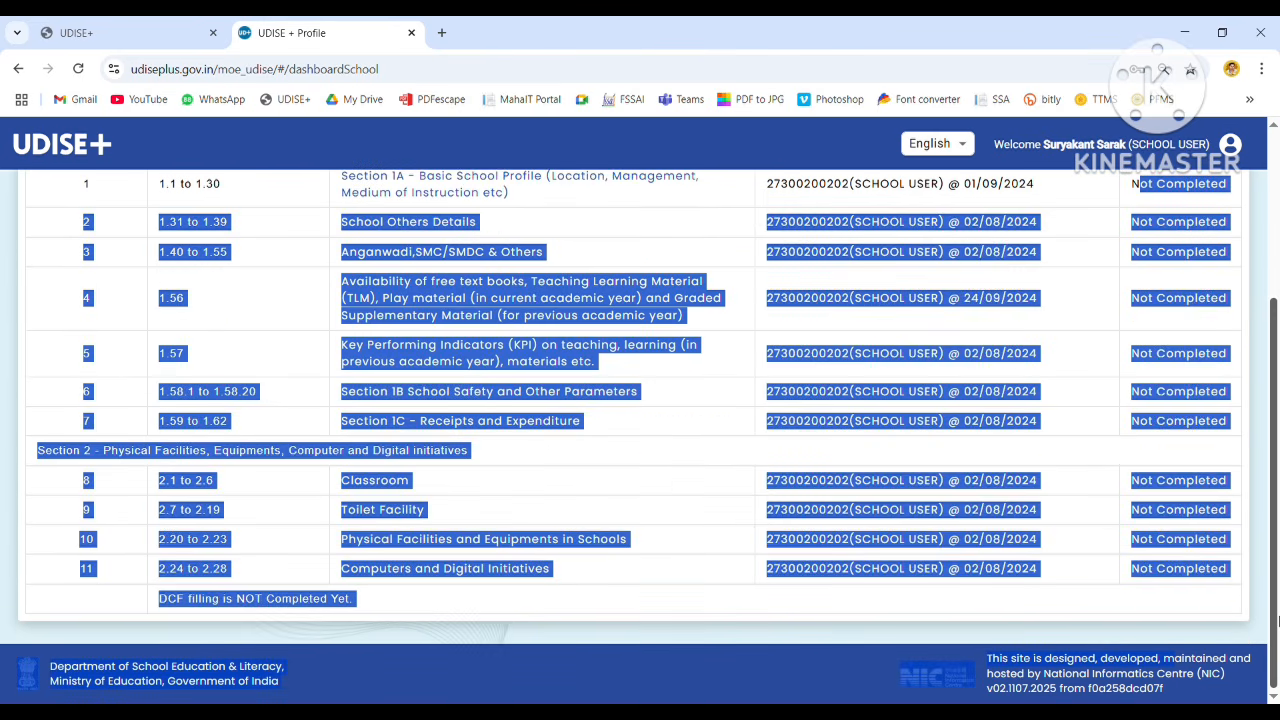
scroll(1275, 620, "up", 3)
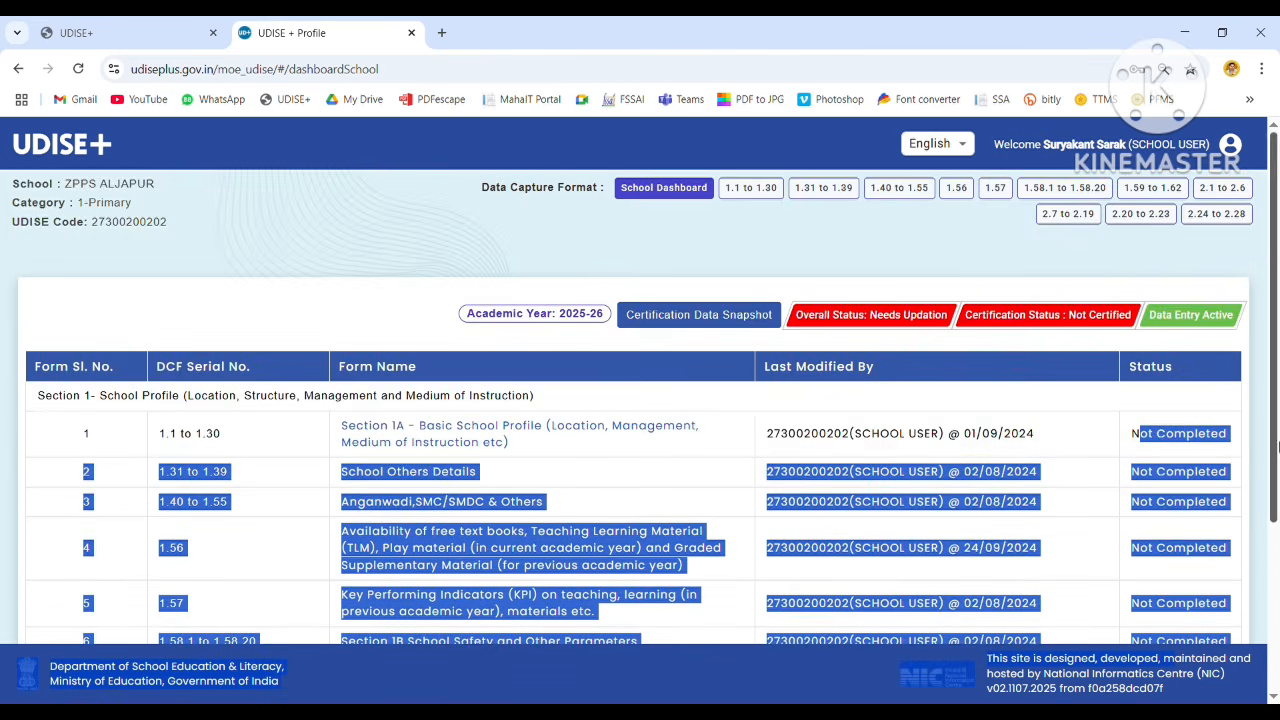
left_click(687, 498)
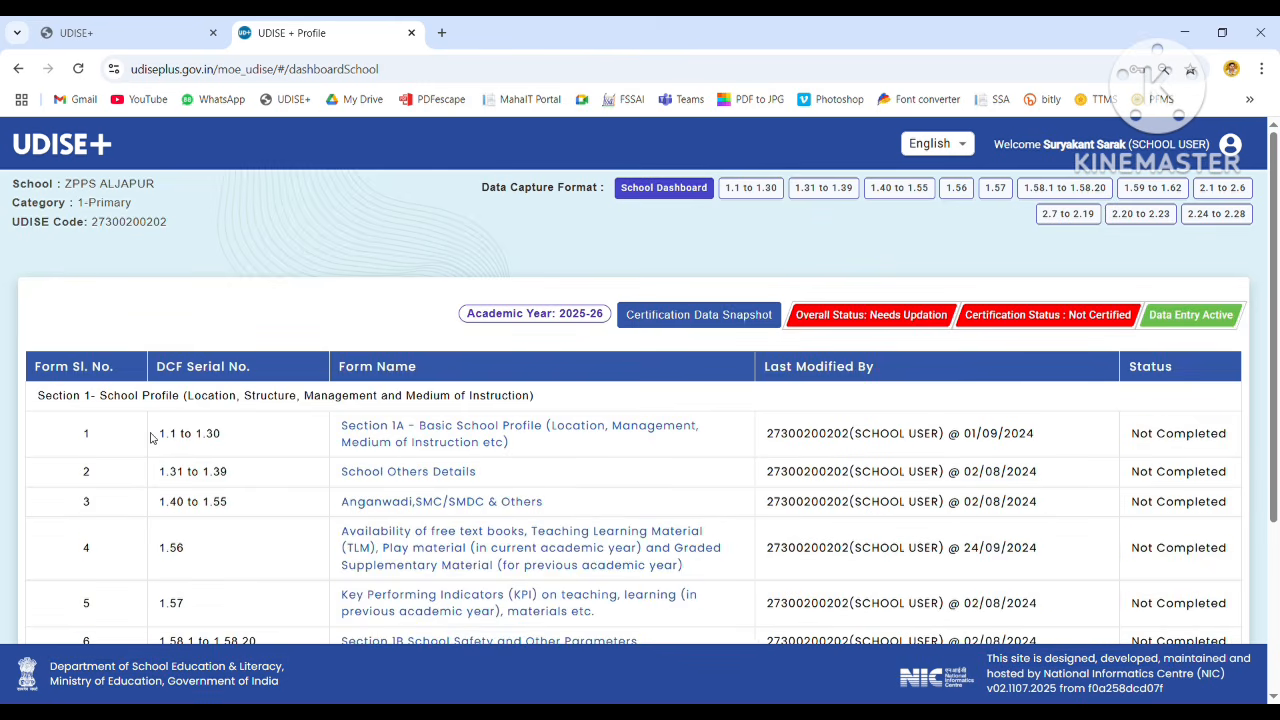
Open the Section 1A - Basic School Profile form covering 1.1 to 1.30.
left_click_drag(150, 437, 243, 441)
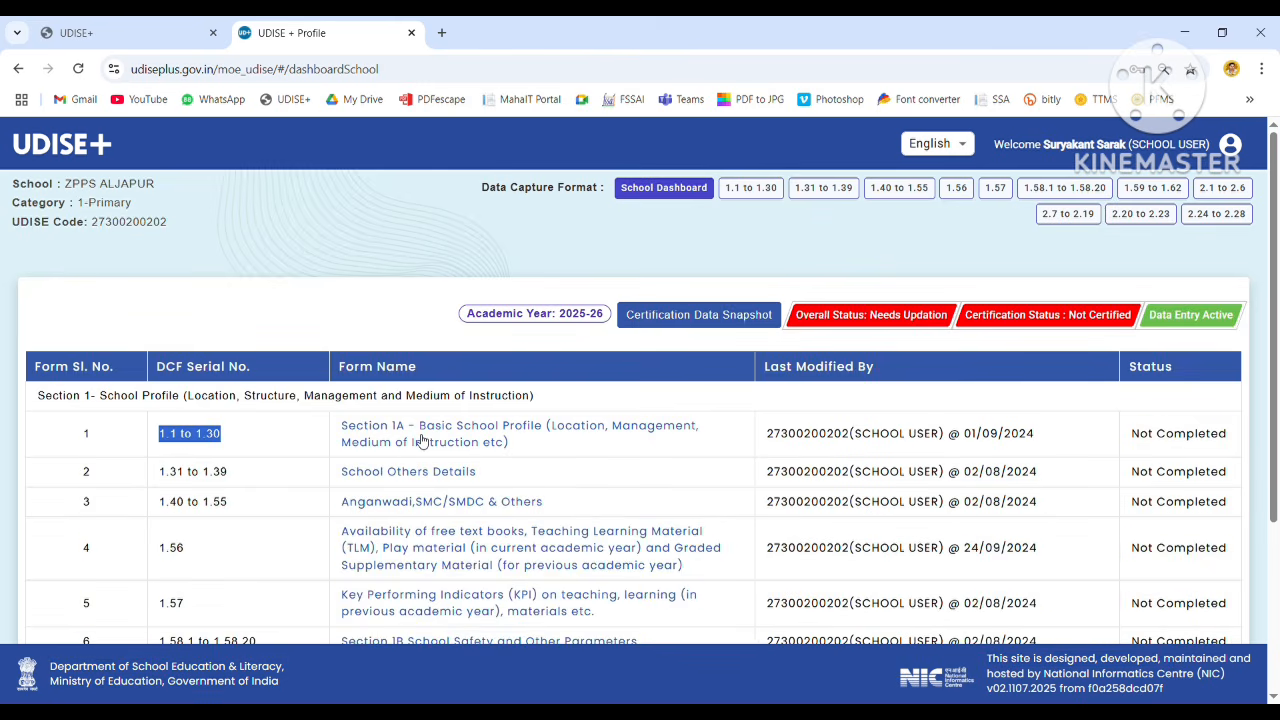
left_click_drag(336, 427, 560, 452)
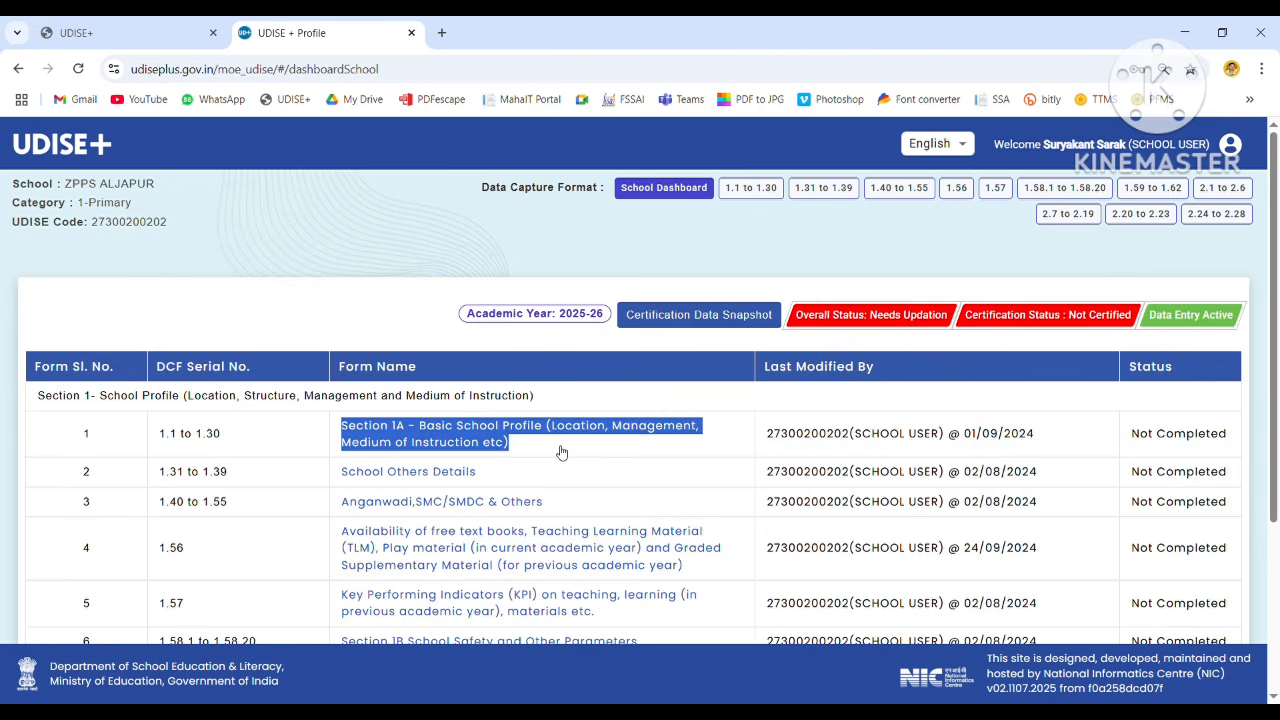
left_click(561, 452)
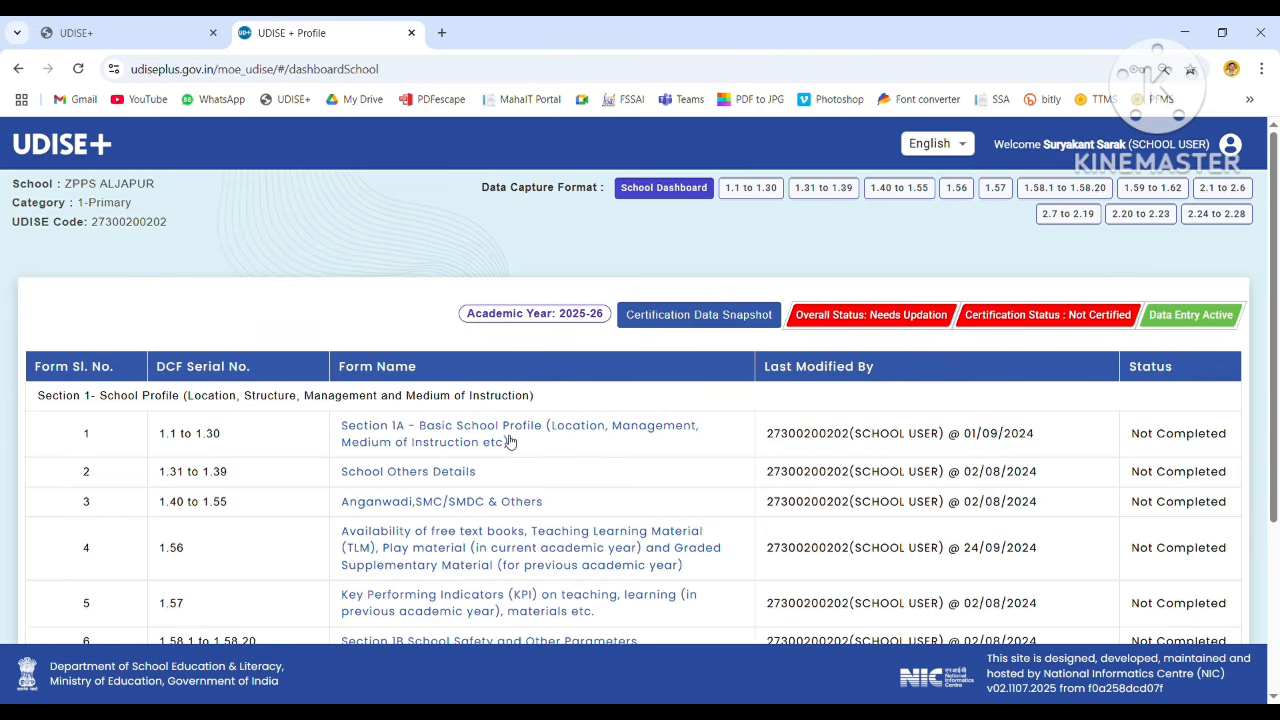
left_click(510, 441)
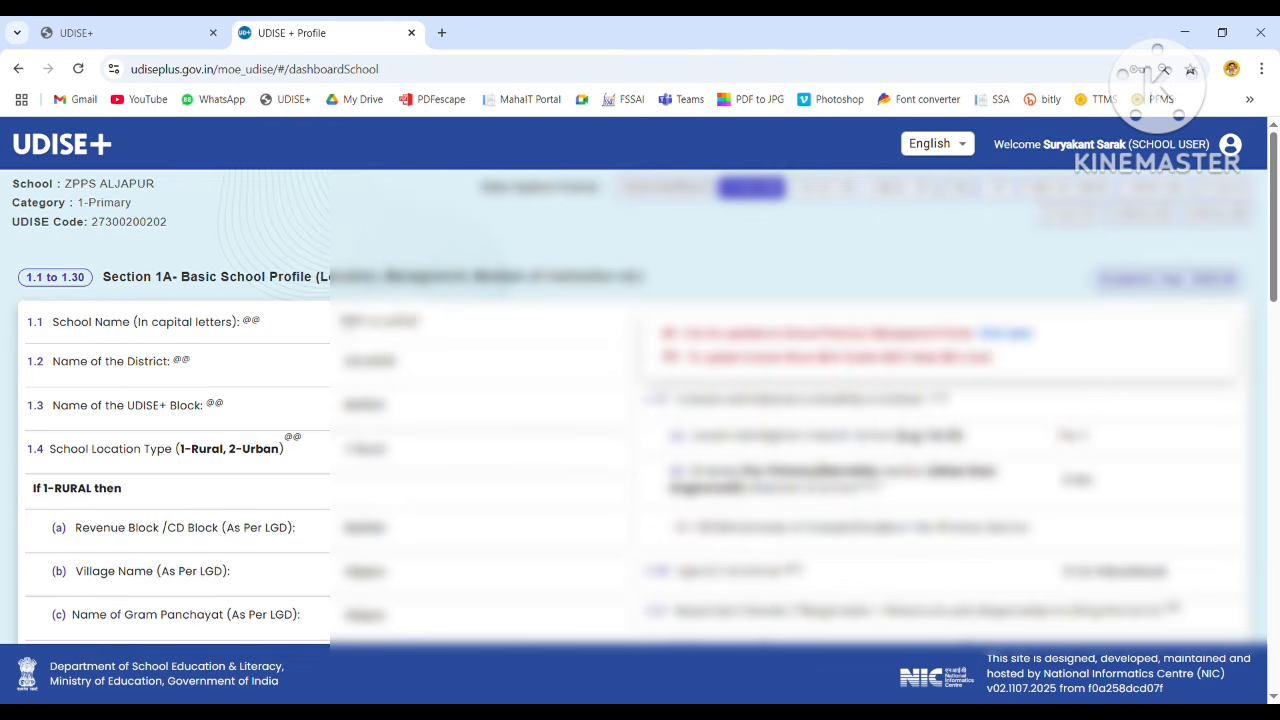
Review the Section 1A school profile details and the notes on where they can be updated, through 1.16 School Category.
left_click_drag(338, 326, 450, 330)
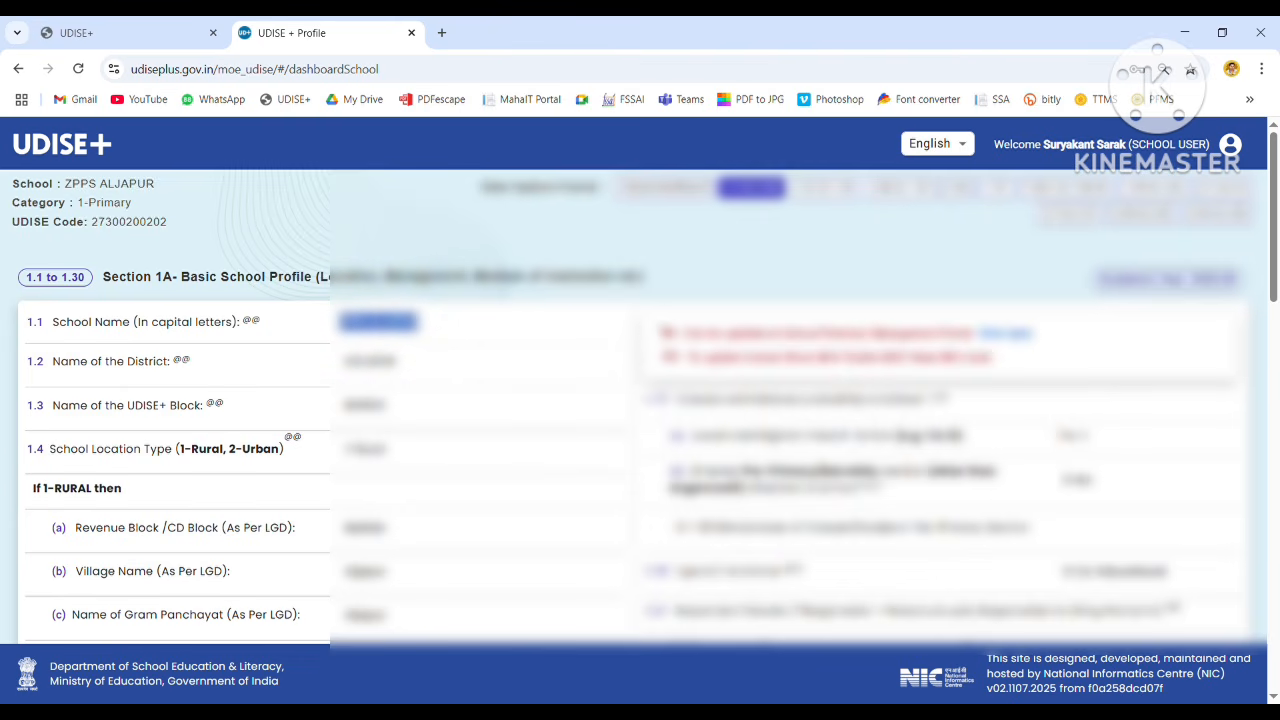
left_click_drag(664, 333, 1045, 340)
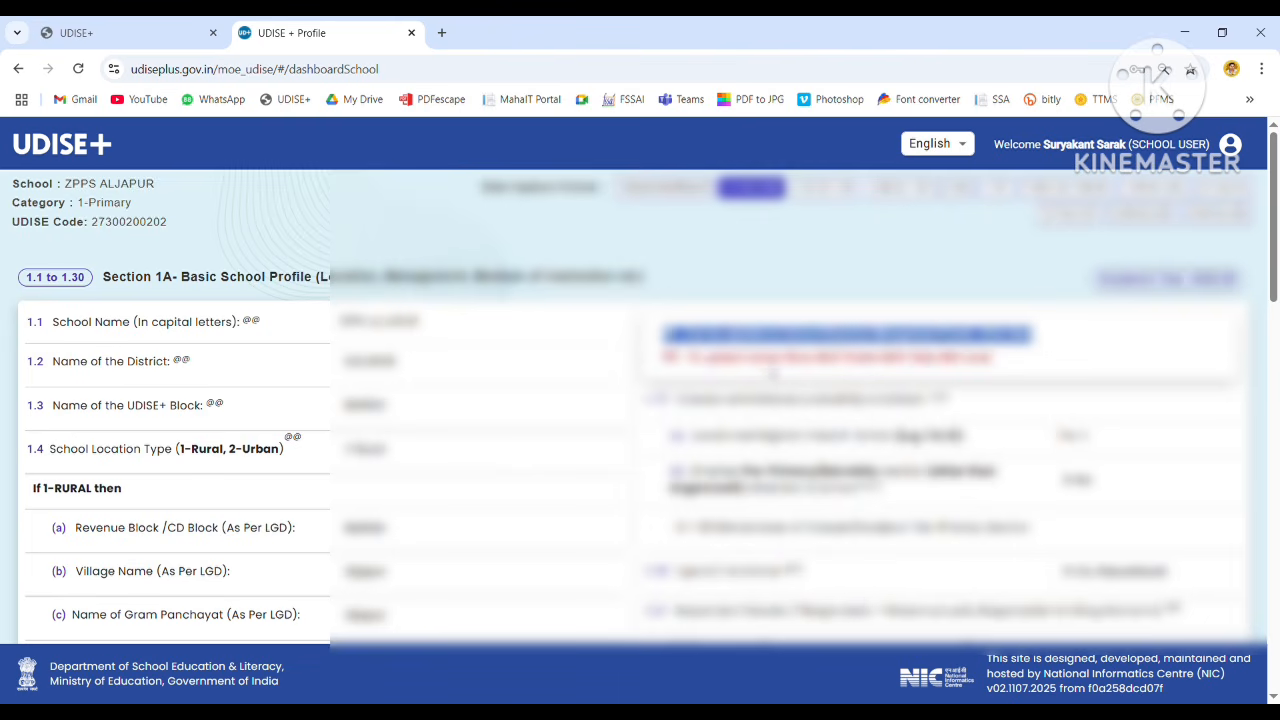
left_click_drag(660, 358, 1001, 370)
left_click(556, 430)
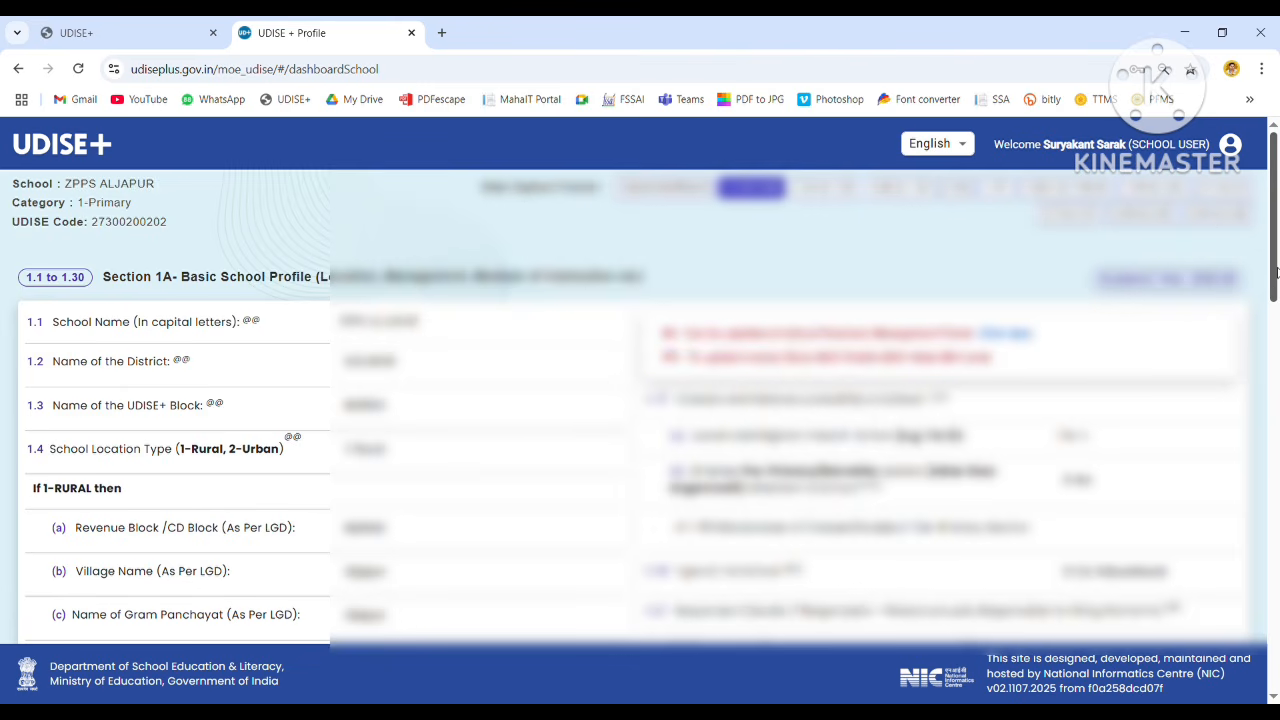
left_click_drag(1277, 275, 1277, 380)
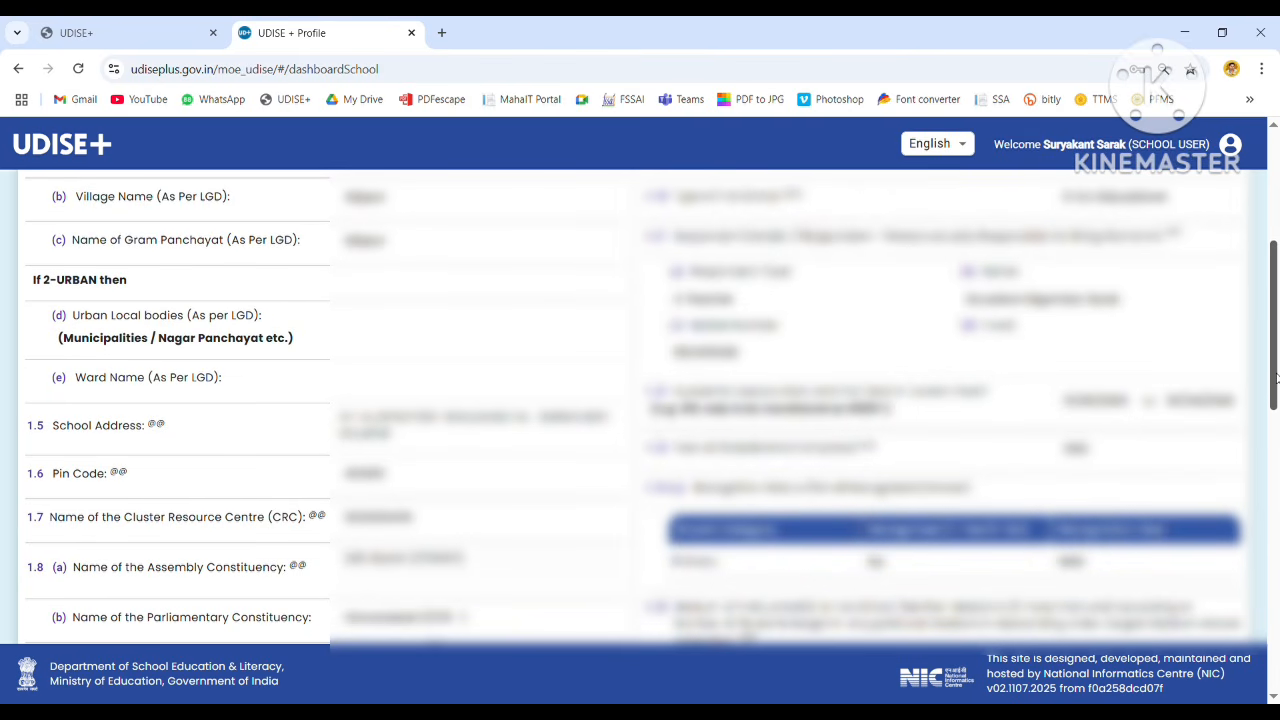
left_click_drag(1277, 377, 1277, 431)
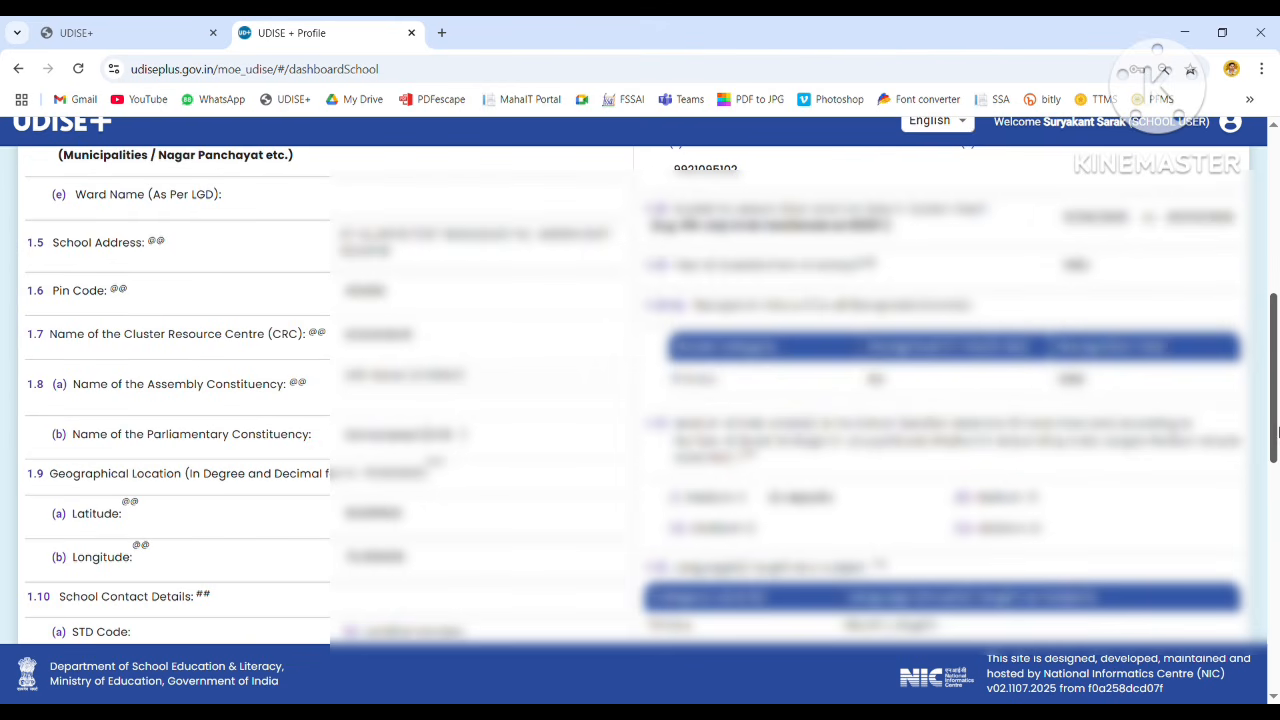
left_click_drag(1277, 431, 1276, 680)
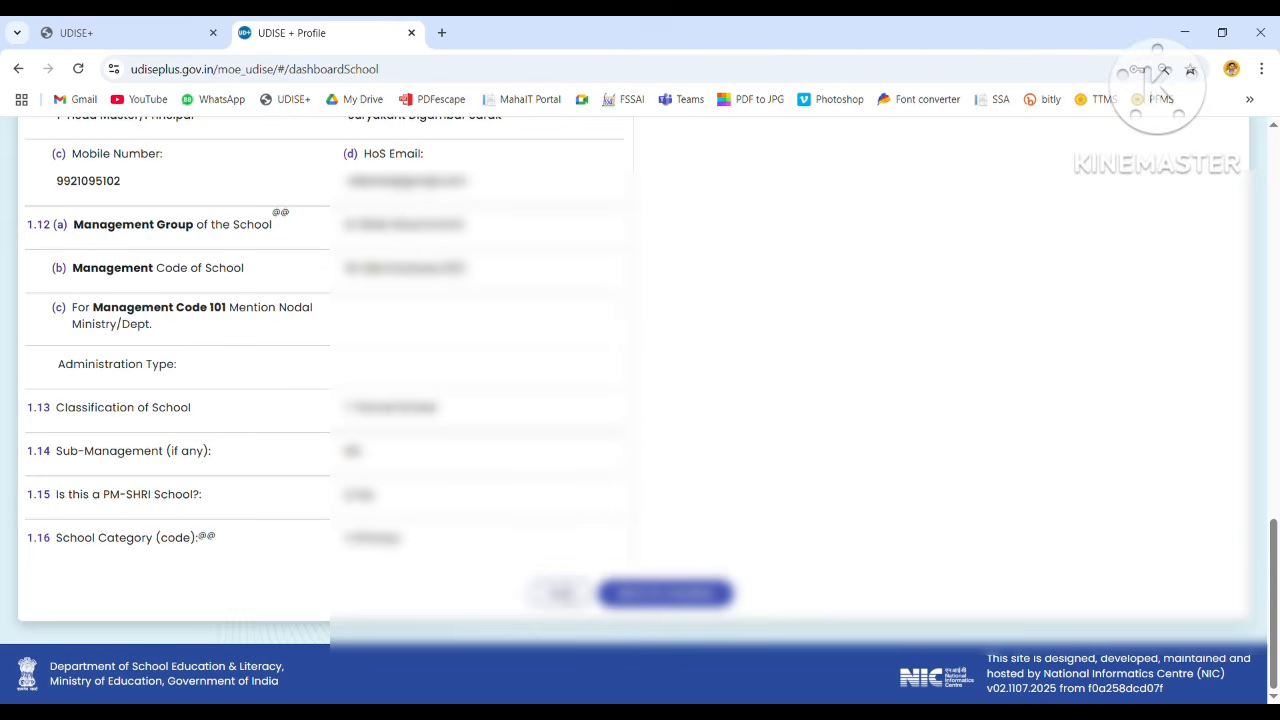
Submit the Section 1A basic school profile and proceed to the School Others Details form (1.31 to 1.39).
left_click(686, 606)
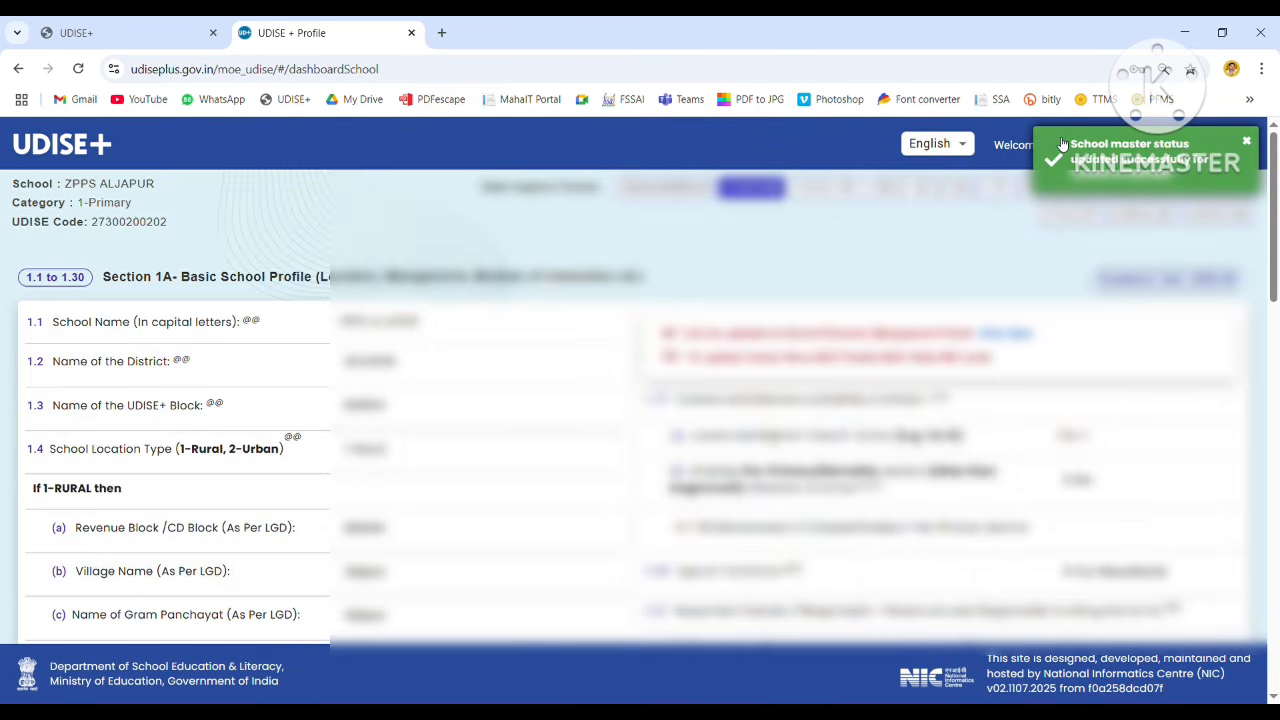
left_click_drag(1070, 143, 1205, 180)
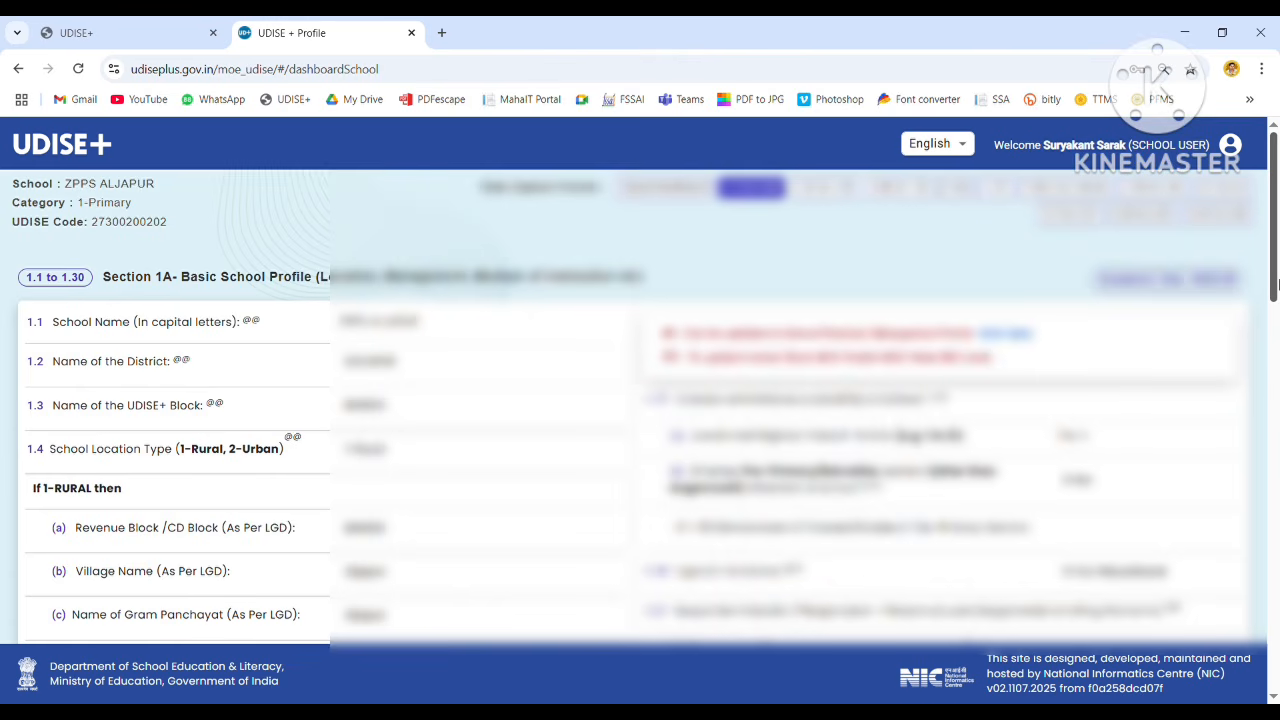
left_click_drag(1276, 285, 1276, 673)
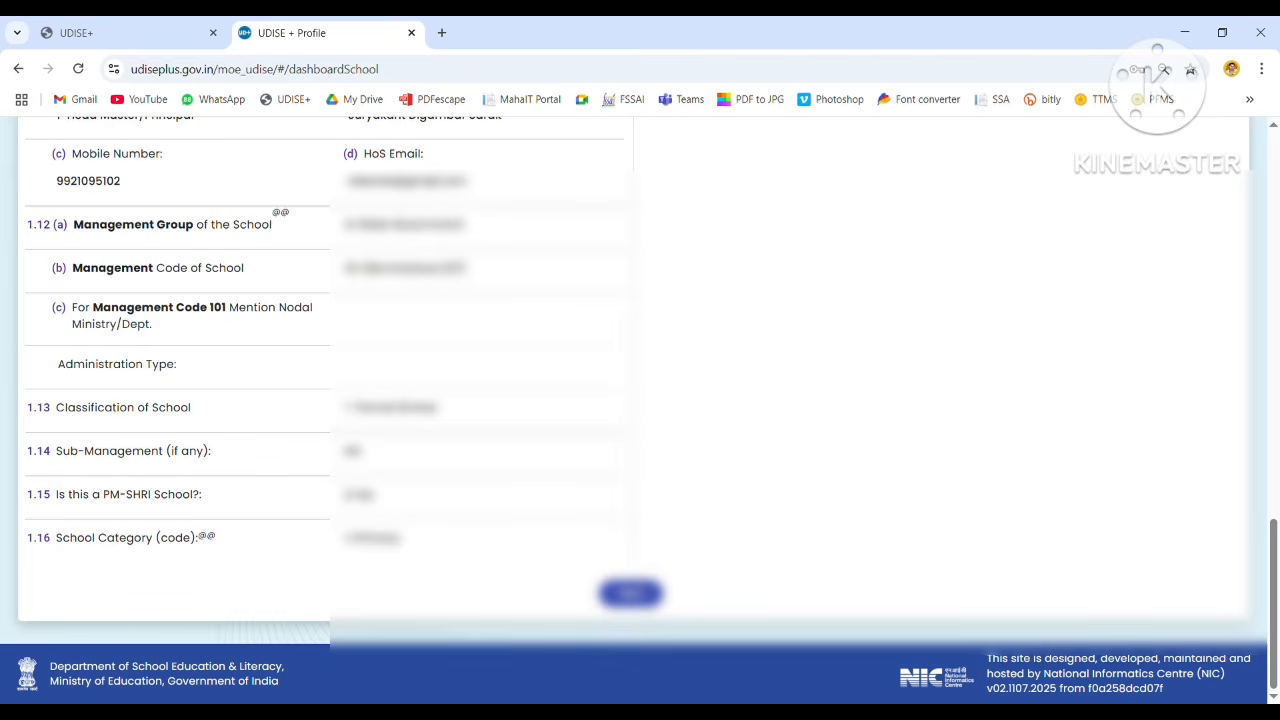
left_click(633, 590)
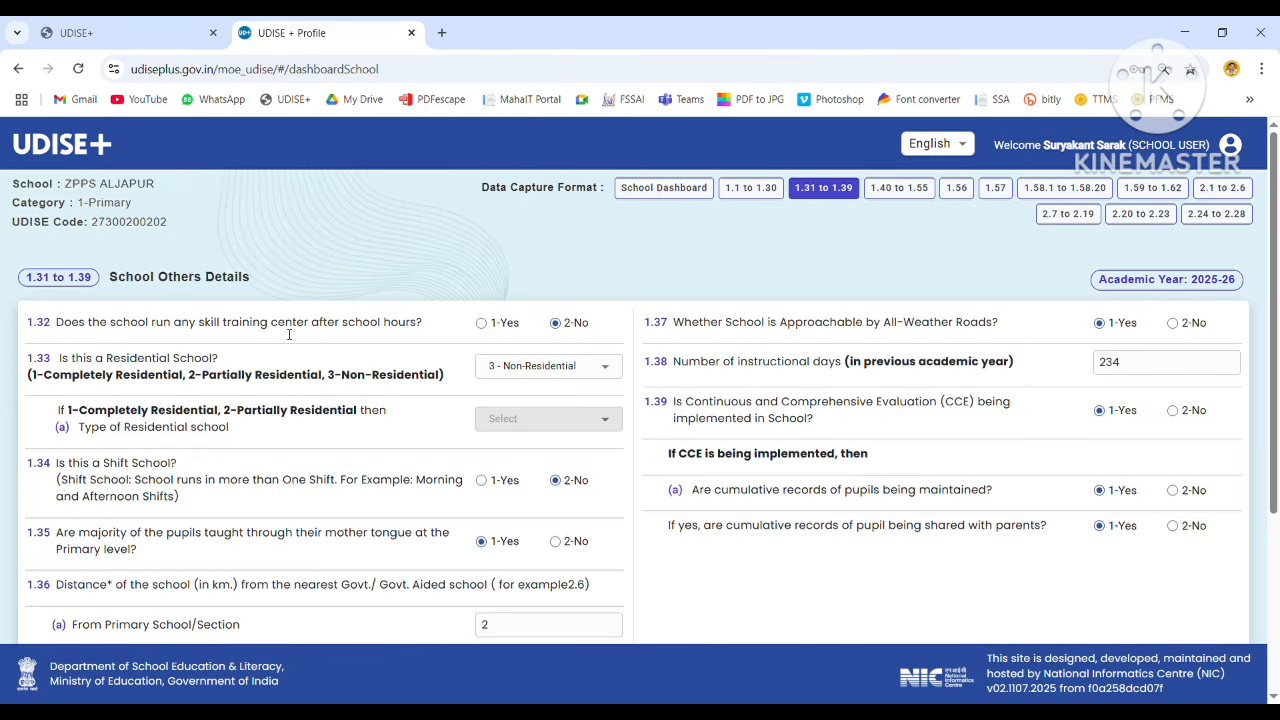
Review the answers to questions 1.32 to 1.36, from skill training and residential status through distances to the nearest government or aided schools.
left_click_drag(65, 323, 526, 324)
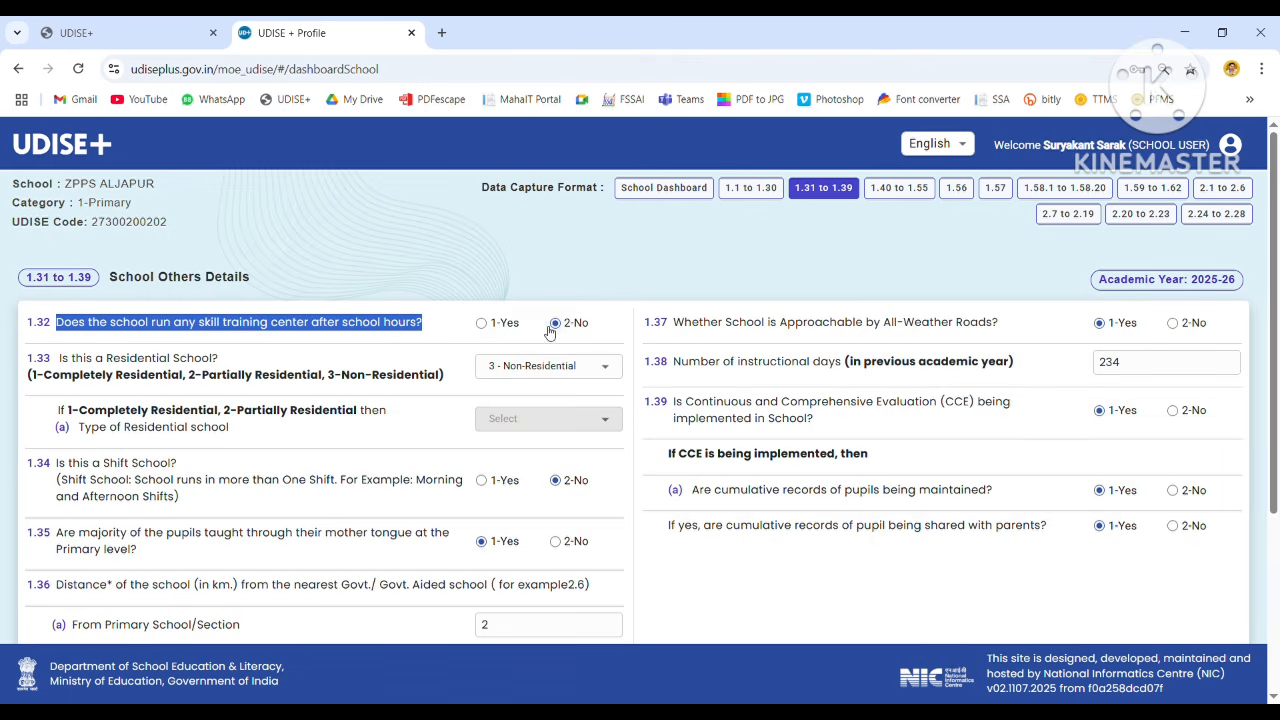
left_click_drag(107, 357, 218, 358)
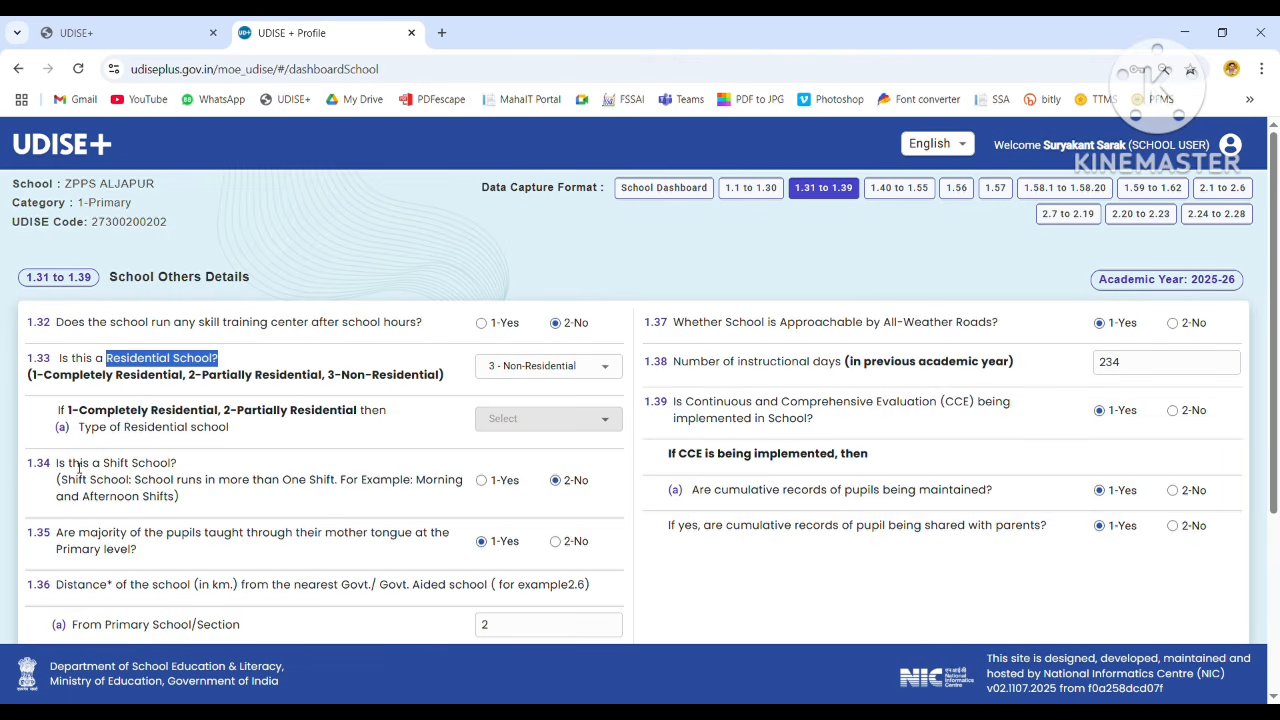
left_click_drag(72, 464, 194, 468)
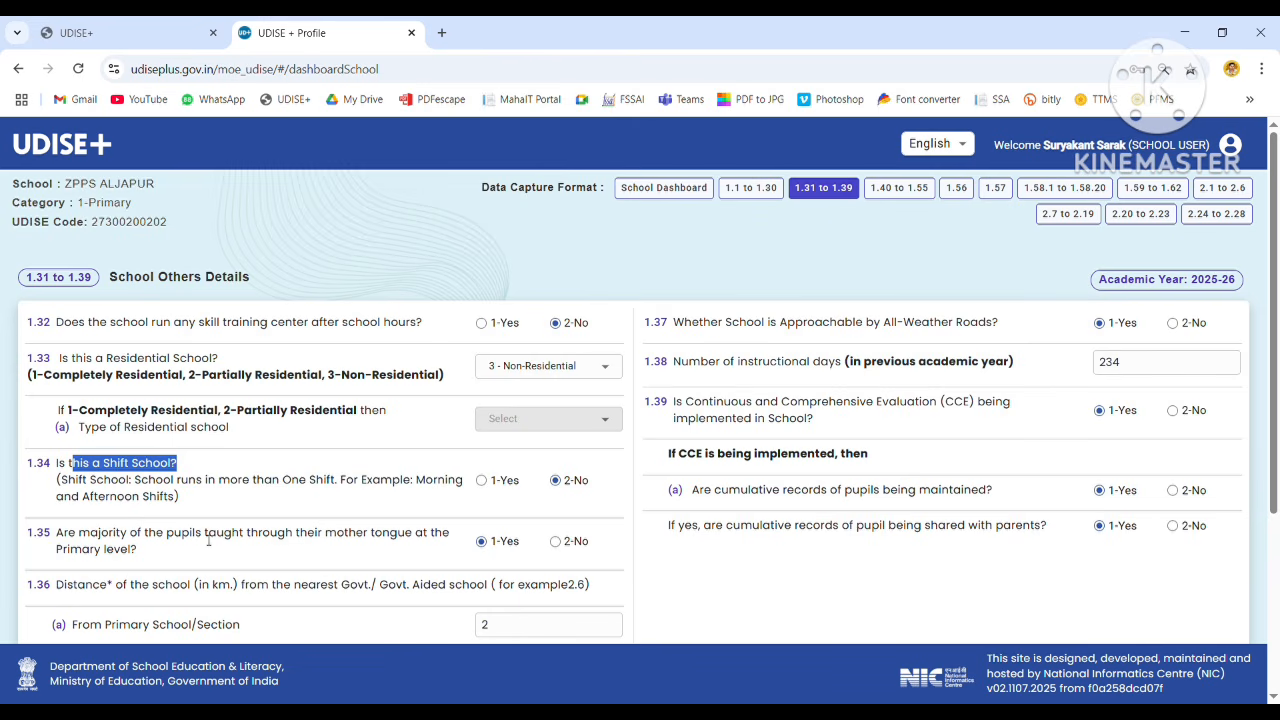
left_click_drag(214, 540, 140, 550)
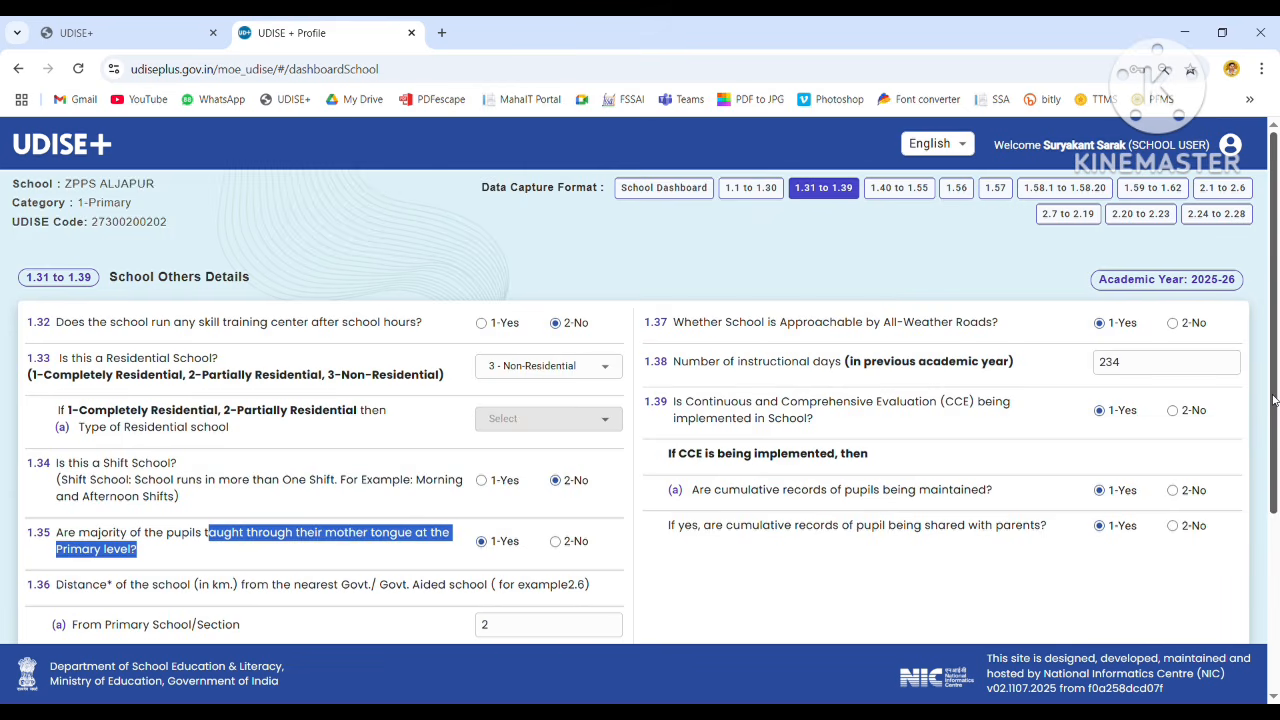
left_click_drag(1274, 400, 1278, 593)
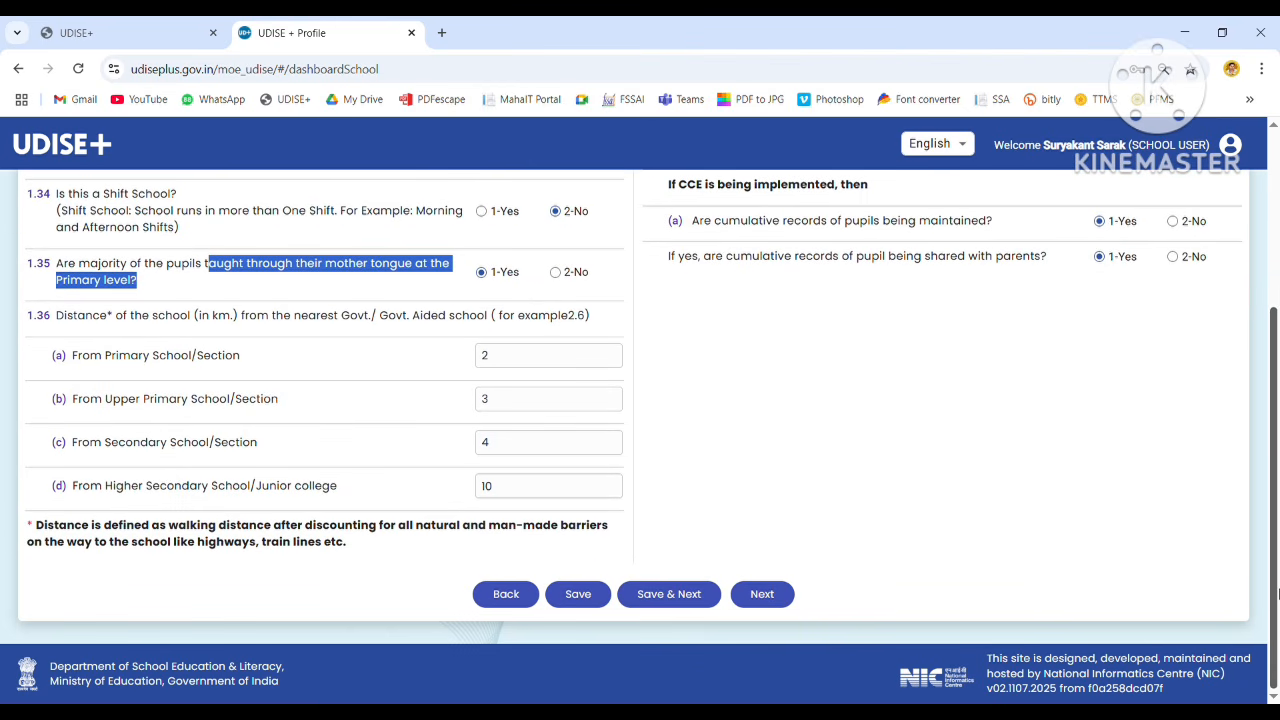
left_click_drag(68, 318, 306, 322)
left_click_drag(105, 358, 244, 362)
left_click_drag(105, 402, 253, 411)
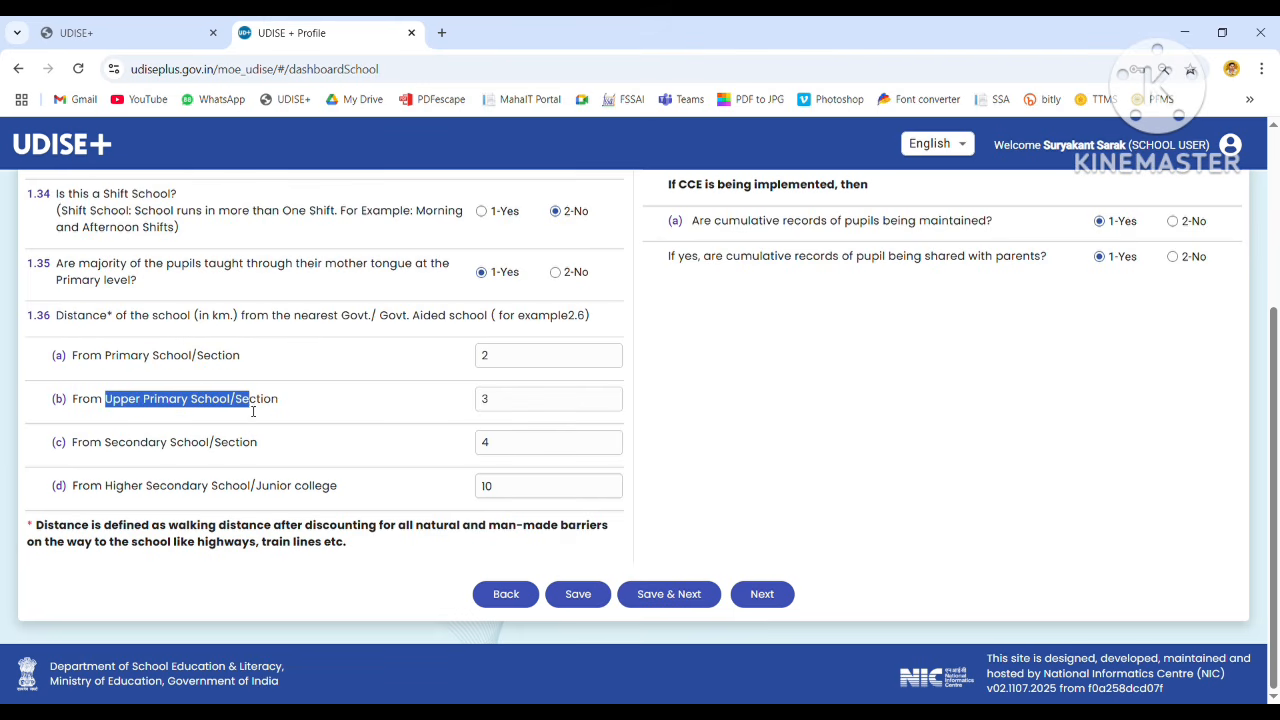
left_click_drag(122, 448, 72, 446)
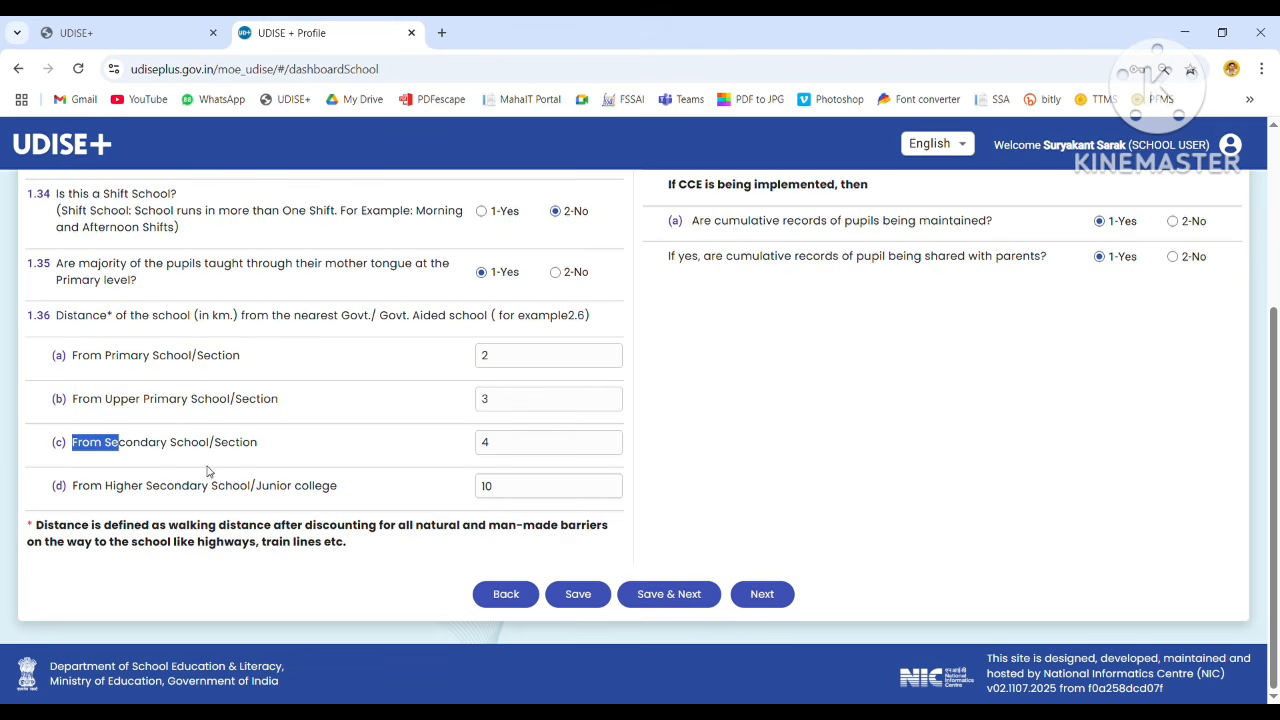
left_click(119, 492)
left_click_drag(119, 492, 72, 490)
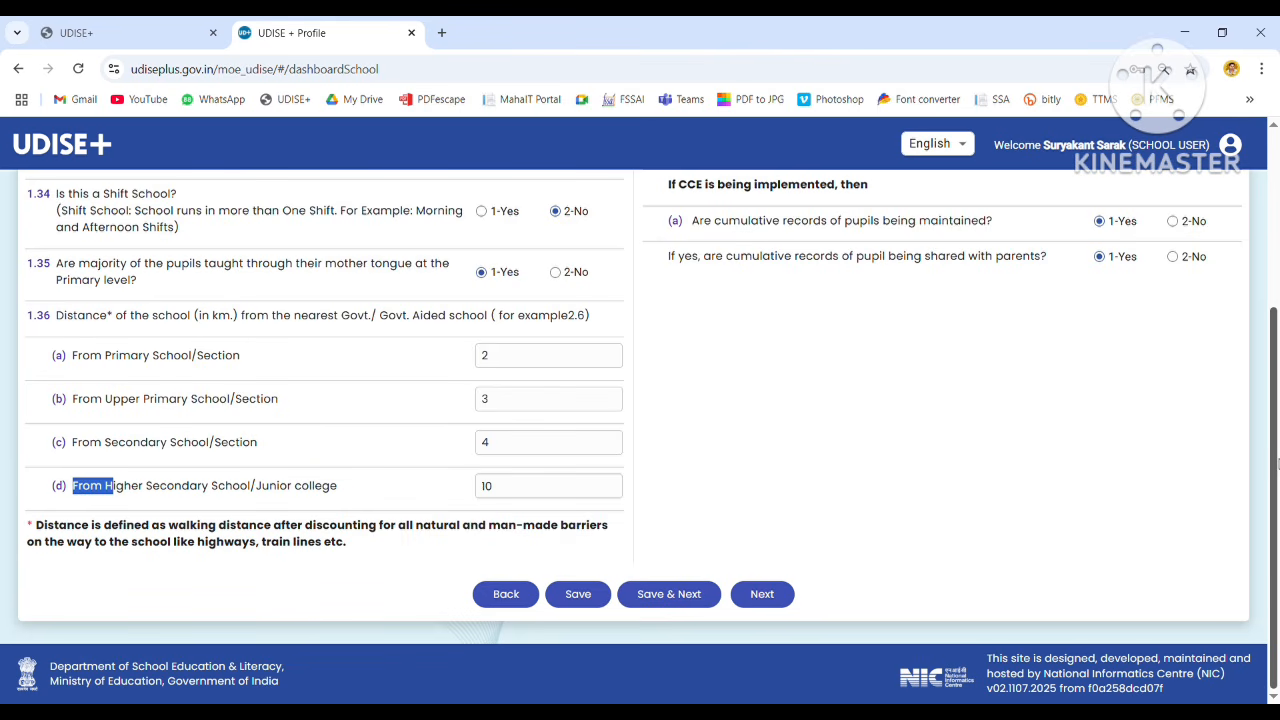
Check the answers to 1.37 to 1.39, save the School Others Details, and proceed to the 1.40 to 1.55 form.
scroll(986, 300, "up", 2)
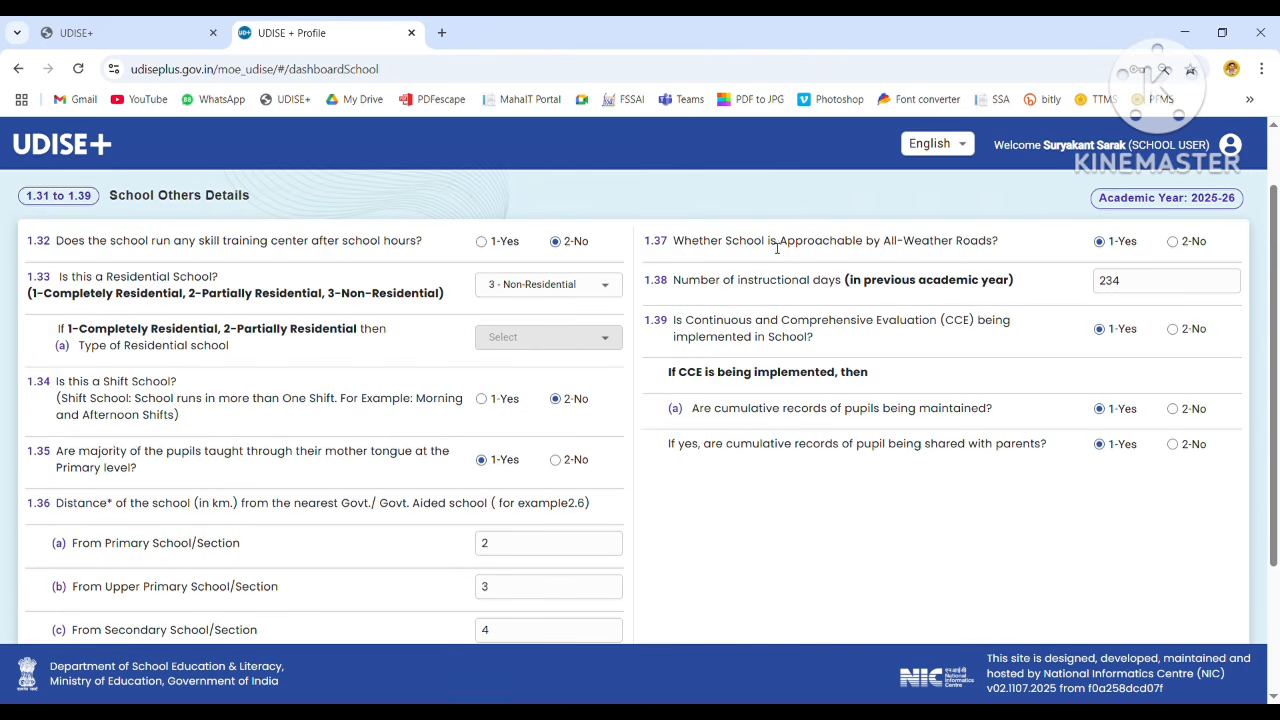
left_click_drag(776, 248, 1041, 240)
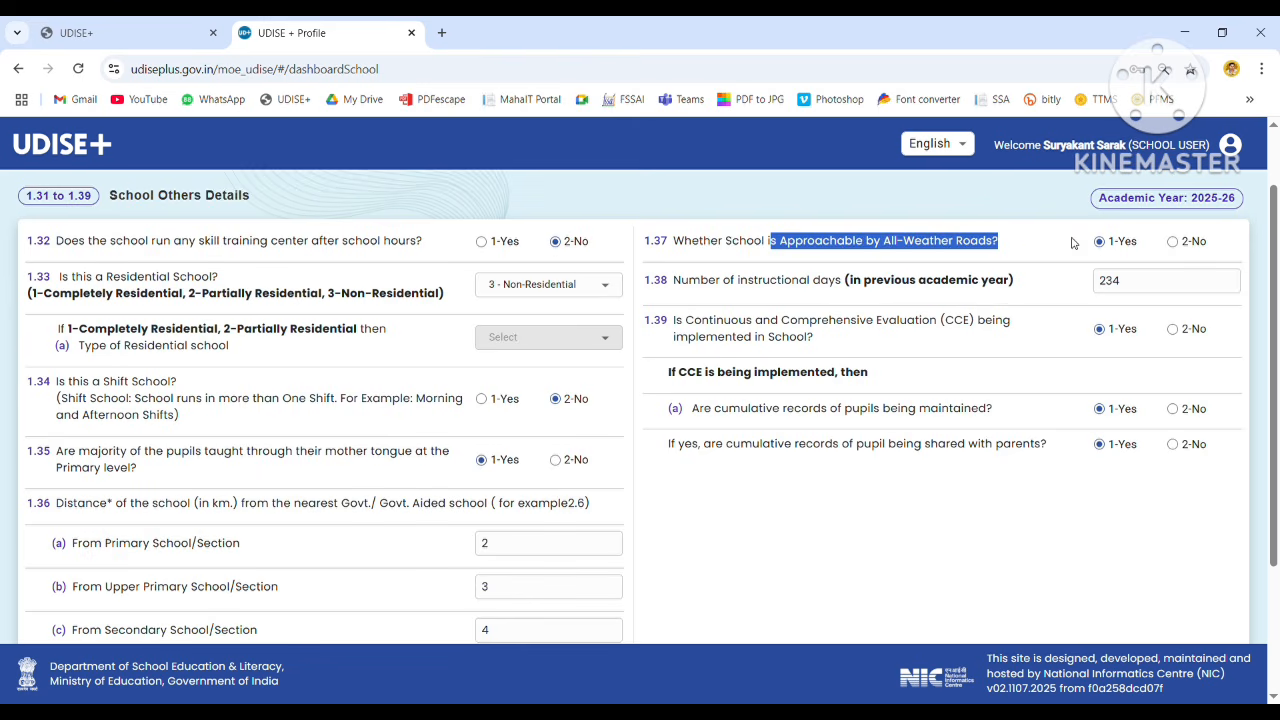
left_click_drag(709, 285, 854, 290)
left_click_drag(670, 327, 879, 354)
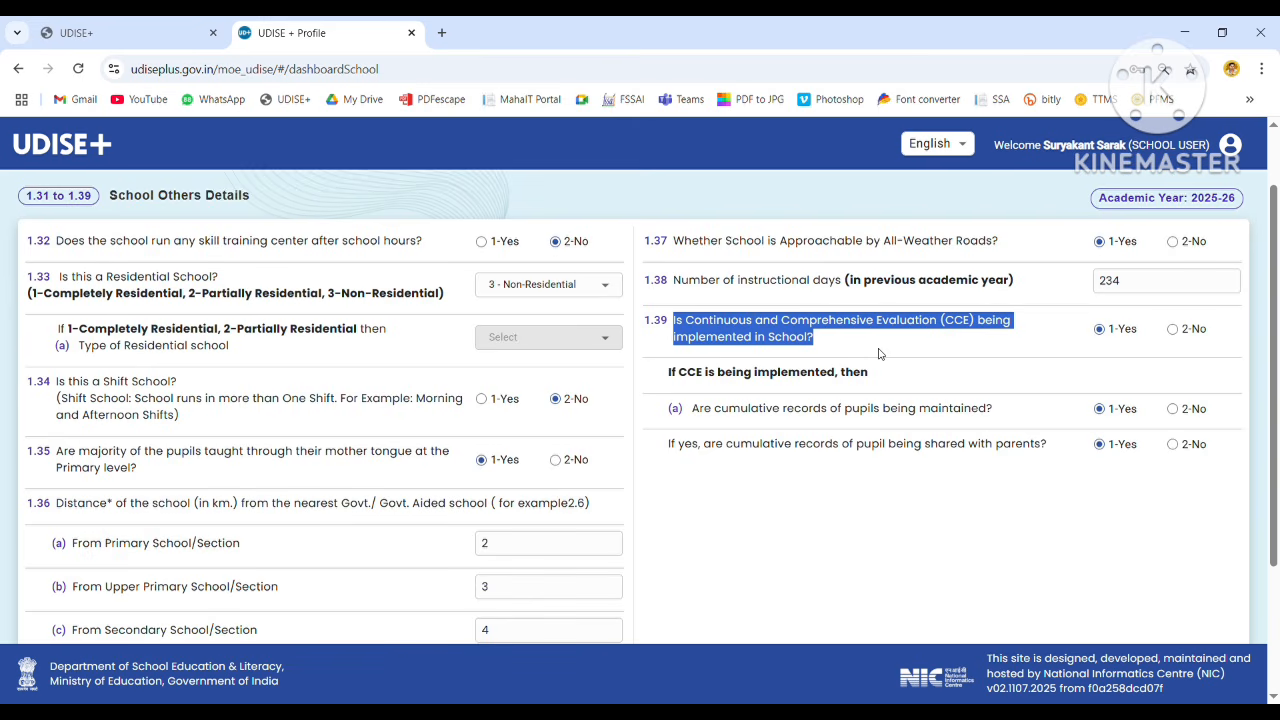
left_click_drag(689, 419, 1037, 407)
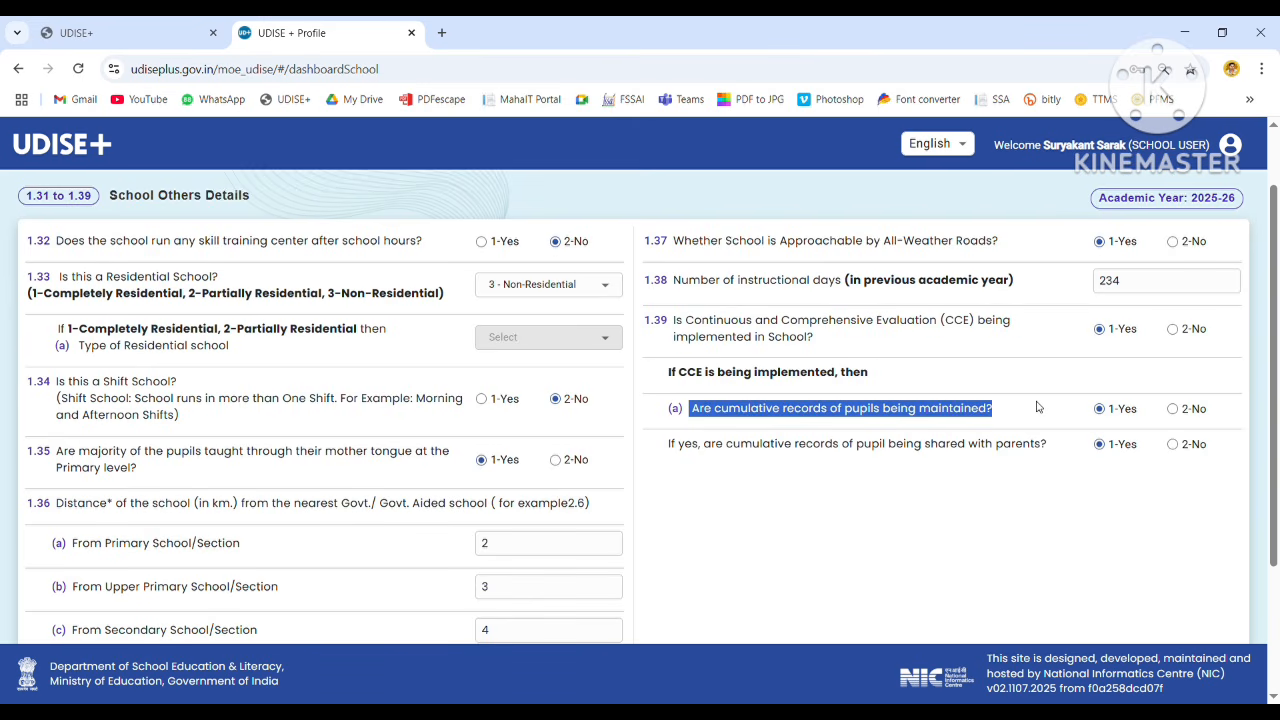
left_click_drag(742, 443, 975, 500)
left_click(983, 524)
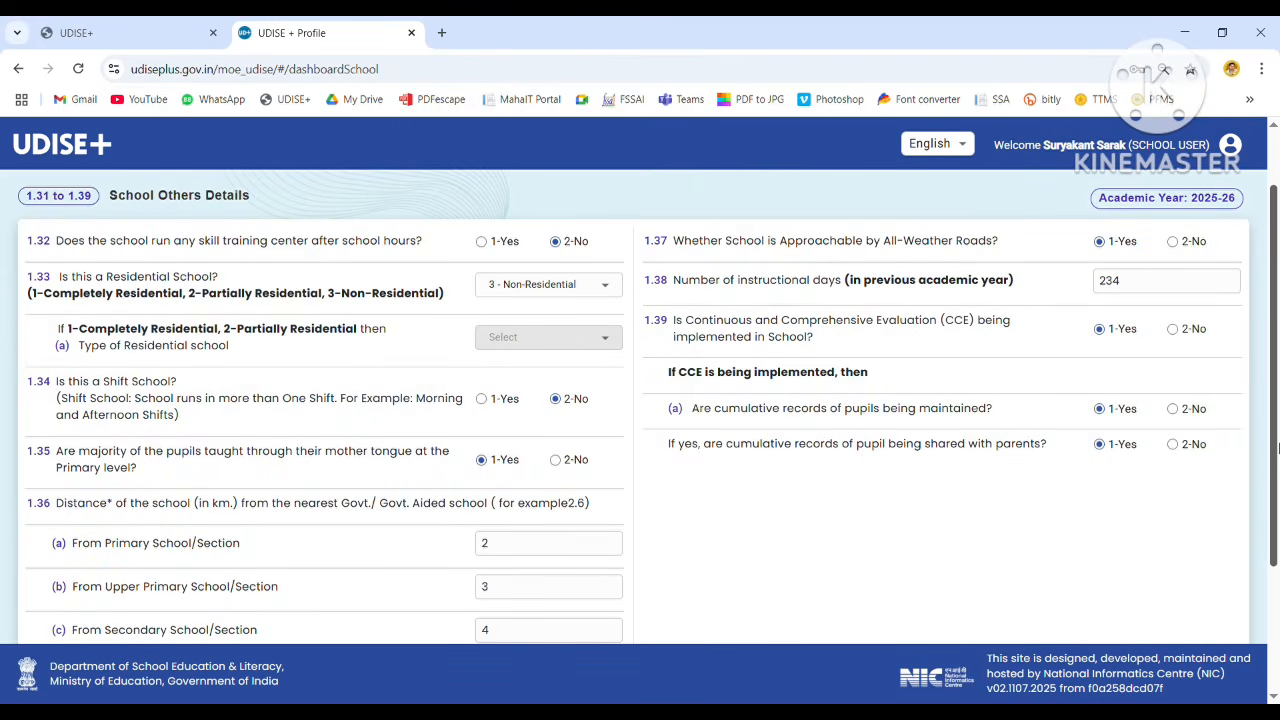
scroll(1277, 447, "down", 3)
left_click(660, 598)
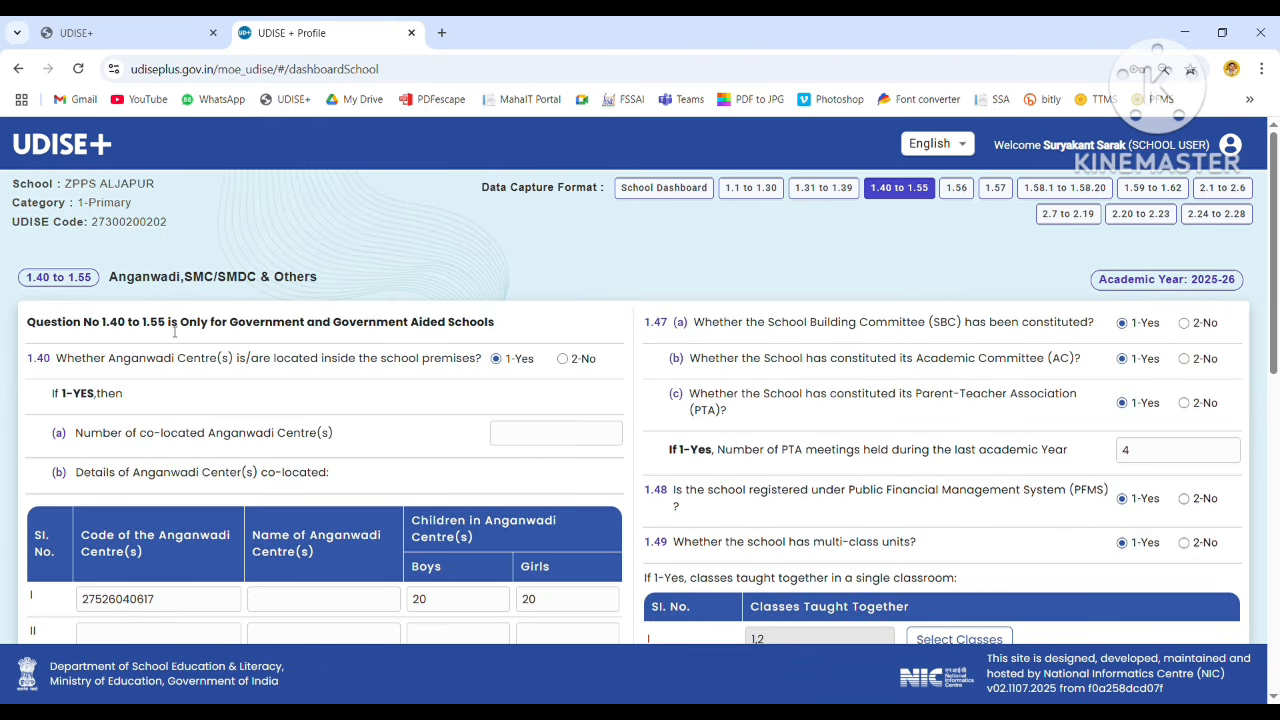
Set the number of co-located Anganwadi Centres under question 1.40 (a) to 1.
left_click_drag(168, 326, 493, 337)
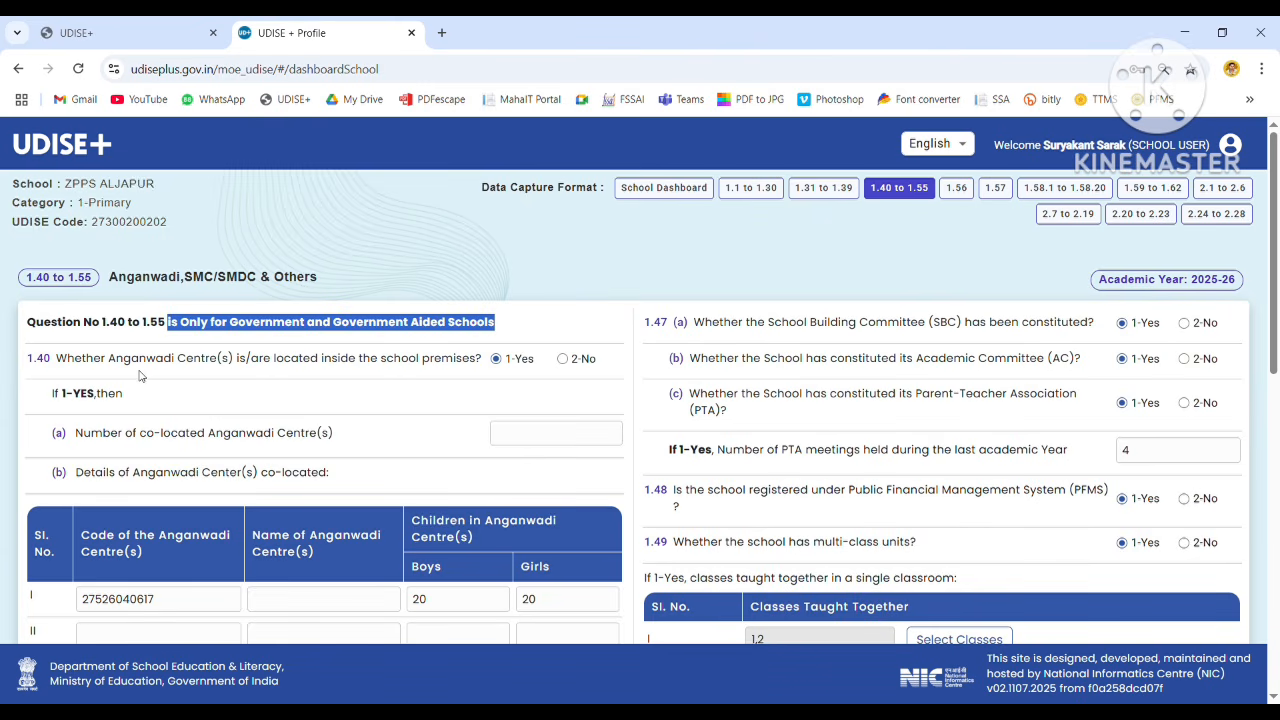
left_click_drag(110, 360, 261, 367)
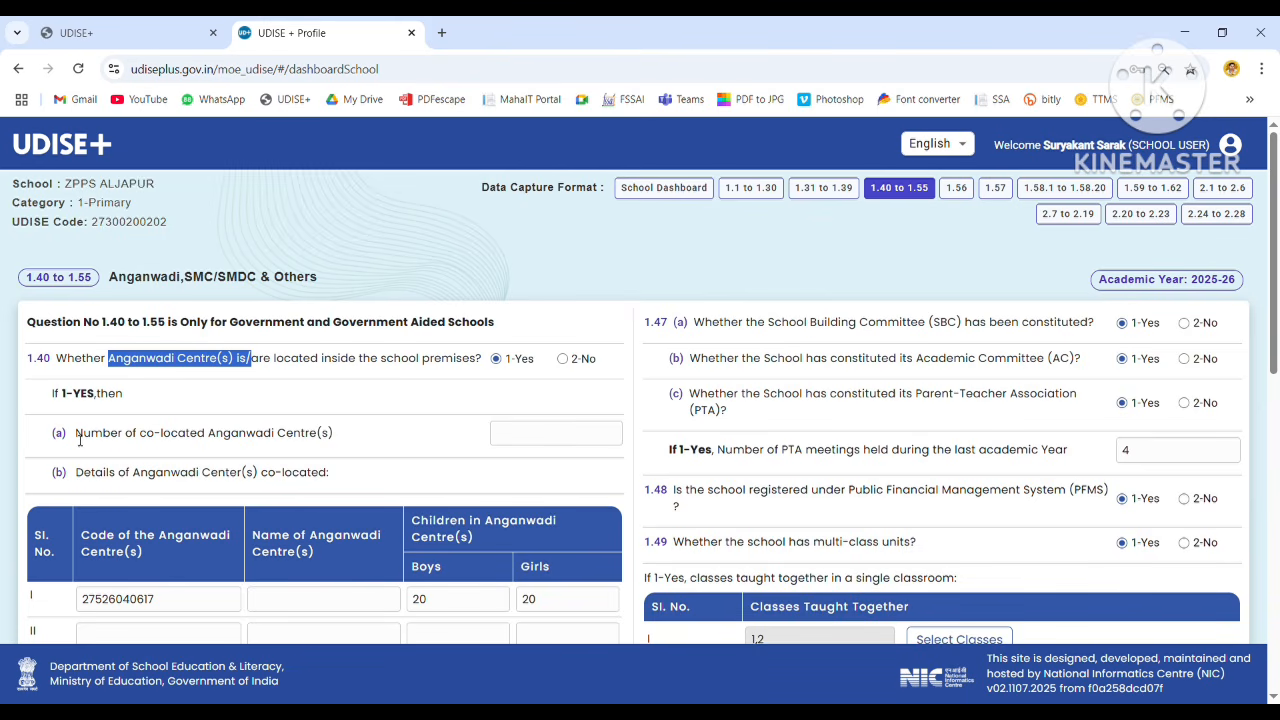
left_click_drag(78, 436, 290, 452)
left_click(534, 446)
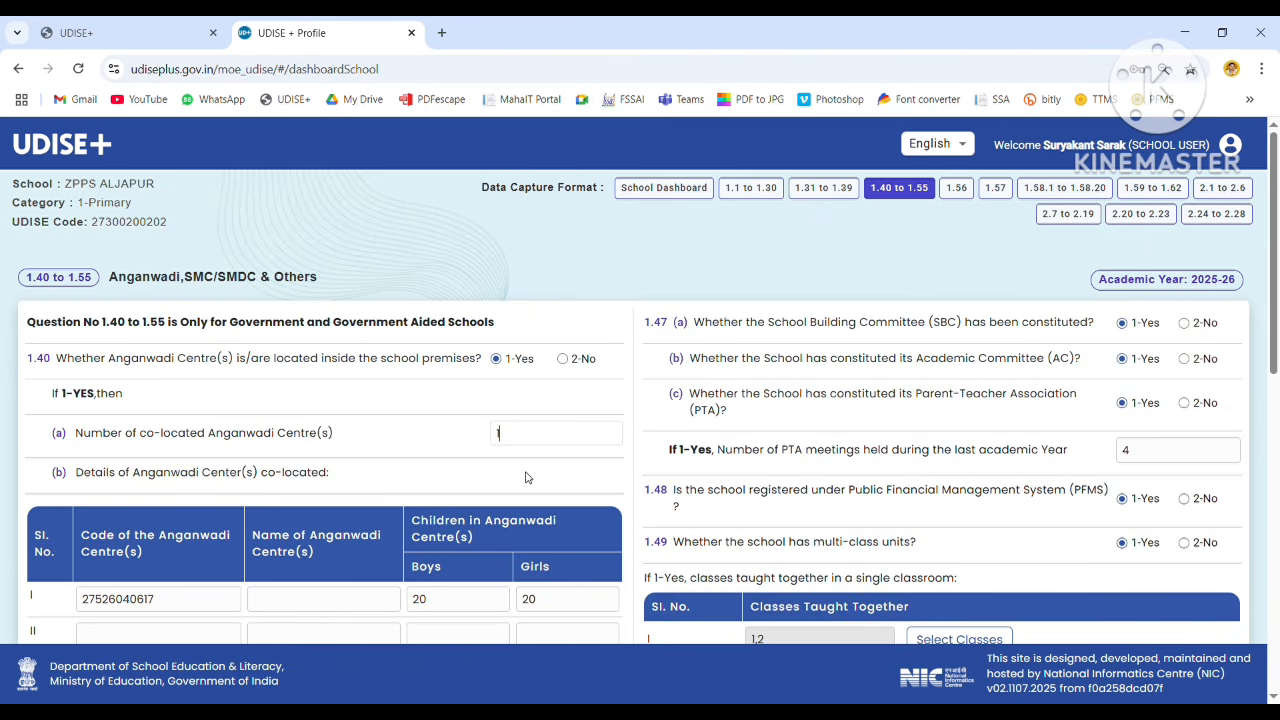
Check the first Anganwadi centre's details in table 1.40 (b) and set its number of girls to 18.
left_click_drag(1274, 365, 1274, 483)
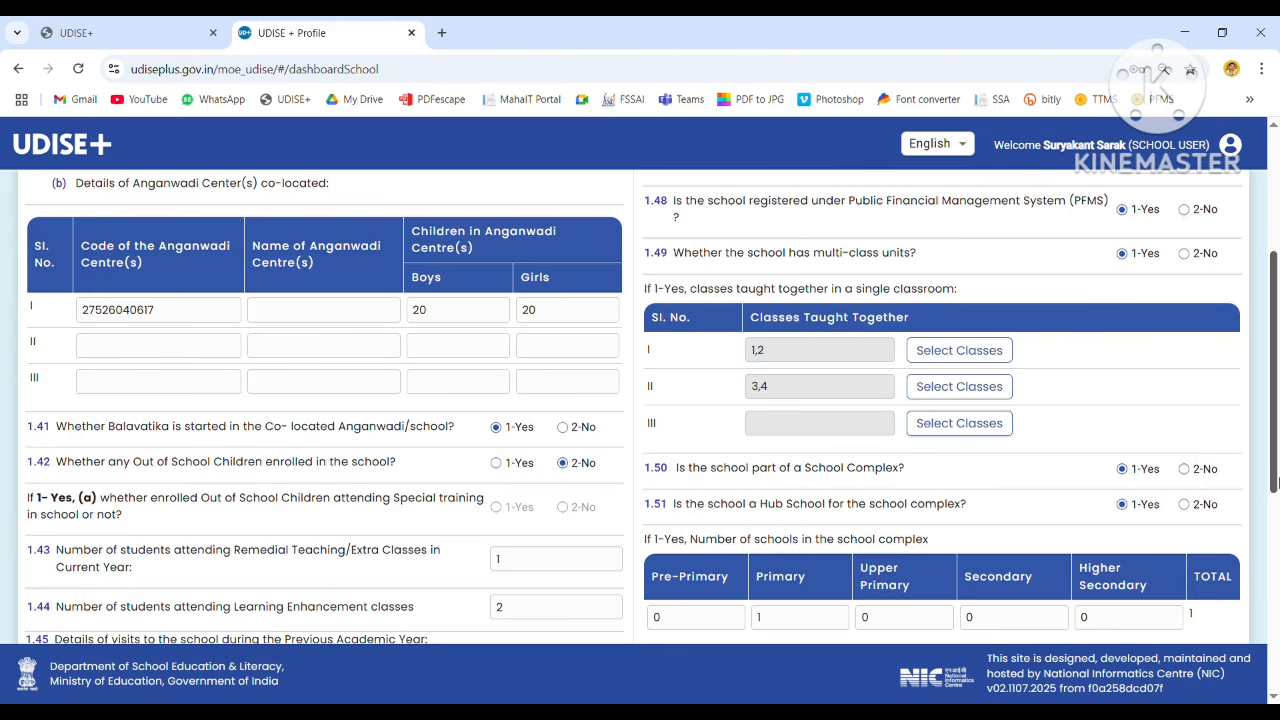
double_click(132, 317)
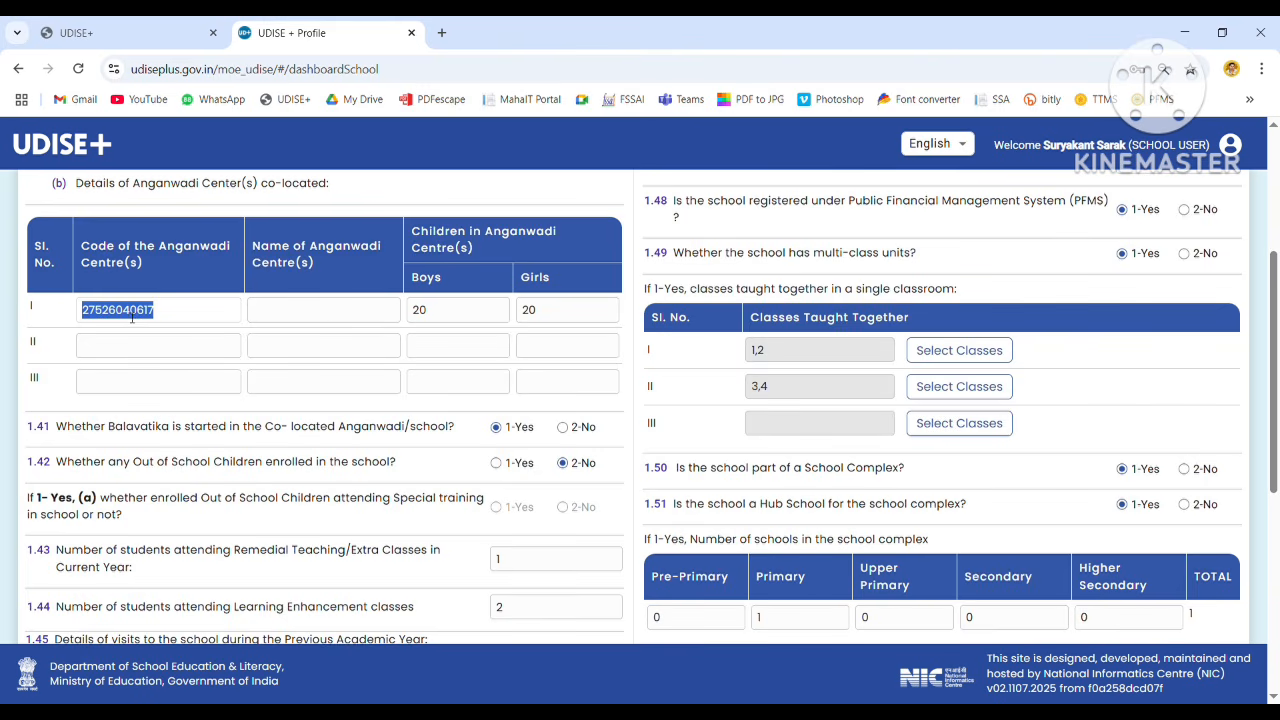
double_click(419, 317)
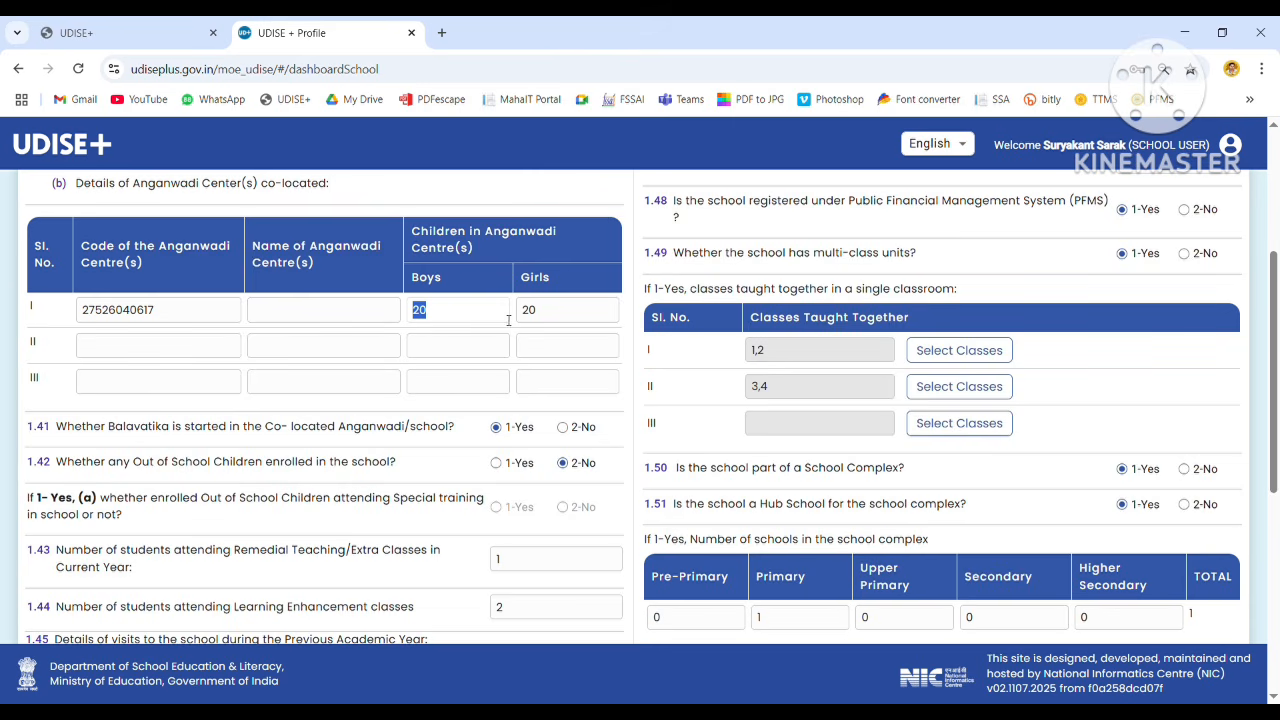
double_click(552, 321)
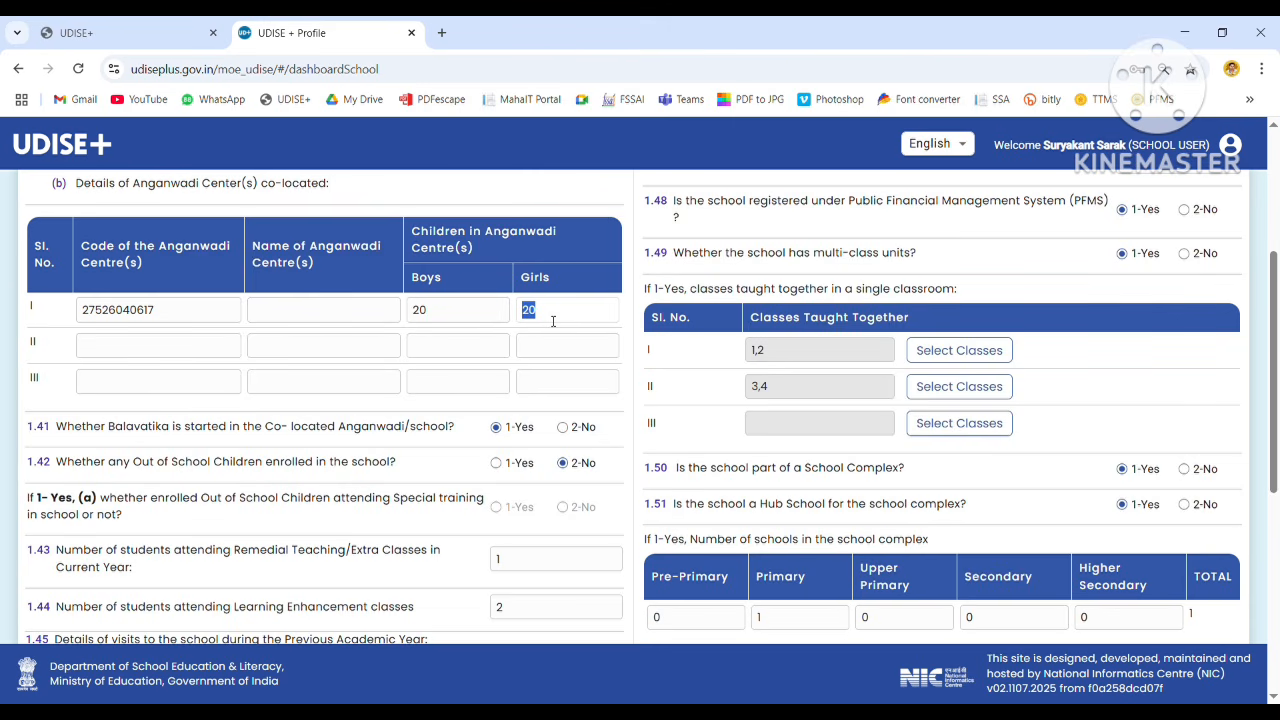
type("18")
Examine questions 1.41 to 1.45, covering Balavatika, out-of-school children, remedial teaching, and inspection and officer visits in the previous academic year.
left_click_drag(115, 428, 387, 484)
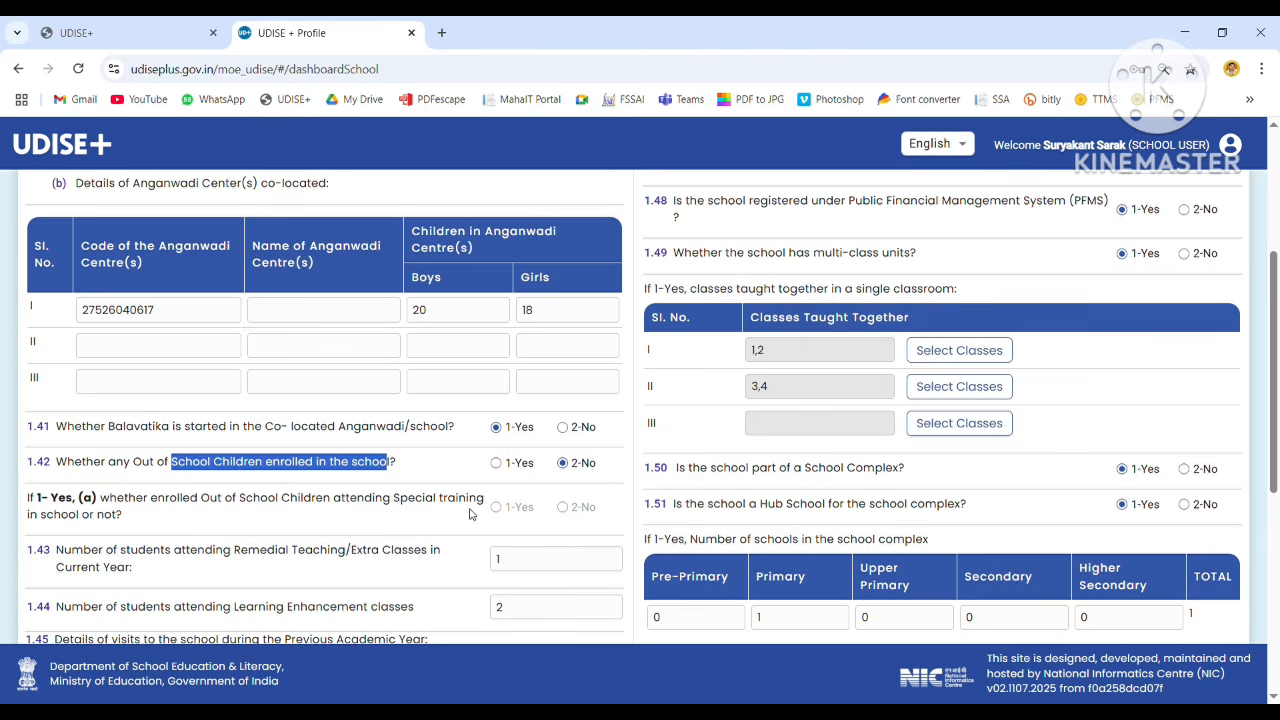
left_click_drag(332, 497, 489, 506)
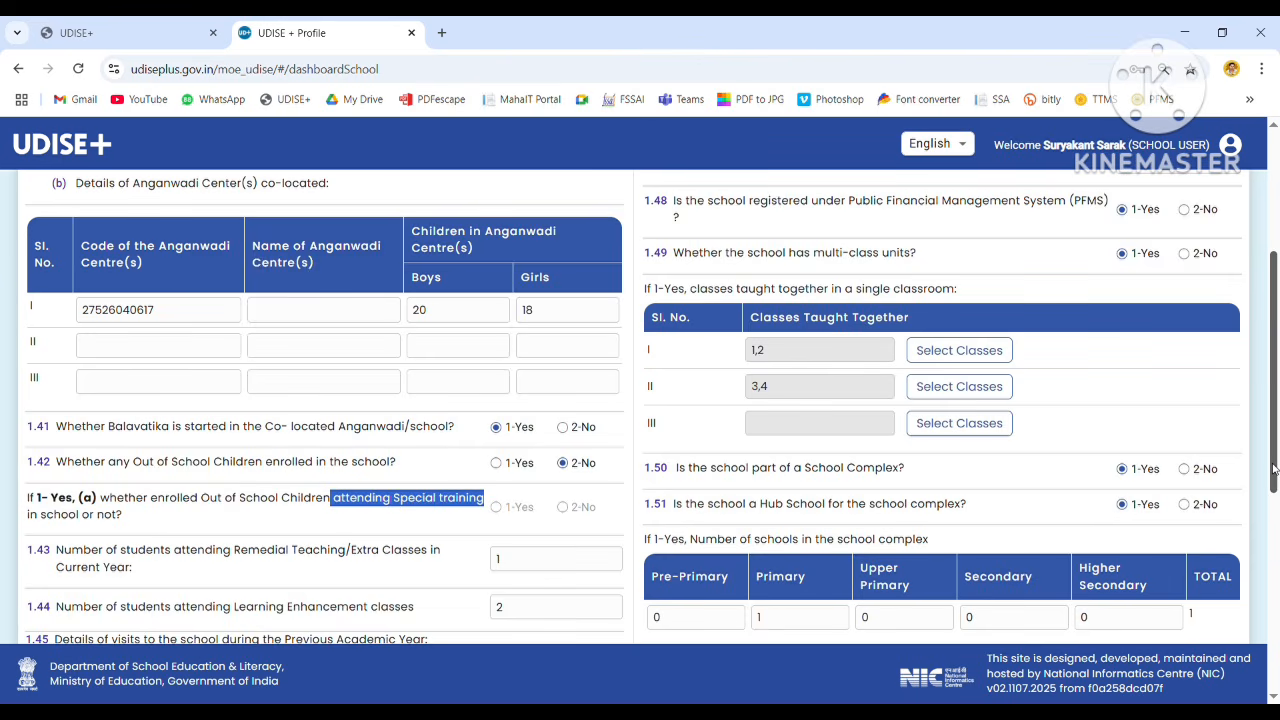
left_click_drag(1274, 468, 1277, 643)
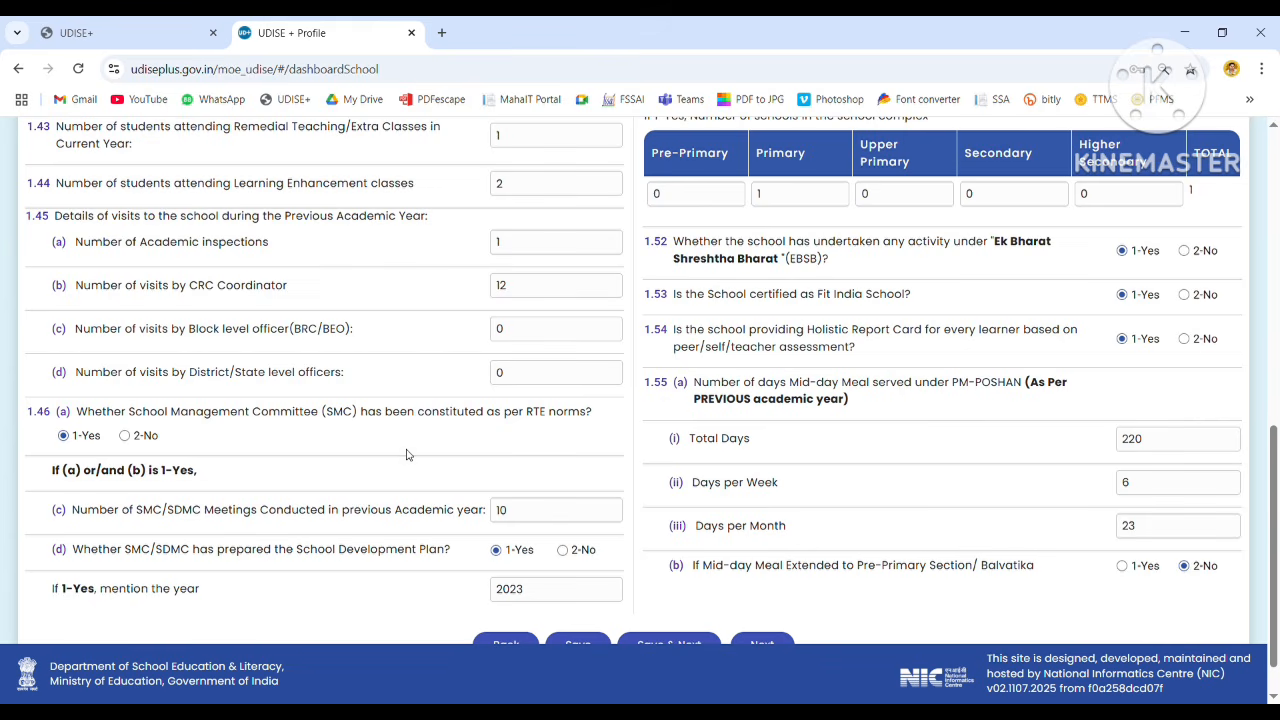
left_click_drag(285, 224, 410, 234)
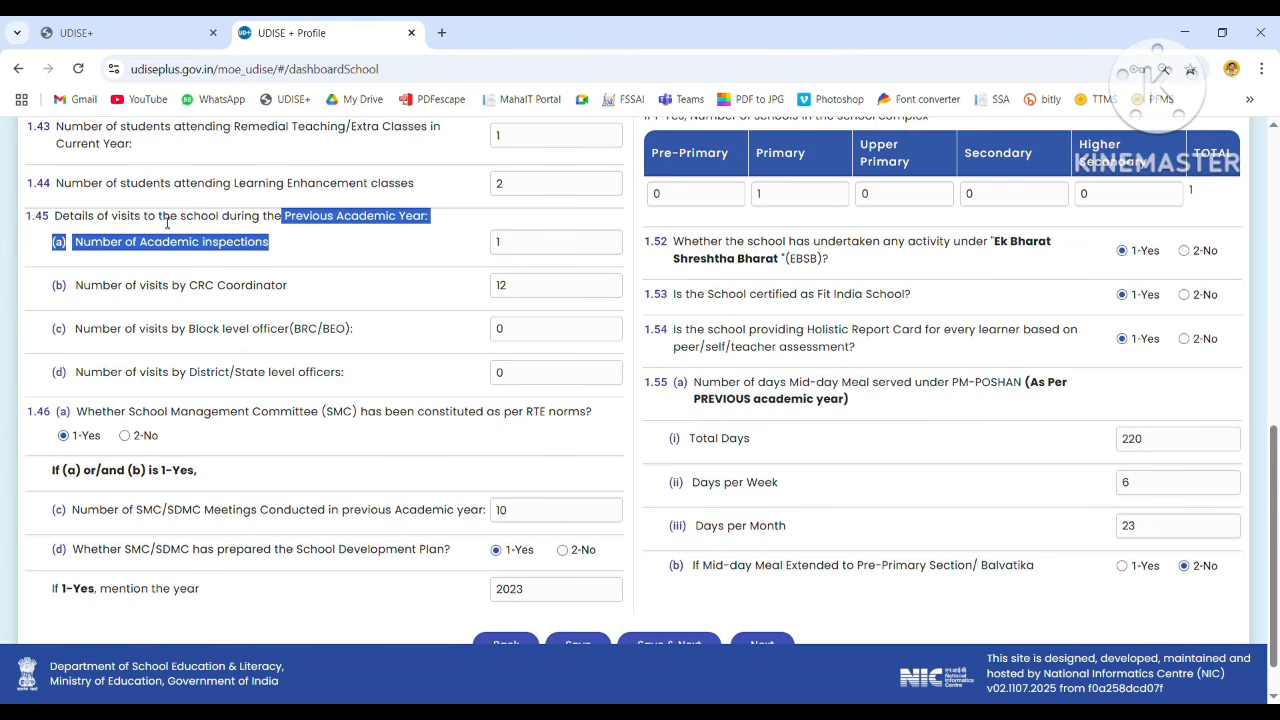
double_click(133, 219)
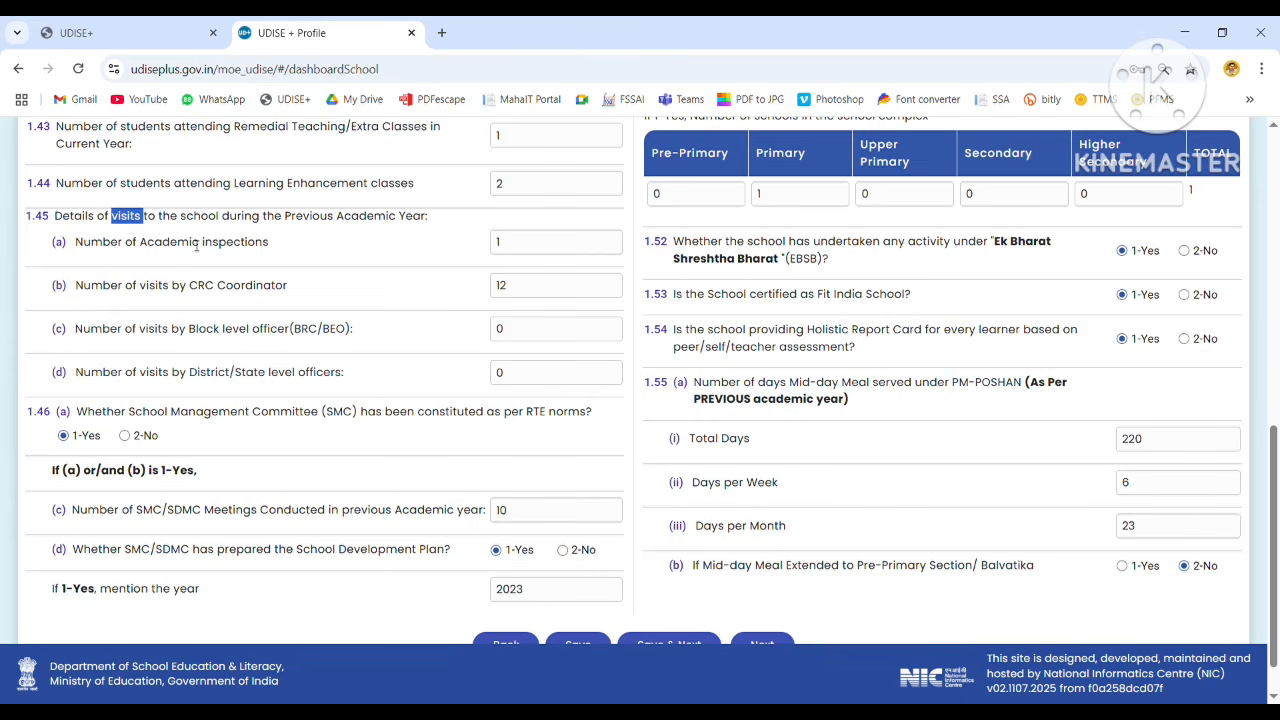
left_click_drag(140, 244, 272, 248)
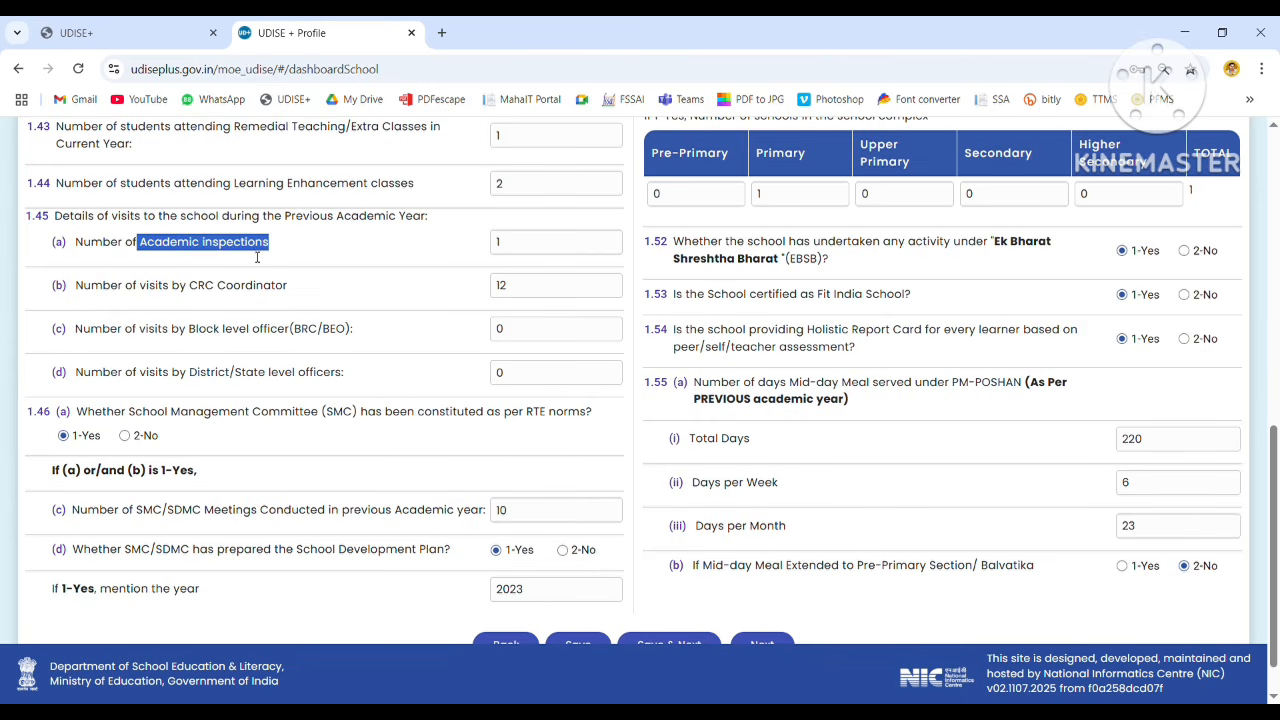
left_click_drag(139, 286, 313, 292)
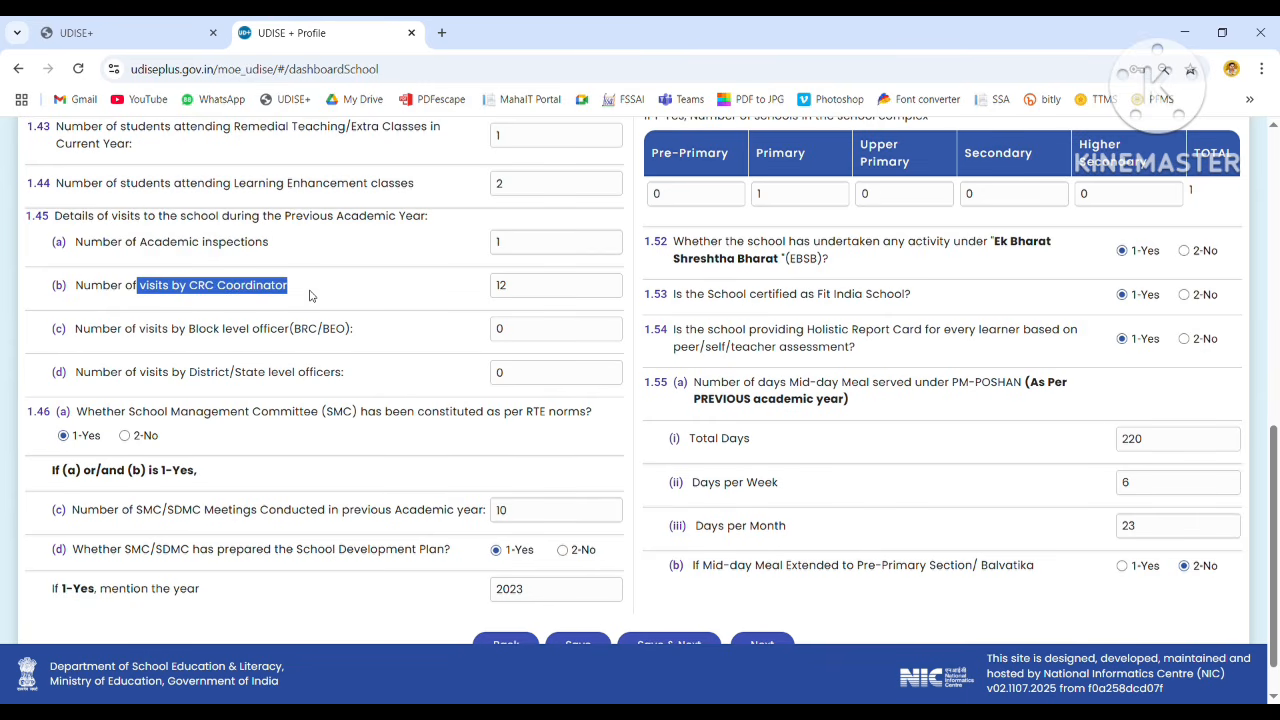
left_click_drag(136, 332, 382, 337)
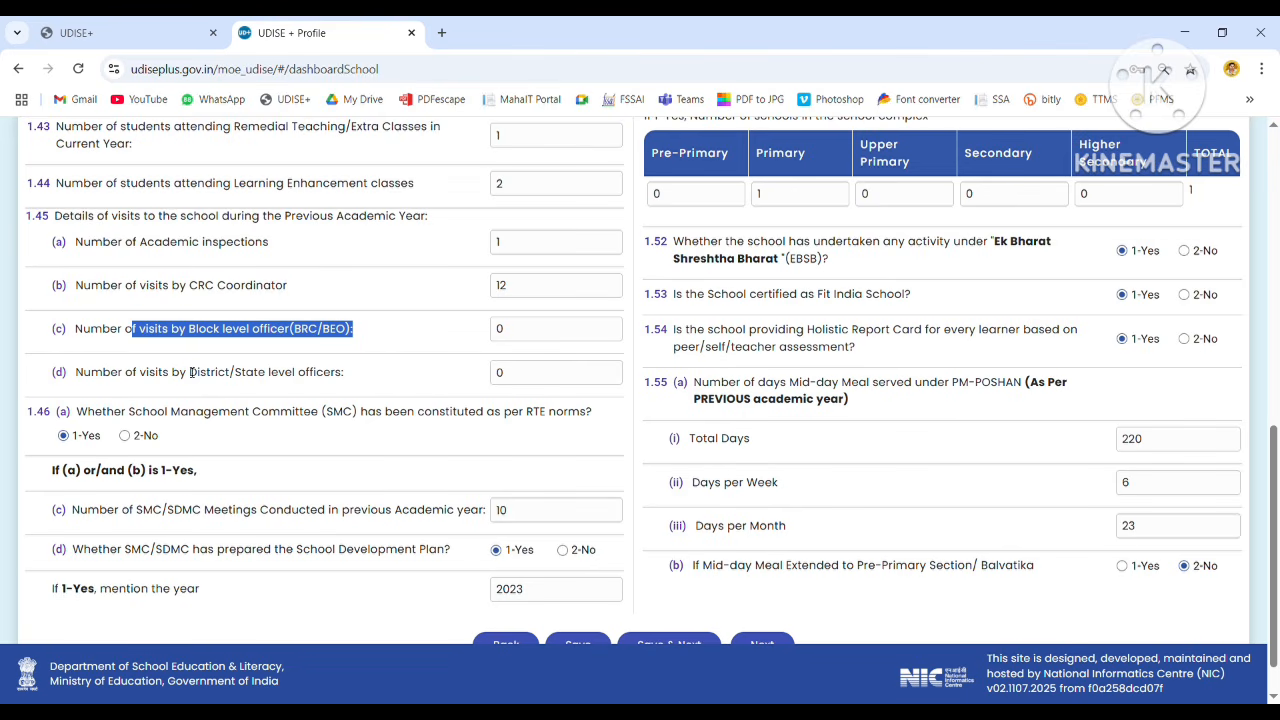
left_click_drag(190, 372, 369, 375)
left_click(534, 328)
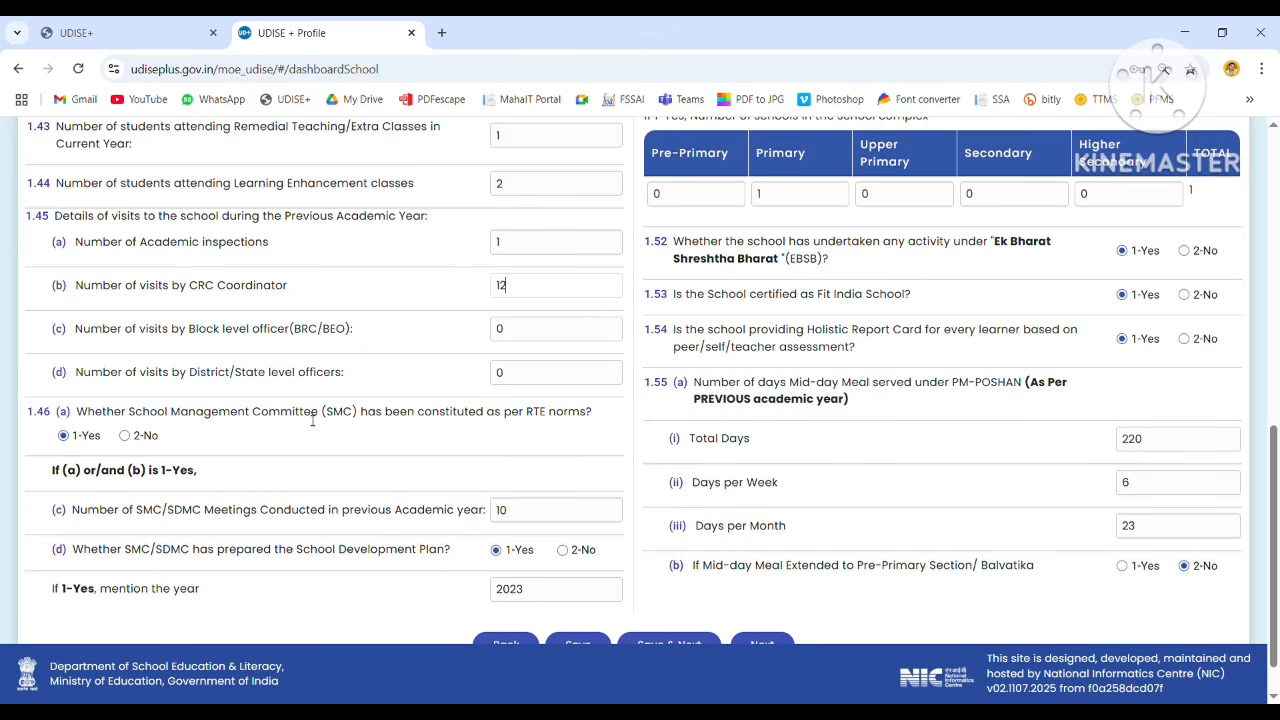
Check the School Management Committee answers under question 1.46 and set the School Development Plan year to 2024.
left_click_drag(135, 414, 522, 431)
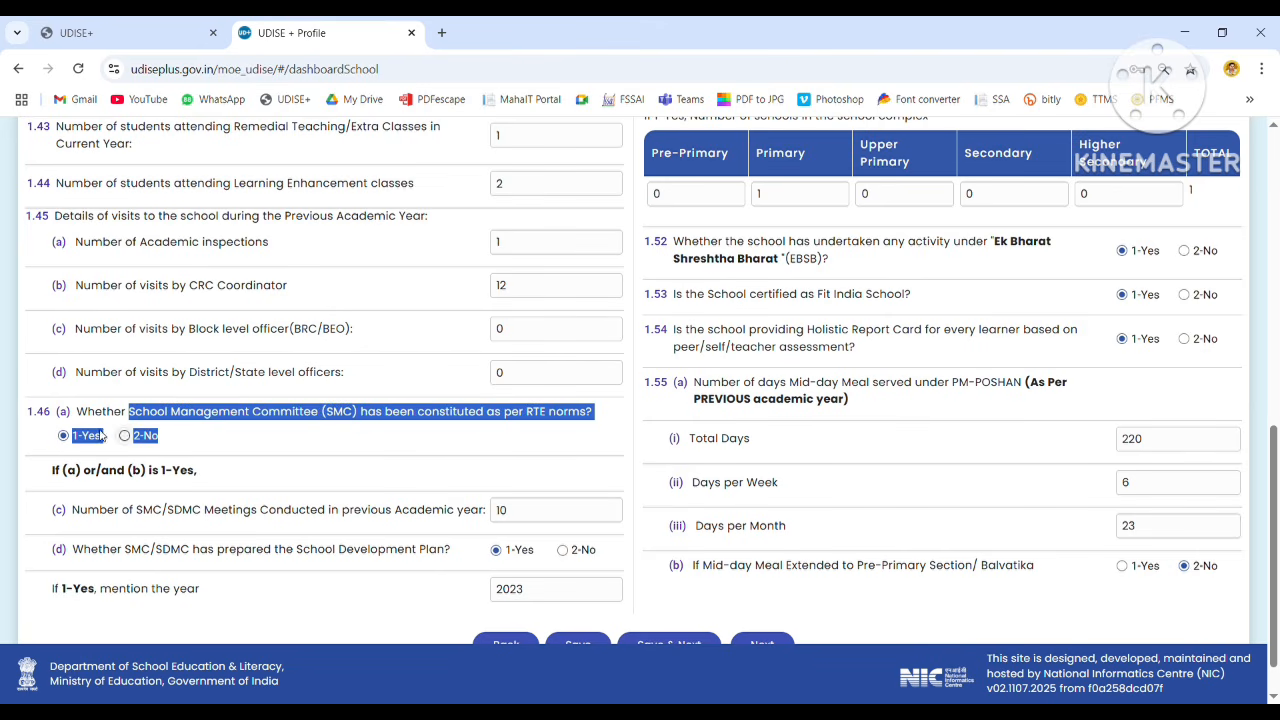
left_click(231, 441)
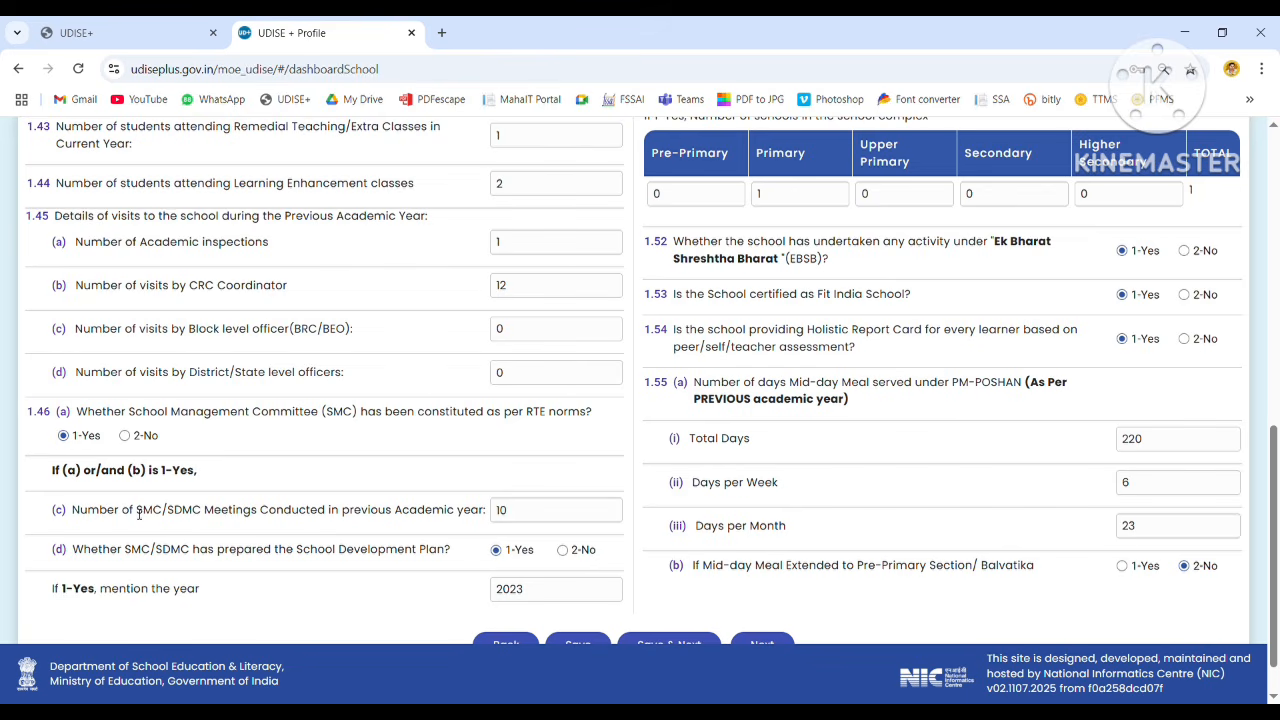
left_click_drag(72, 514, 280, 520)
left_click(570, 518)
left_click_drag(126, 546, 498, 557)
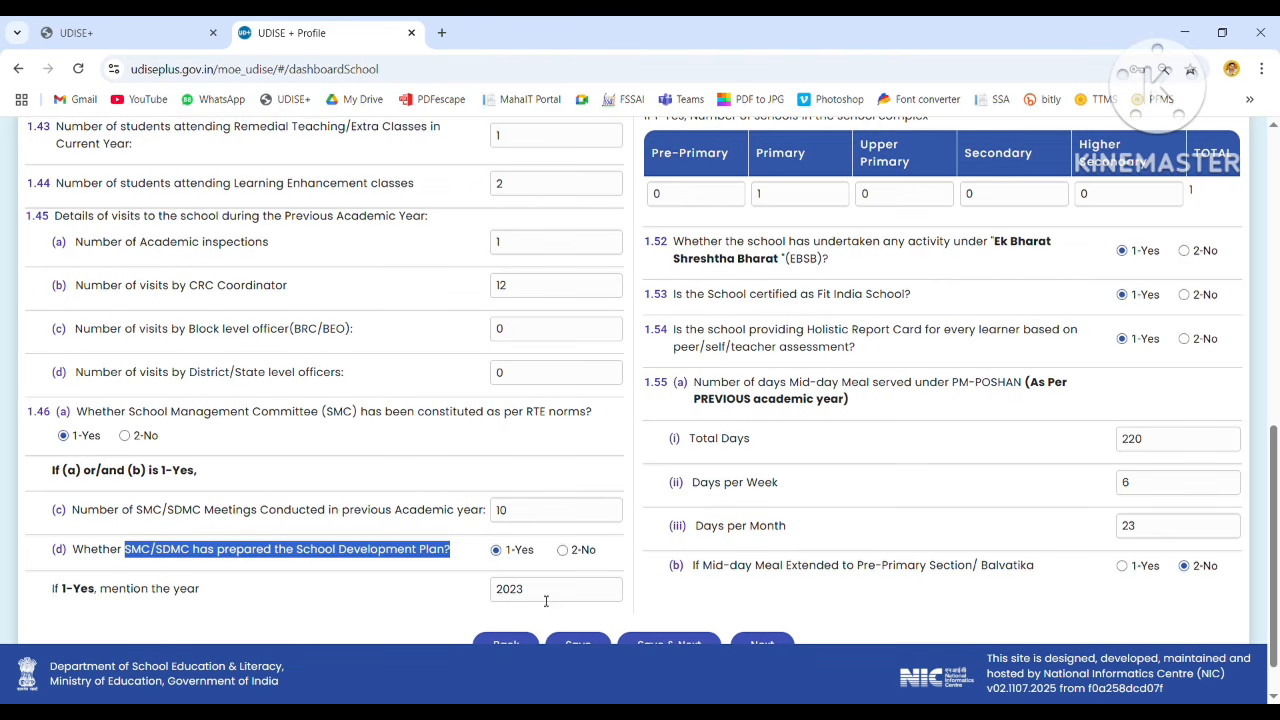
left_click_drag(101, 586, 209, 606)
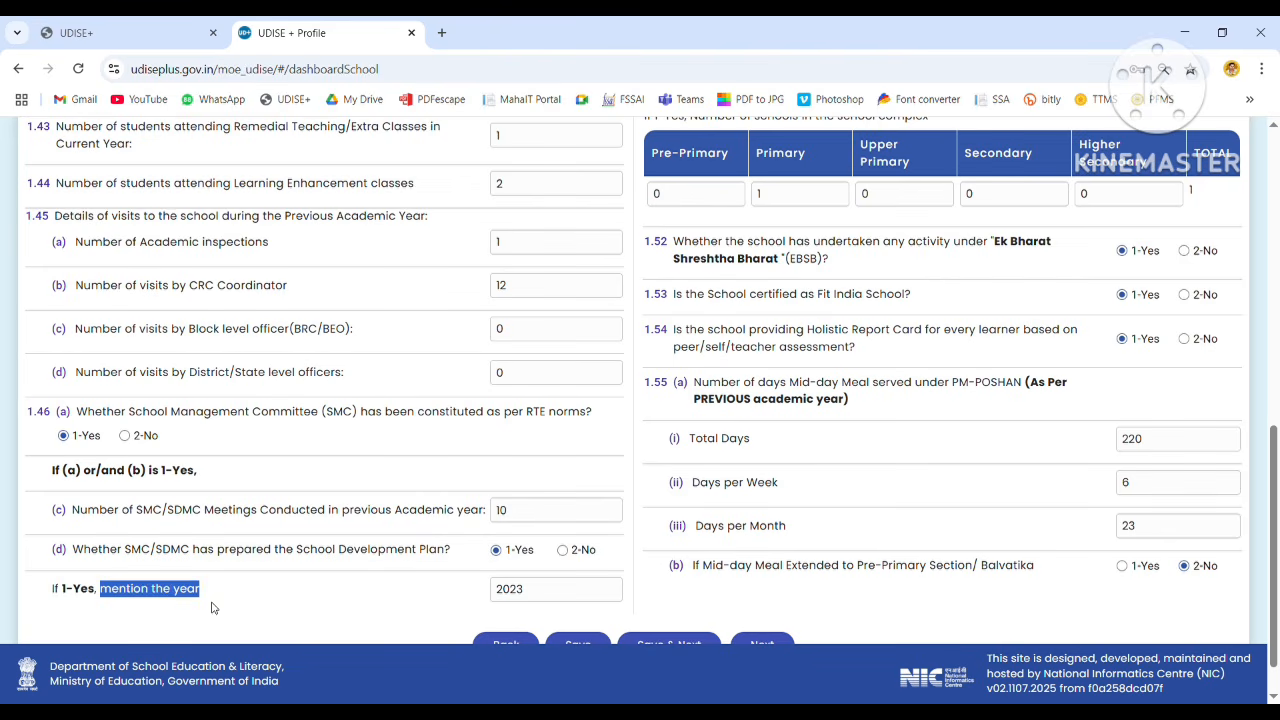
left_click(543, 600)
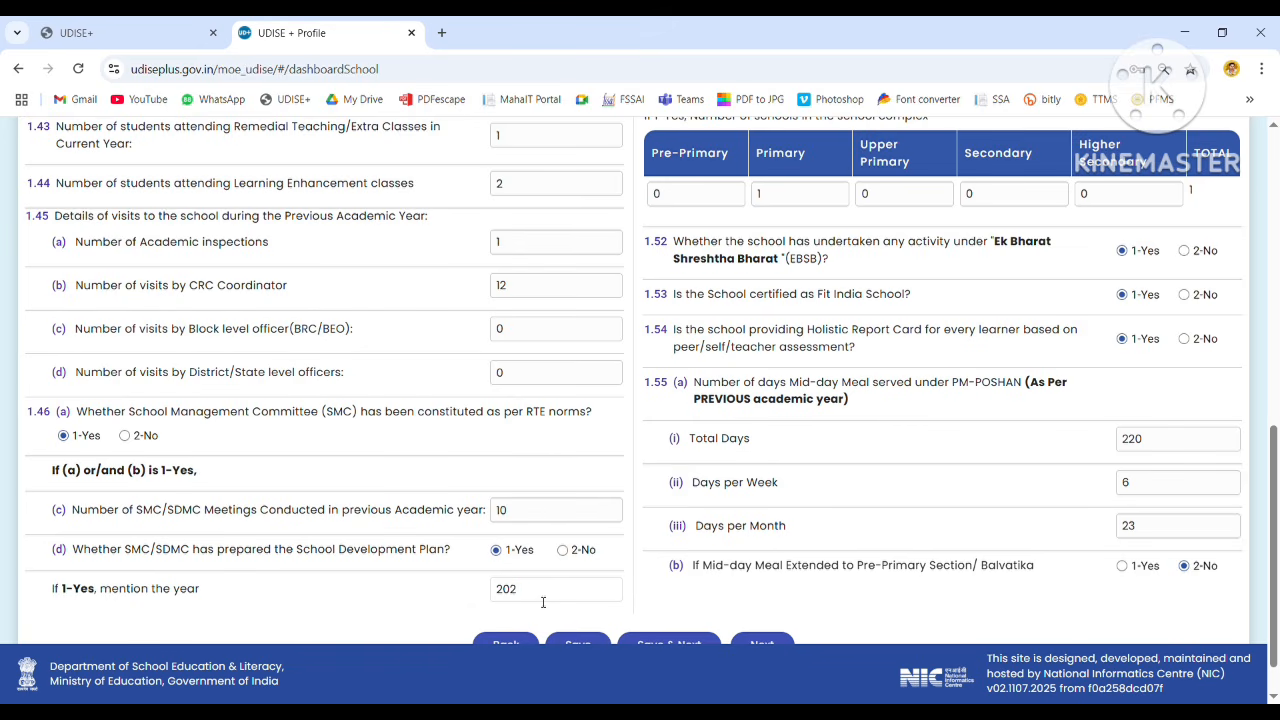
type("4")
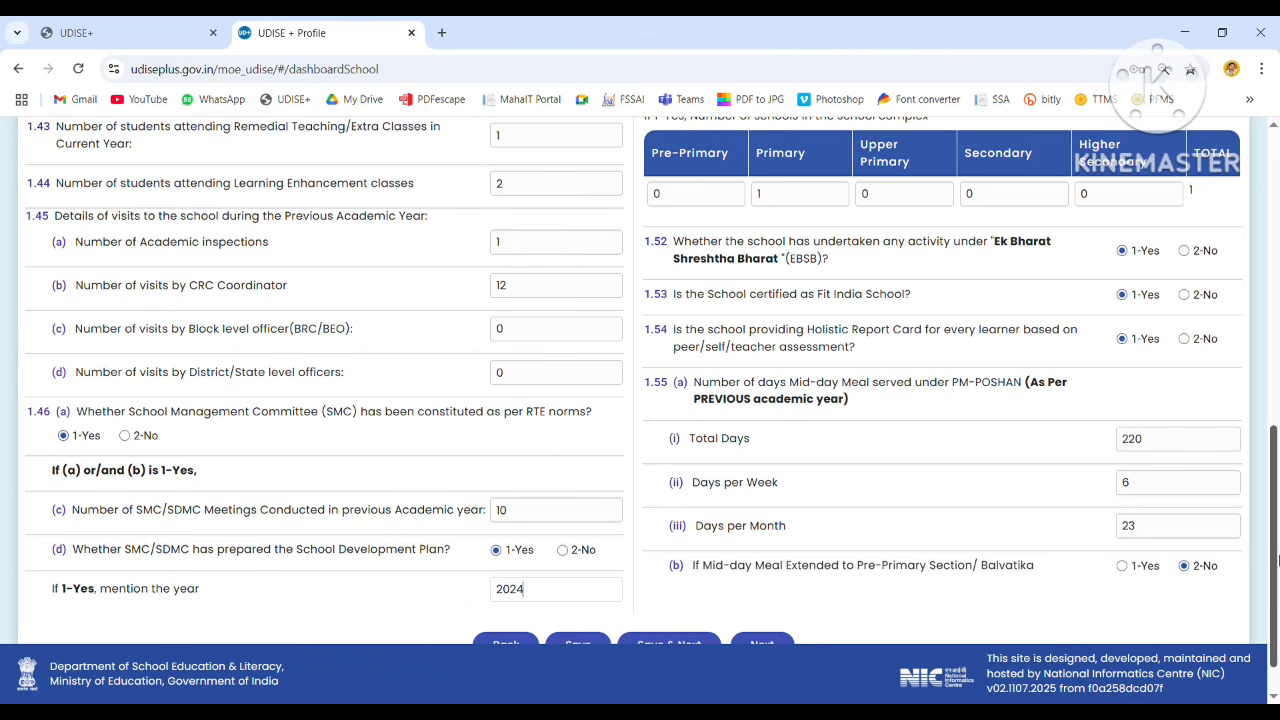
Examine questions 1.47 to 1.49, covering school committees, PTA meetings, PFMS registration, and the classes taught together in row II.
left_click_drag(1277, 560, 1277, 260)
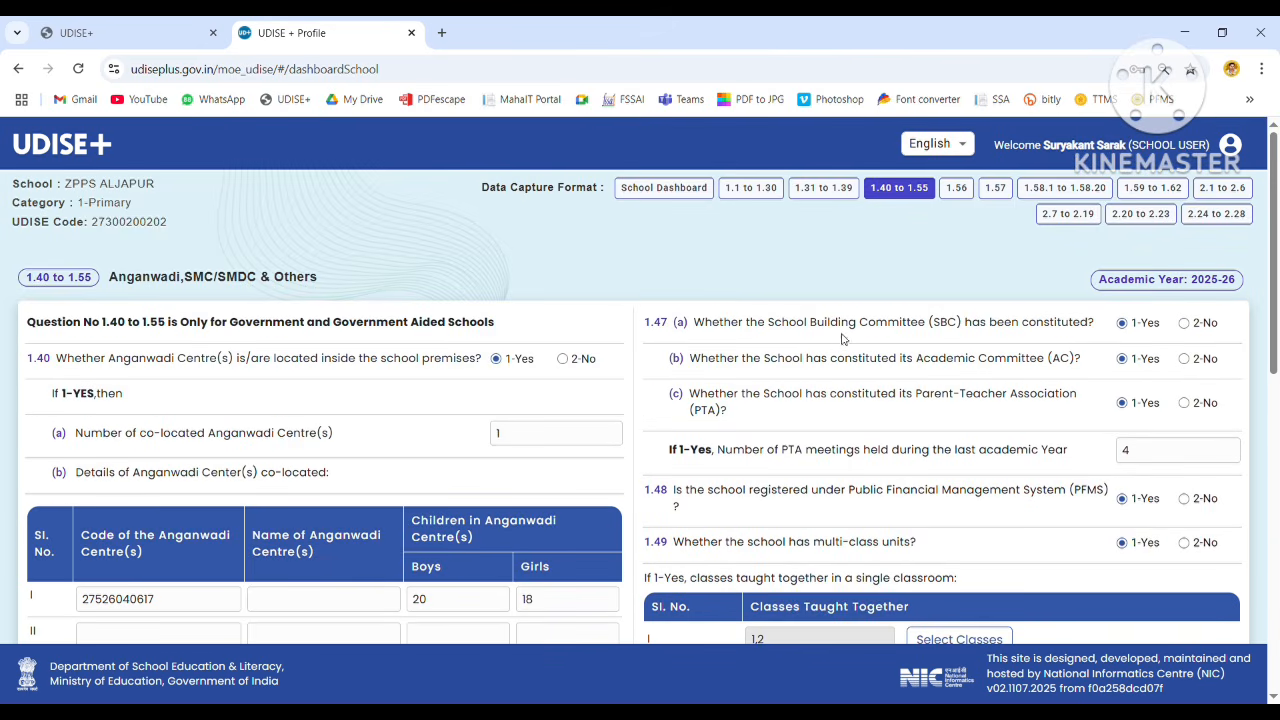
left_click_drag(770, 329, 1104, 324)
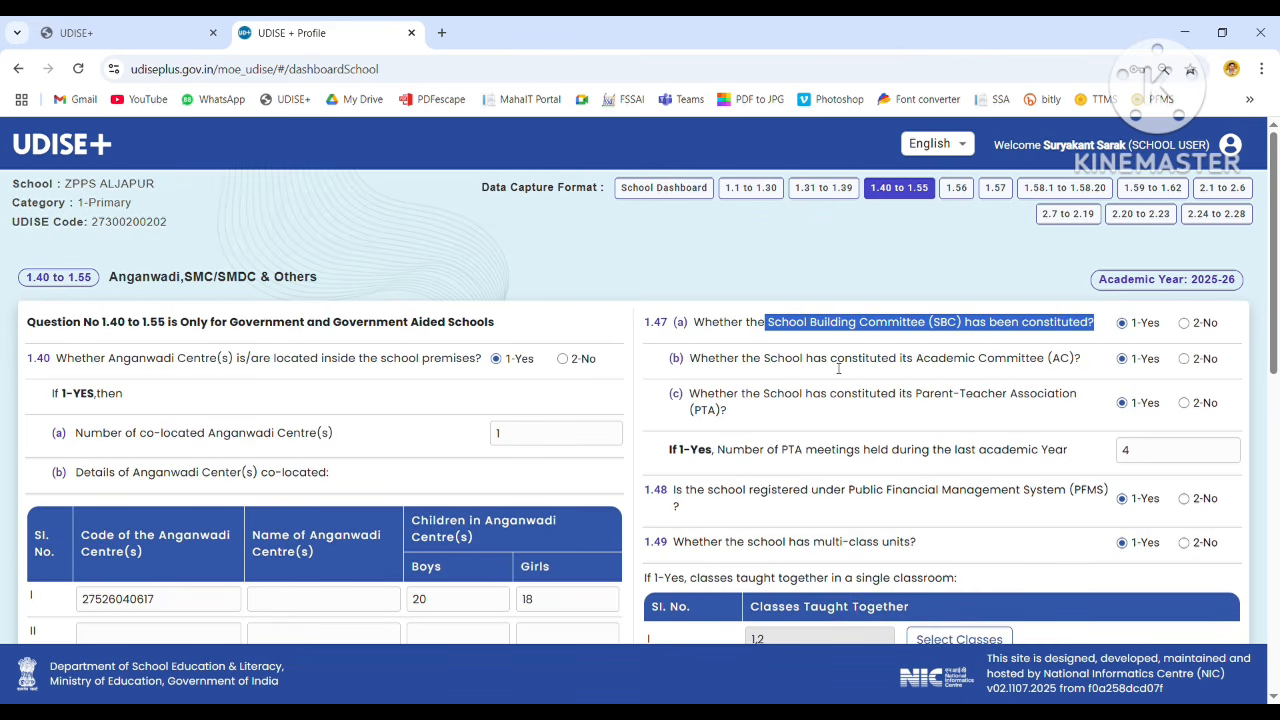
left_click_drag(831, 360, 1084, 370)
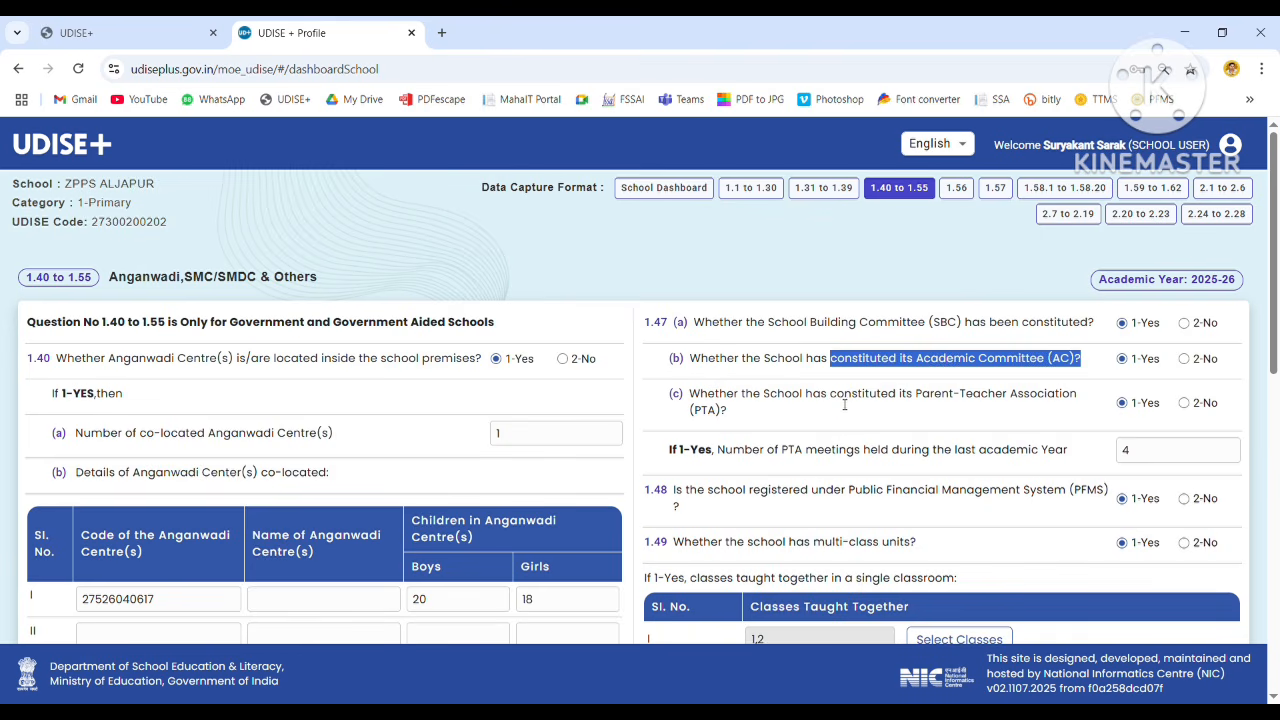
left_click_drag(837, 397, 1055, 412)
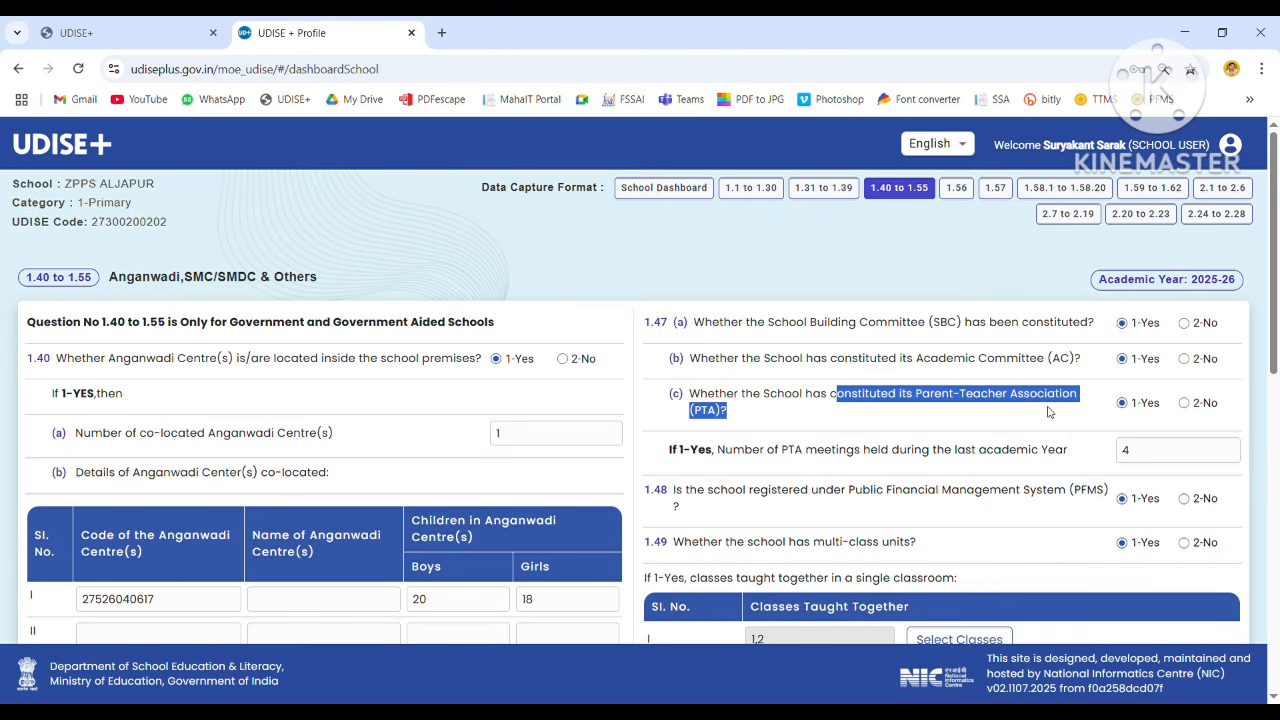
double_click(1125, 452)
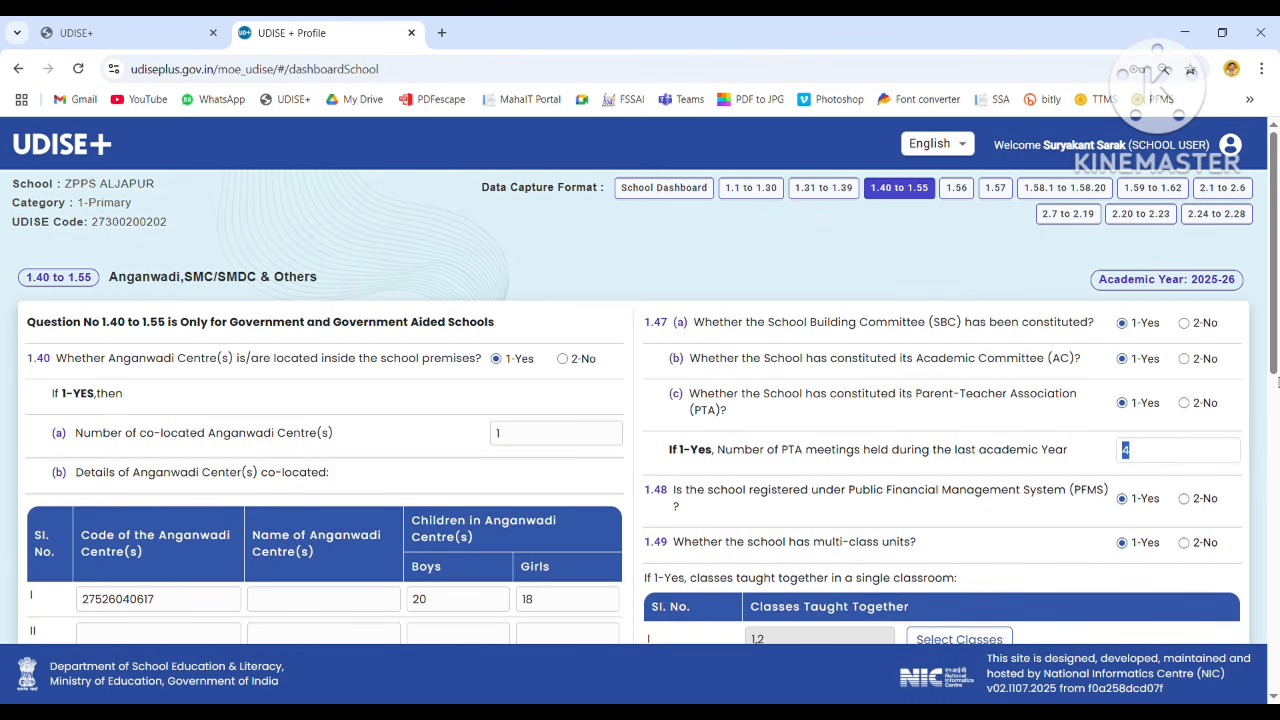
scroll(1249, 454, "down", 3)
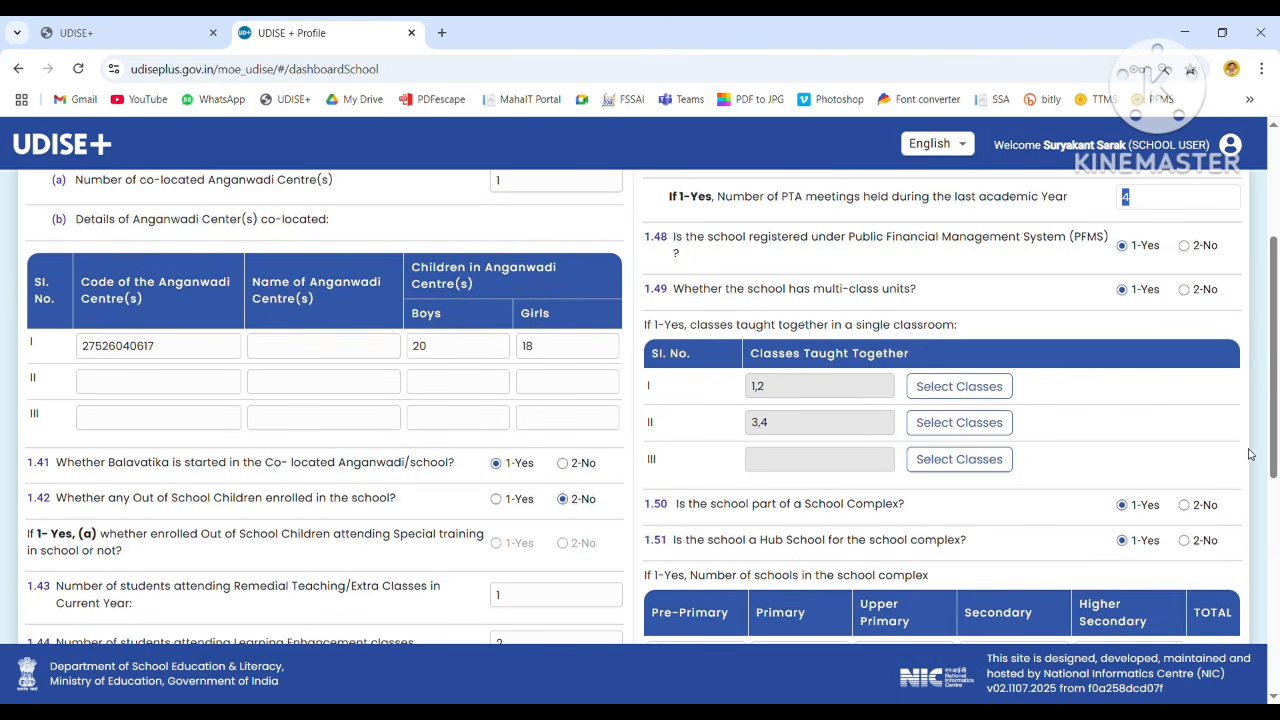
left_click_drag(729, 238, 1102, 244)
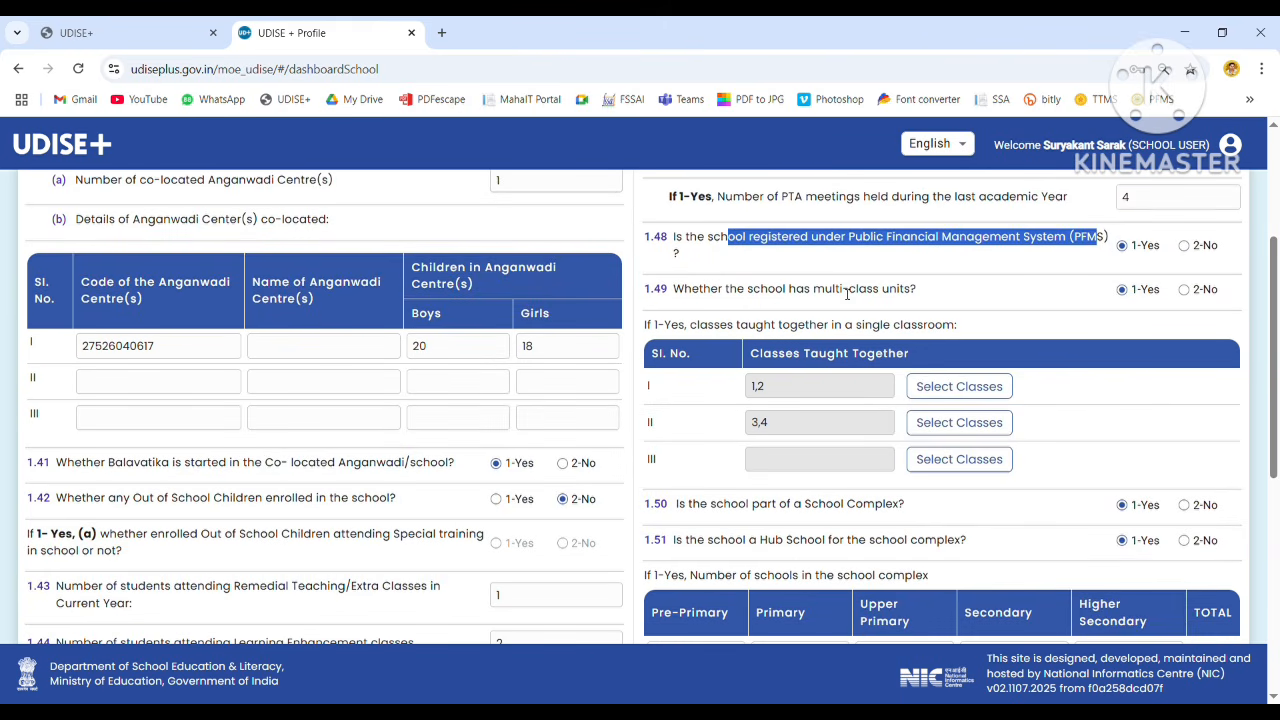
left_click_drag(789, 290, 926, 291)
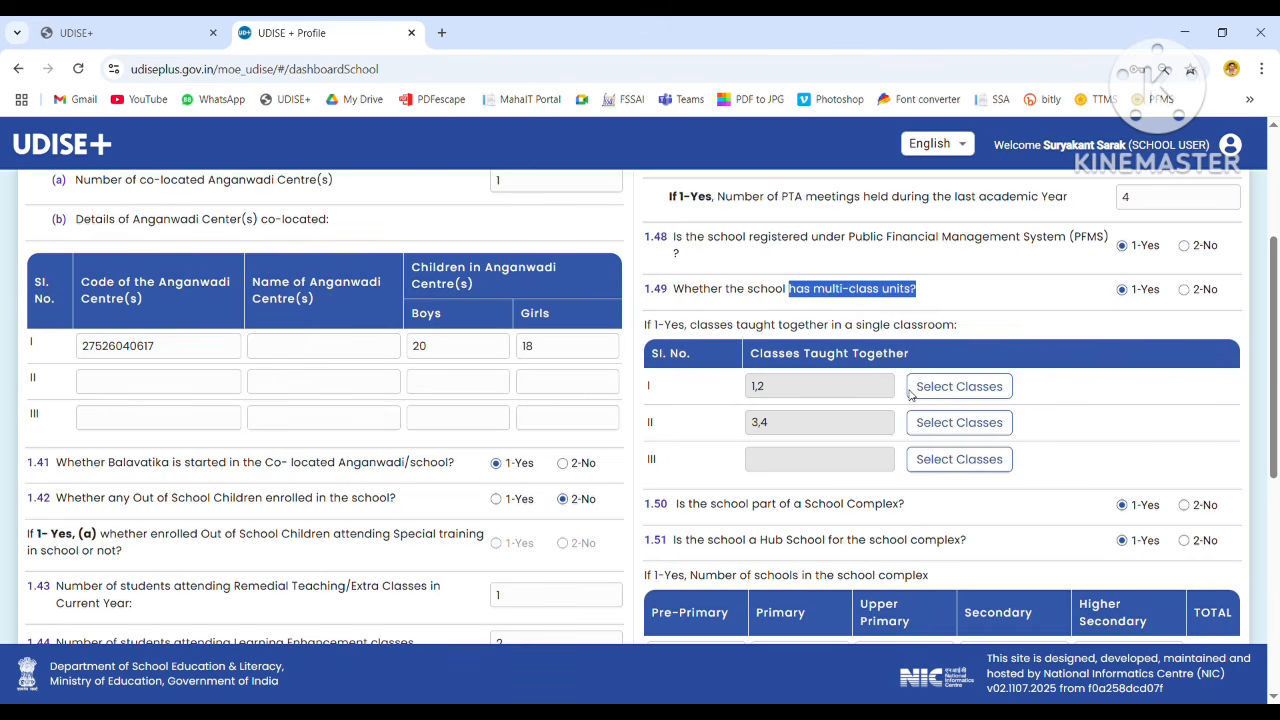
left_click(959, 423)
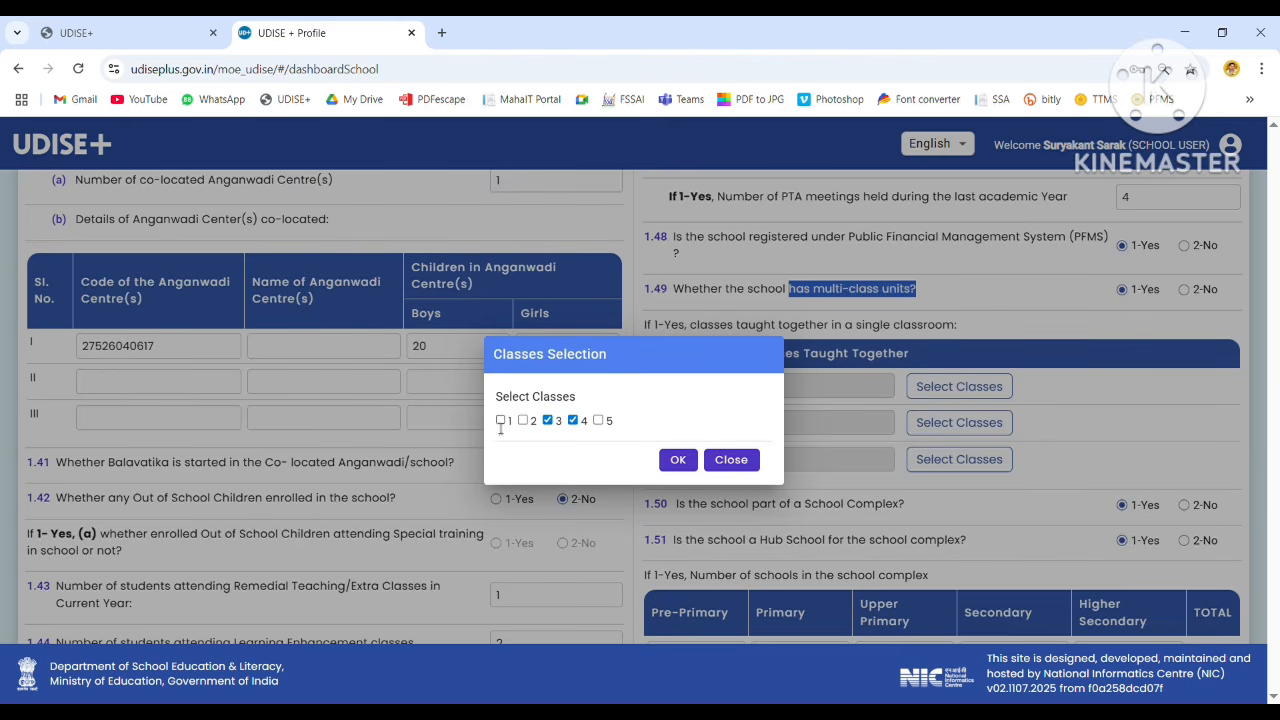
left_click(731, 460)
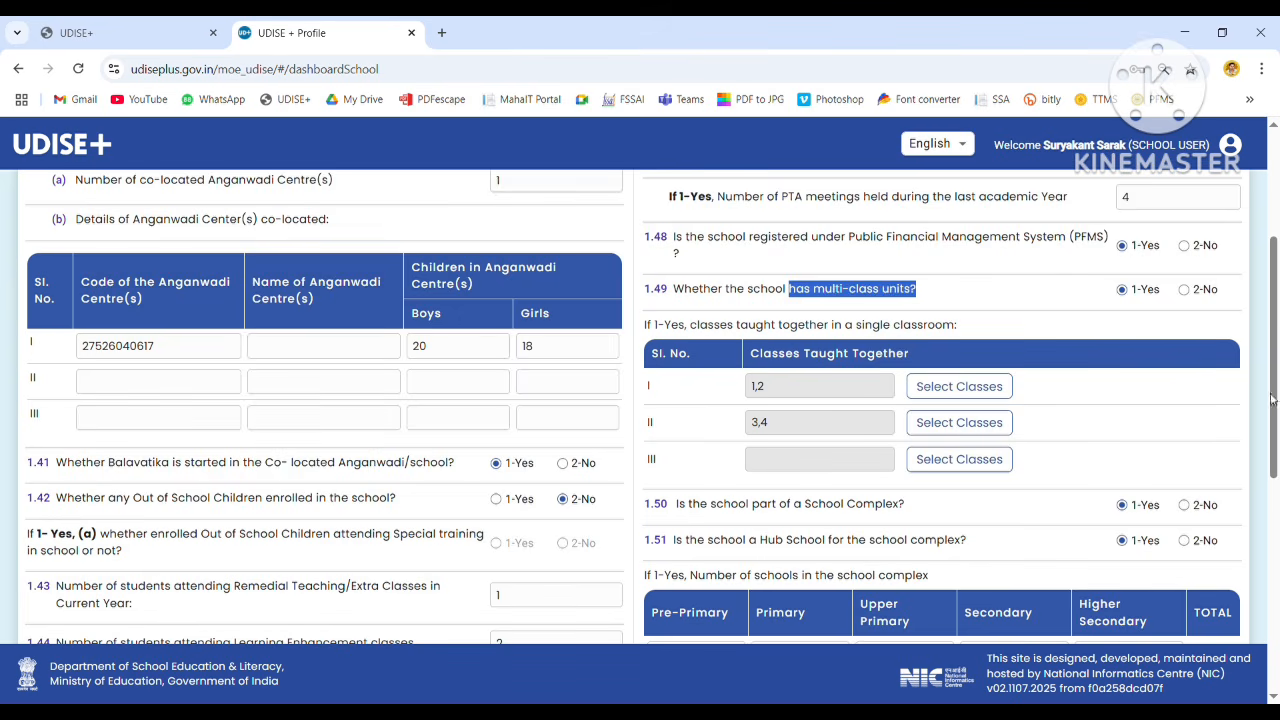
Check questions 1.50 and 1.51 on the school complex and set the answer to 1.50 to 2-No.
left_click_drag(1276, 380, 1278, 458)
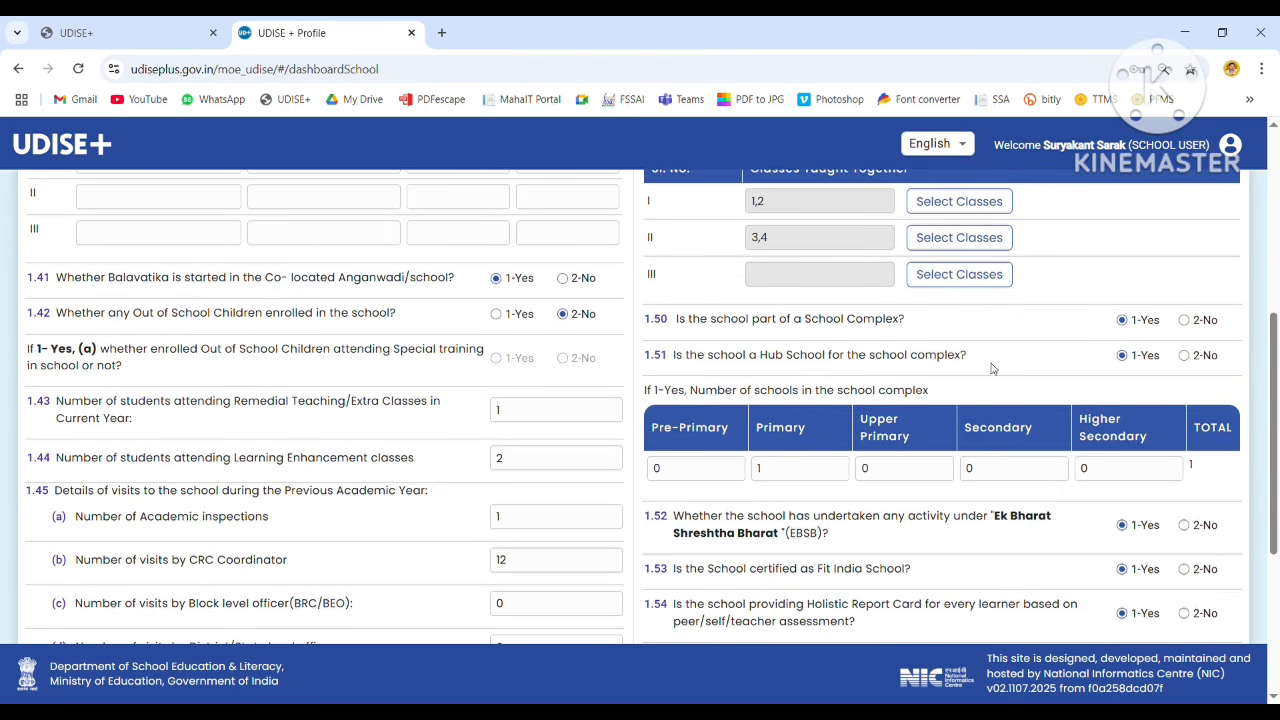
left_click_drag(806, 320, 912, 321)
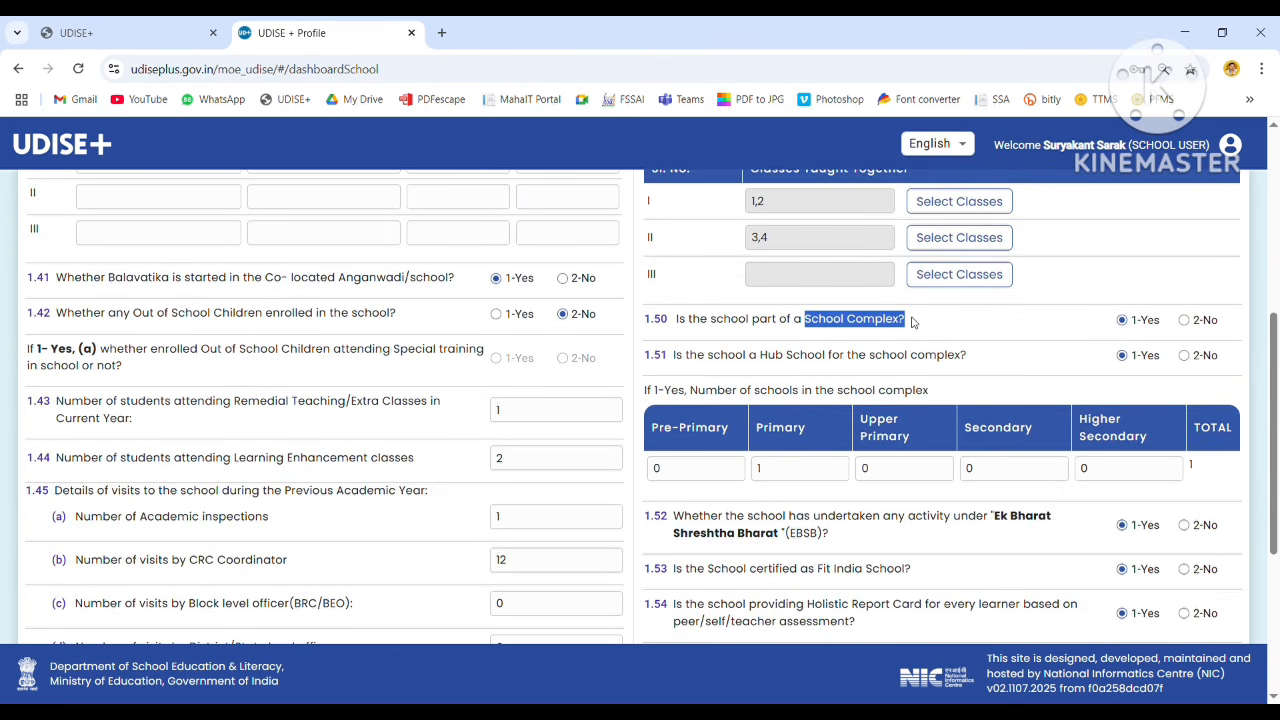
left_click_drag(761, 358, 988, 362)
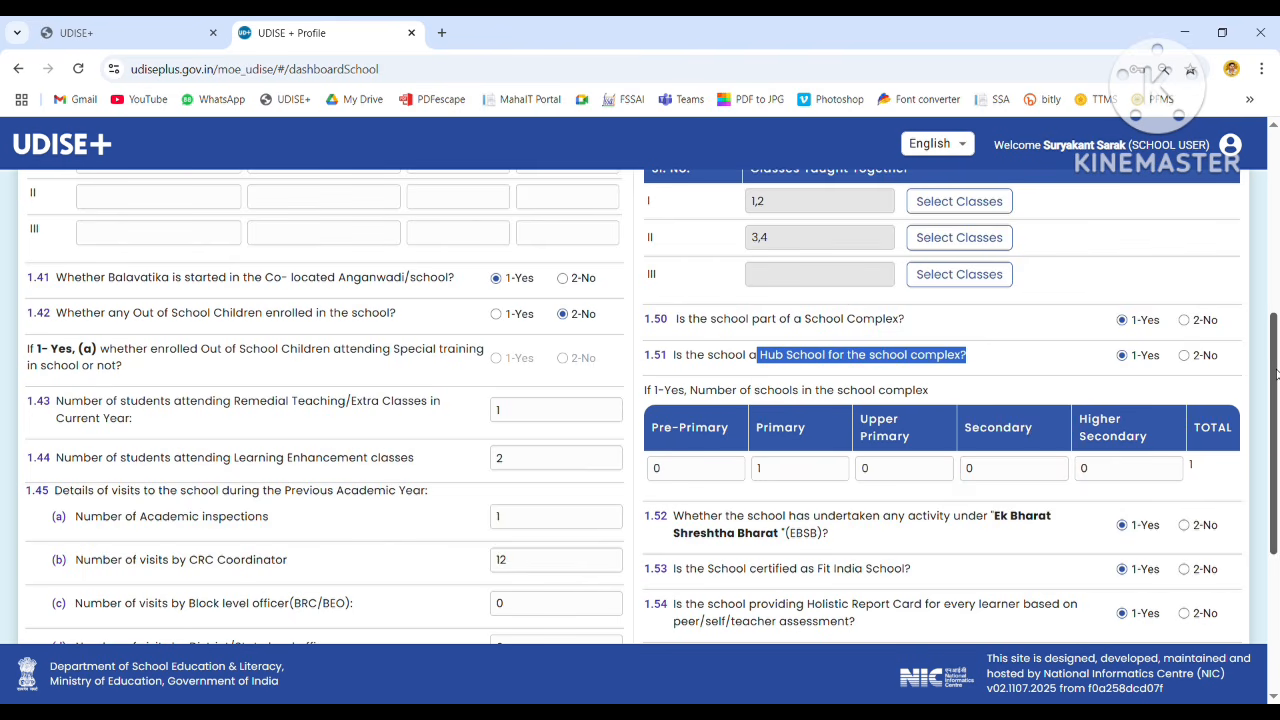
left_click_drag(1276, 400, 1276, 424)
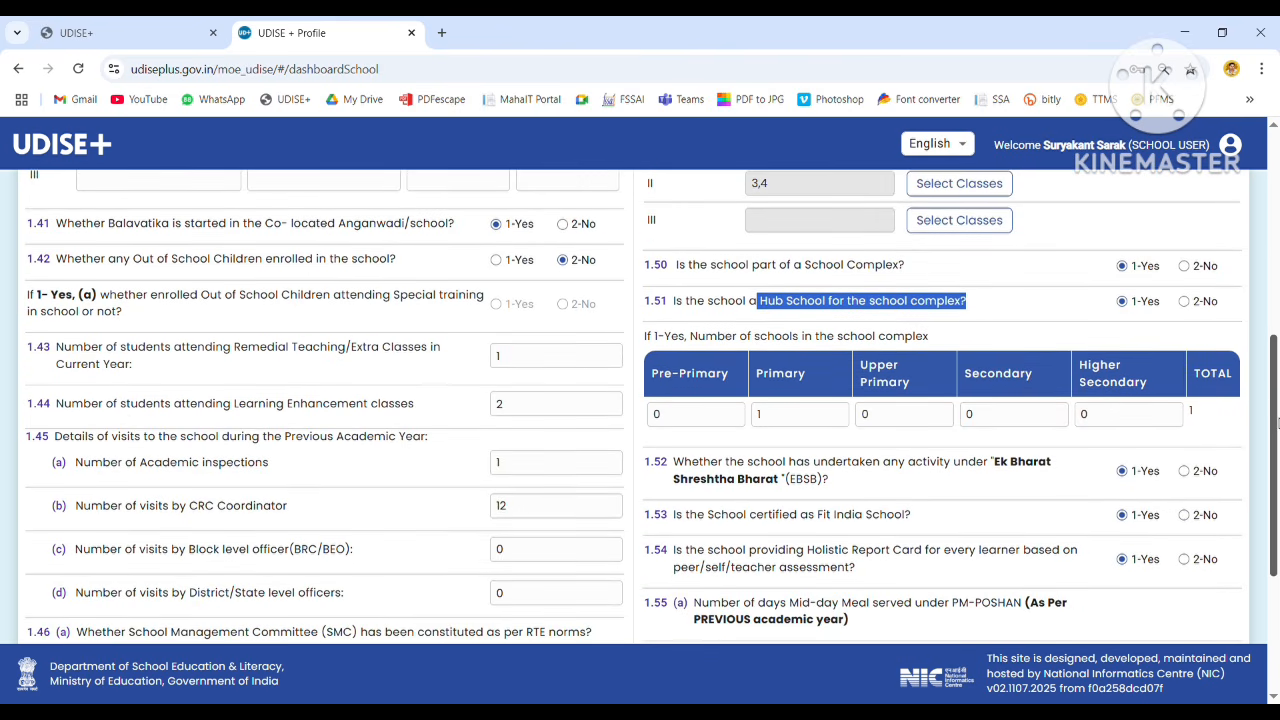
left_click(1184, 266)
left_click_drag(1276, 370, 1276, 399)
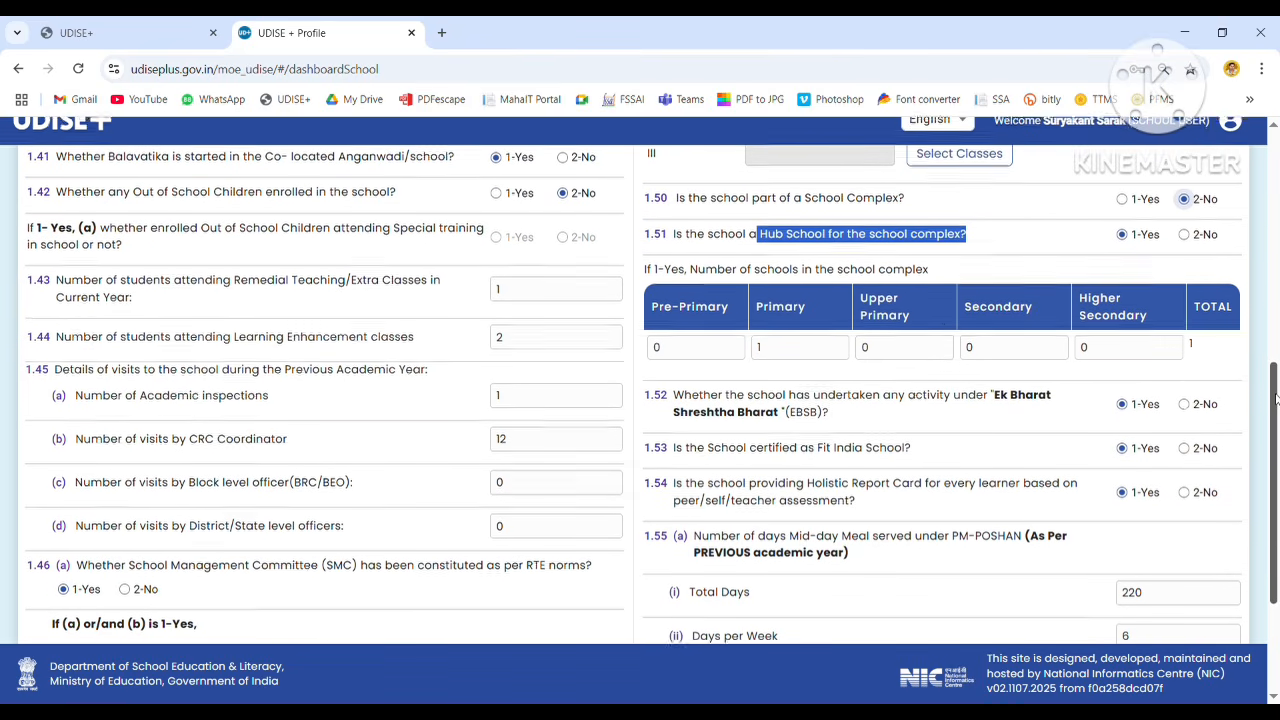
double_click(762, 347)
Check the answers to 1.52 to 1.54 and set the total mid-day meal days under 1.55 (a) to 235.
left_click_drag(1273, 405, 1273, 490)
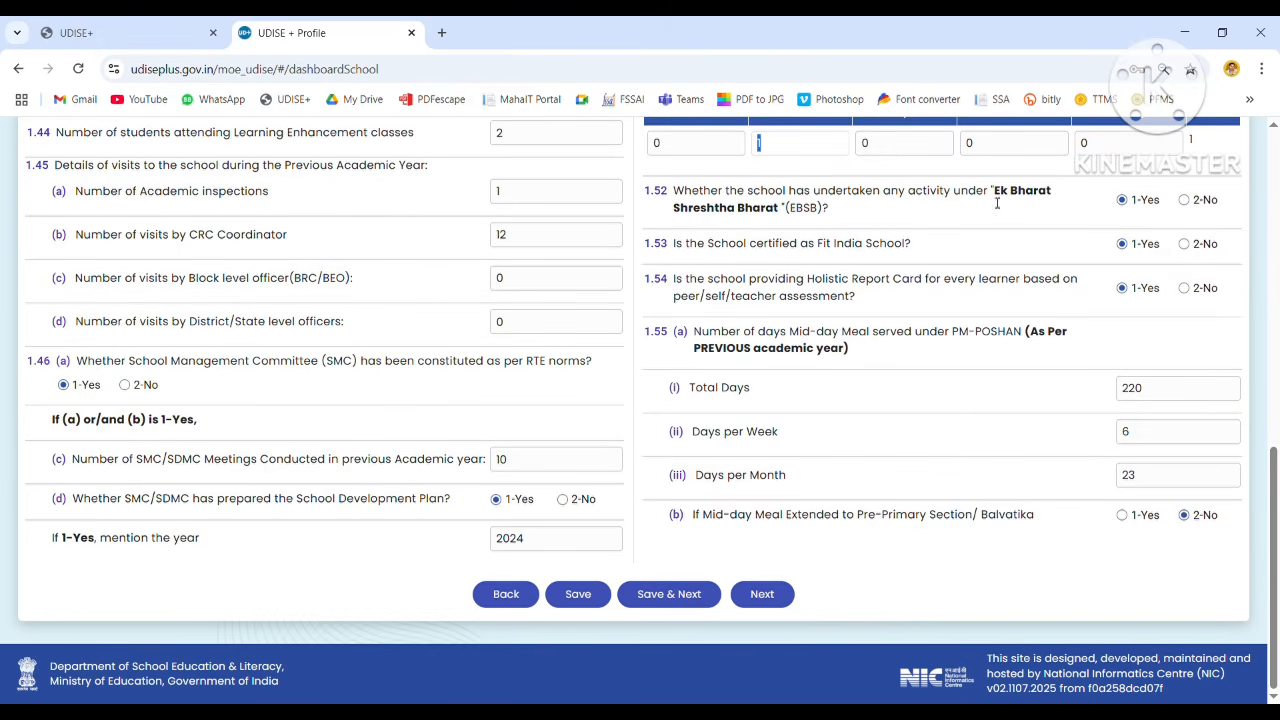
left_click_drag(997, 203, 1097, 220)
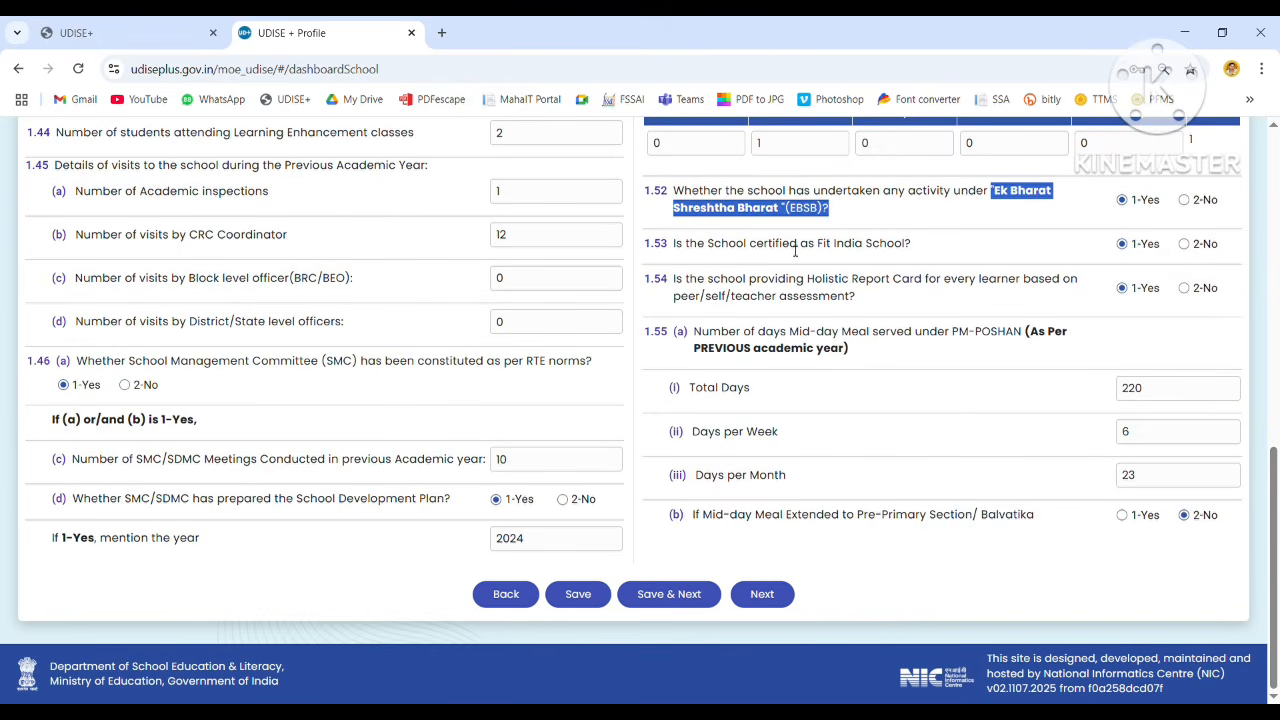
left_click_drag(698, 243, 986, 251)
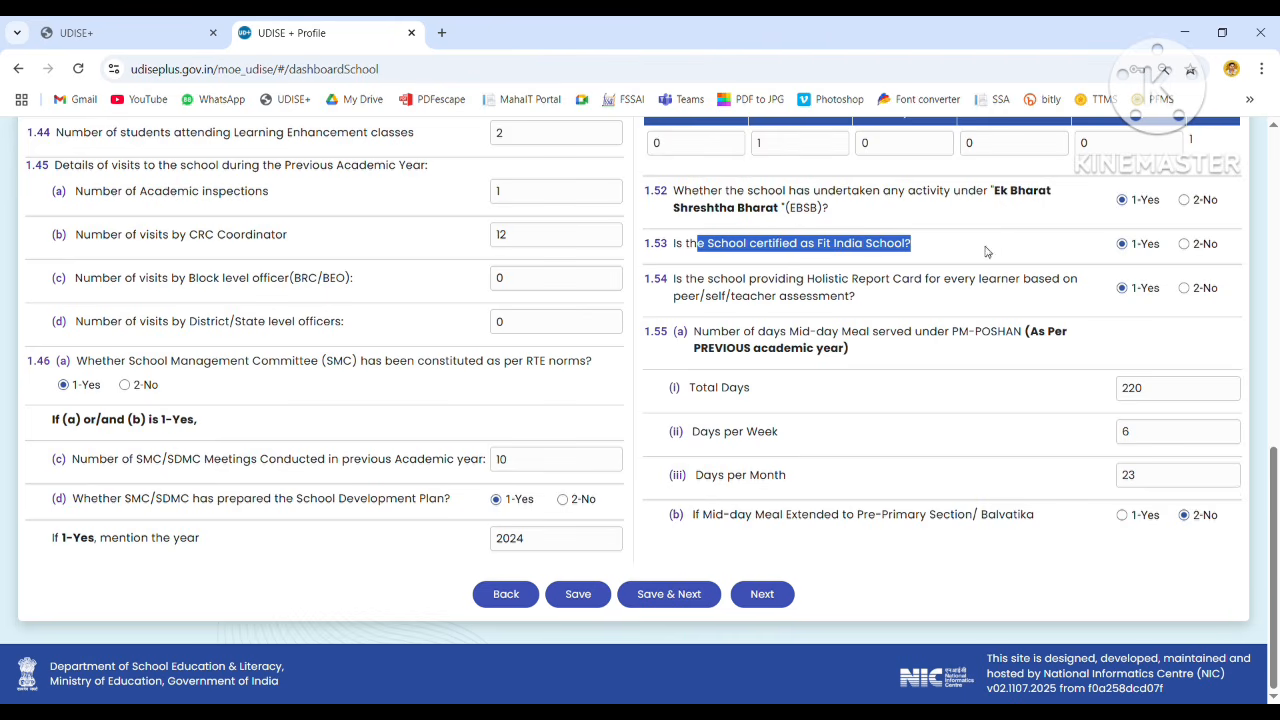
left_click_drag(797, 280, 937, 306)
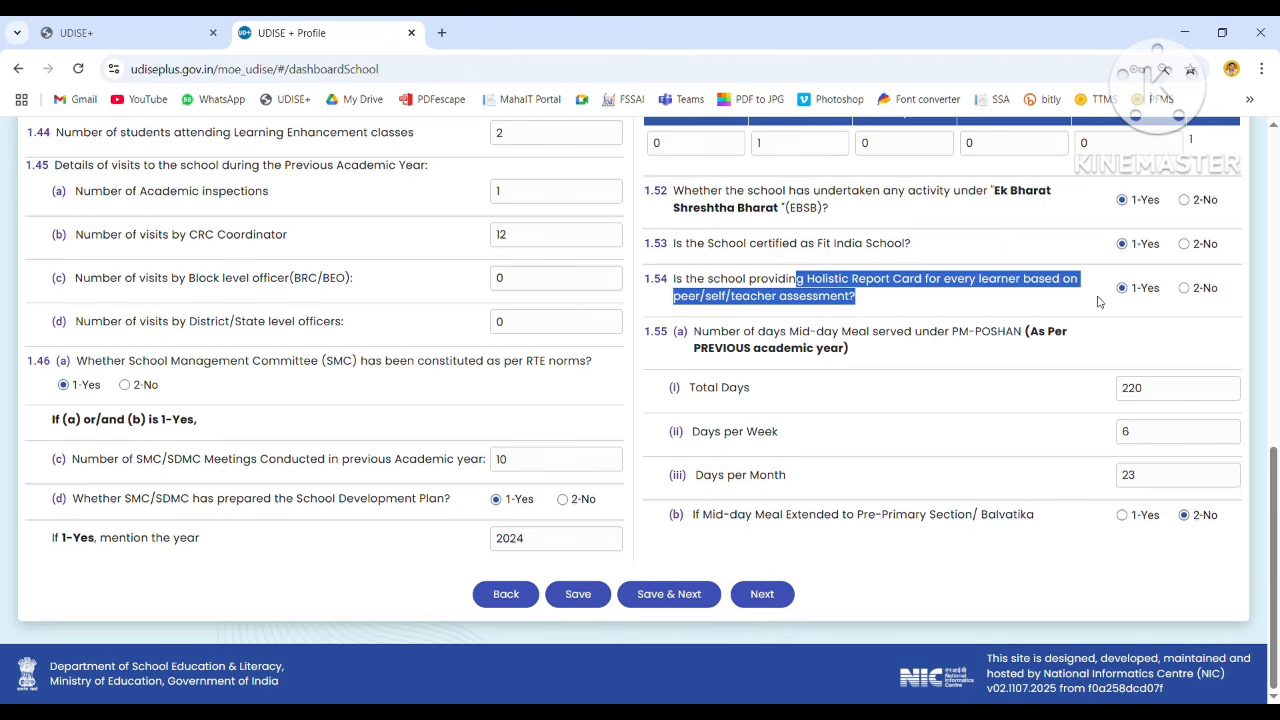
left_click_drag(700, 356, 855, 352)
left_click_drag(718, 402, 757, 400)
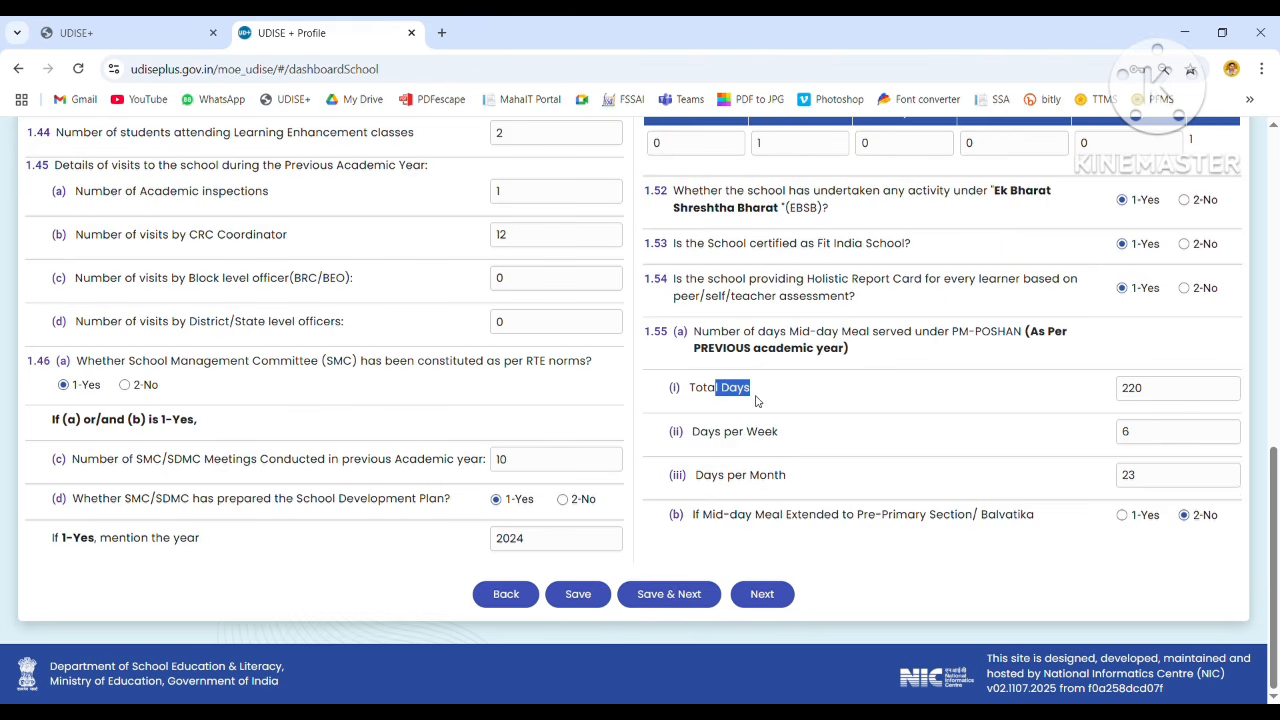
left_click(1175, 395)
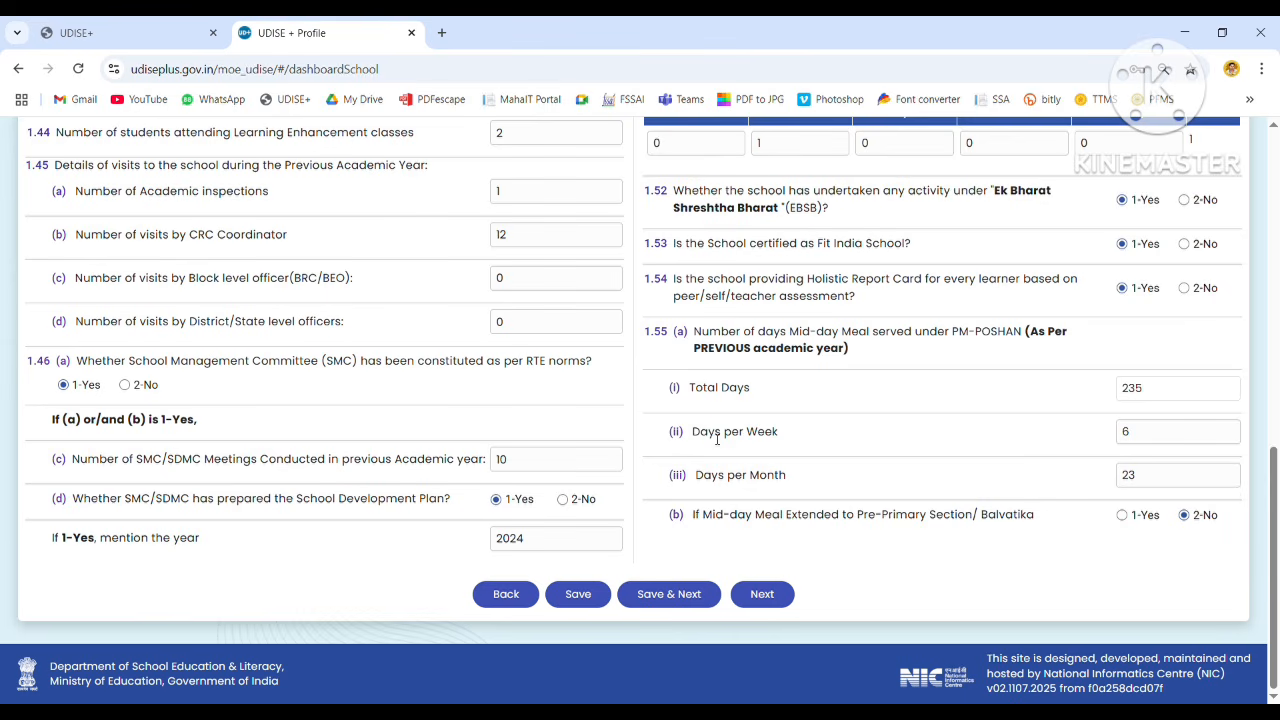
Check the remaining mid-day meal answers under 1.55 and try to save the form and proceed to the next section.
left_click_drag(708, 432, 812, 438)
left_click_drag(703, 486, 1052, 534)
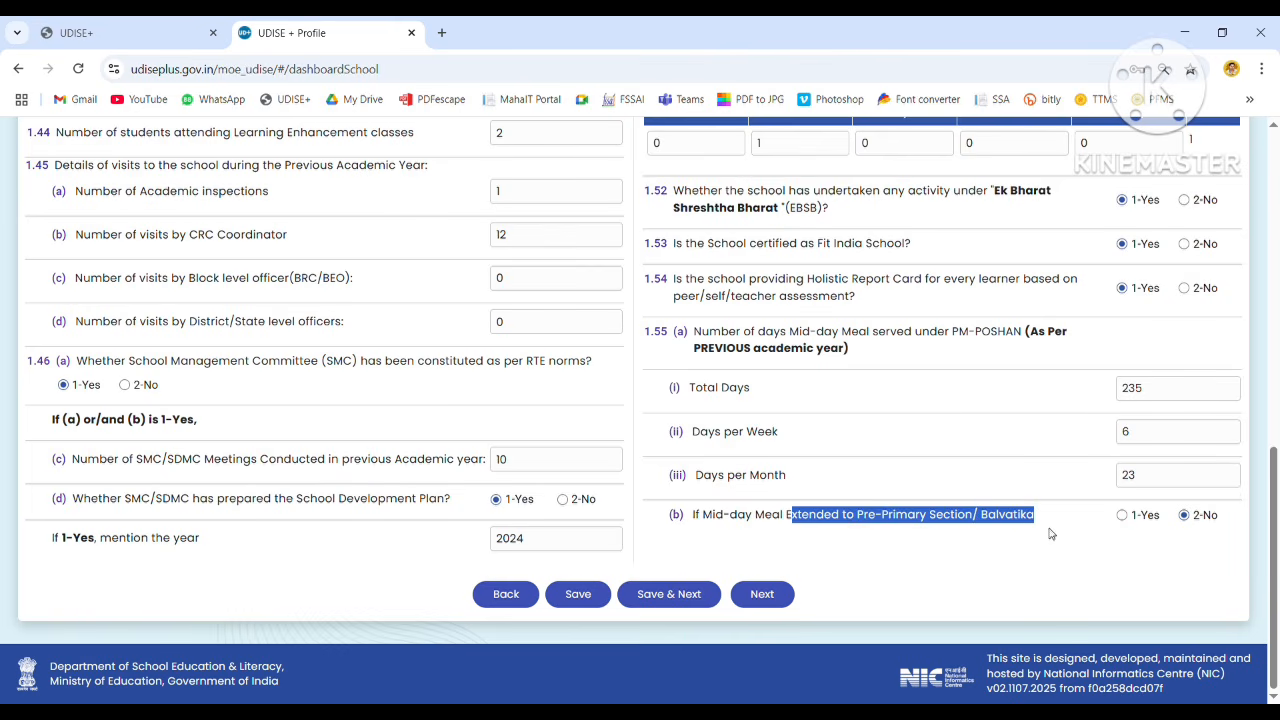
left_click(1060, 580)
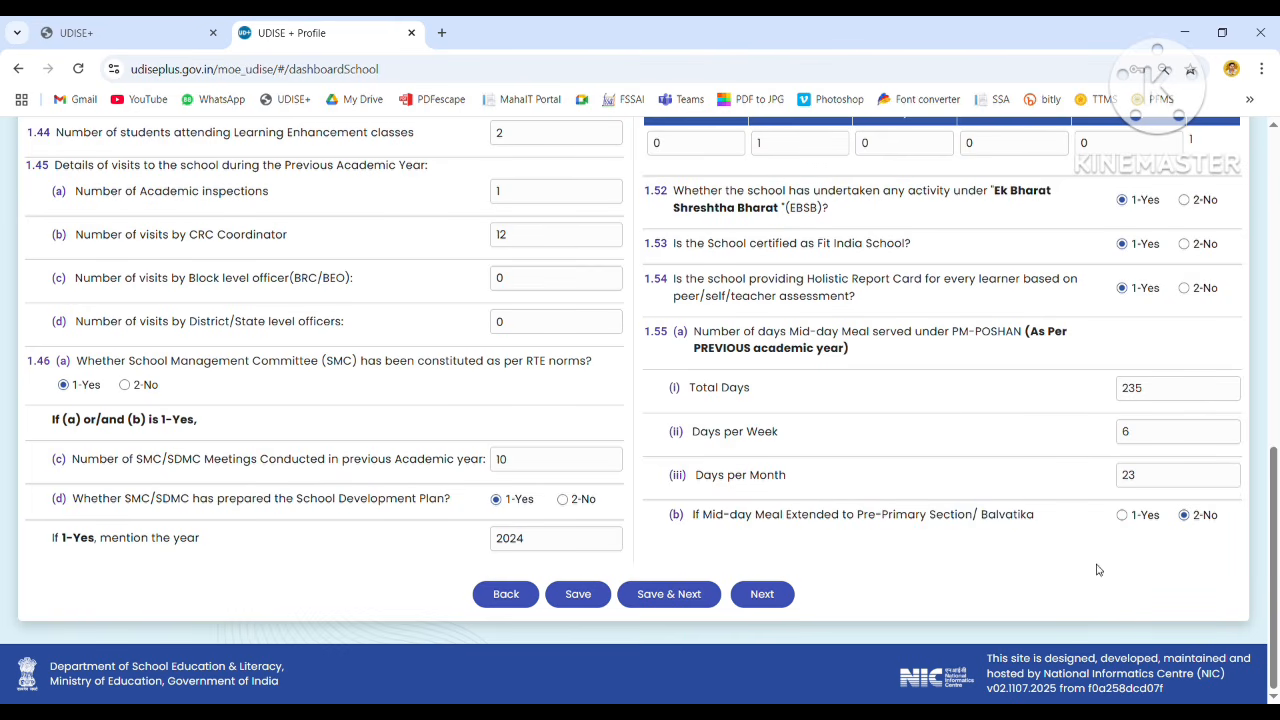
left_click(683, 600)
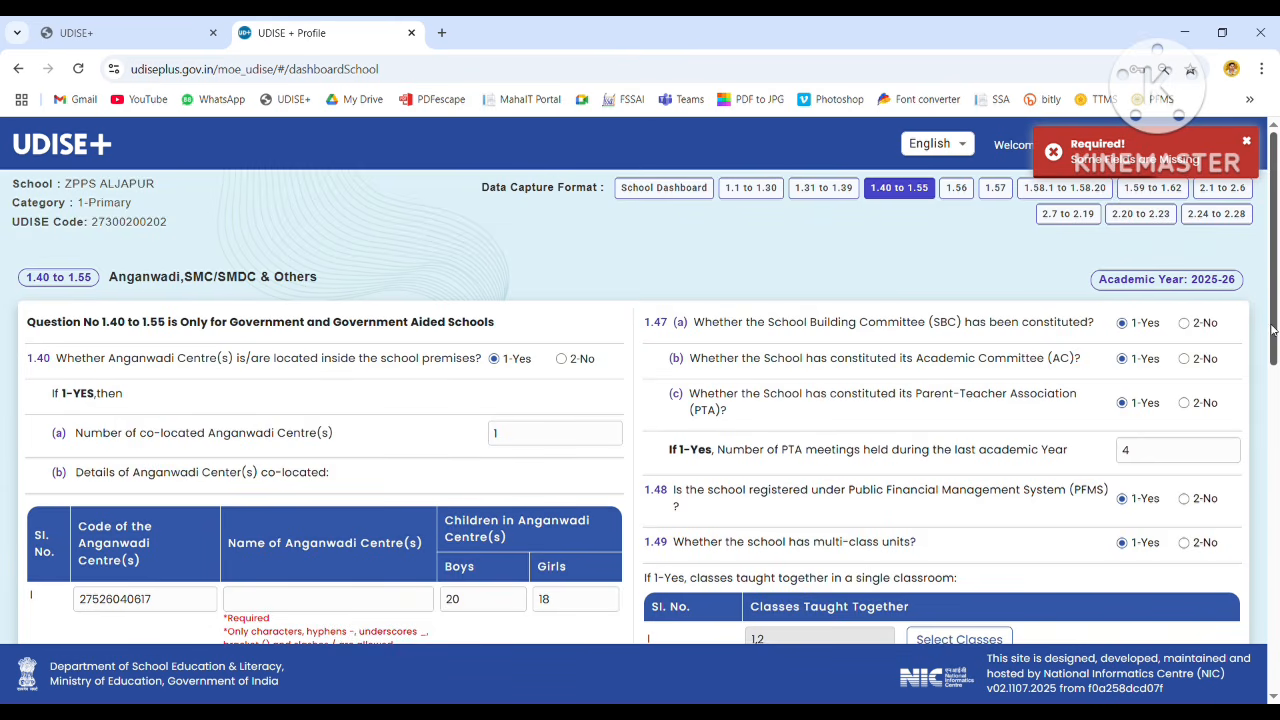
Set the answer to 1.50 to 1-Yes, name the first Anganwadi centre Anganwadi Aljapur, and save the form to proceed to 1.56.
scroll(1272, 330, "down", 3)
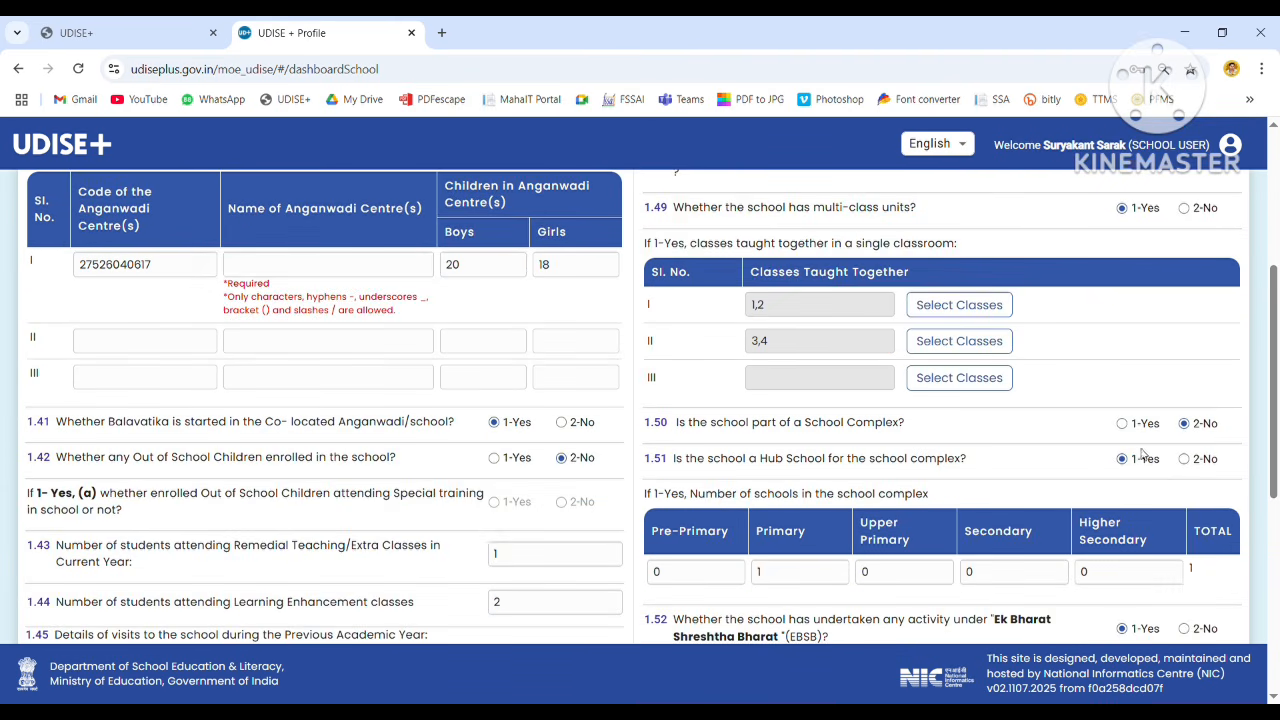
left_click(1128, 427)
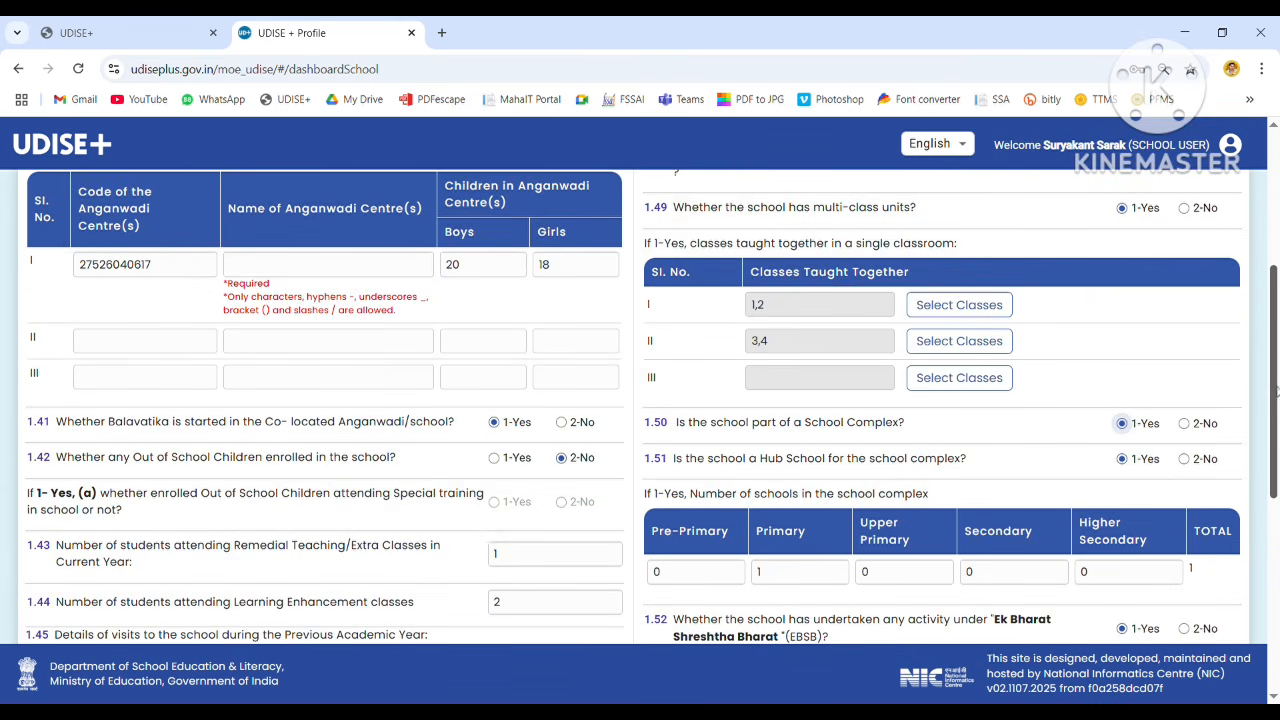
scroll(1278, 390, "down", 5)
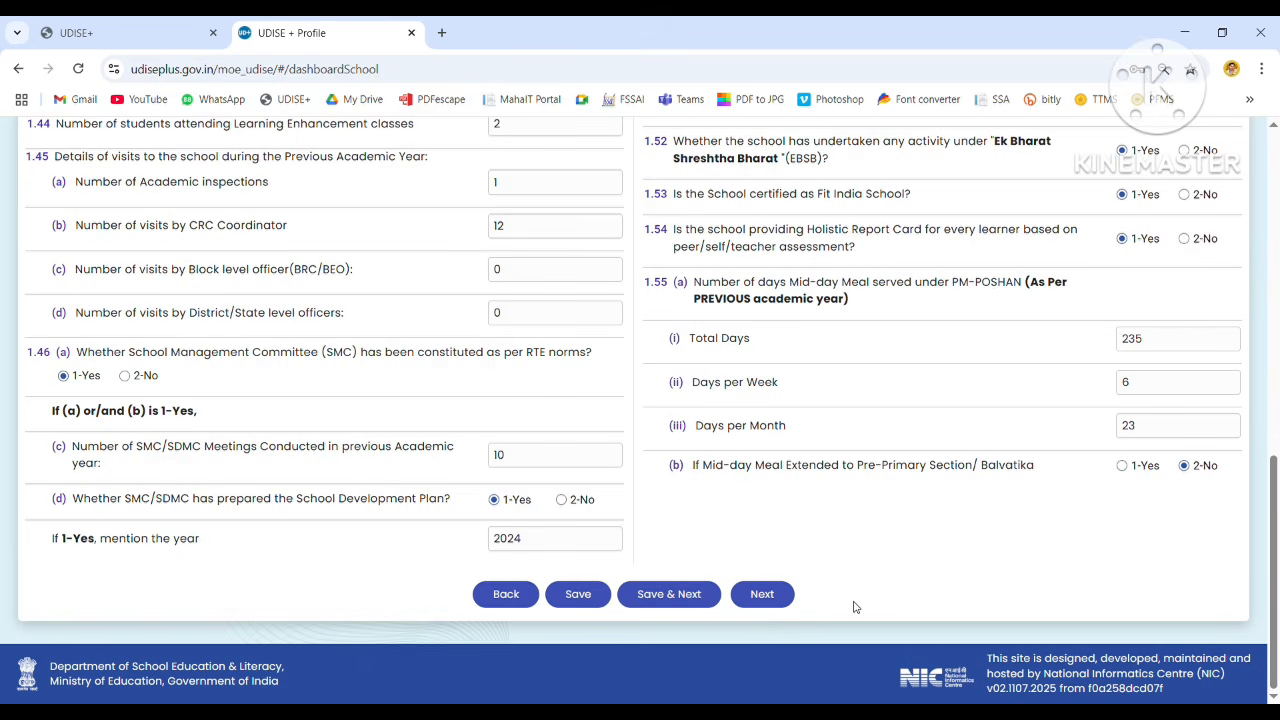
left_click(697, 594)
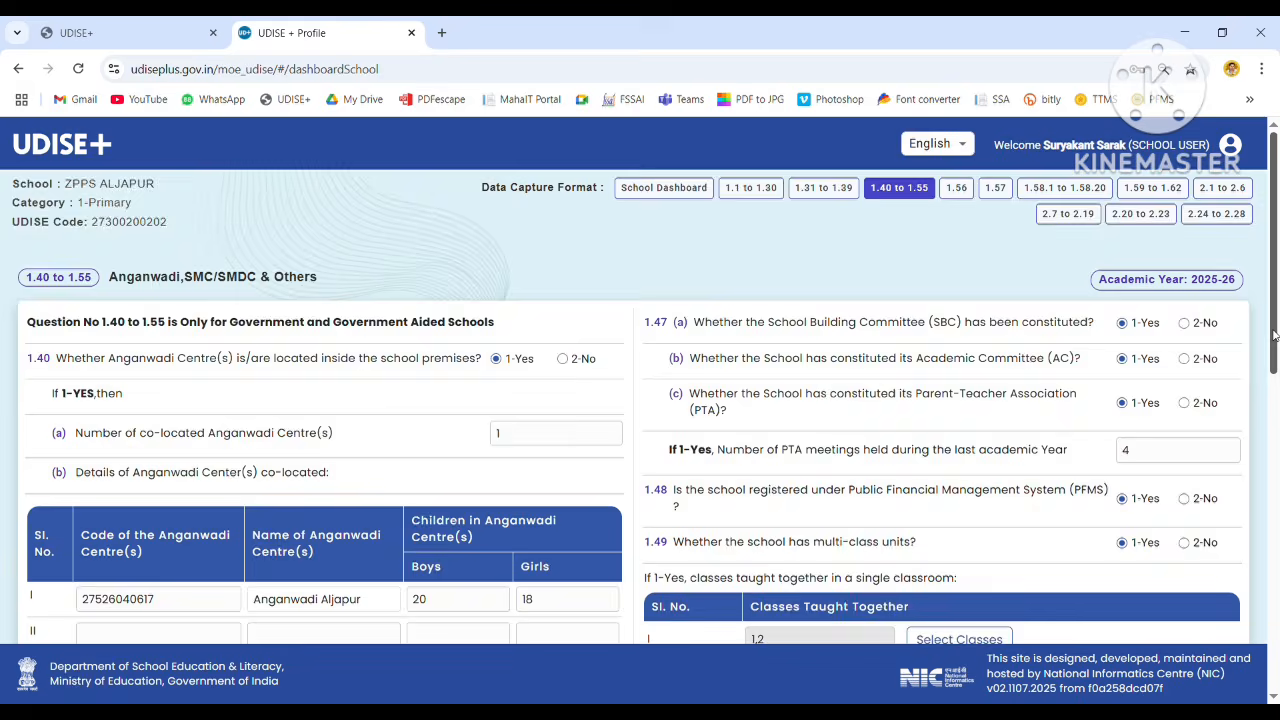
left_click_drag(1274, 334, 1278, 688)
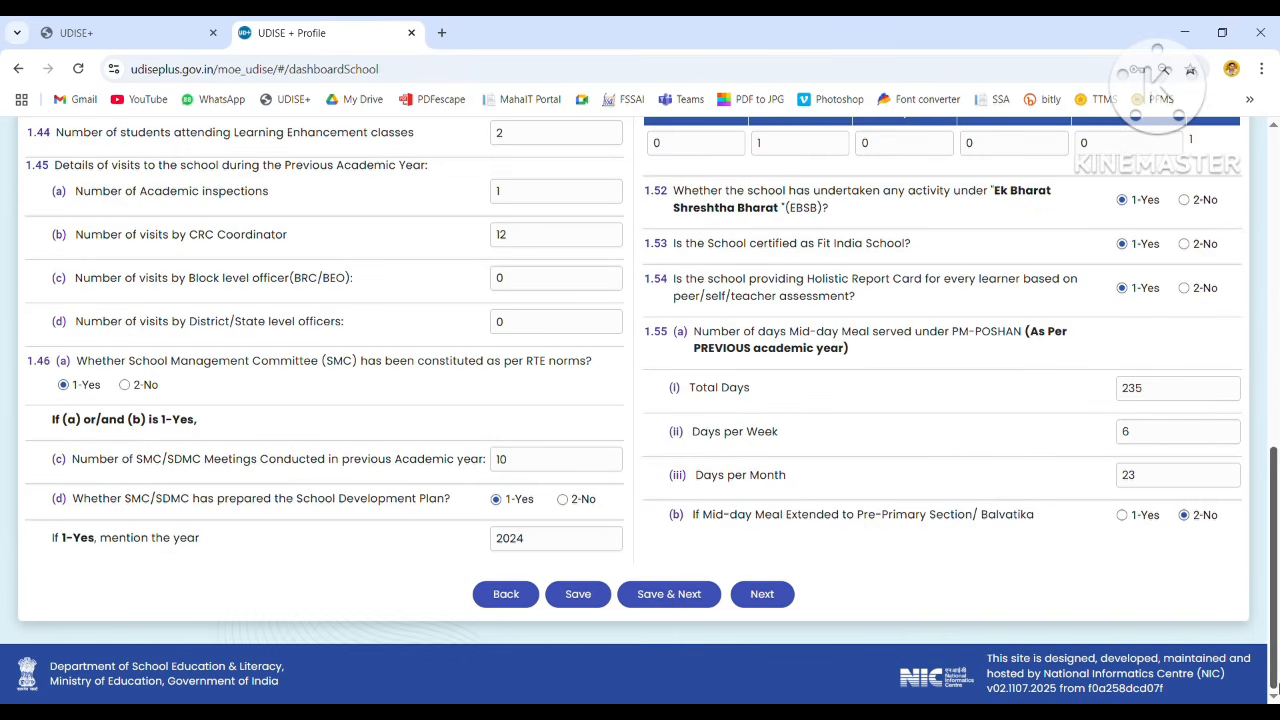
left_click(666, 596)
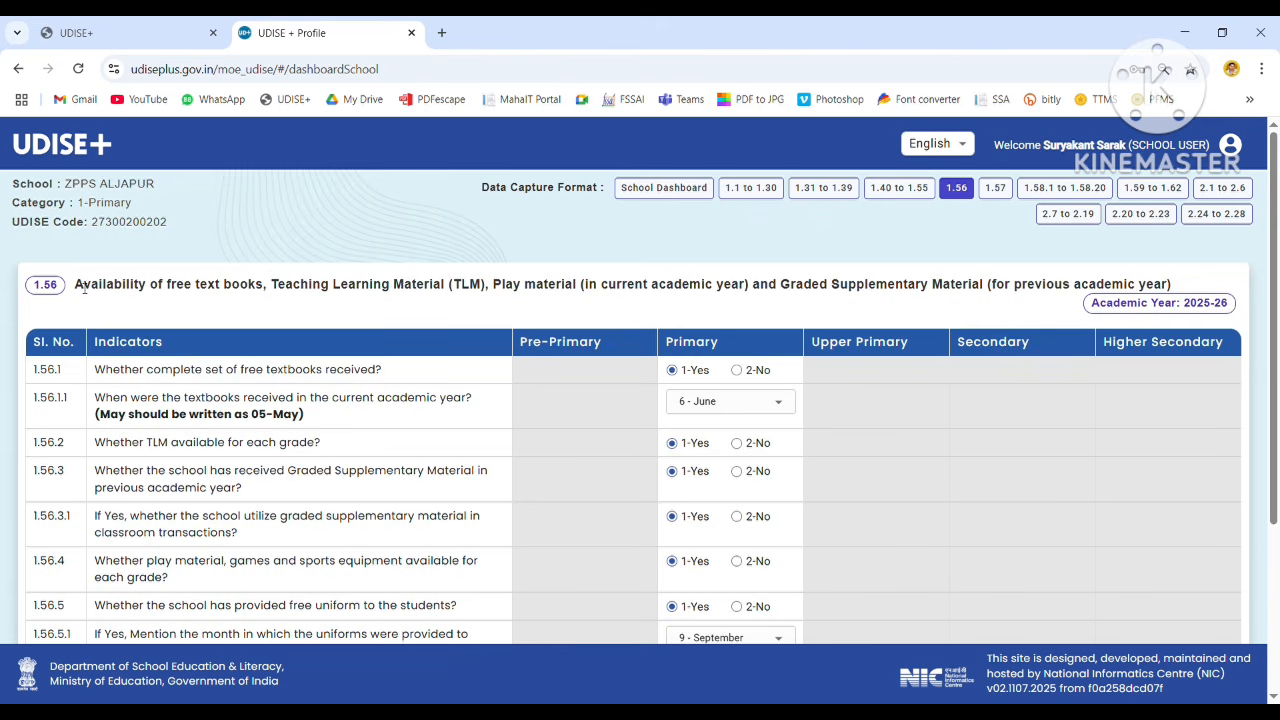
Examine indicators 1.56.1 to 1.56.5 on free textbooks, TLM, graded supplementary material, play material and free uniforms.
left_click_drag(82, 286, 1171, 272)
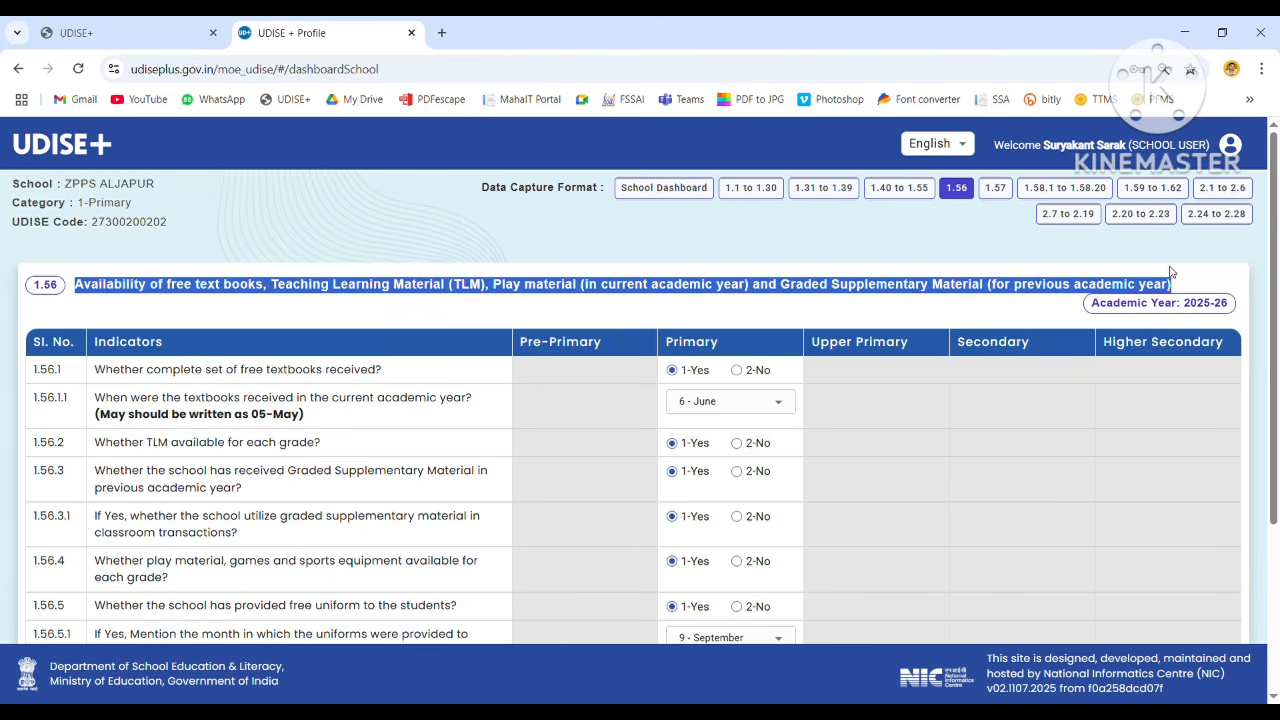
left_click_drag(250, 372, 388, 399)
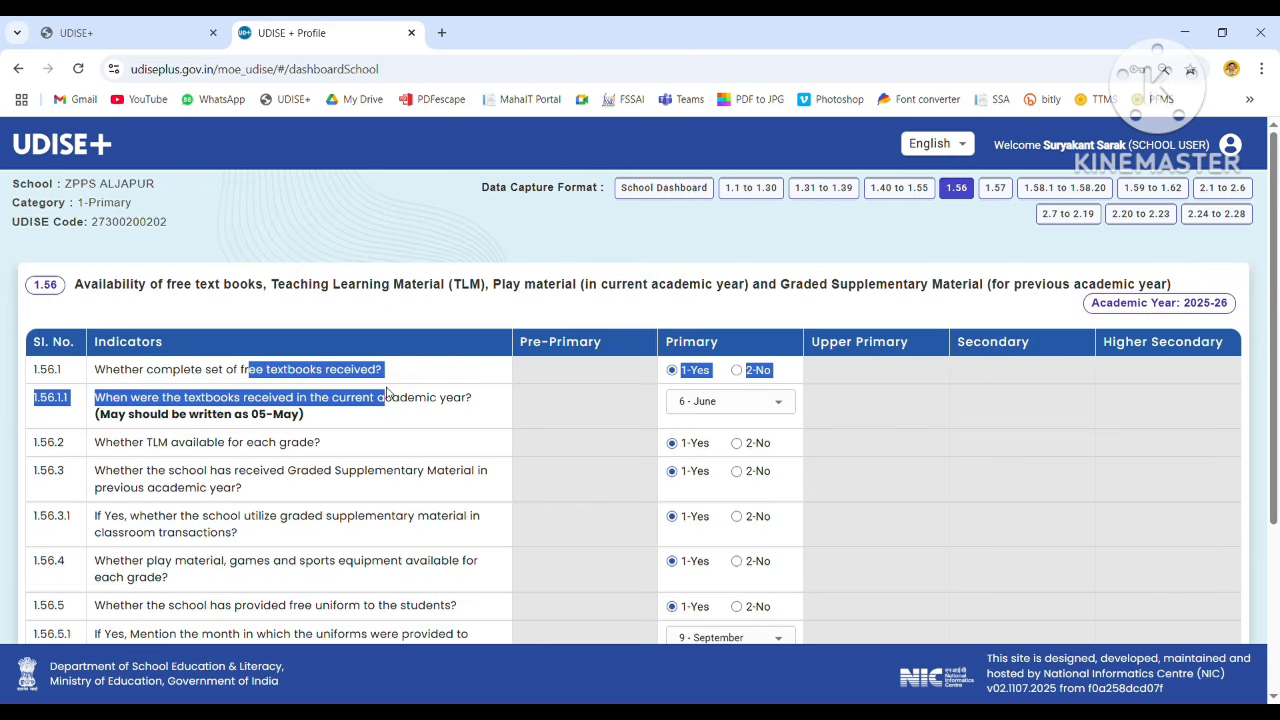
left_click(708, 403)
left_click(709, 404)
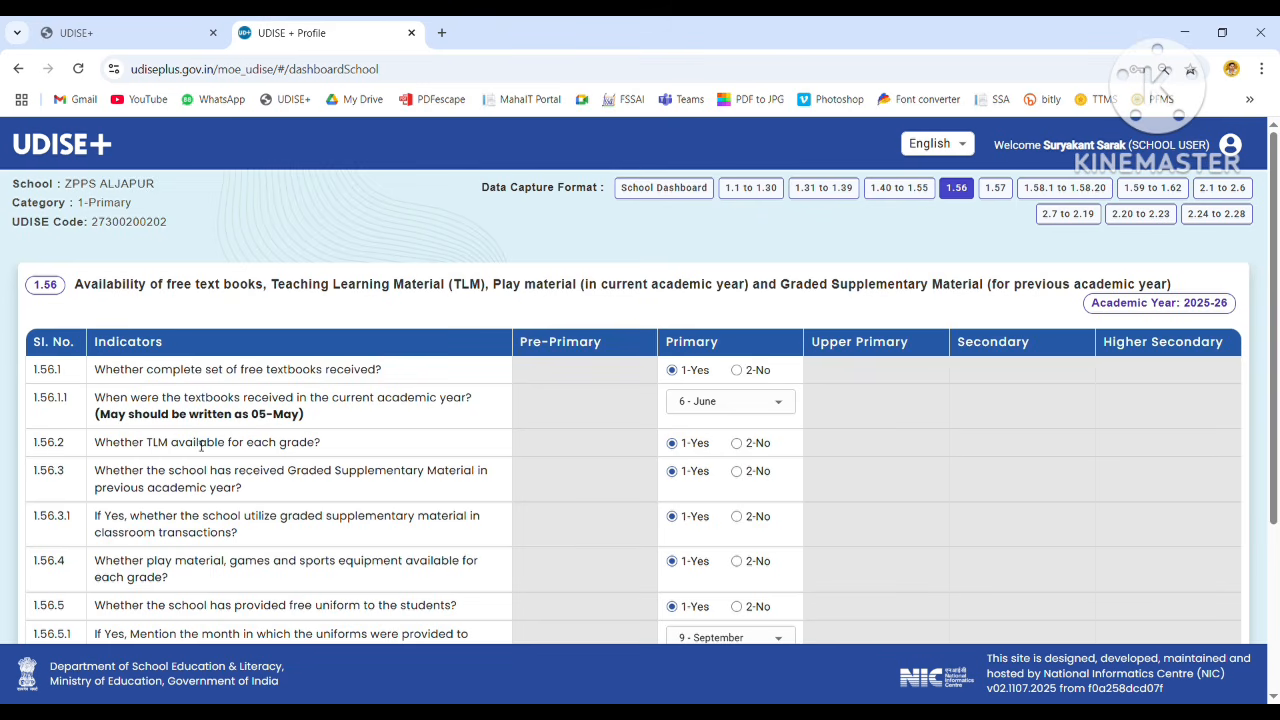
left_click_drag(201, 447, 372, 498)
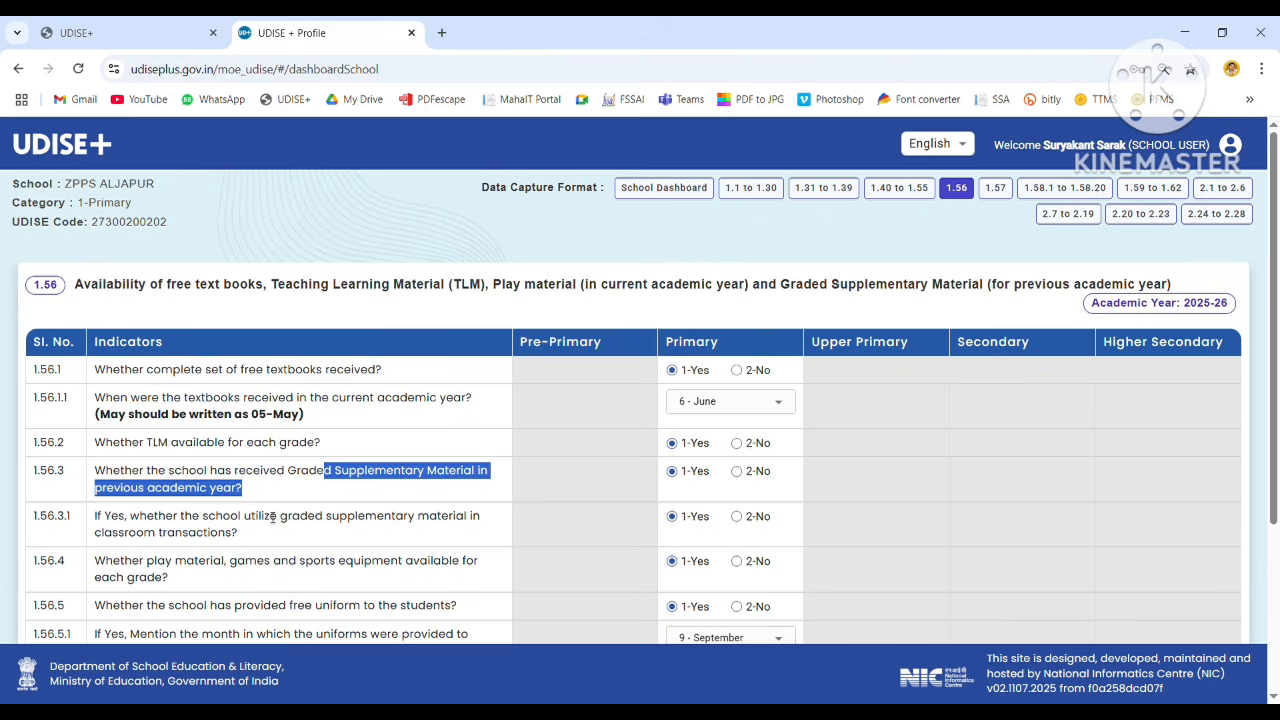
left_click_drag(308, 518, 408, 542)
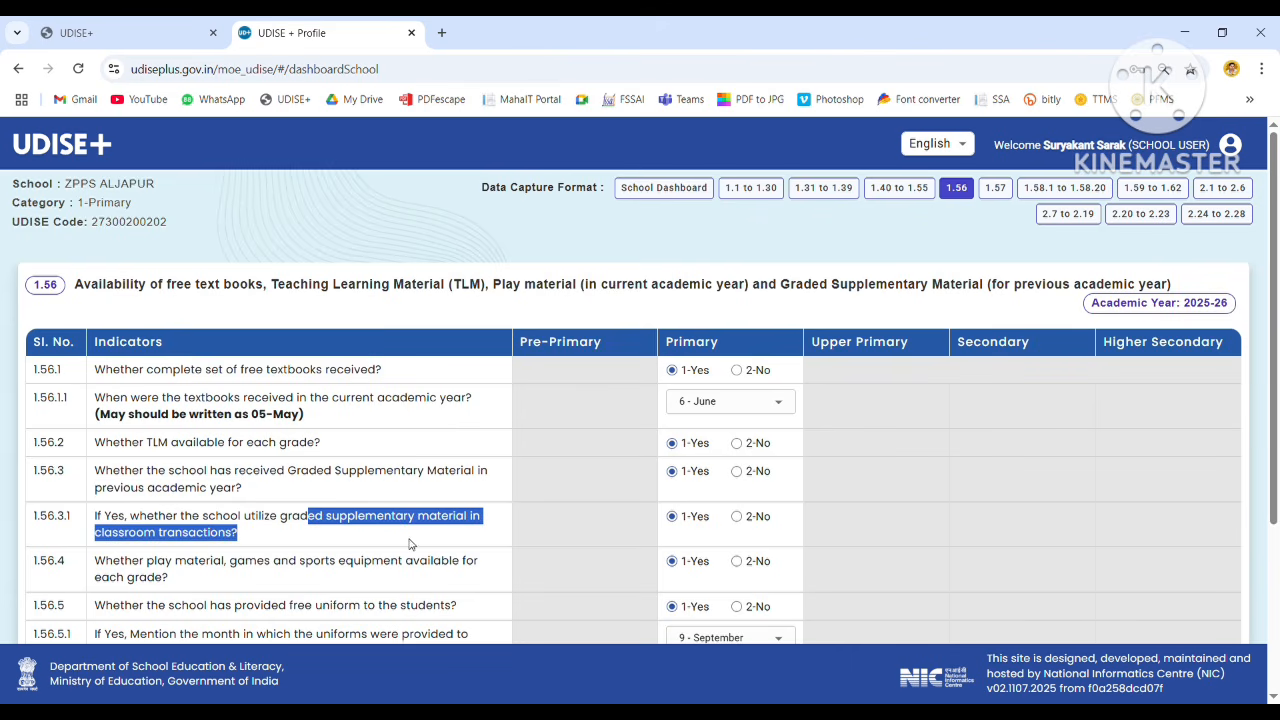
left_click_drag(1275, 405, 1277, 540)
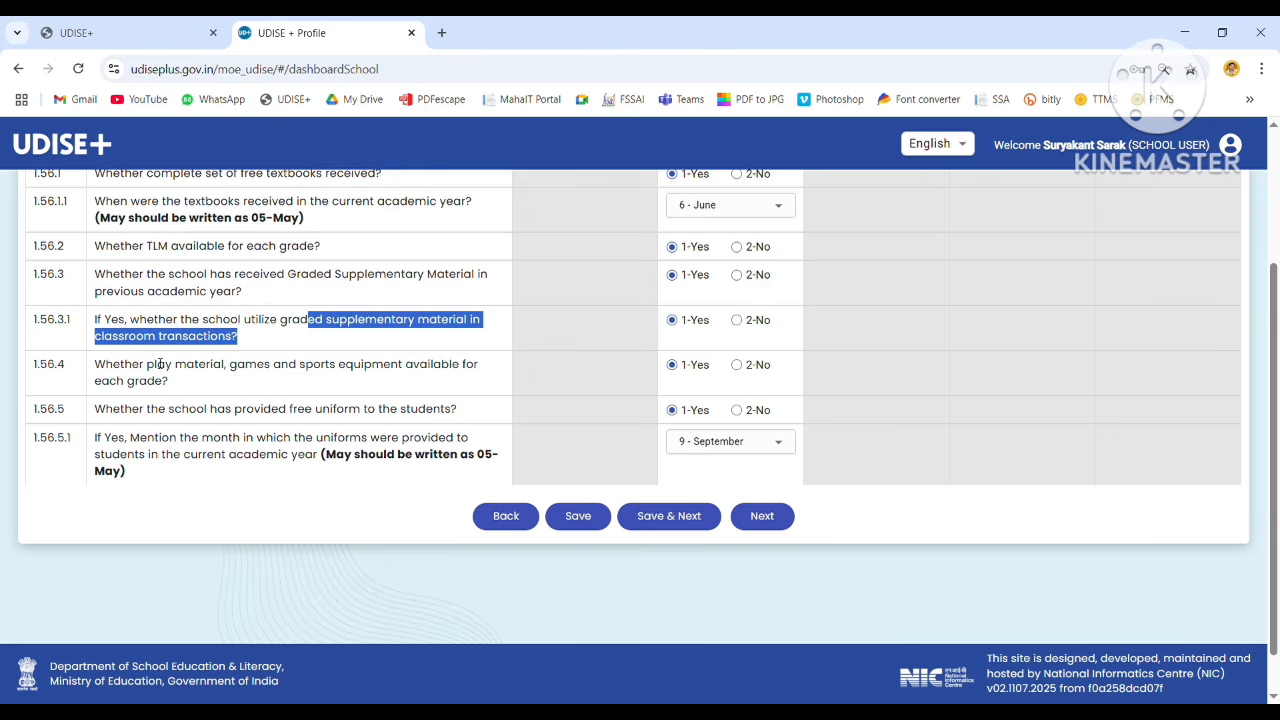
left_click_drag(147, 365, 344, 380)
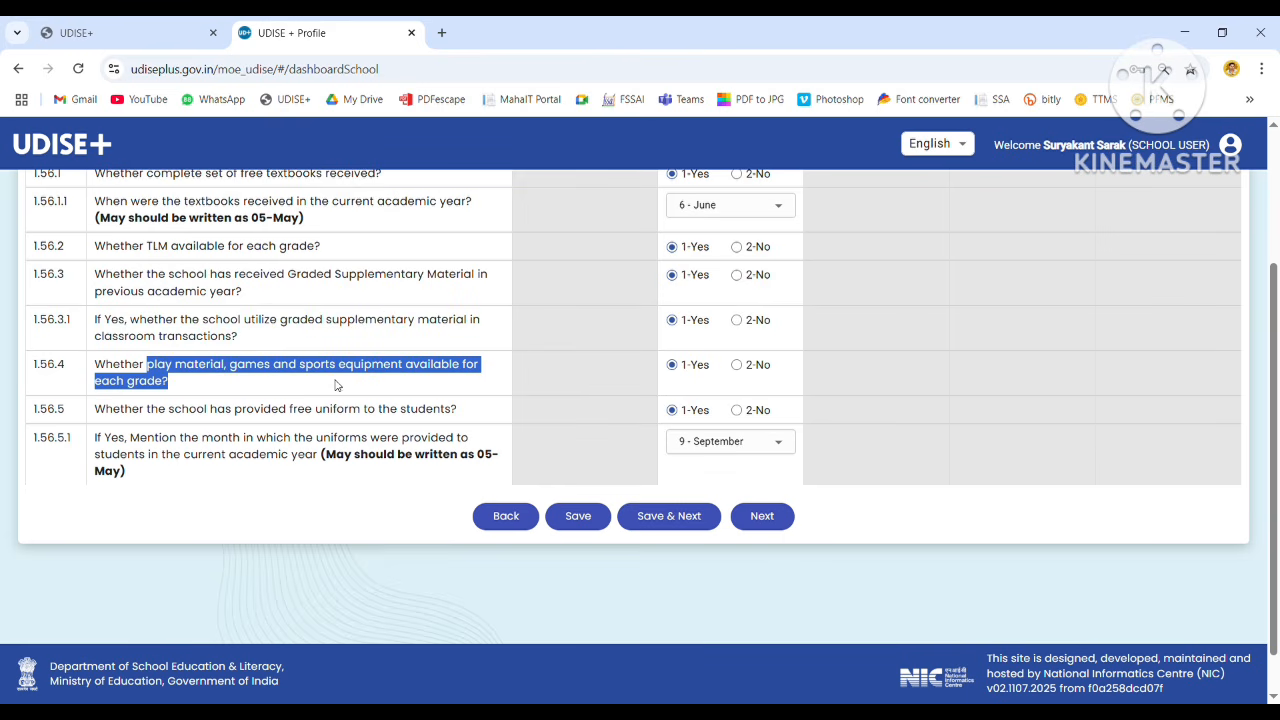
left_click_drag(235, 409, 571, 414)
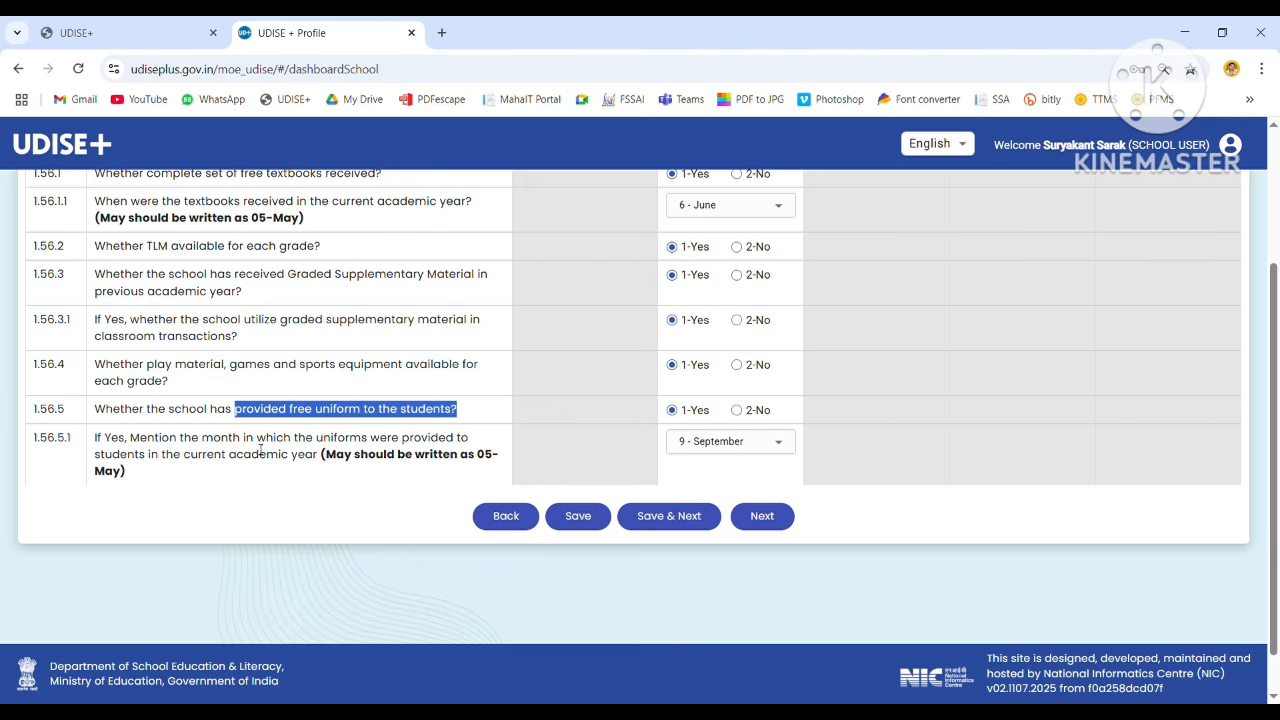
Set the month in which uniforms were provided under 1.56.5.1 to 6 - June, and save and proceed to 1.57.
left_click_drag(216, 440, 396, 471)
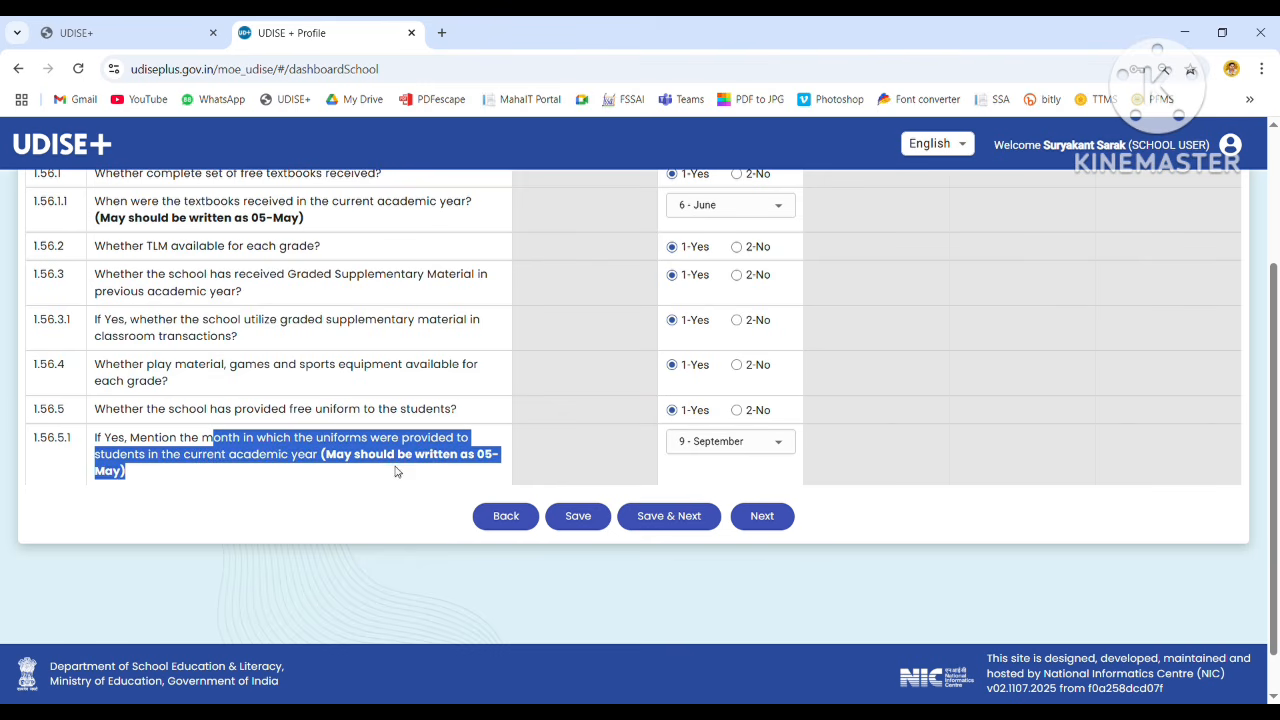
left_click(736, 455)
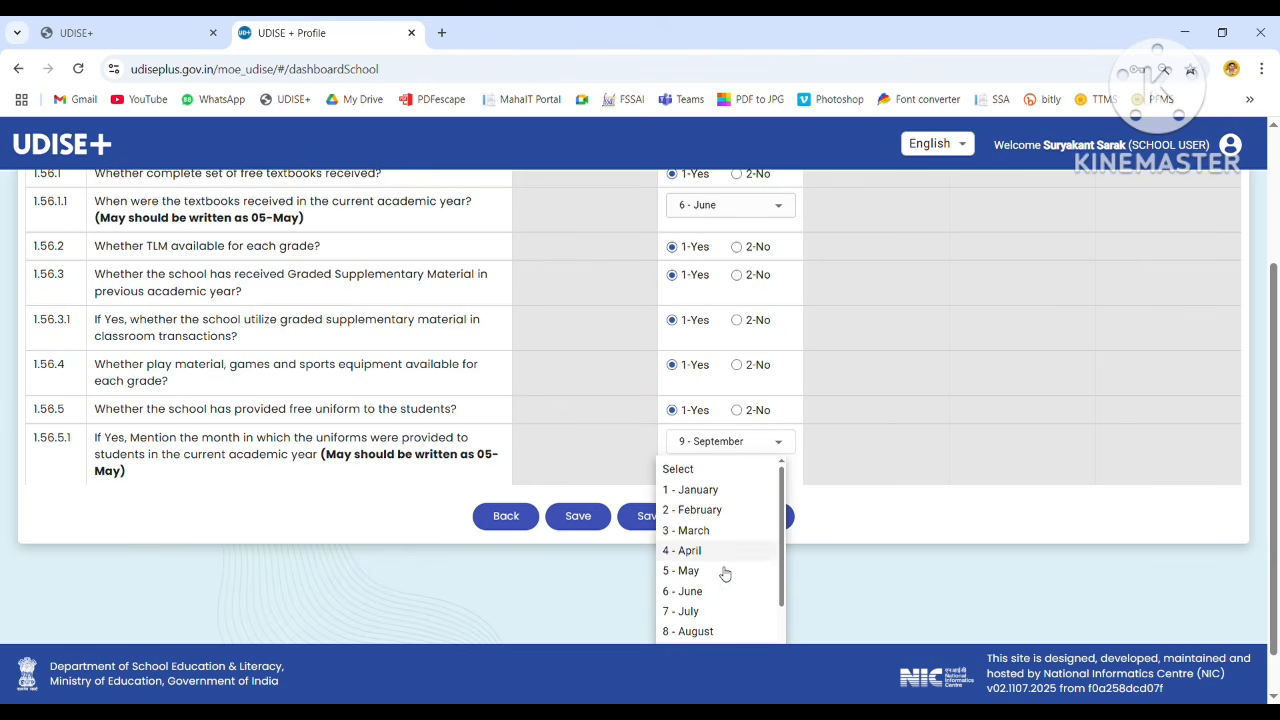
left_click(694, 591)
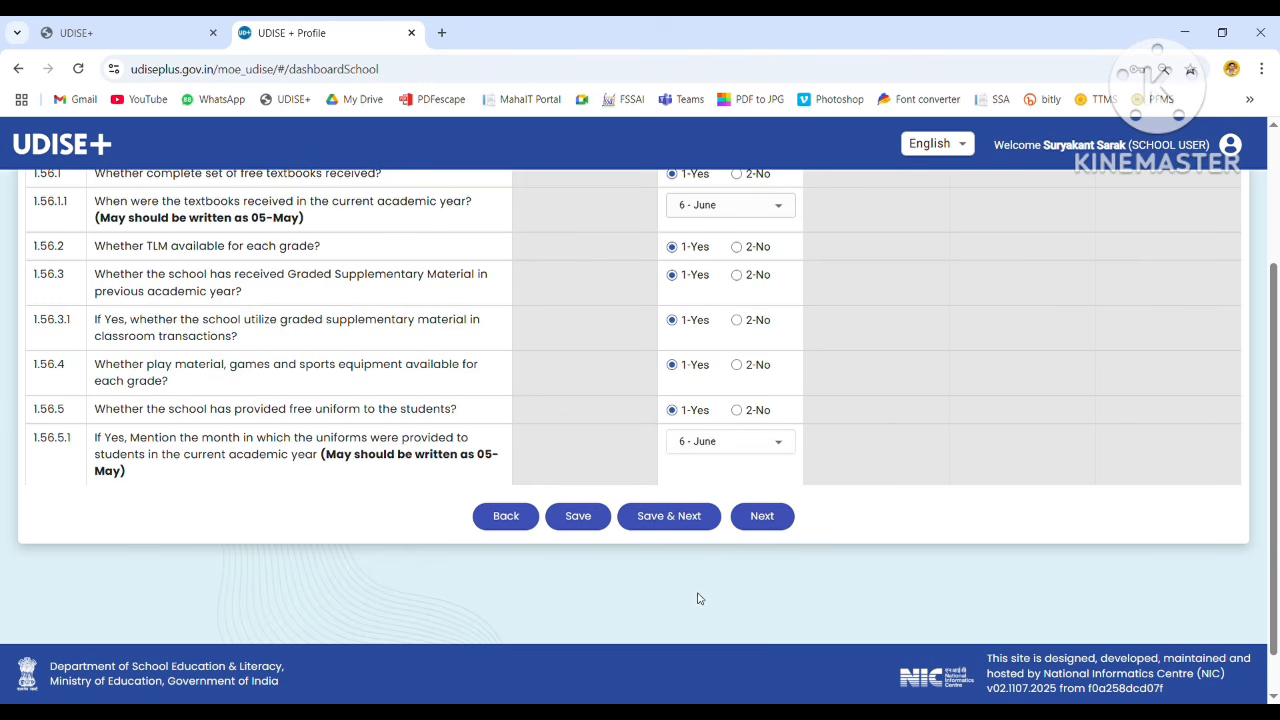
left_click(660, 516)
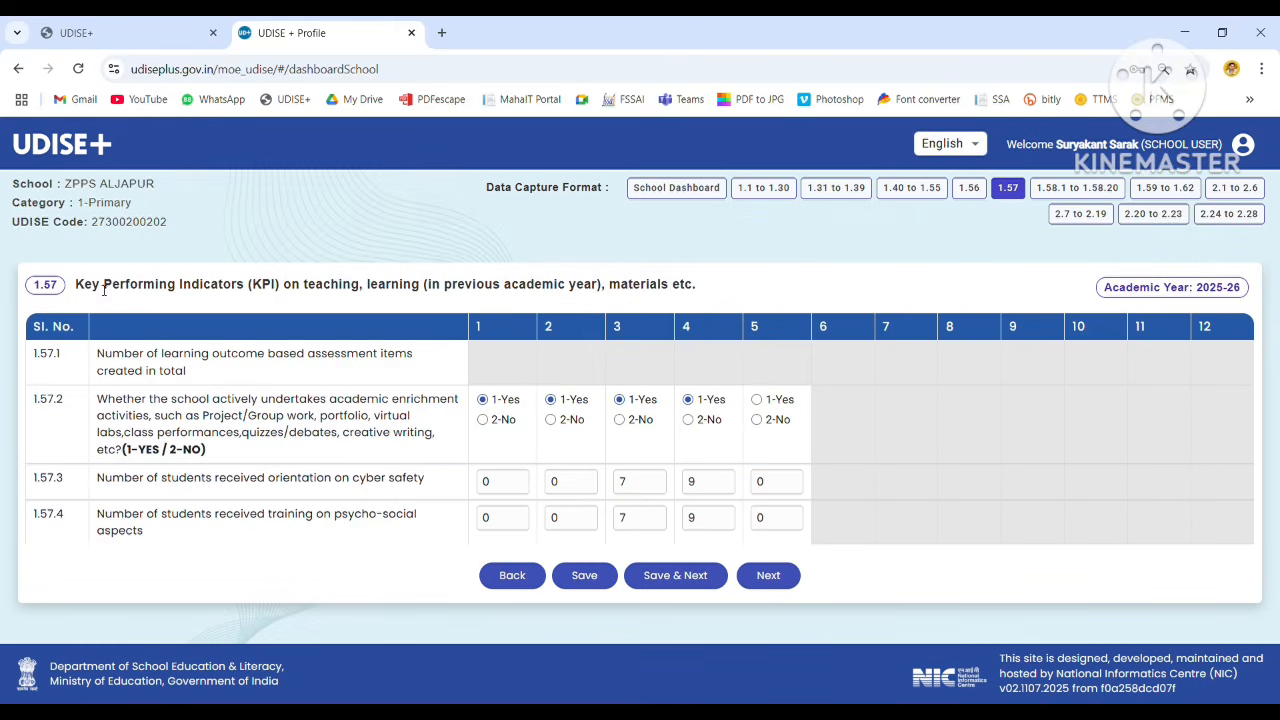
Check 1.57.2 on academic enrichment activities and set the answer for class 5 to 2-No.
left_click_drag(76, 286, 682, 295)
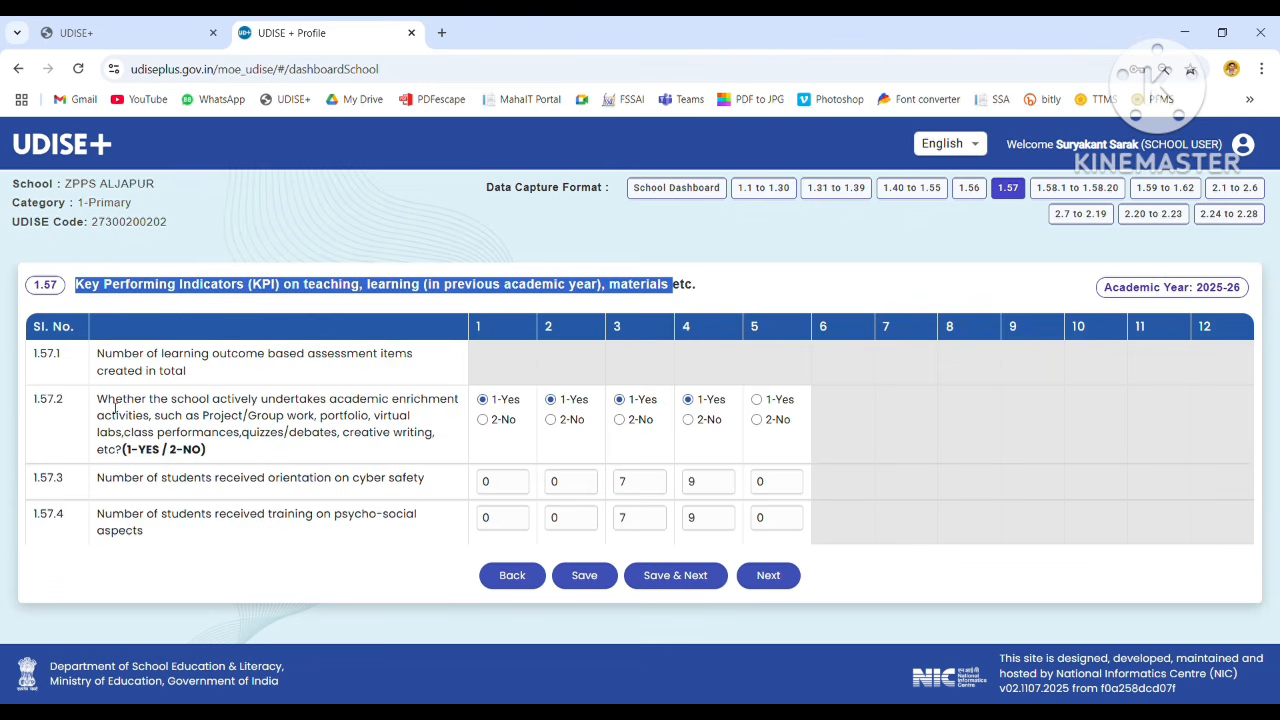
left_click_drag(106, 404, 448, 444)
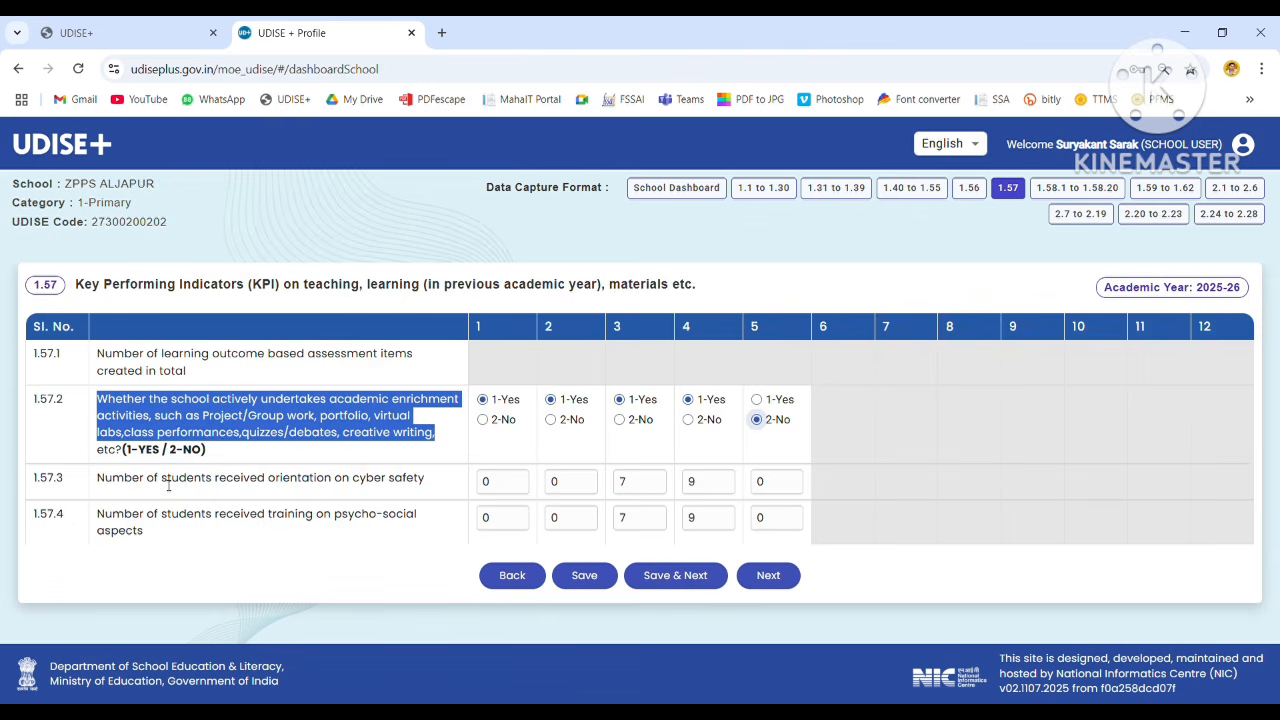
Set class 4's student counts to 7 in both 1.57.3 on cyber safety and 1.57.4 on psycho-social training, and save and proceed.
left_click_drag(161, 478, 476, 487)
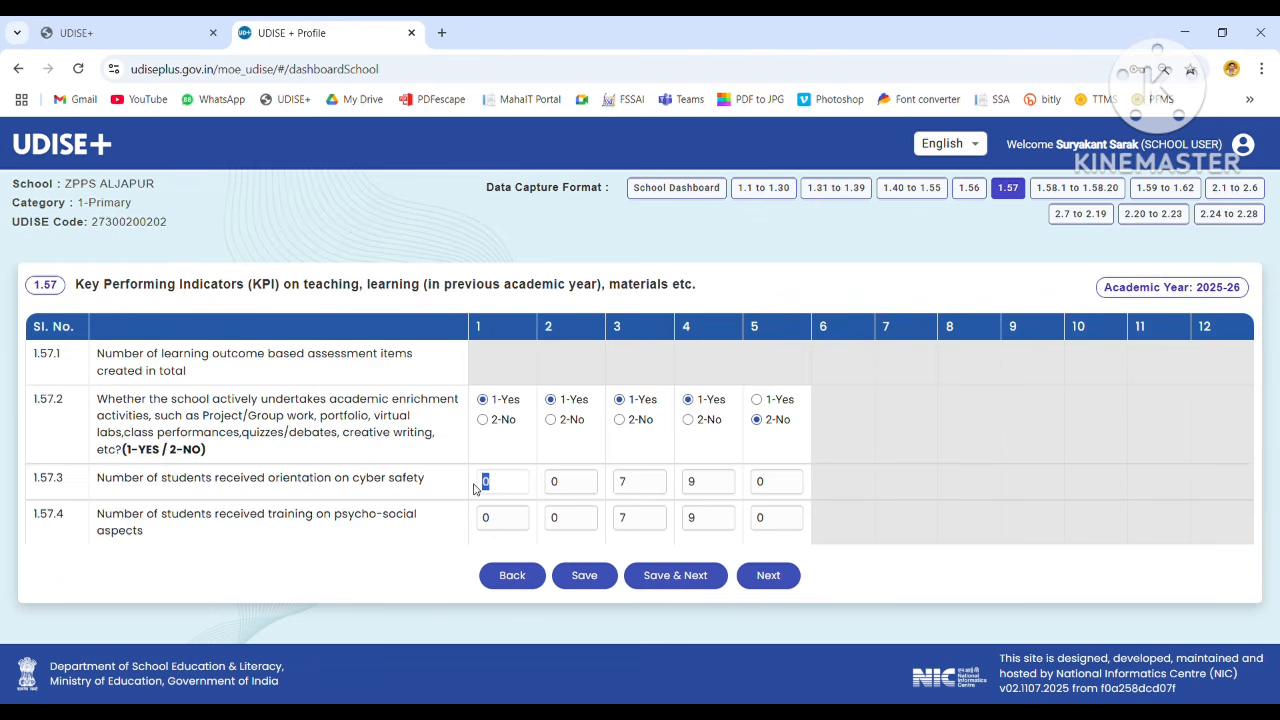
left_click(571, 488)
left_click_drag(638, 492, 614, 491)
key("Tab")
type("7")
key("Tab")
key("Tab")
key("Tab")
key("Tab")
key("Tab")
type("7")
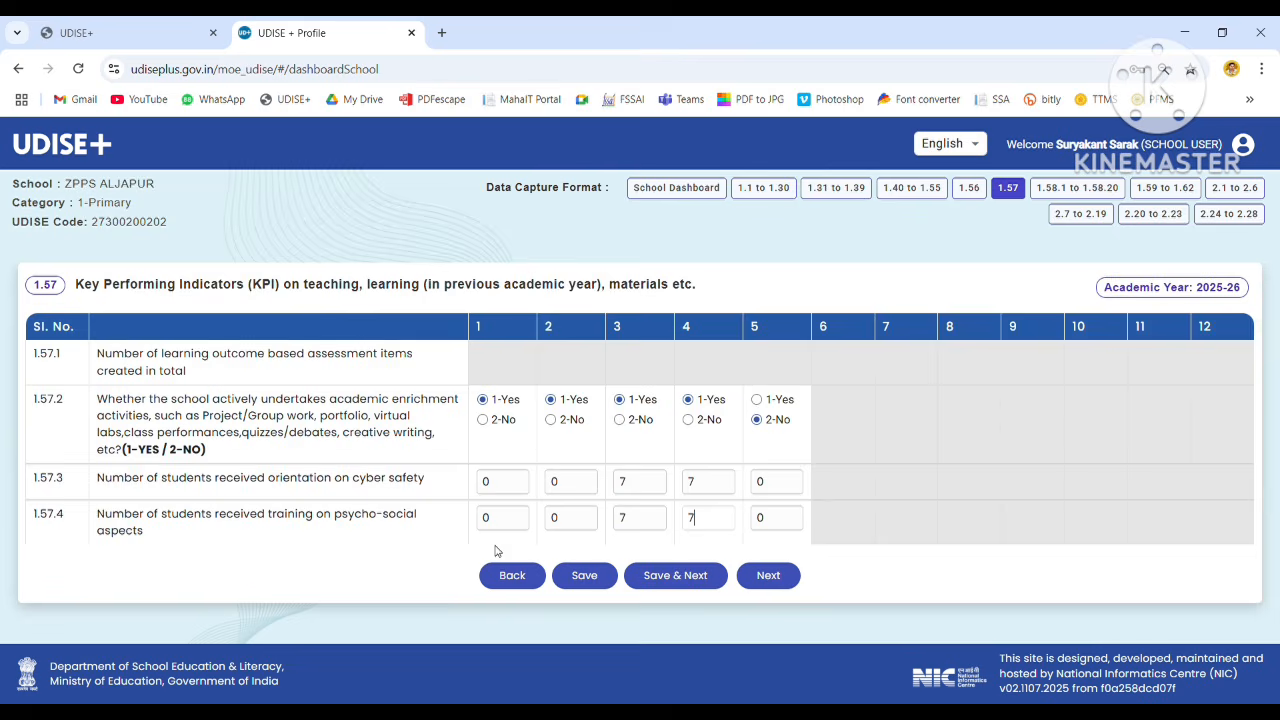
left_click(673, 576)
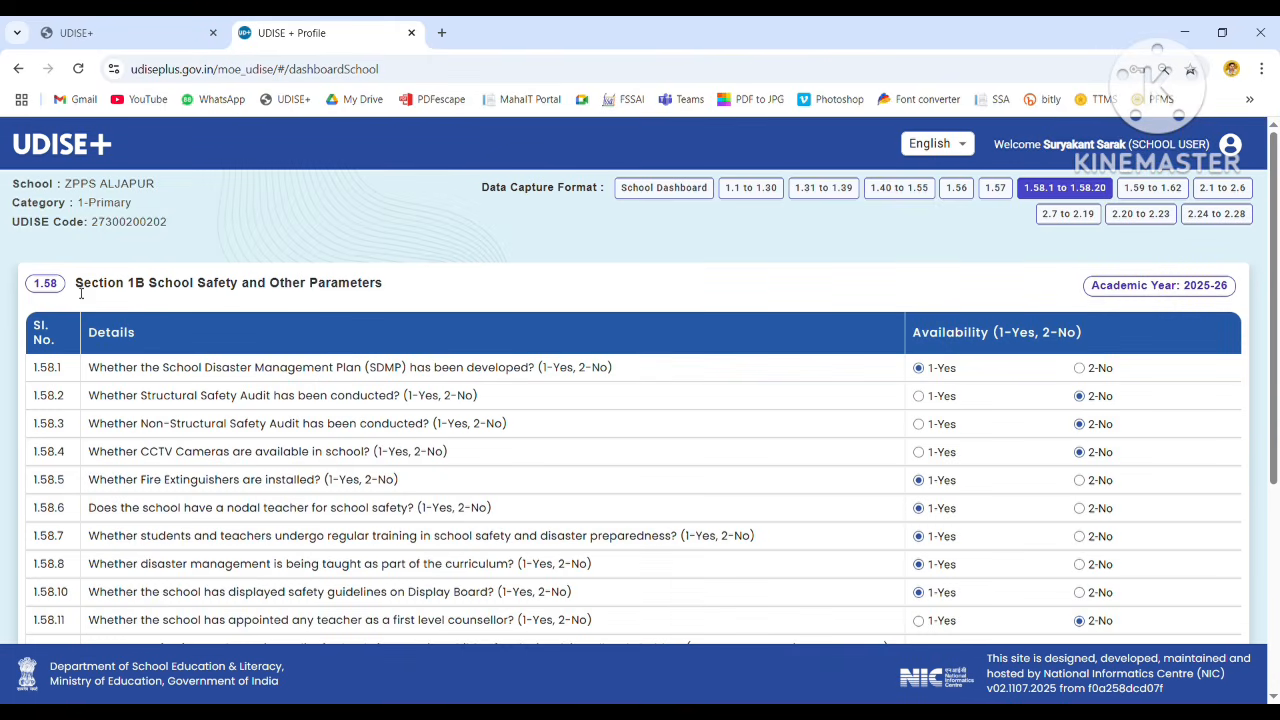
Examine 1.58.1 to 1.58.6 on the disaster management plan, safety audits, CCTV cameras, fire extinguishers and the nodal safety teacher.
left_click_drag(76, 284, 386, 305)
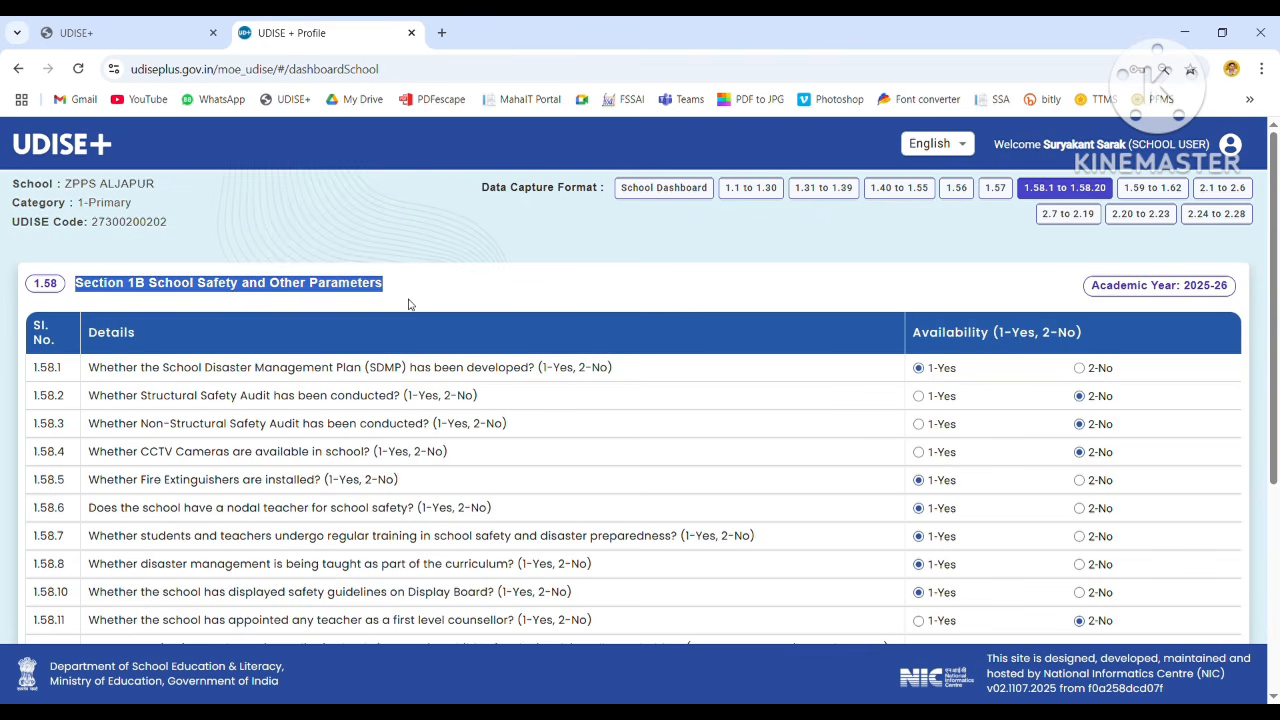
left_click_drag(1274, 372, 1274, 458)
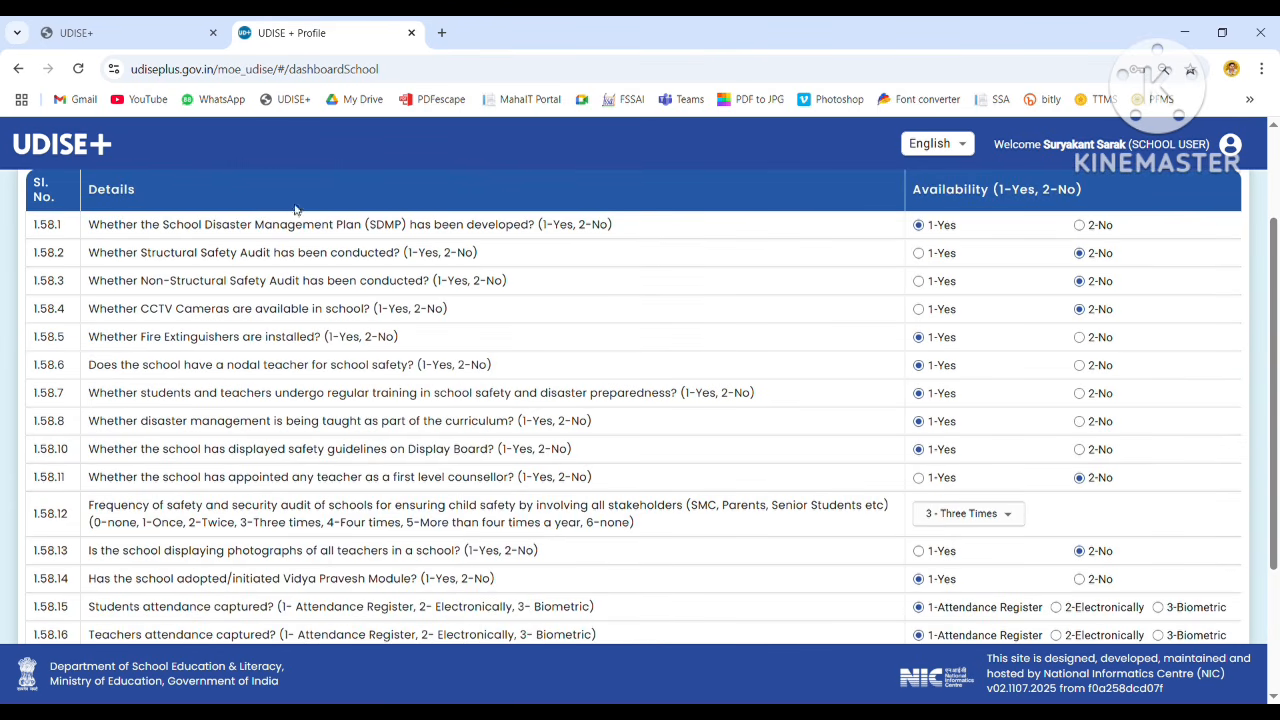
left_click_drag(164, 225, 460, 242)
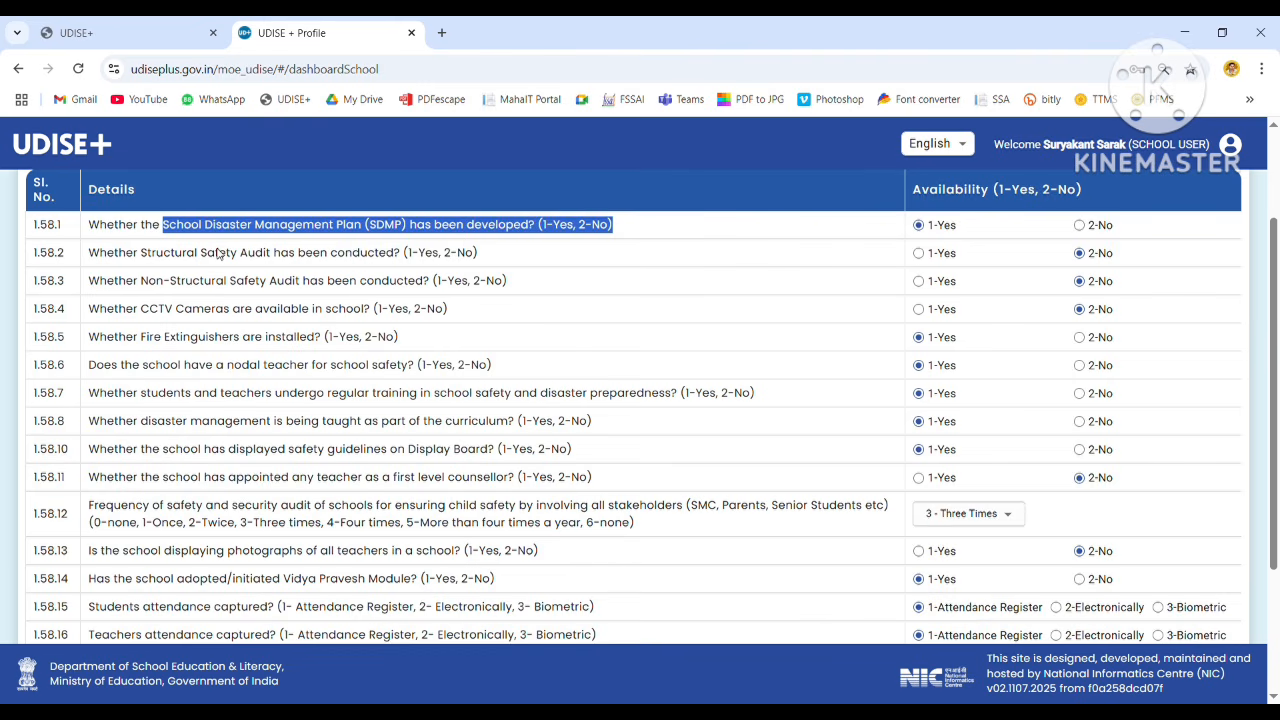
left_click_drag(141, 254, 307, 257)
left_click_drag(140, 283, 470, 285)
left_click_drag(135, 311, 305, 311)
left_click_drag(140, 337, 303, 340)
left_click_drag(228, 366, 430, 372)
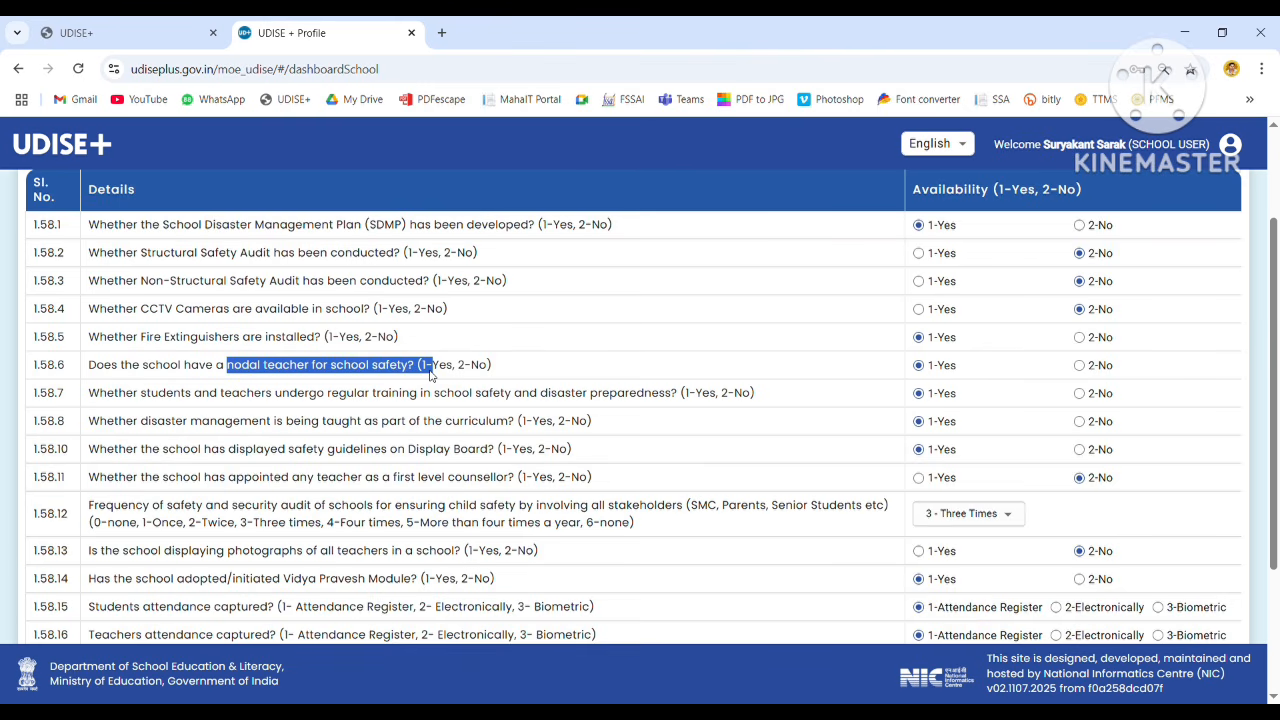
Examine 1.58.7 to 1.58.14 on safety training, disaster management teaching, display boards, counsellor, teacher photographs and the Vidya Pravesh Module.
left_click(183, 396)
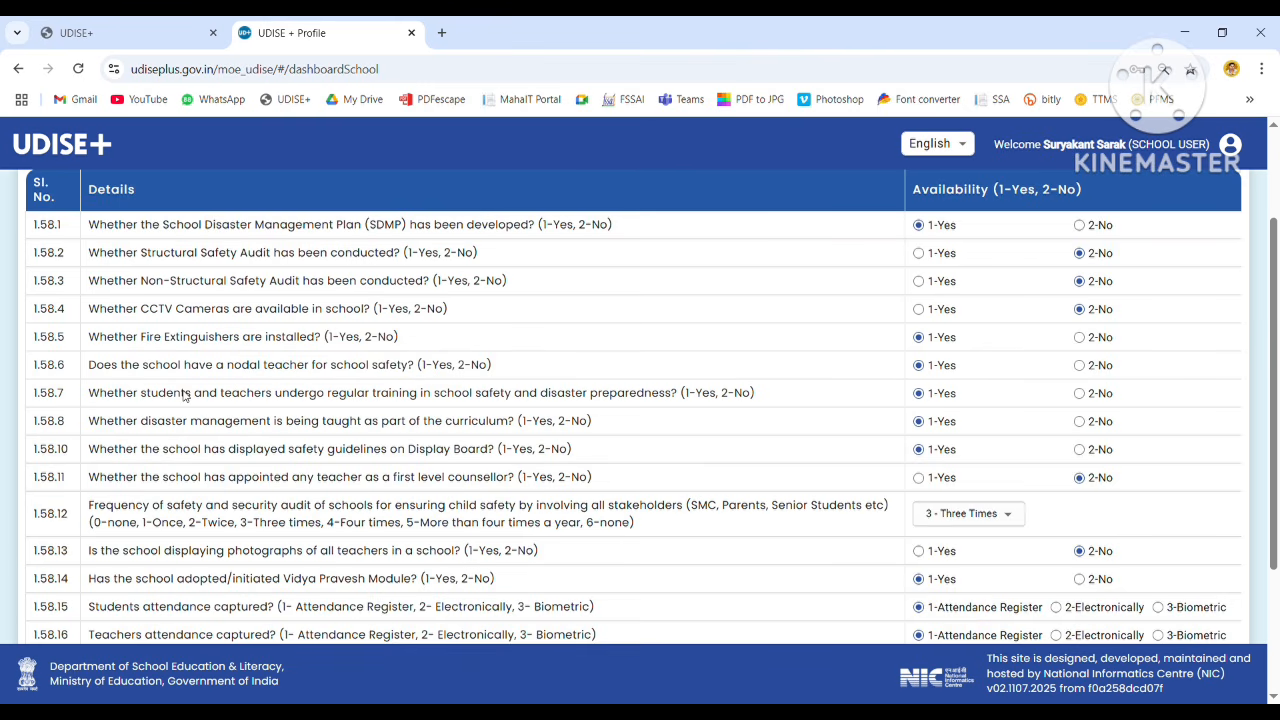
left_click_drag(158, 393, 510, 403)
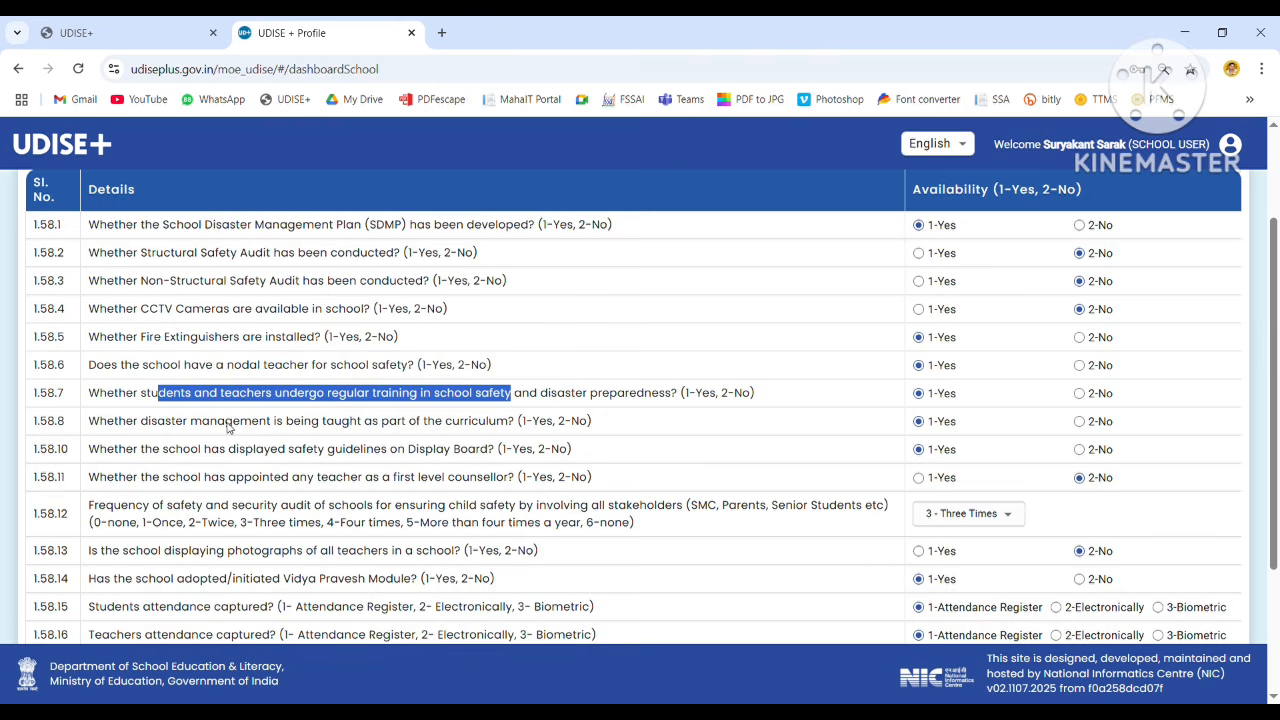
left_click_drag(226, 424, 507, 441)
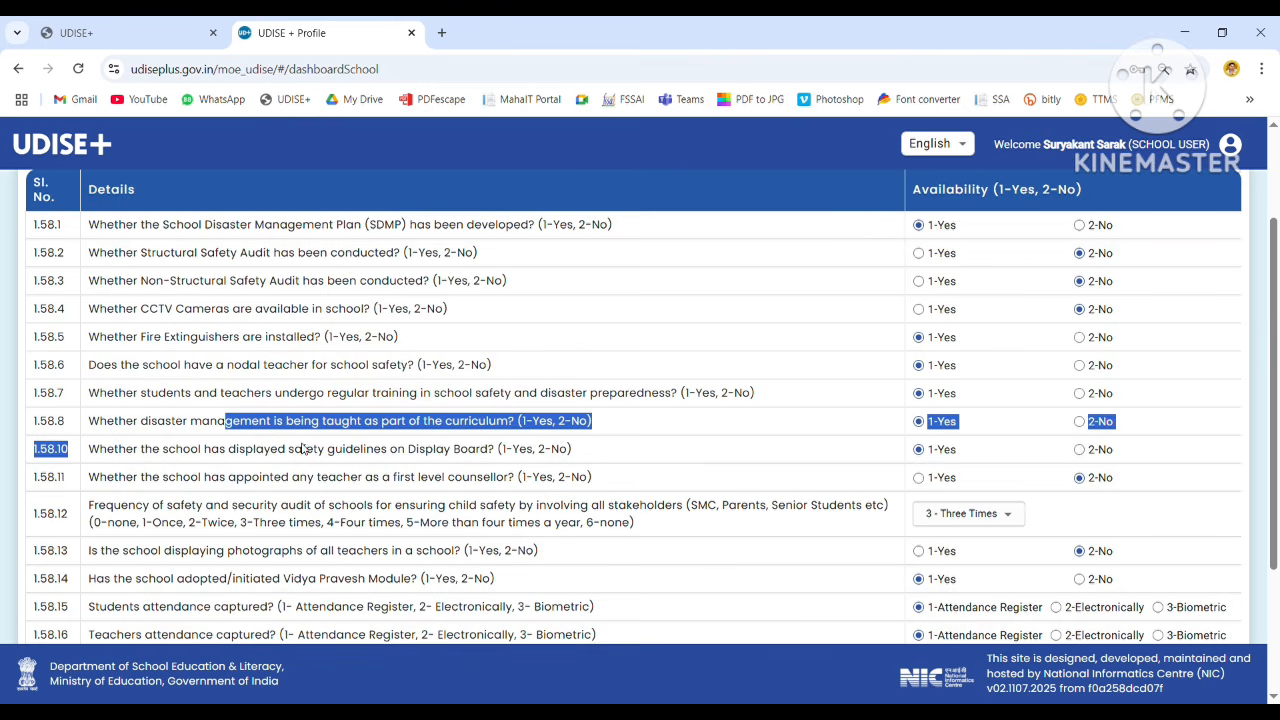
left_click_drag(145, 450, 497, 452)
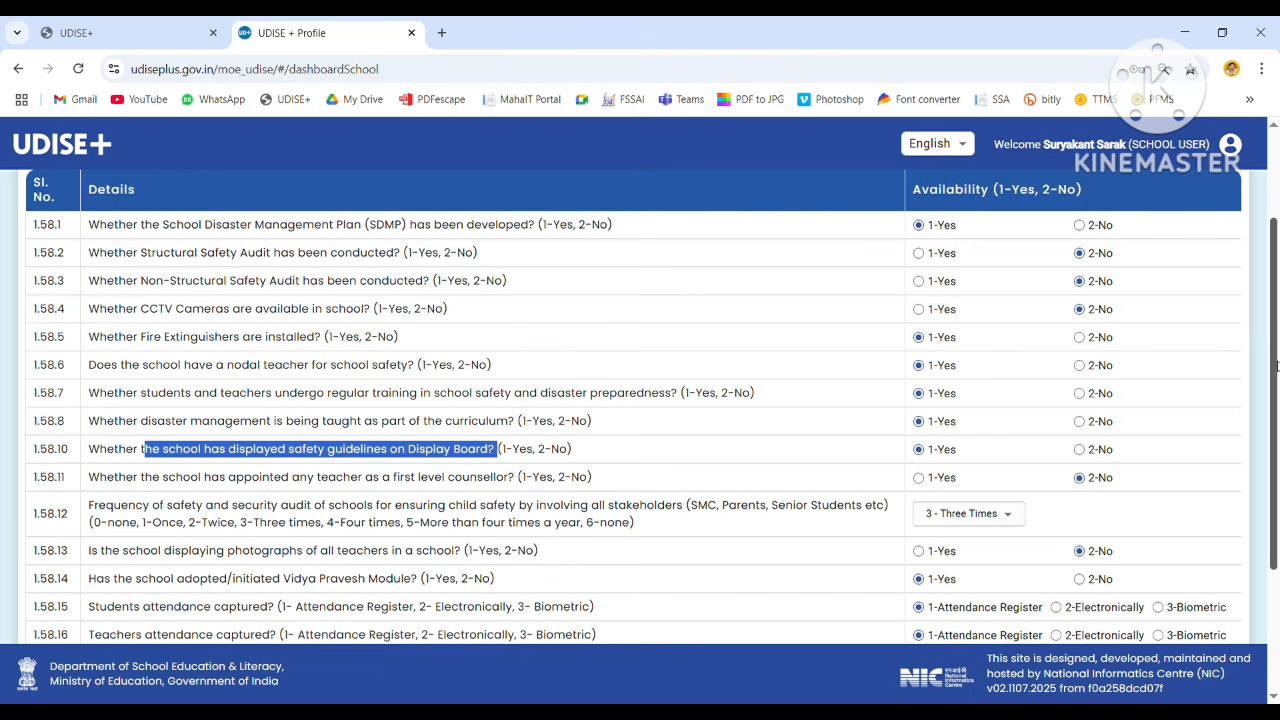
left_click_drag(1275, 368, 1277, 493)
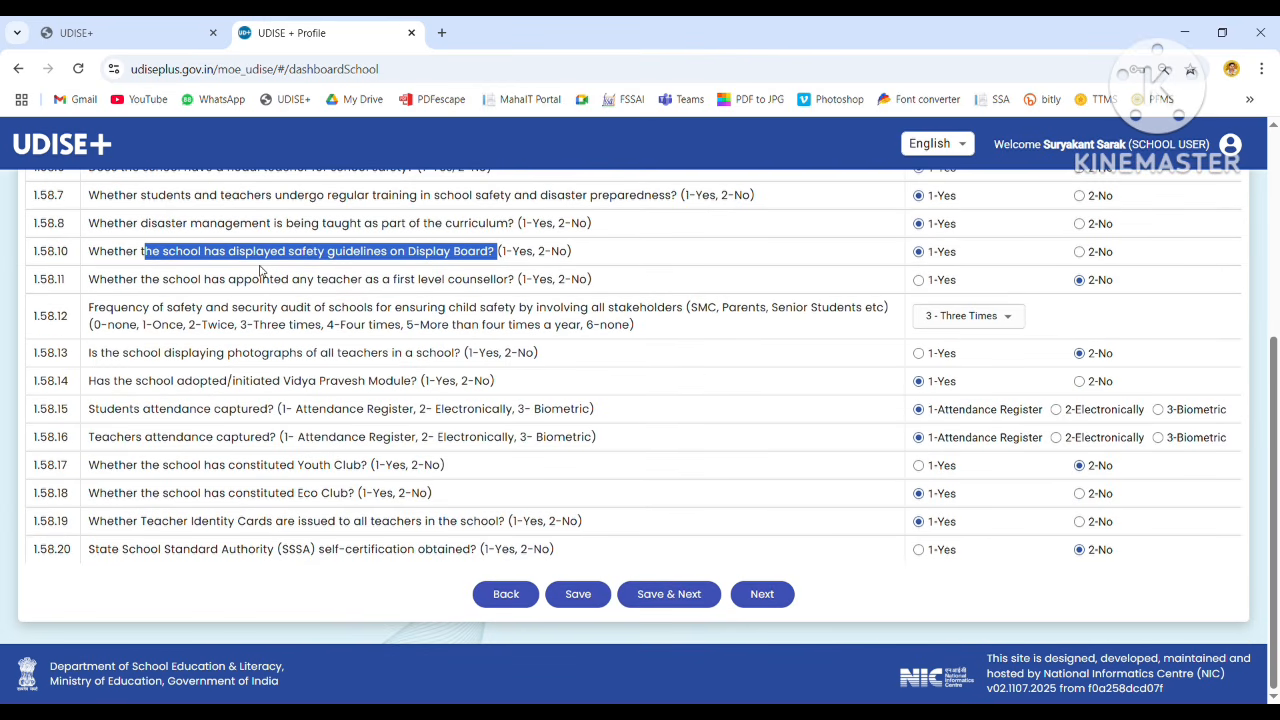
left_click_drag(260, 270, 443, 297)
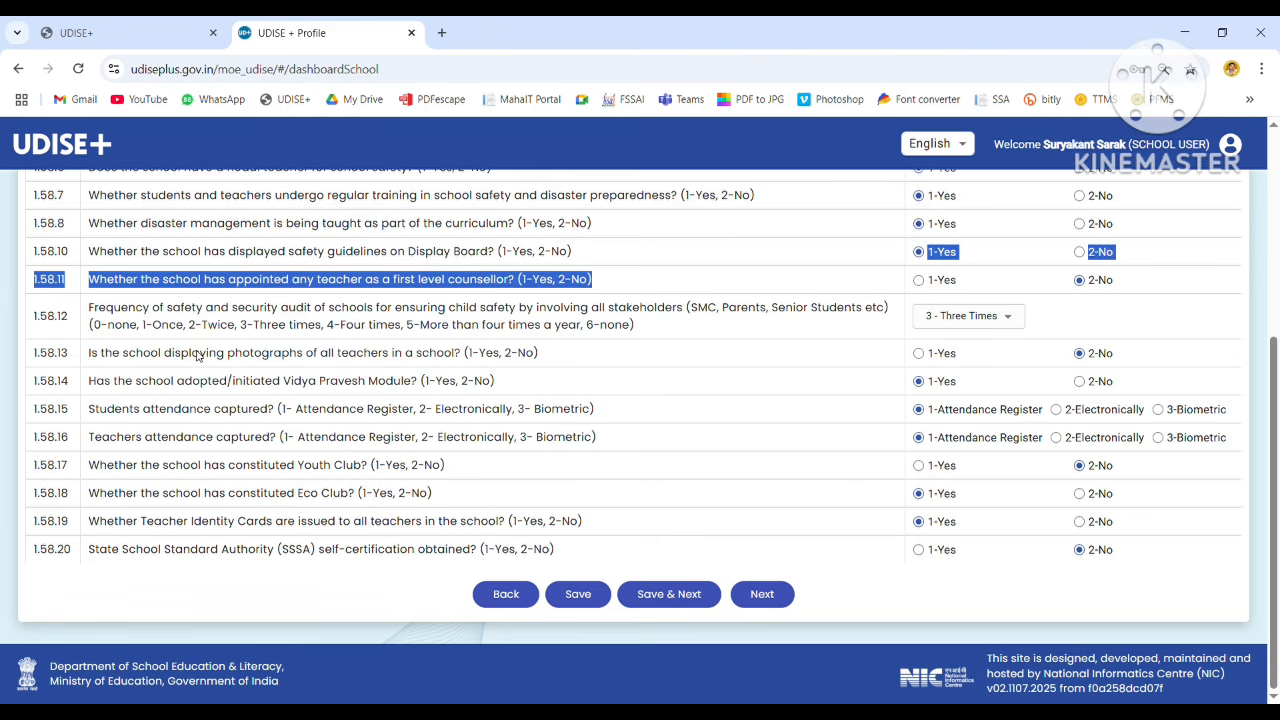
left_click_drag(164, 354, 318, 358)
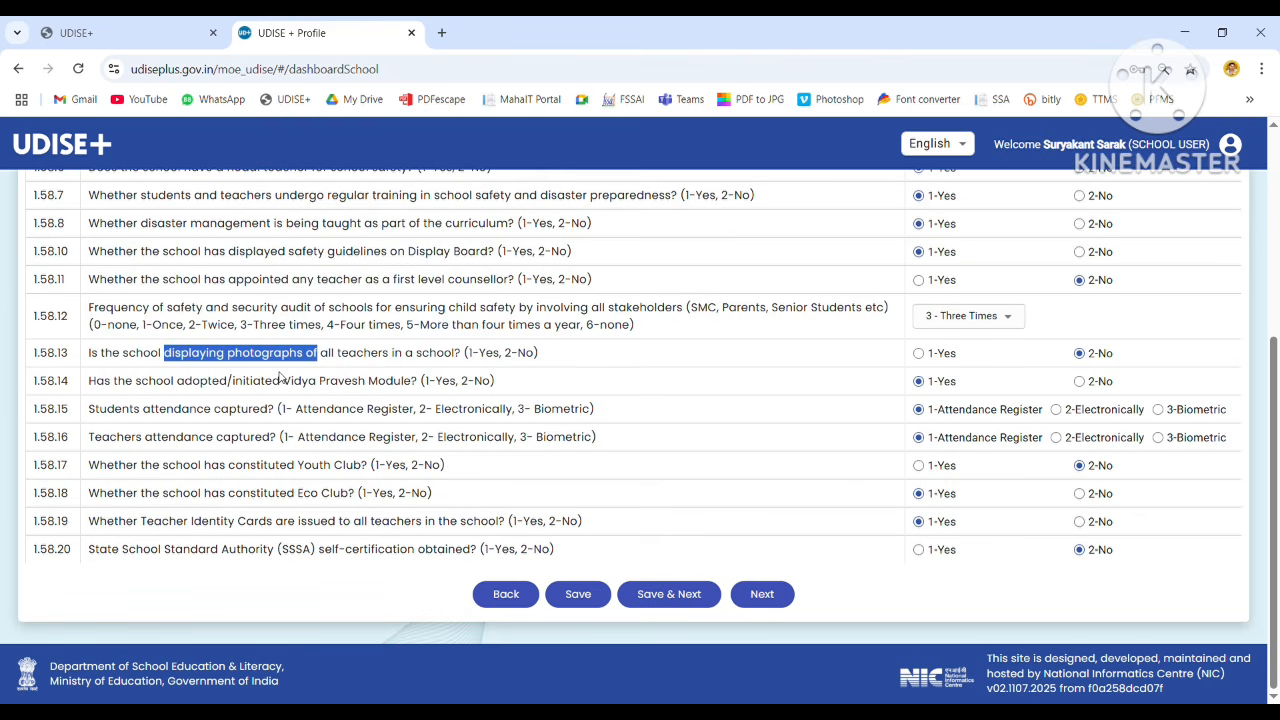
left_click_drag(142, 383, 420, 392)
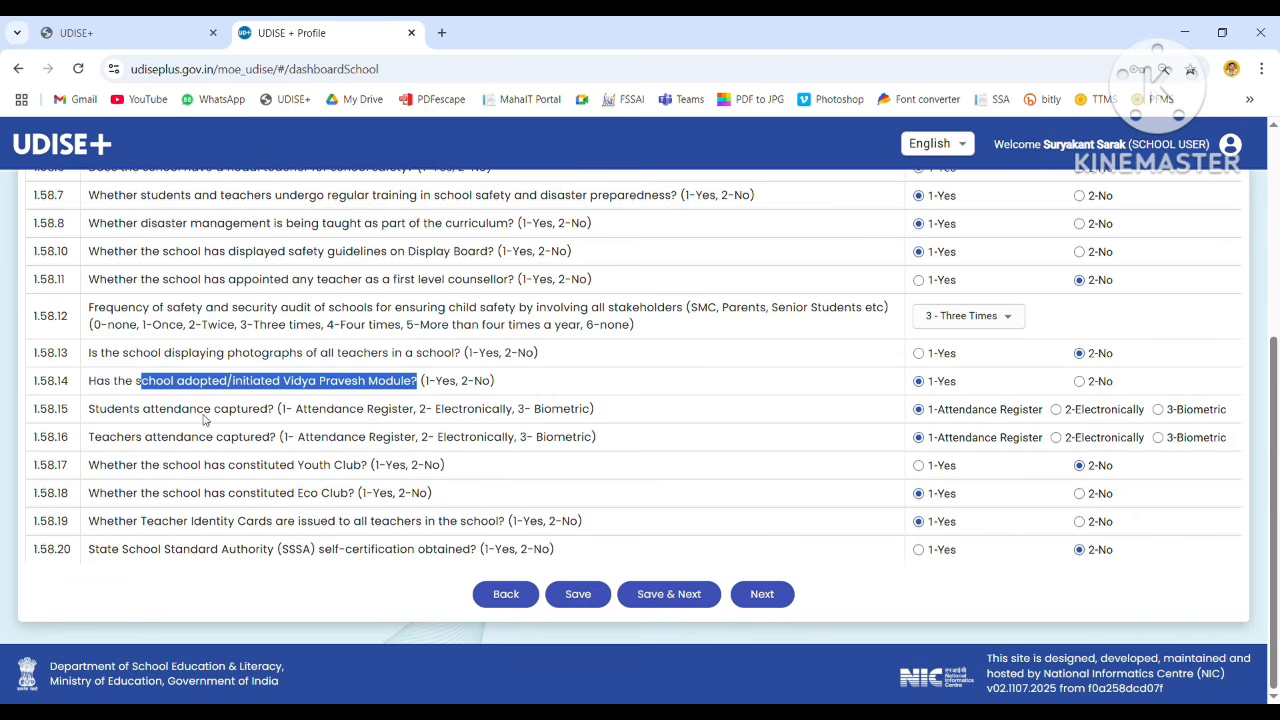
Check 1.58.15 to 1.58.20 on attendance capture, clubs, teacher identity cards and SSSA self-certification, and save and proceed to 1.59.
left_click_drag(88, 410, 582, 427)
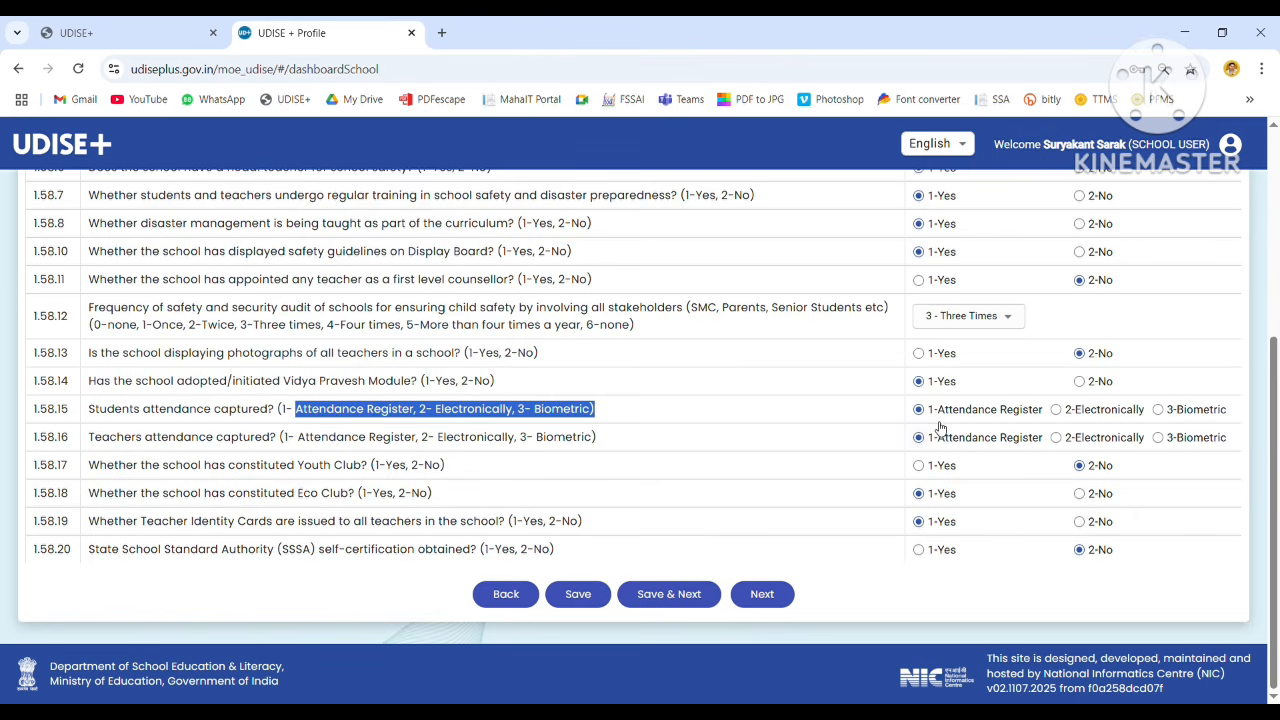
left_click(84, 434)
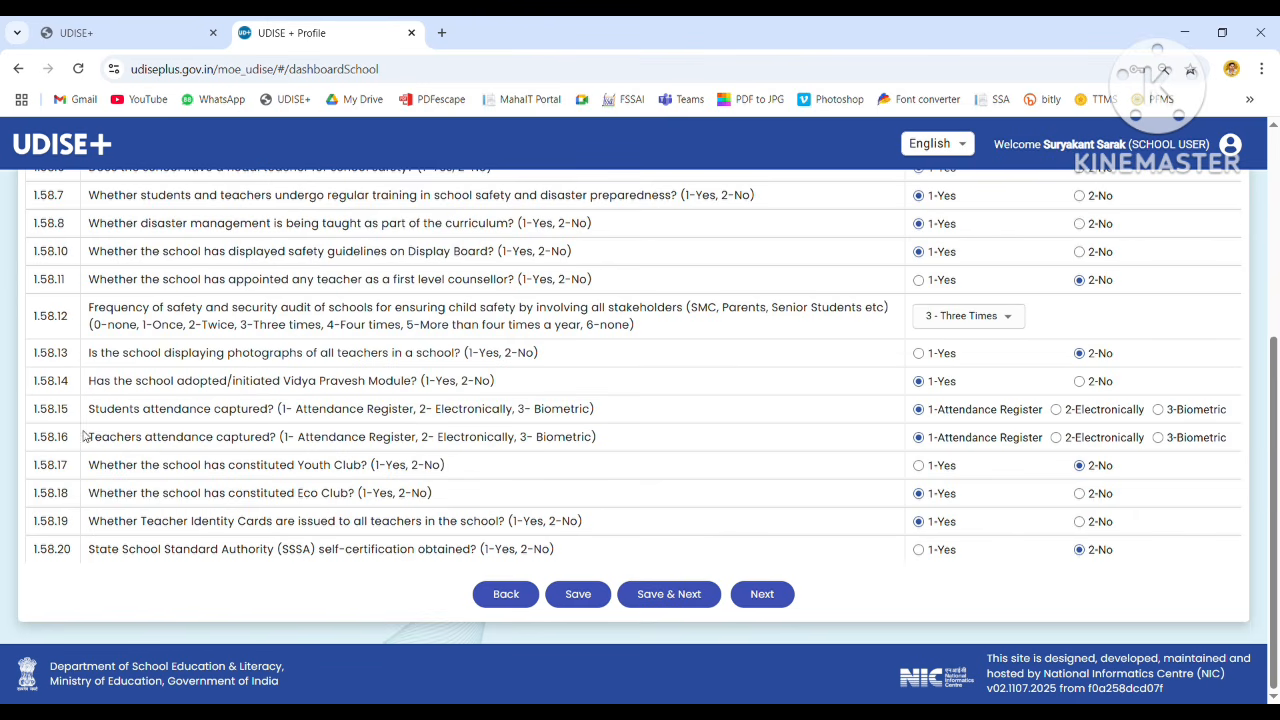
left_click_drag(84, 434, 534, 438)
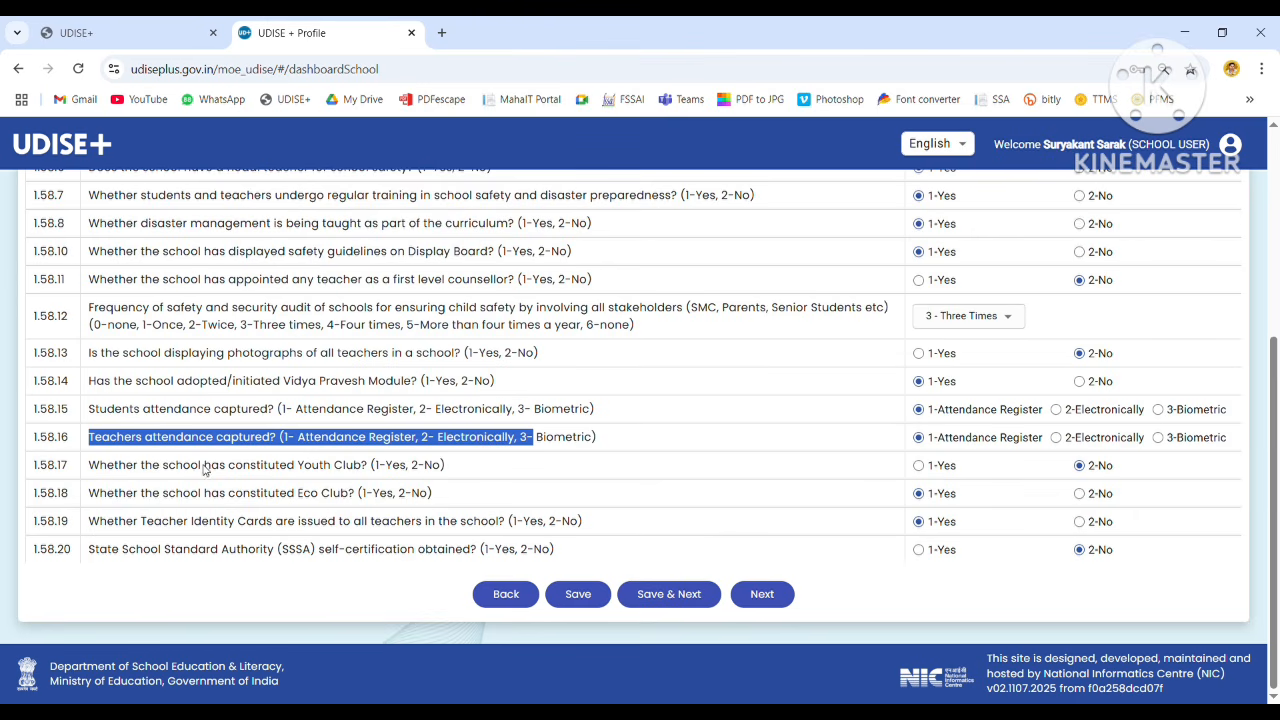
left_click_drag(204, 466, 349, 477)
left_click_drag(262, 492, 352, 510)
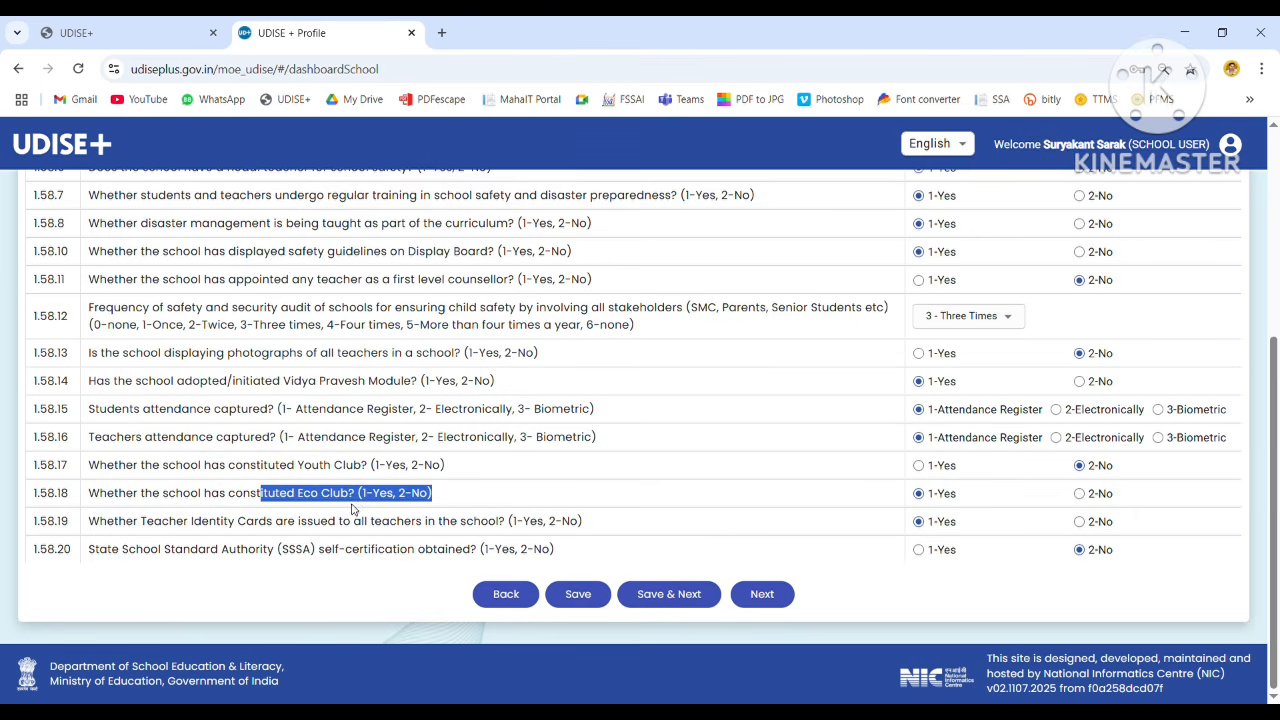
left_click_drag(201, 524, 508, 533)
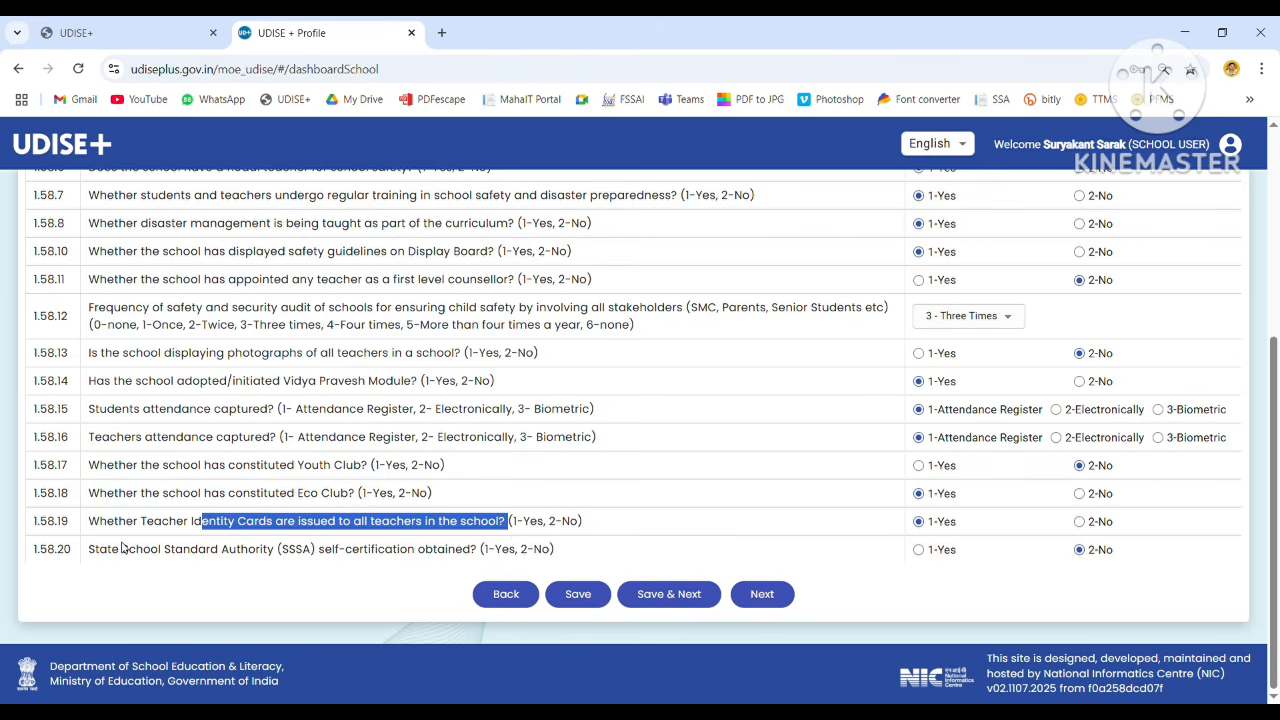
left_click_drag(121, 548, 533, 552)
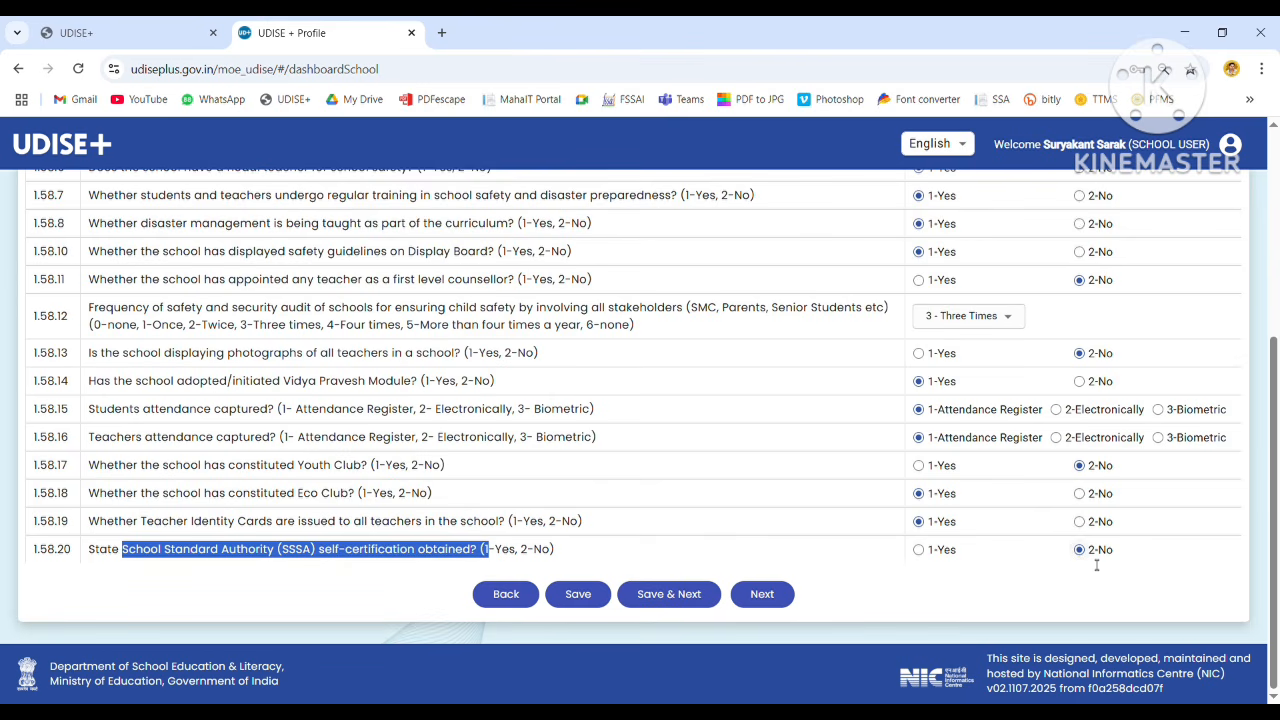
left_click(645, 597)
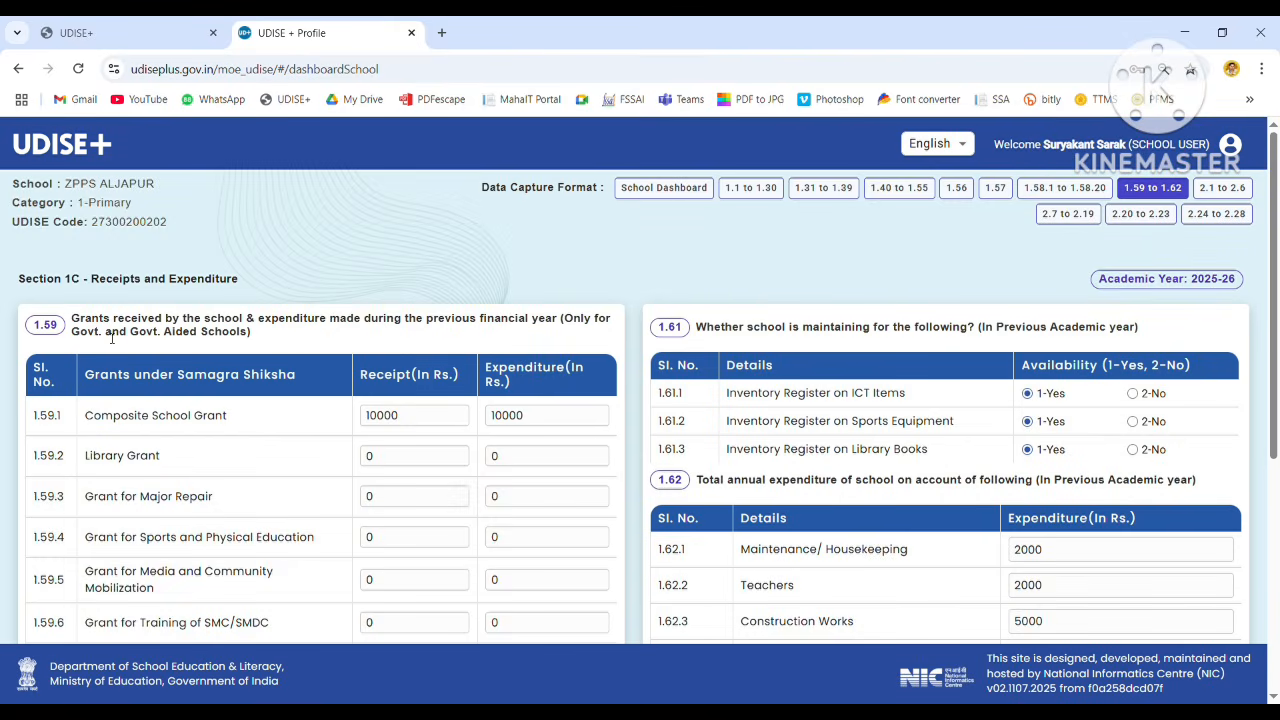
Set both the receipt and the expenditure of the Composite School Grant in 1.59.1 to 25000.
left_click_drag(90, 278, 260, 291)
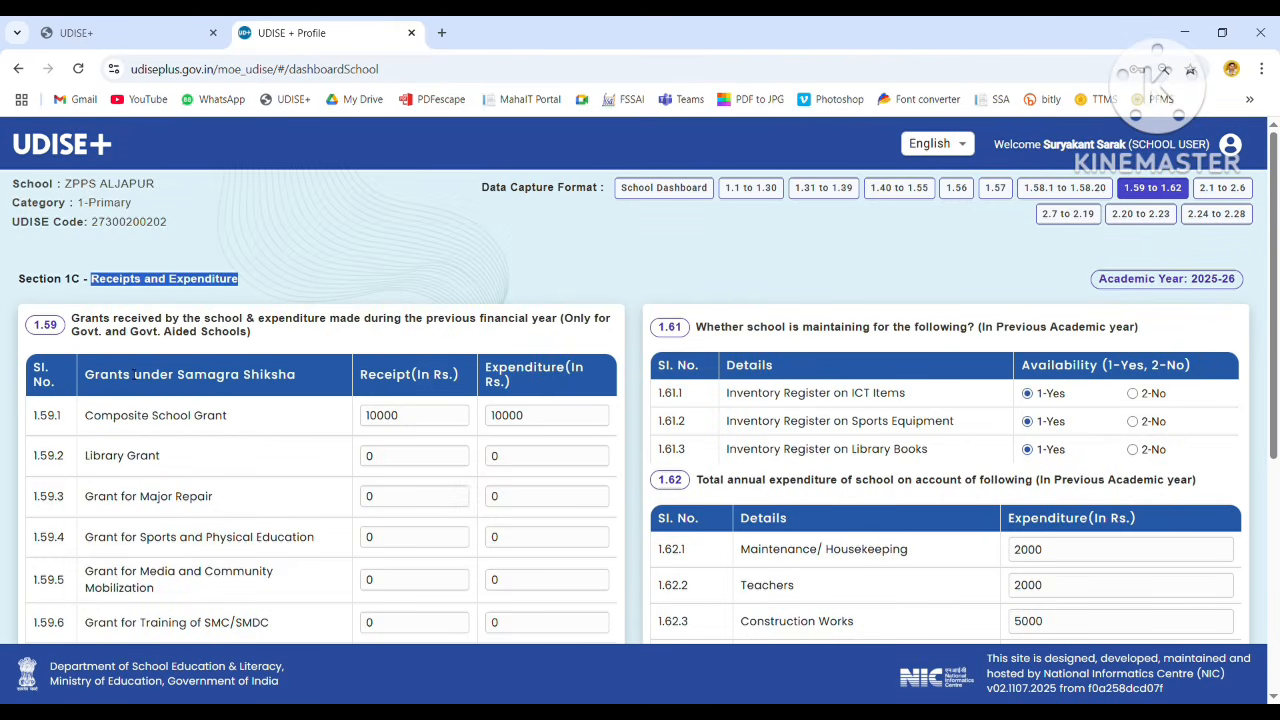
left_click_drag(86, 416, 254, 423)
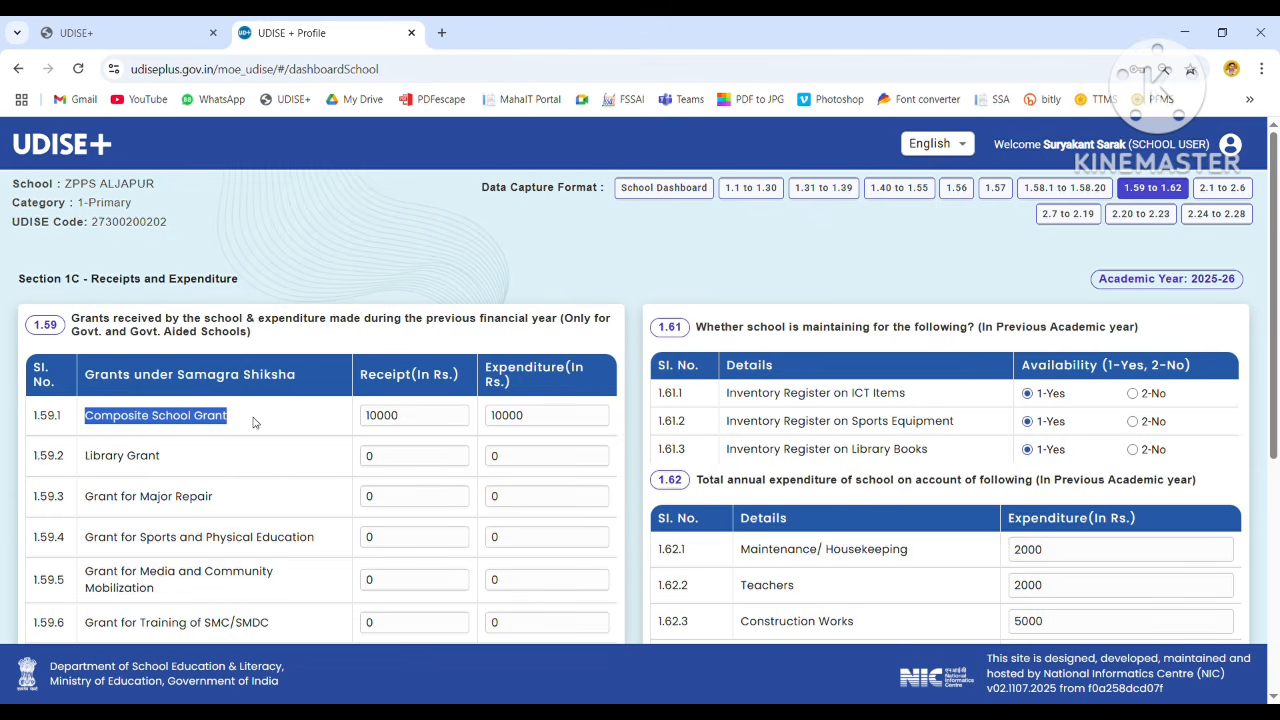
left_click(355, 421)
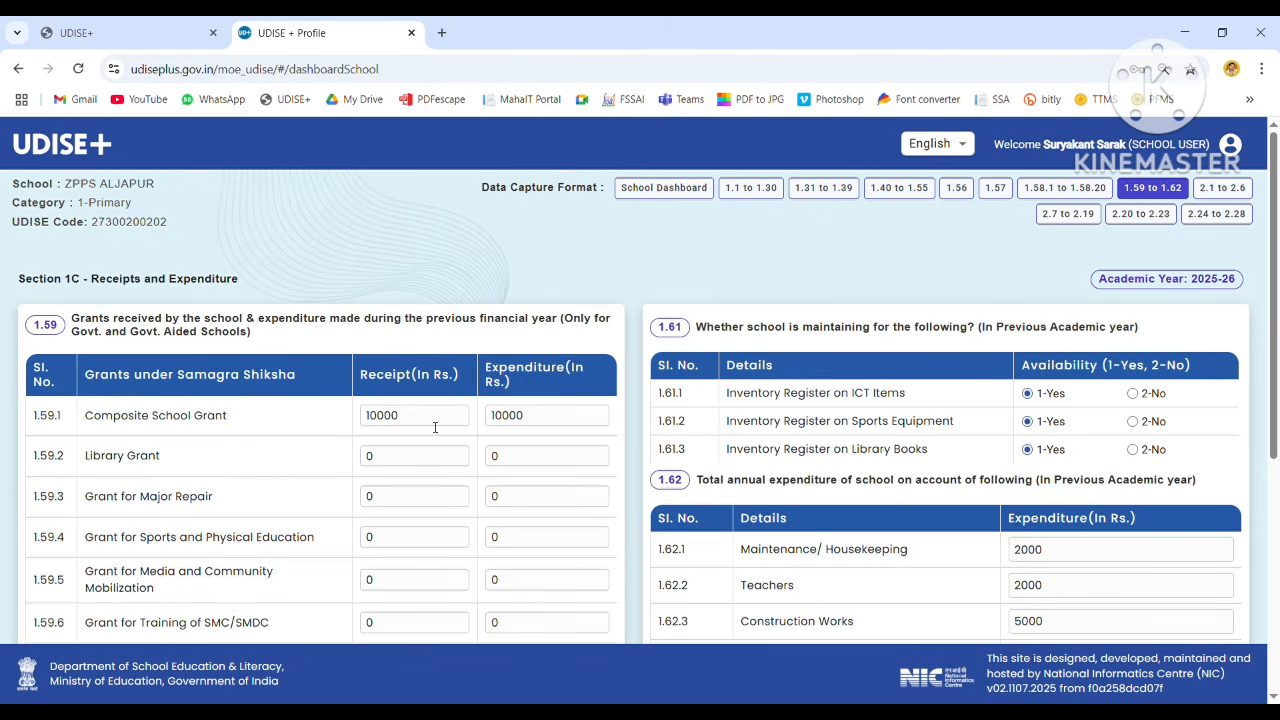
left_click_drag(435, 427, 333, 421)
type("25000")
key("Tab")
type("2")
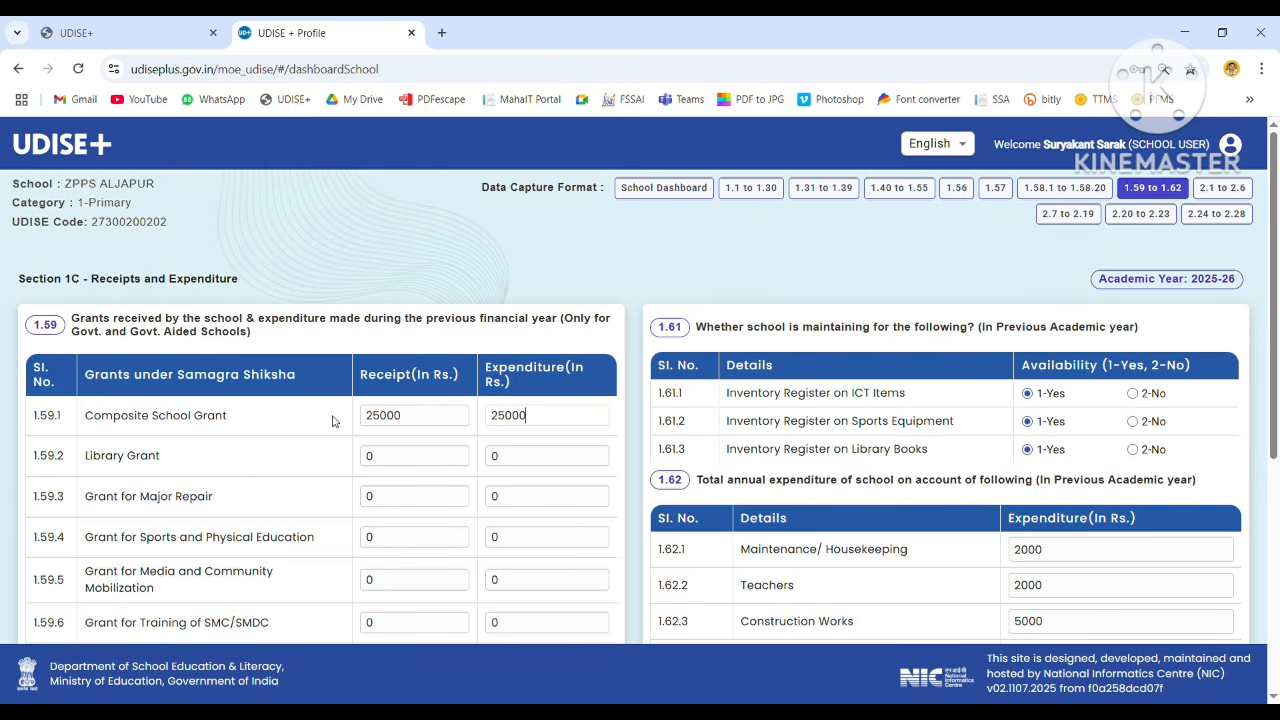
Examine the remaining 1.59 grants and the 1.60 financial assistance sources, trying 1-Yes for Community and restoring 2-No.
triple_click(95, 455)
left_click_drag(84, 497, 243, 512)
left_click_drag(80, 546, 300, 637)
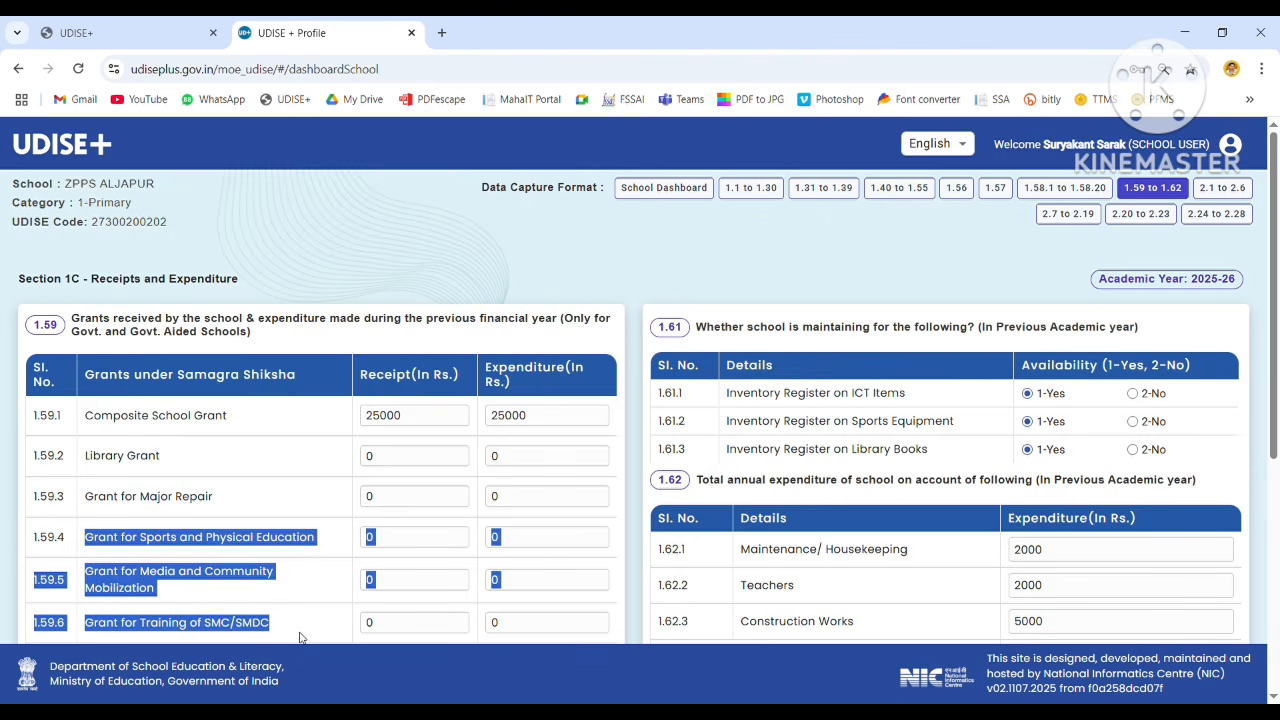
left_click(300, 637)
left_click_drag(1277, 401, 1277, 636)
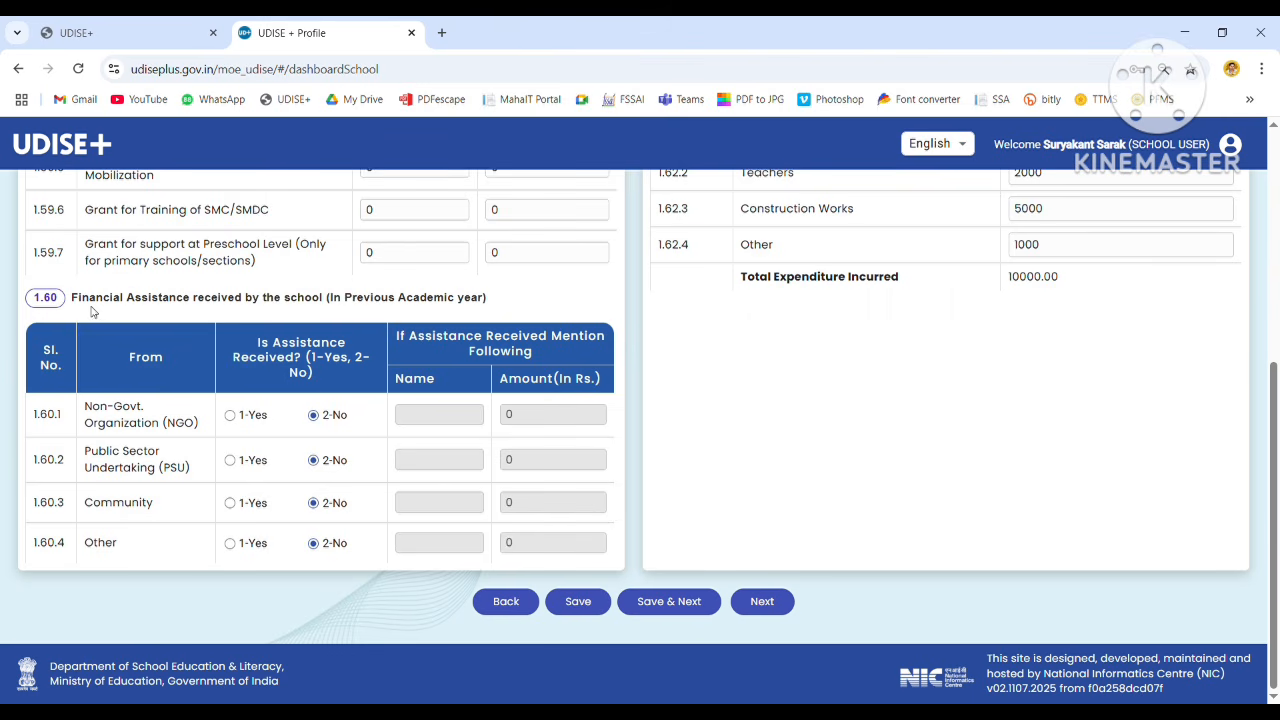
left_click_drag(79, 302, 352, 310)
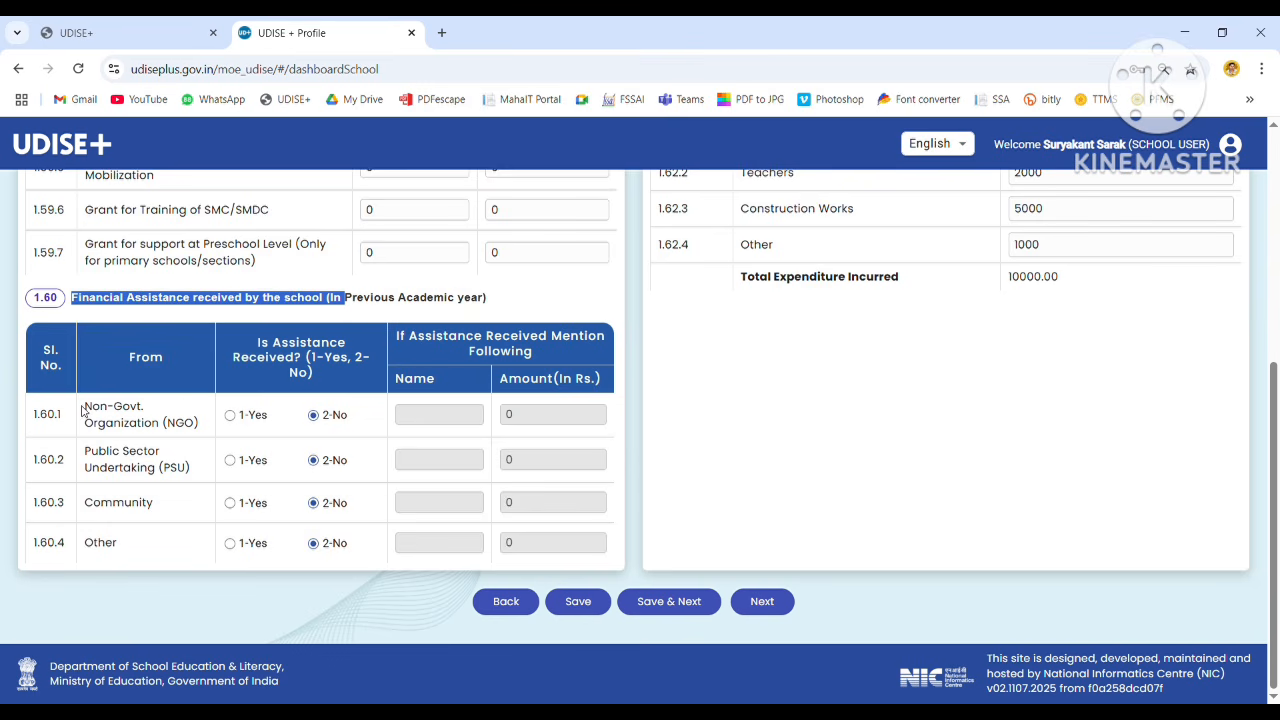
left_click_drag(84, 408, 192, 430)
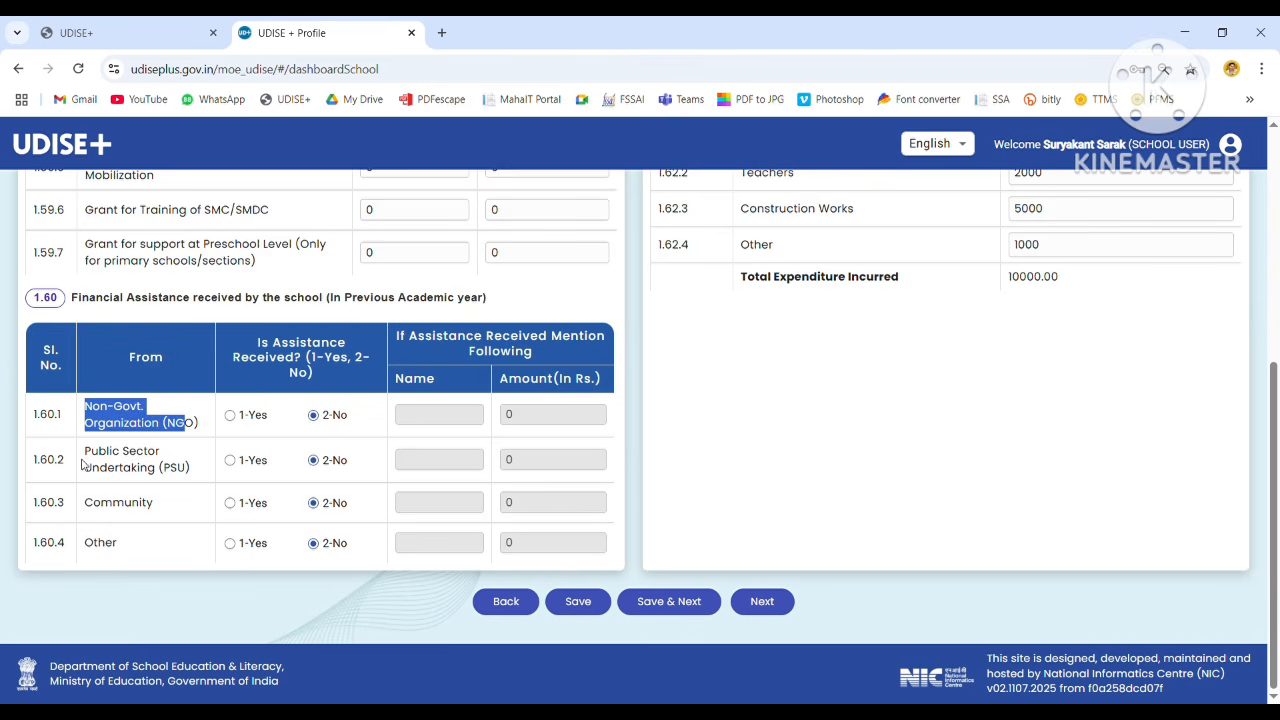
left_click_drag(84, 452, 161, 468)
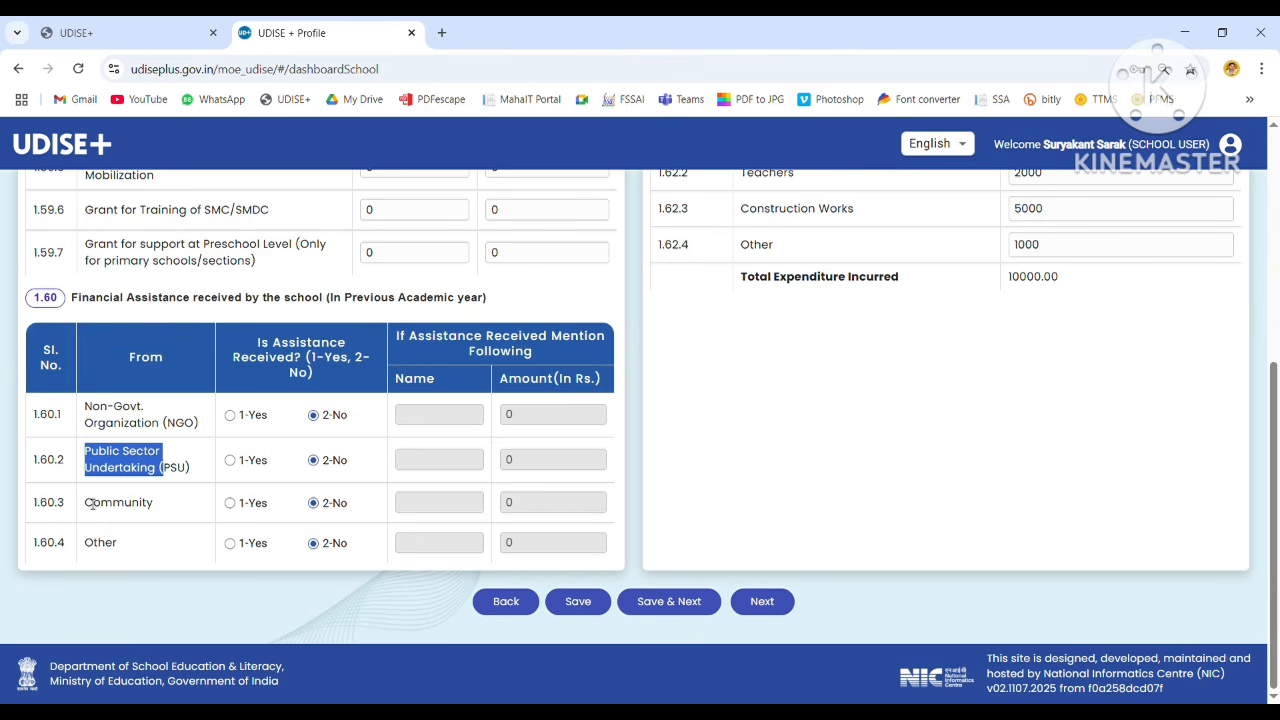
left_click_drag(90, 504, 166, 514)
left_click_drag(87, 543, 203, 526)
left_click(231, 504)
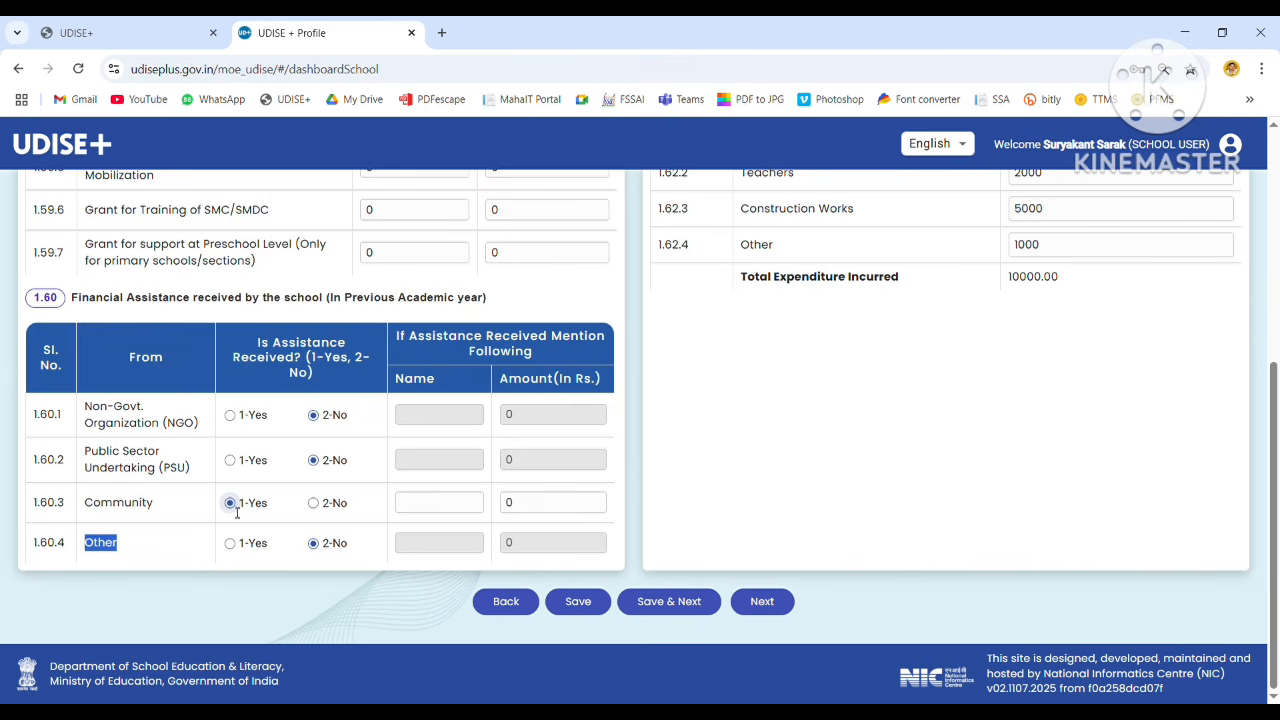
left_click(314, 503)
Check the ICT, sports equipment and library inventory registers in 1.61, and answer 1-Yes for library books in 1.61.3.
left_click_drag(1275, 450, 1278, 268)
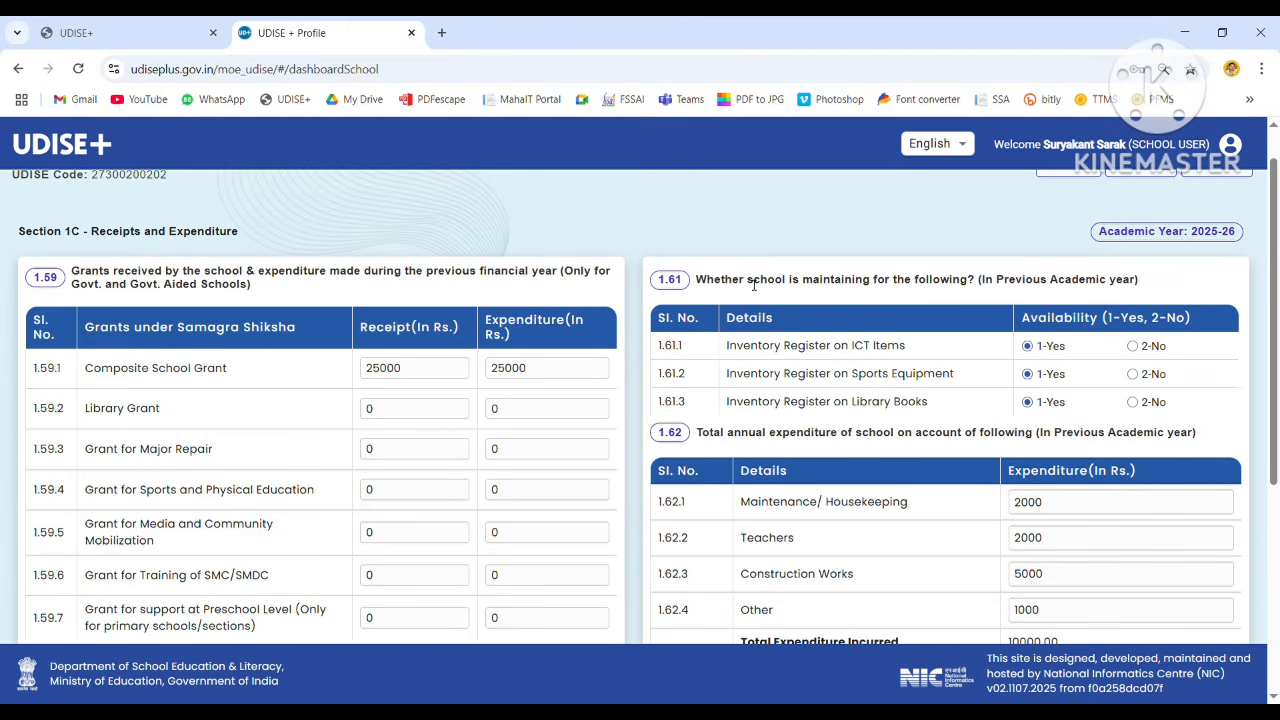
left_click_drag(727, 362, 911, 364)
left_click_drag(787, 374, 960, 381)
left_click_drag(803, 415, 902, 415)
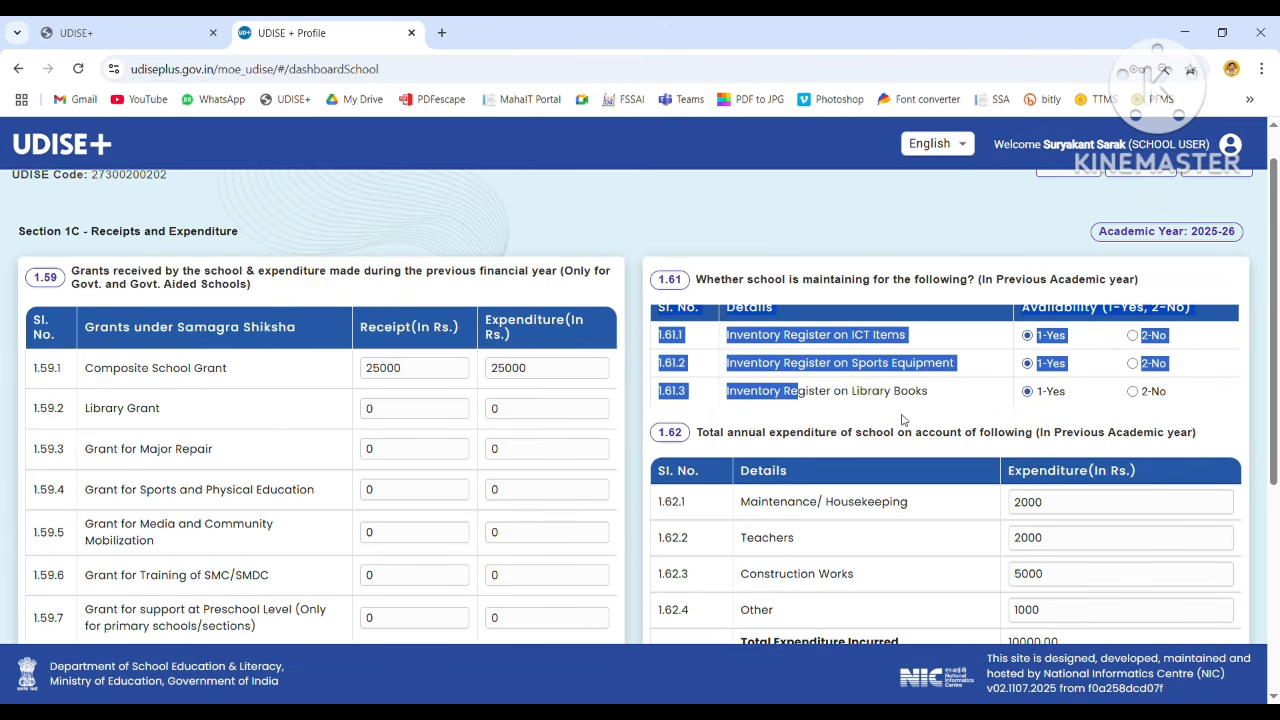
left_click(1027, 391)
Set the annual expenditure in 1.62 to 4000 for Maintenance/ Housekeeping and 4000 for Teachers.
left_click(1000, 475)
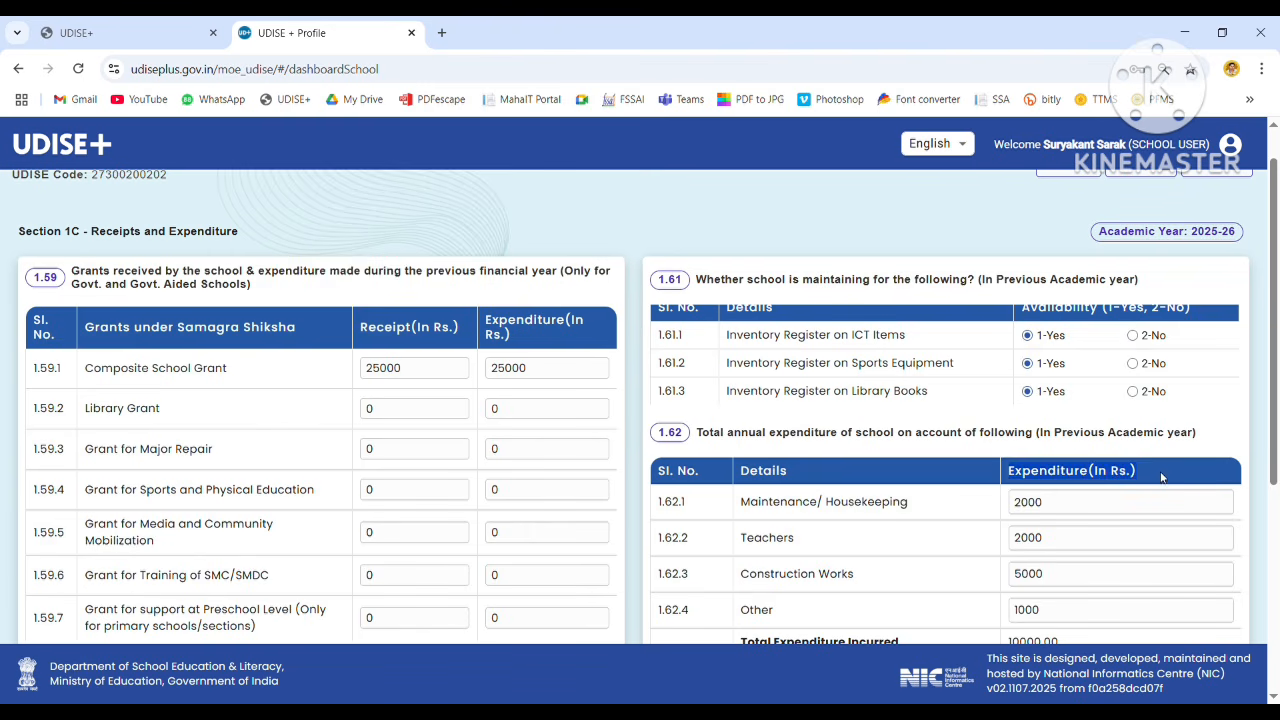
left_click(435, 377)
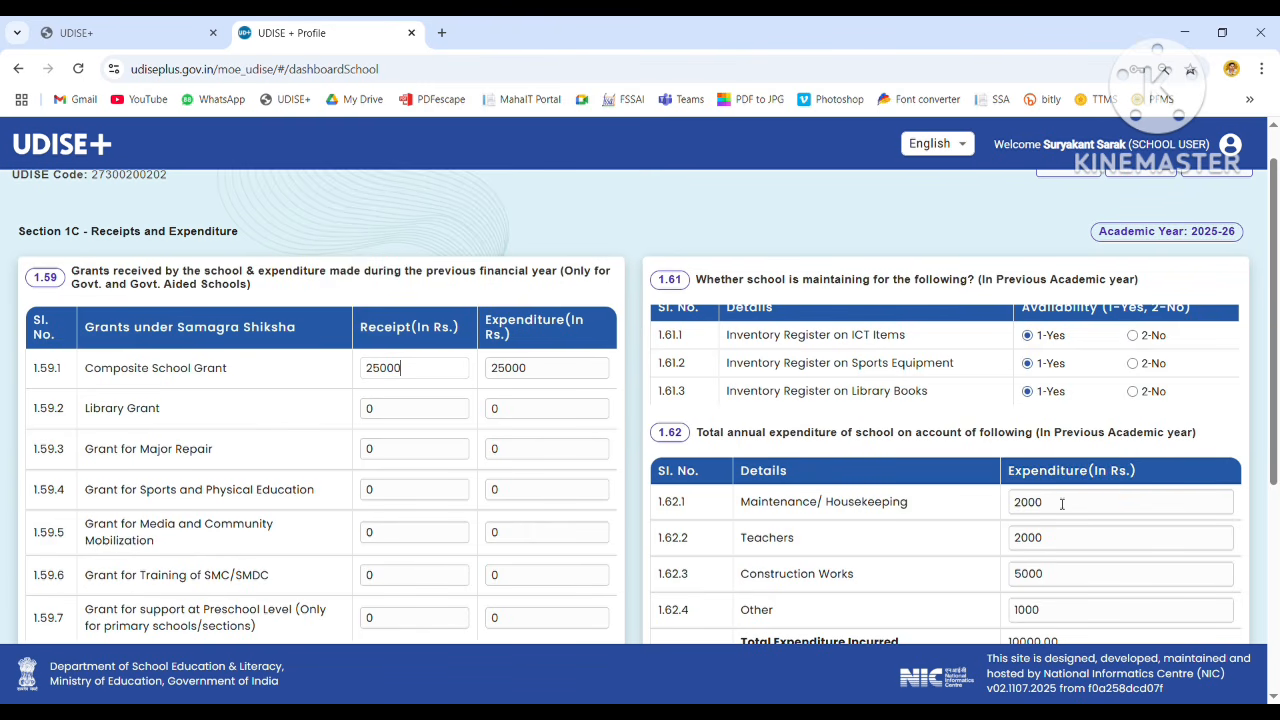
scroll(1060, 440, "down", 2)
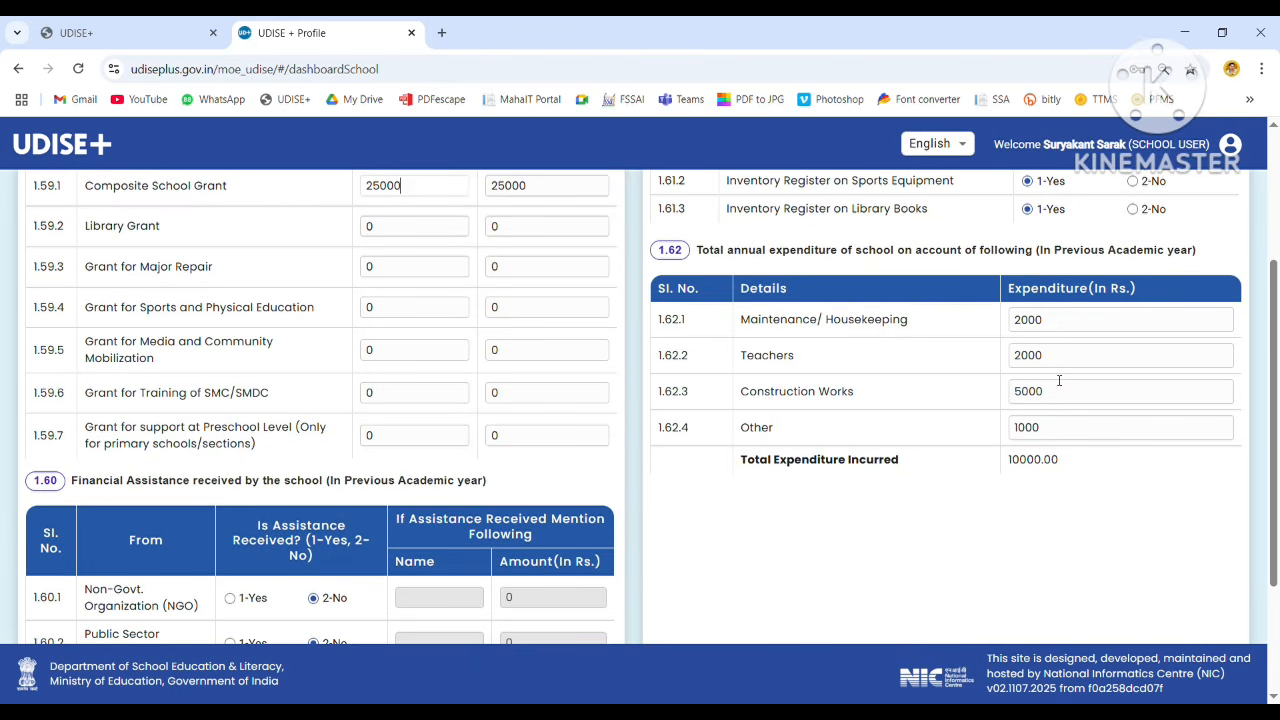
left_click_drag(1083, 321, 980, 314)
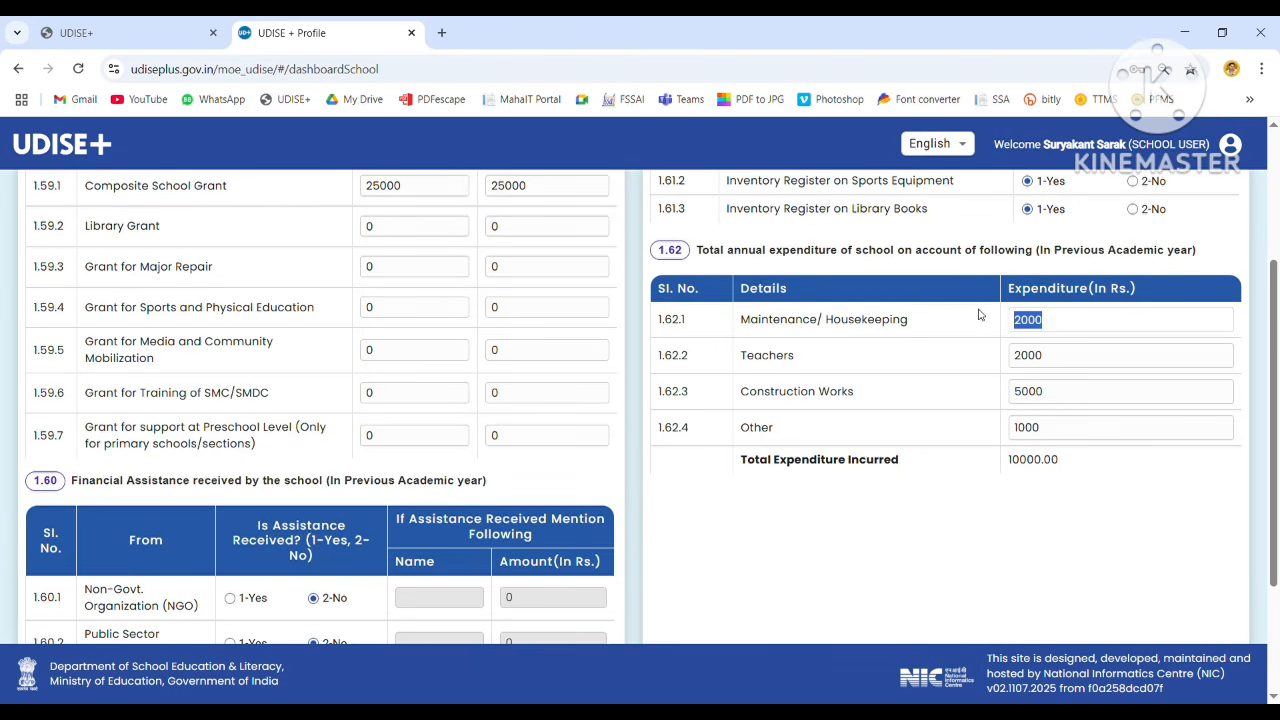
type("4000")
key("Tab")
type("4000")
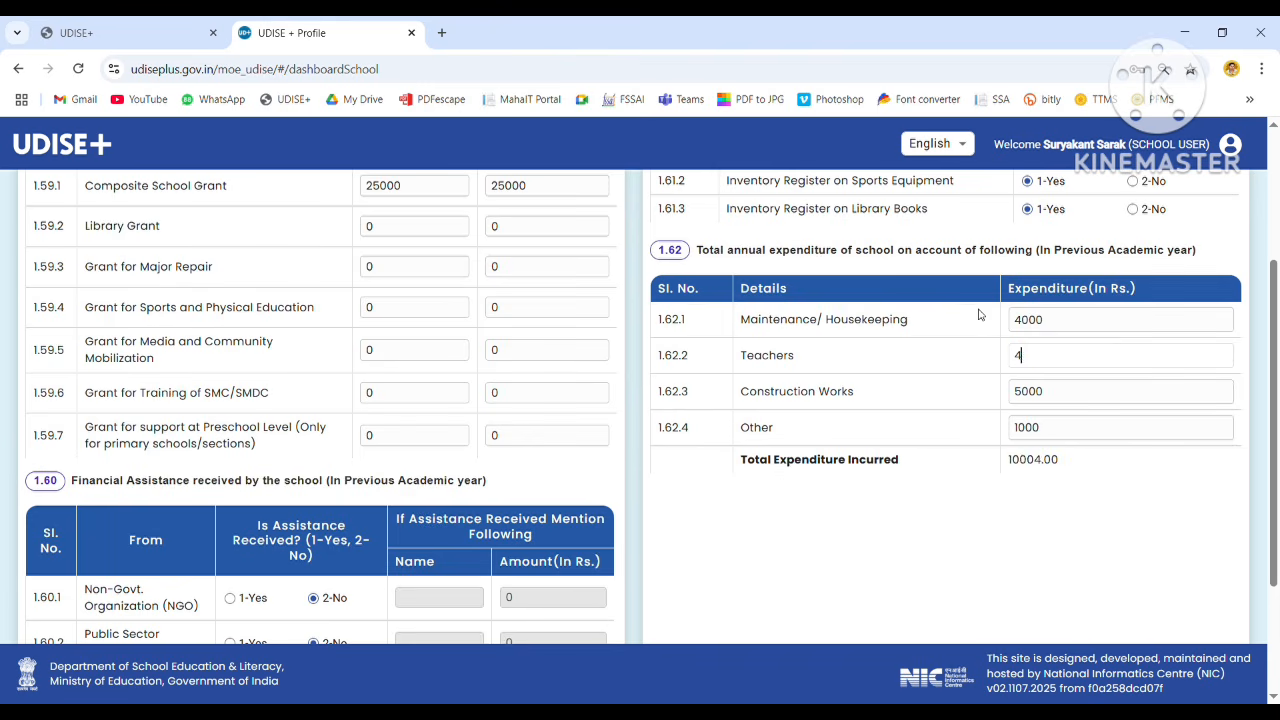
Set the 1.62 expenditure to 10000 for Construction Works and 7000 for Other, and save and proceed to 2.1.
key("Tab")
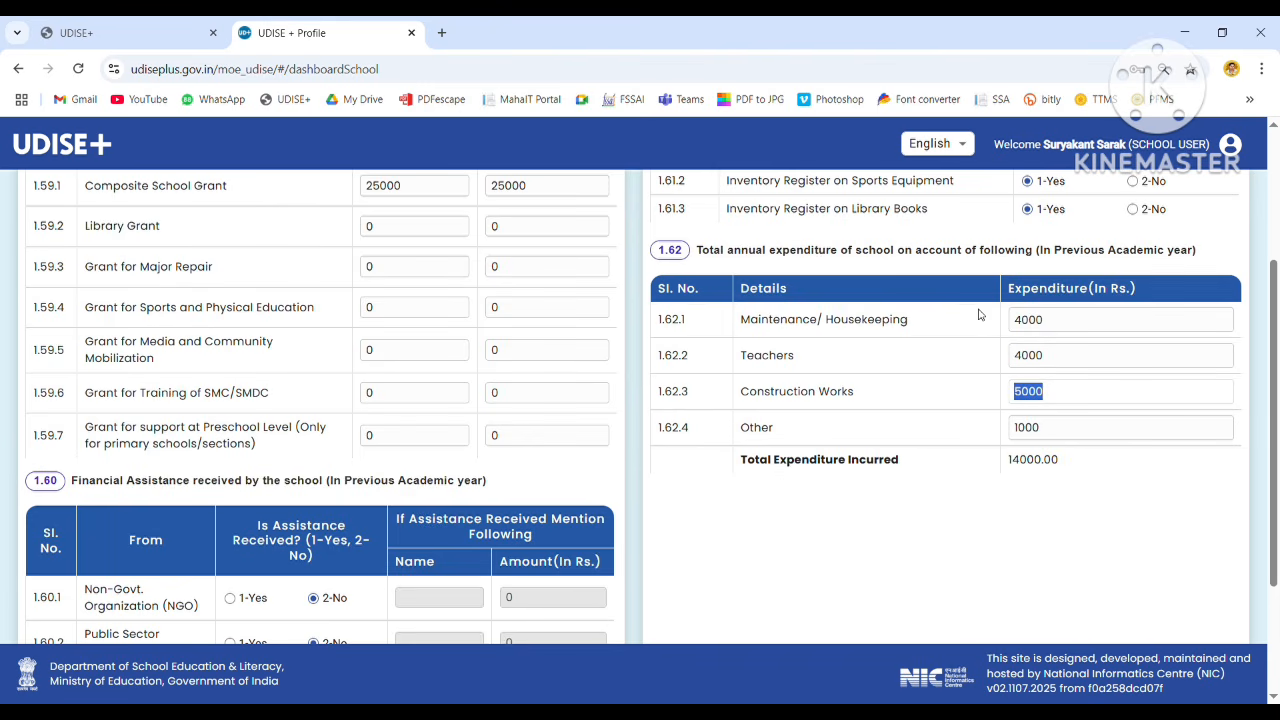
type("10000")
key("Tab")
type("7000")
scroll(1277, 495, "down", 2)
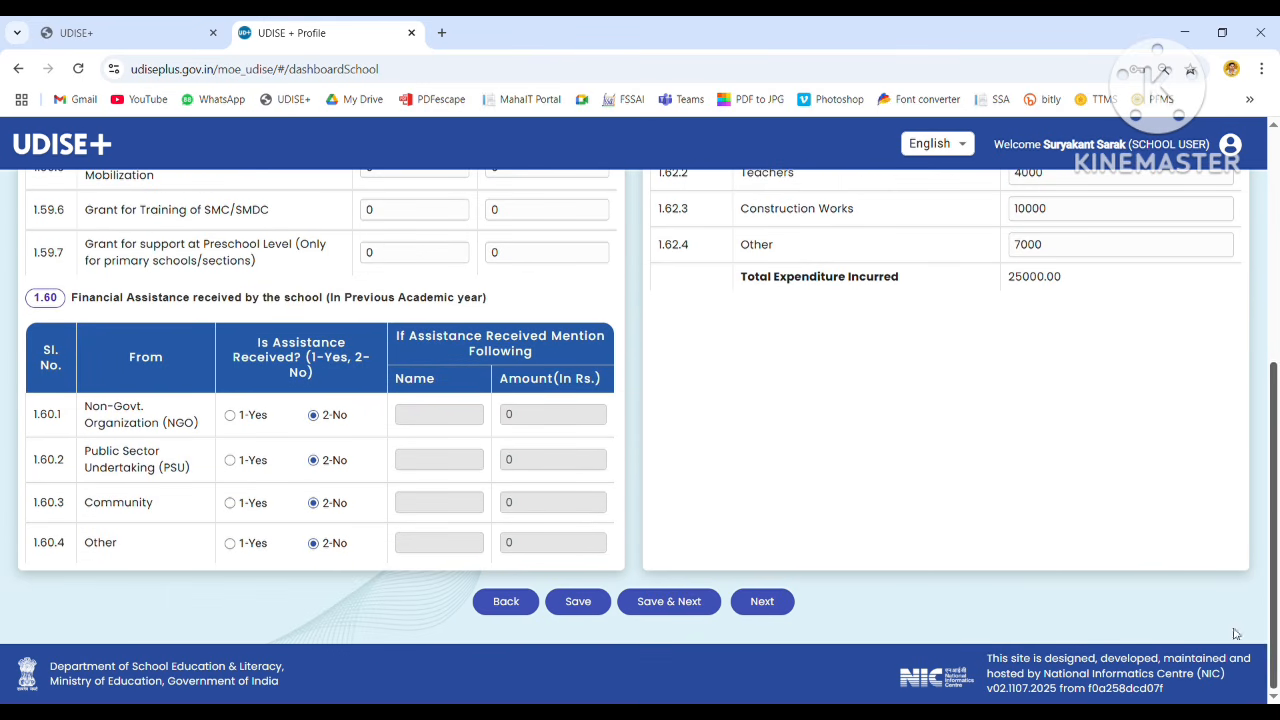
left_click(669, 602)
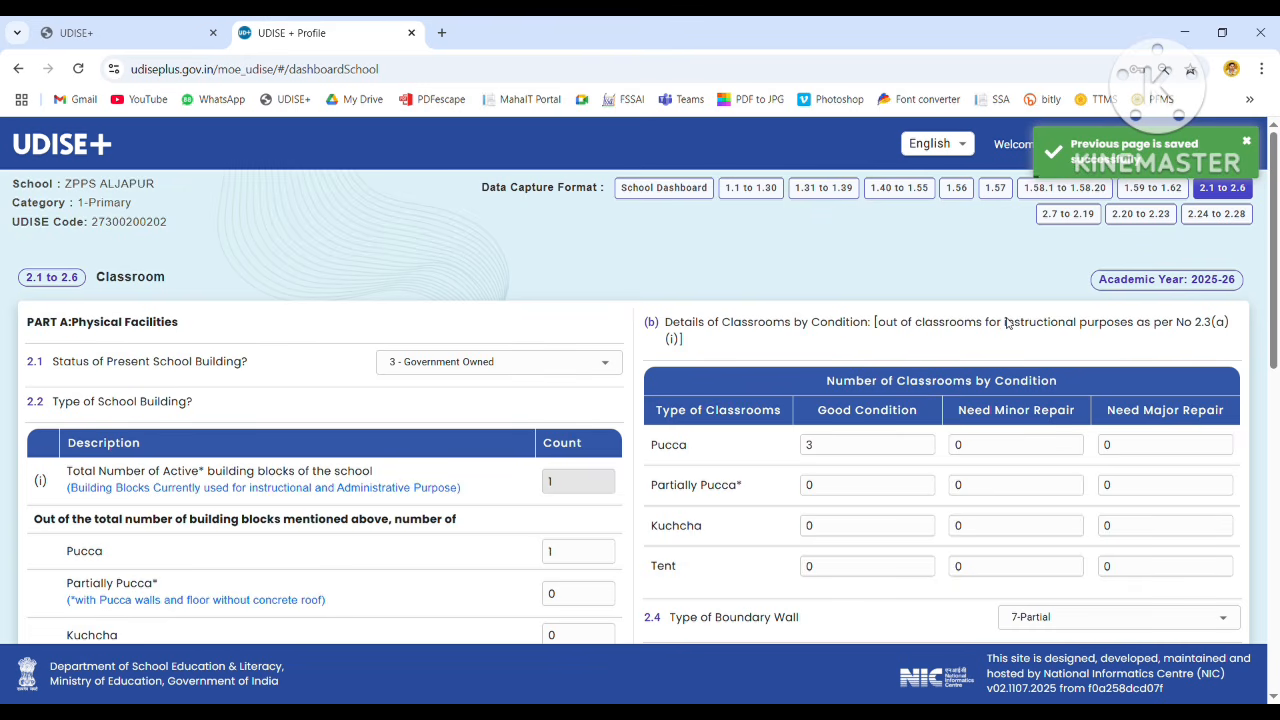
Examine the present school building status options in 2.1 and the building block counts by type in 2.2.
double_click(99, 281)
left_click_drag(49, 363, 267, 361)
left_click(455, 365)
left_click(453, 366)
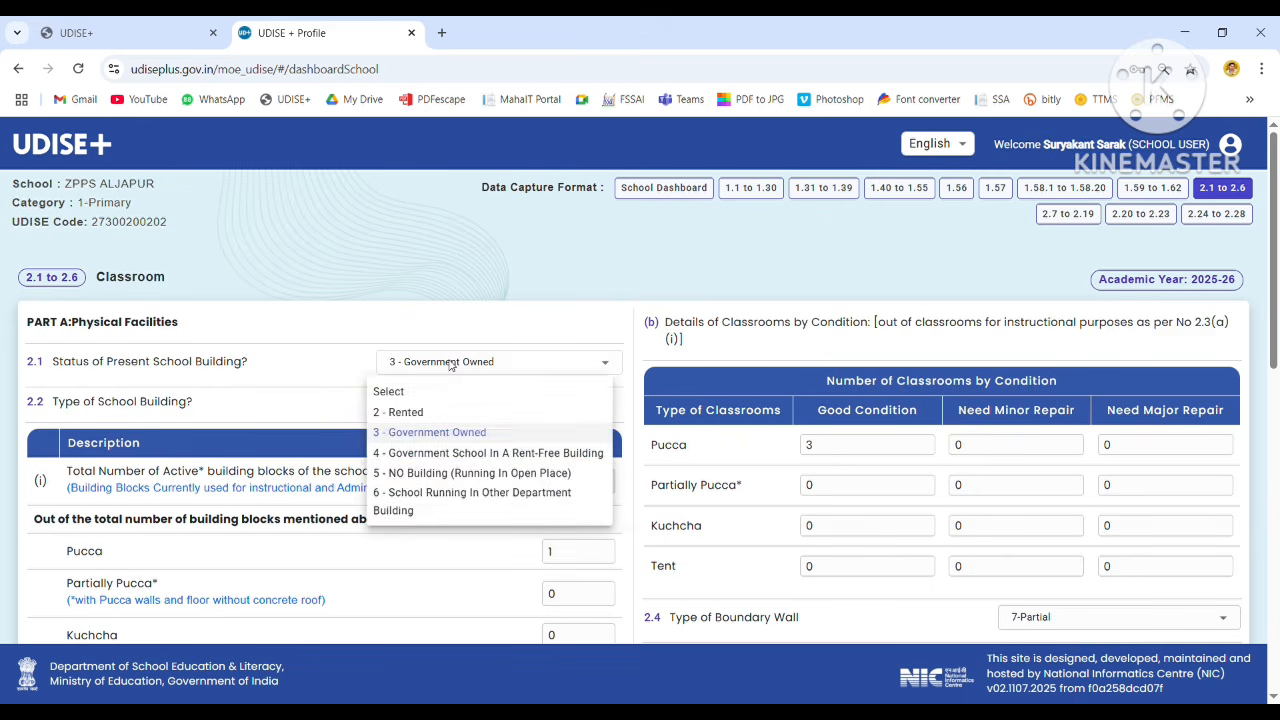
left_click(455, 366)
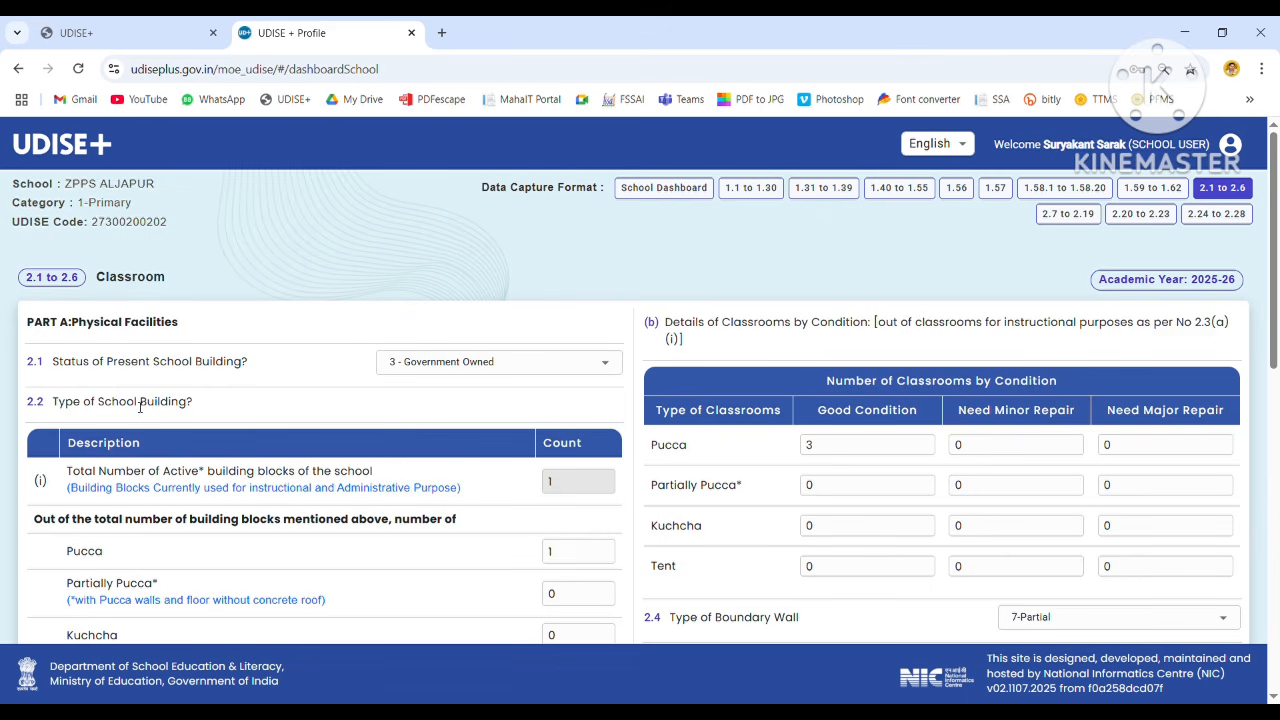
left_click_drag(136, 405, 198, 414)
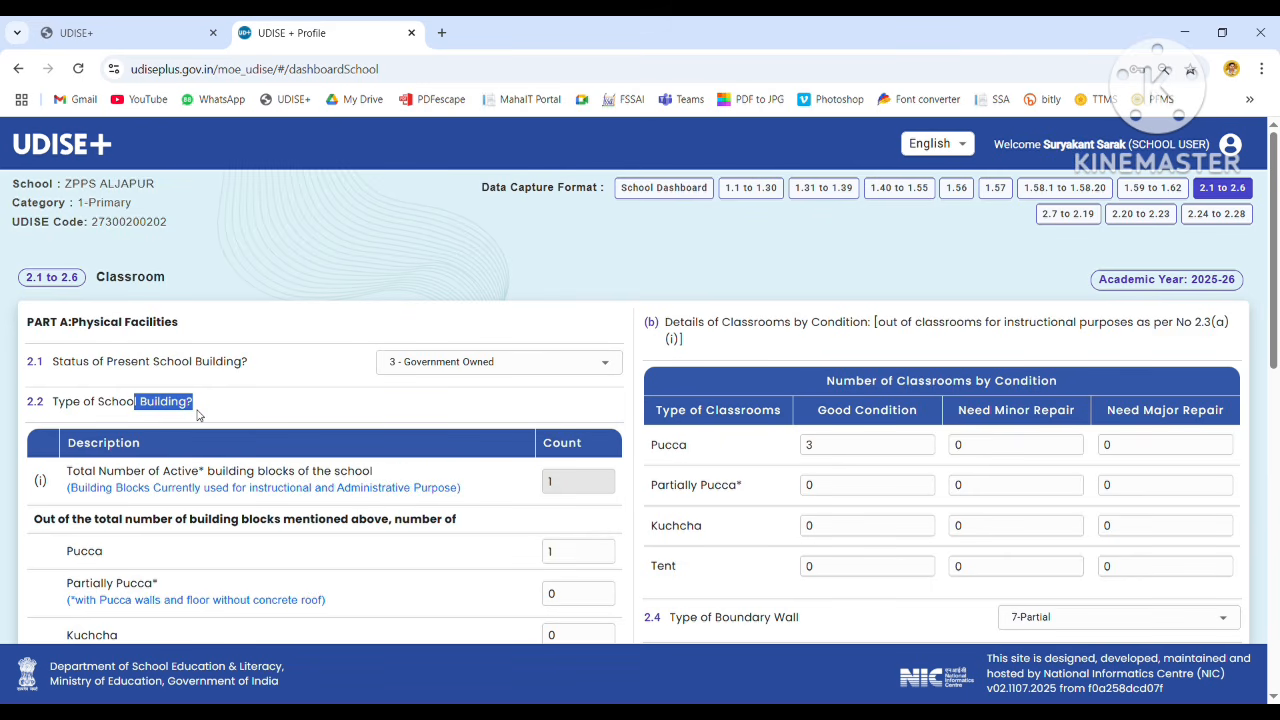
left_click(614, 490)
left_click_drag(1275, 308, 1277, 443)
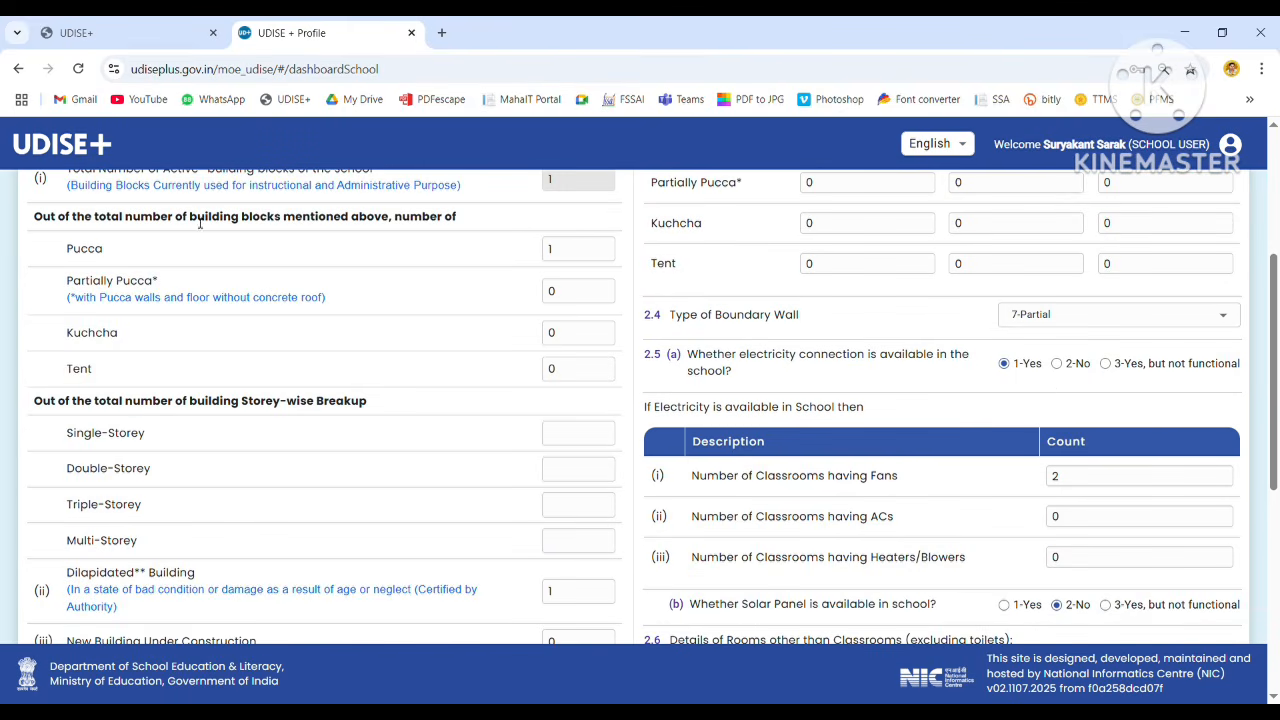
left_click_drag(199, 221, 468, 219)
left_click(588, 259)
Fill in the storey-wise breakup in 2.2 with 1 for Single-Storey and 0 for Double-Storey, Triple-Storey and Multi-Storey.
left_click_drag(33, 403, 390, 408)
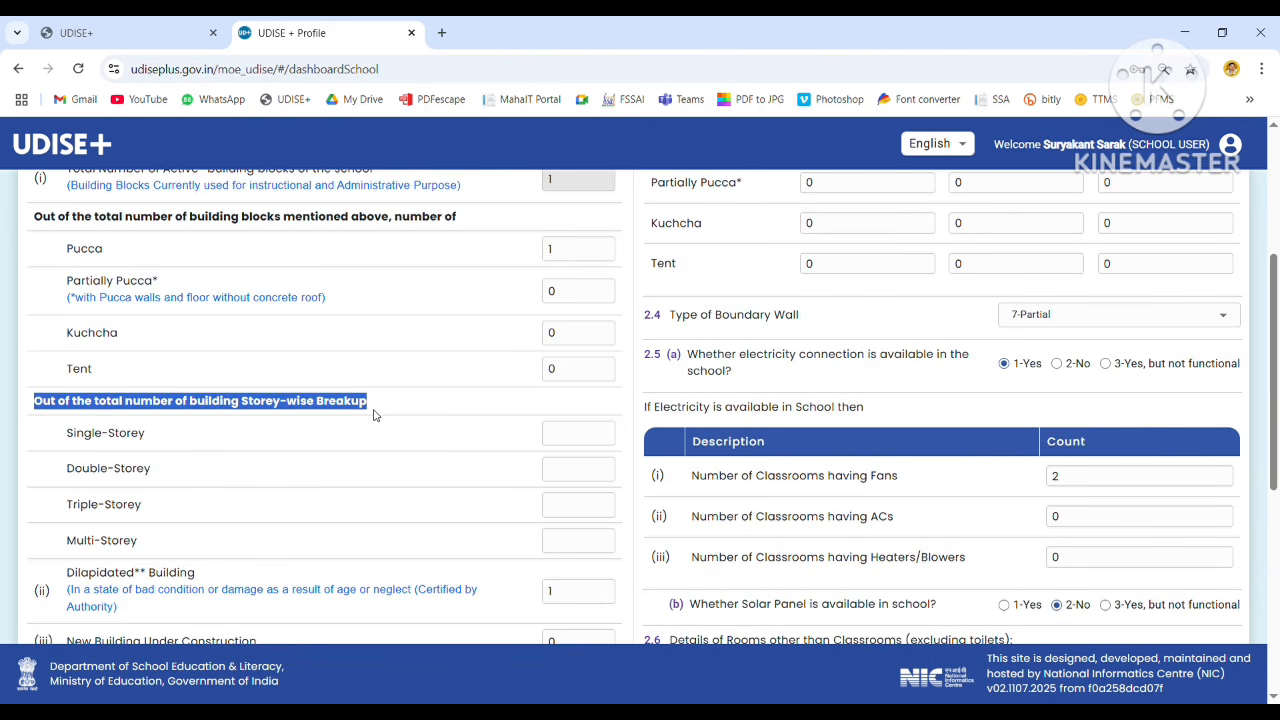
left_click(564, 444)
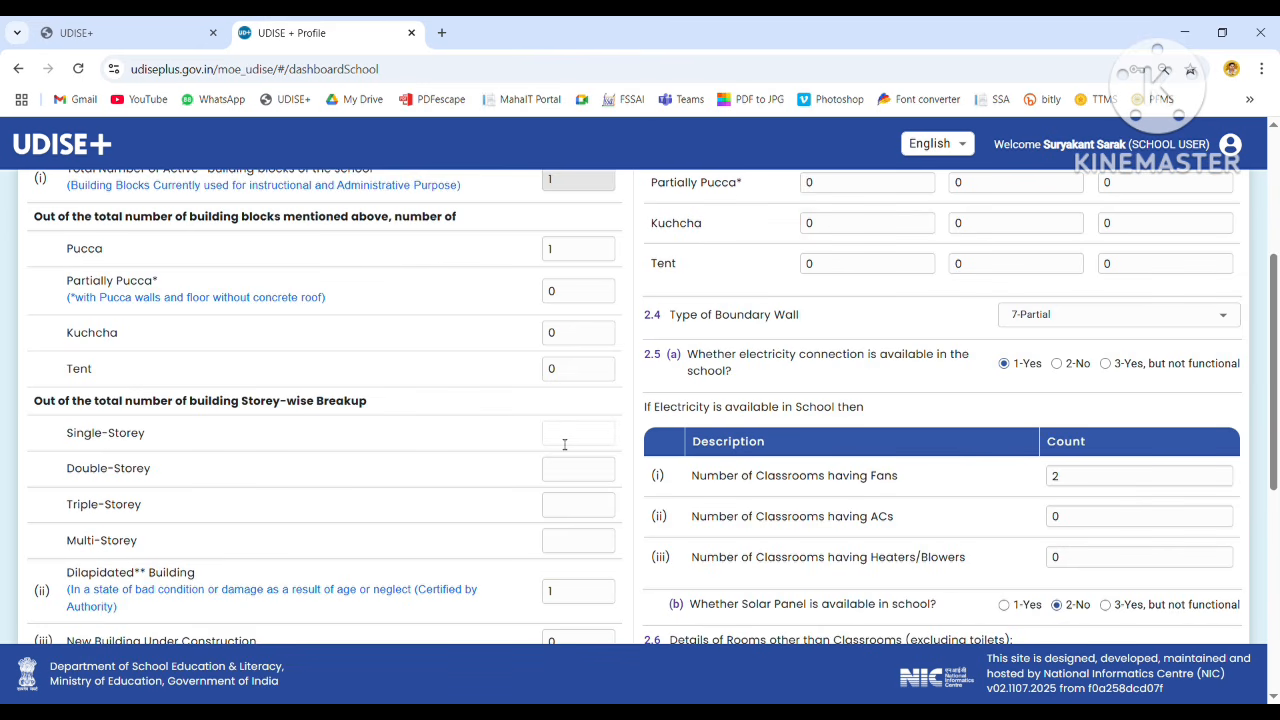
key("Tab")
key("Tab")
key("Tab")
type("0")
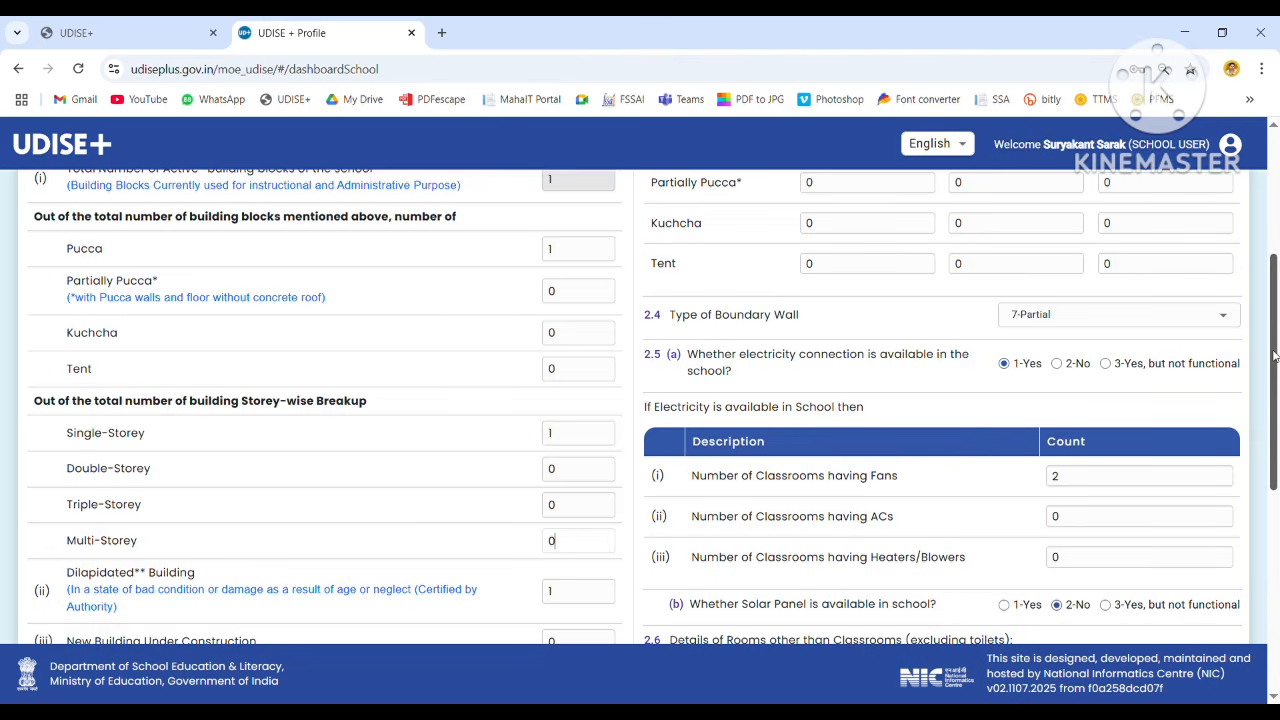
Check the dilapidated and under-construction building counts in 2.2 and the classroom counts by category in 2.3 (a).
scroll(1274, 357, "down", 3)
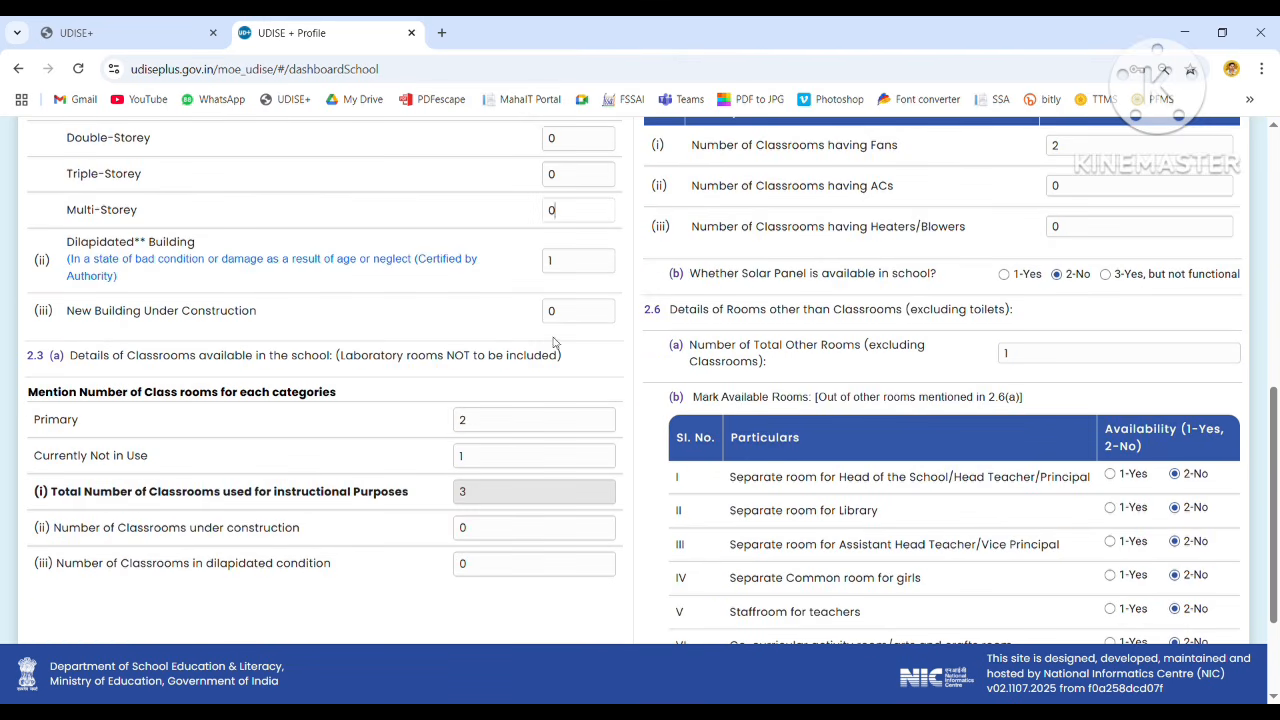
left_click_drag(66, 244, 224, 261)
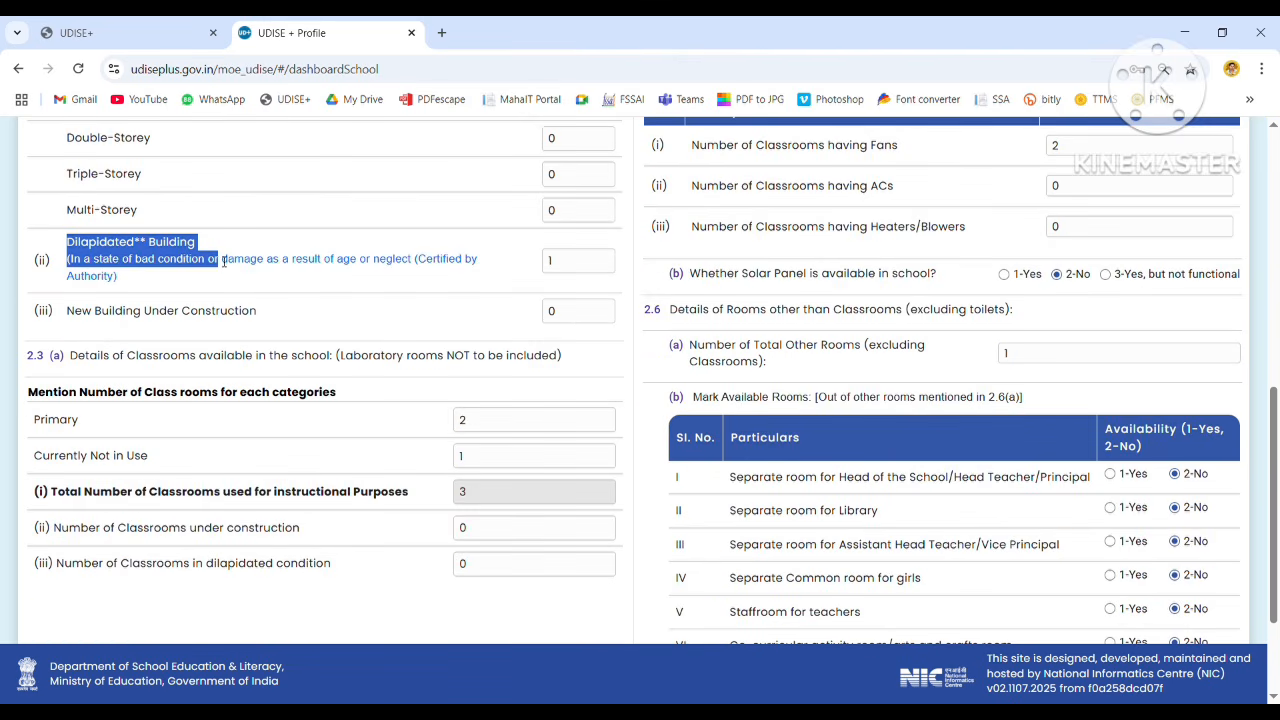
left_click(604, 277)
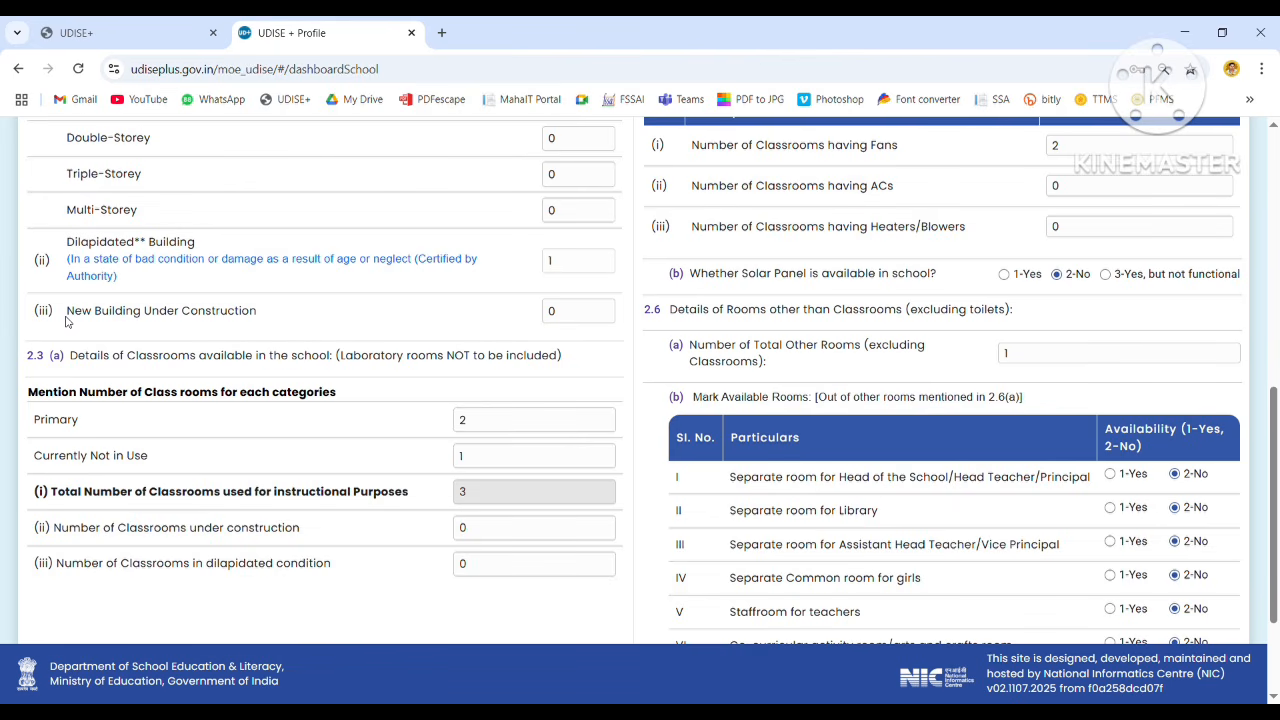
left_click_drag(66, 316, 272, 317)
left_click(600, 316)
double_click(43, 427)
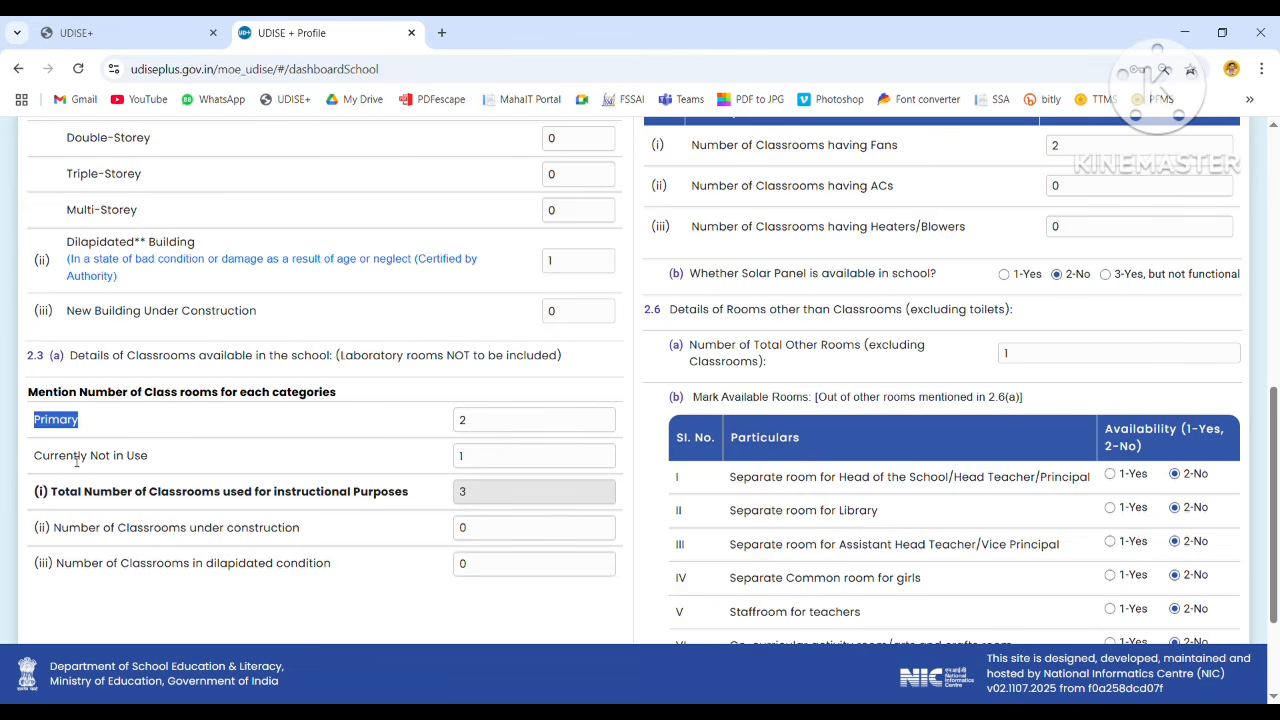
double_click(76, 458)
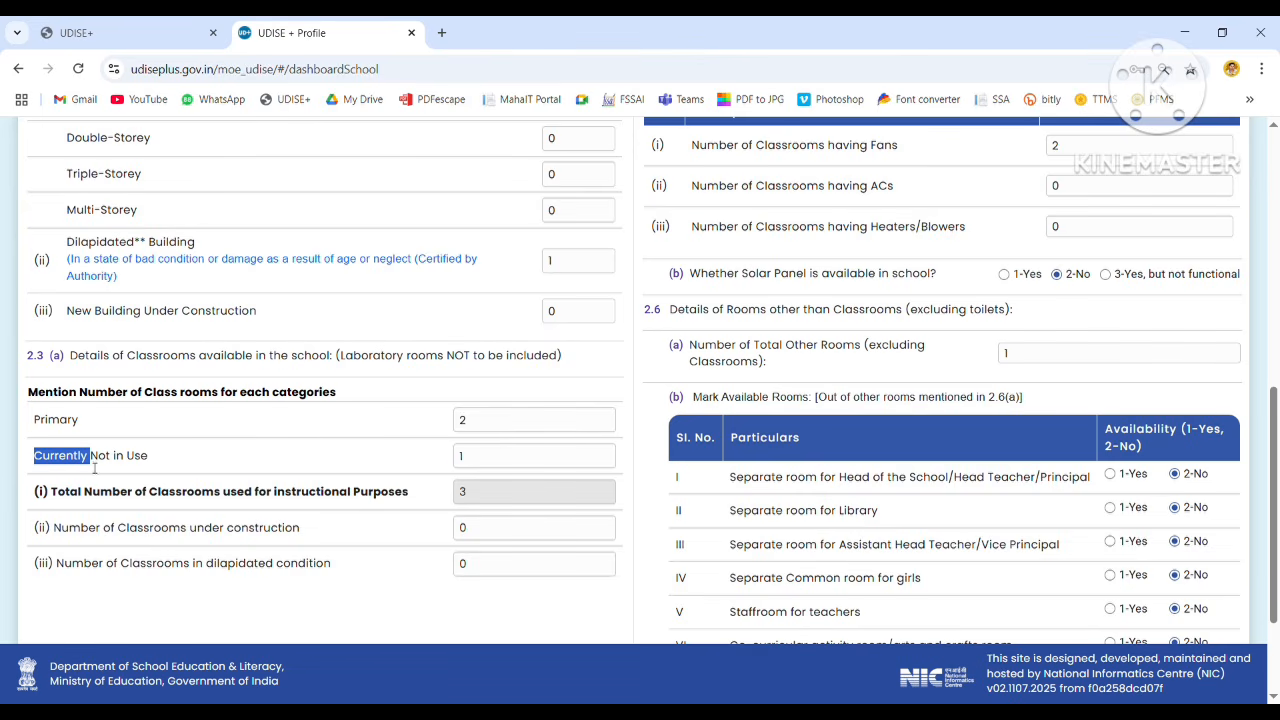
triple_click(150, 530)
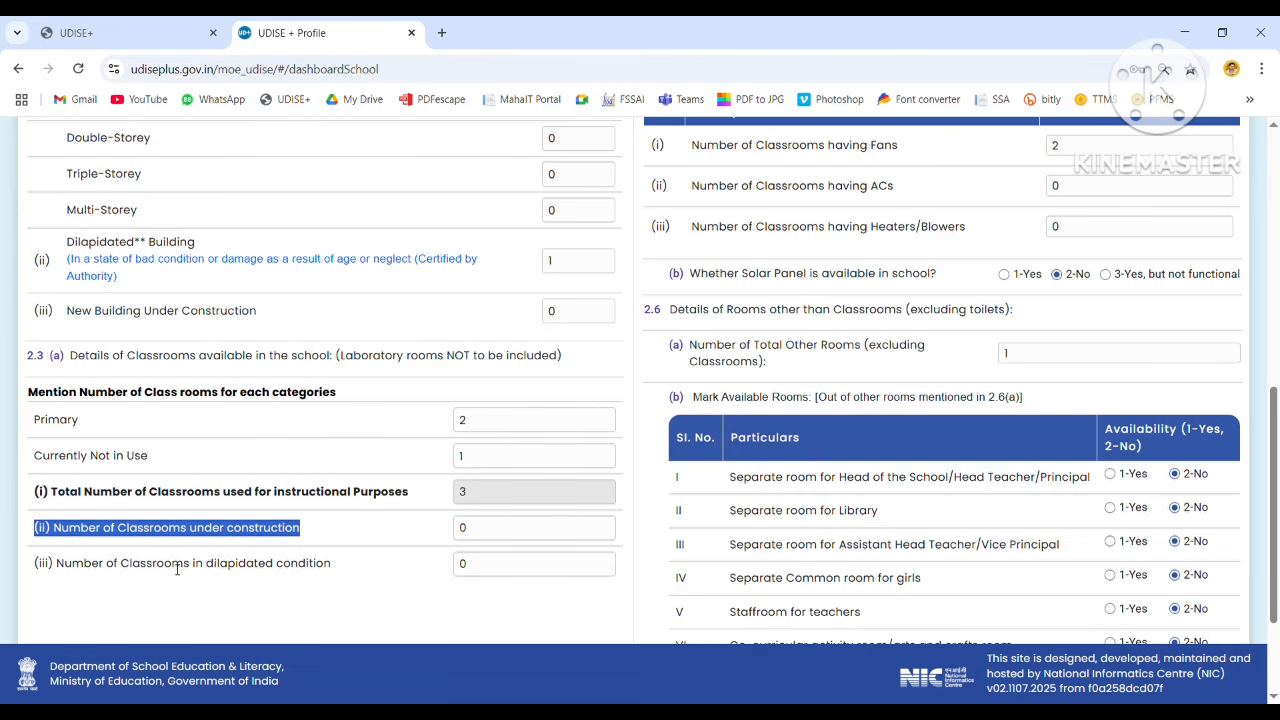
triple_click(177, 565)
Check the classrooms by condition in 2.3 (b), the boundary wall type in 2.4 and the electricity details in 2.5.
left_click_drag(1277, 470, 1277, 286)
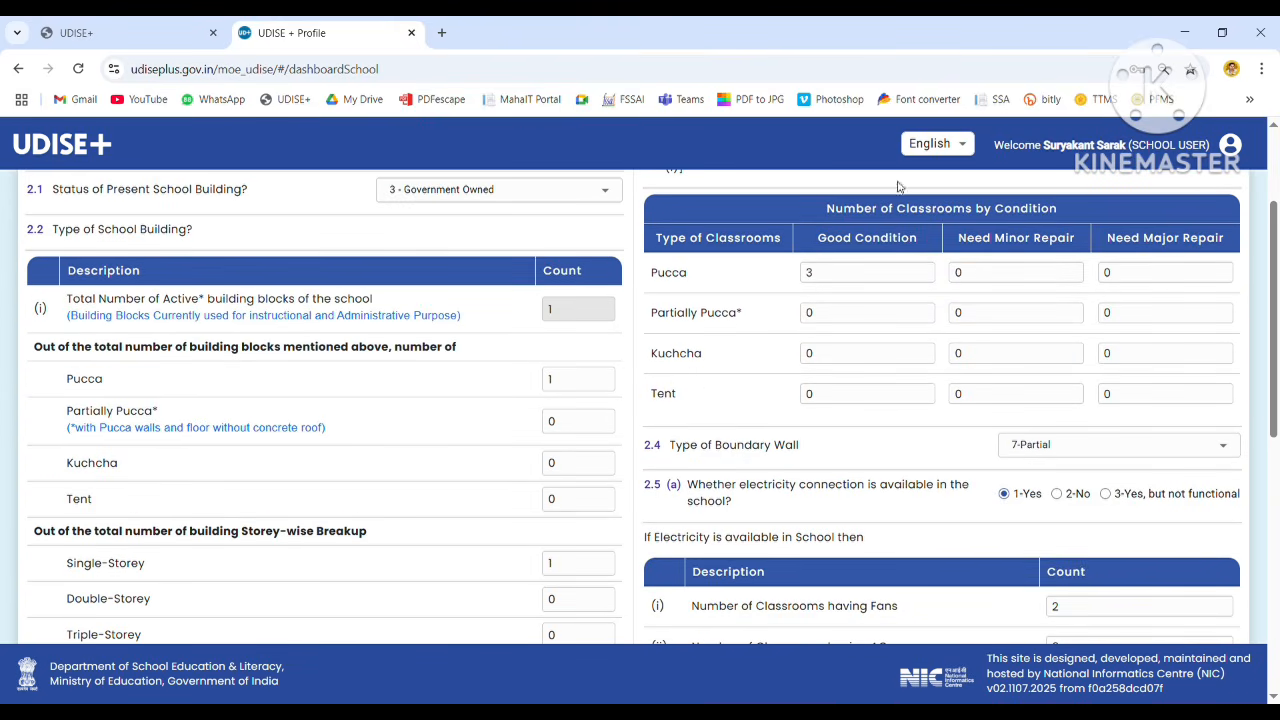
left_click_drag(812, 215, 1170, 205)
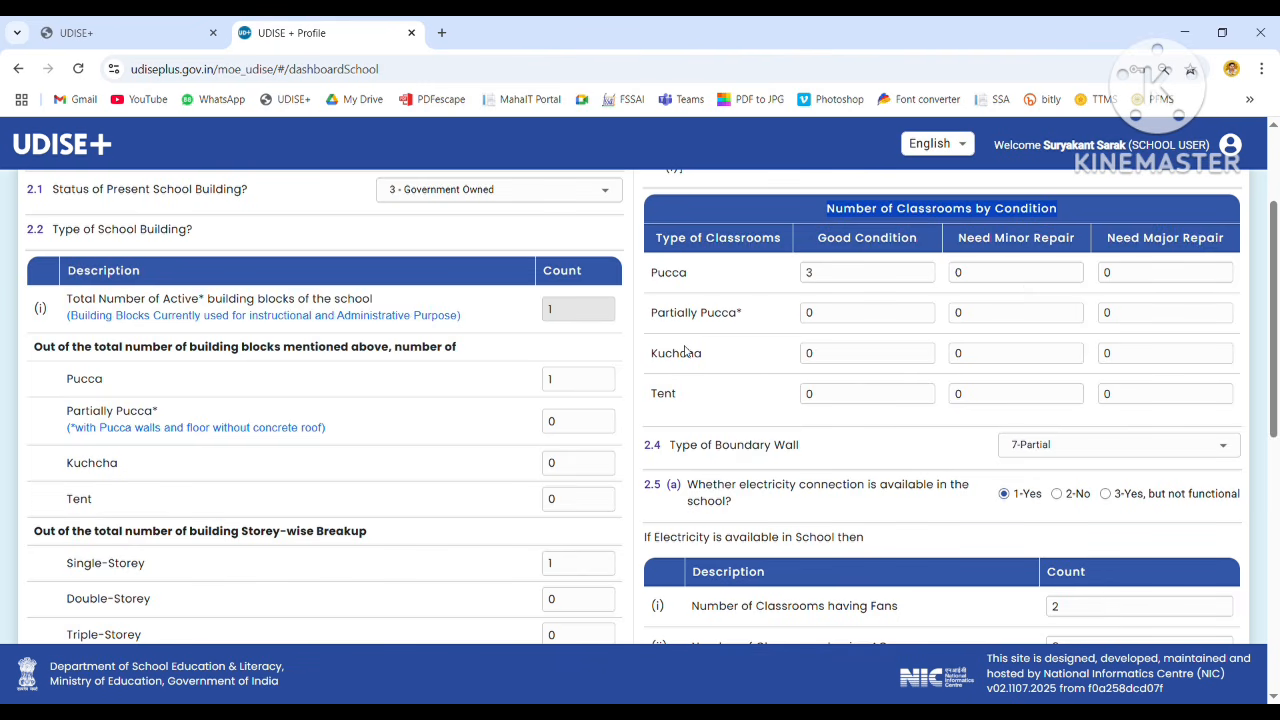
left_click_drag(699, 447, 815, 452)
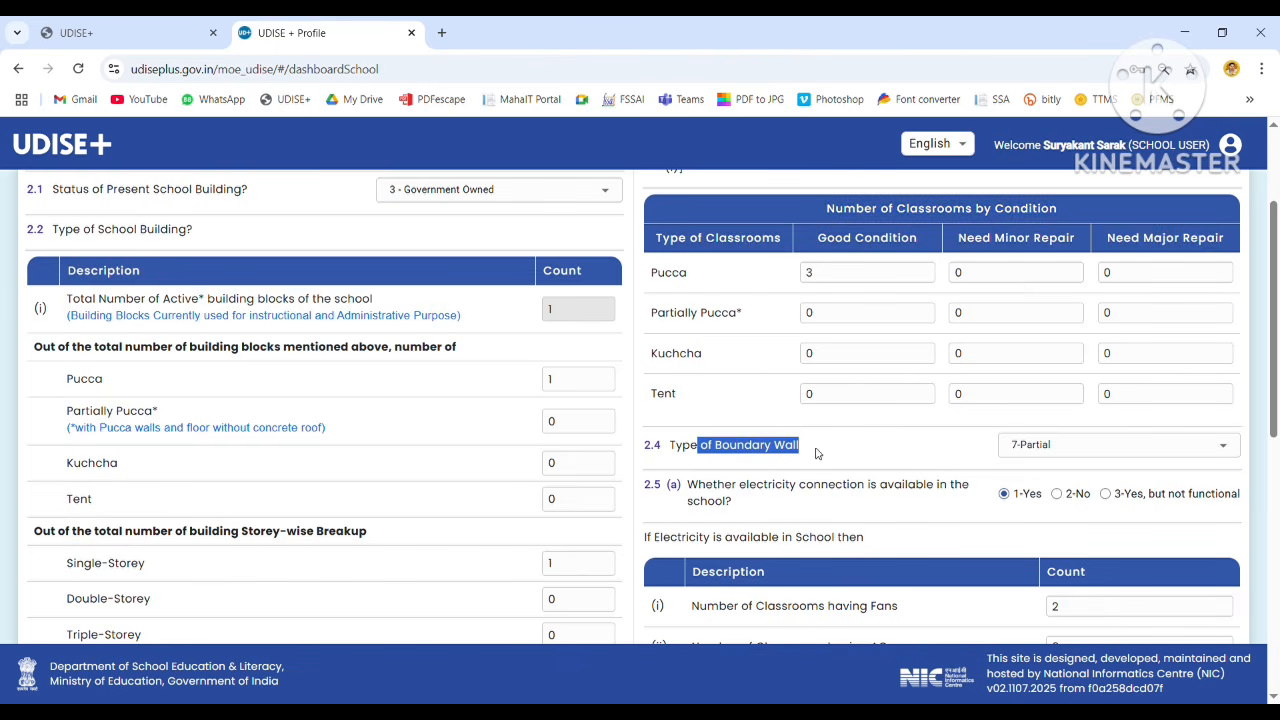
left_click_drag(1277, 346, 1277, 458)
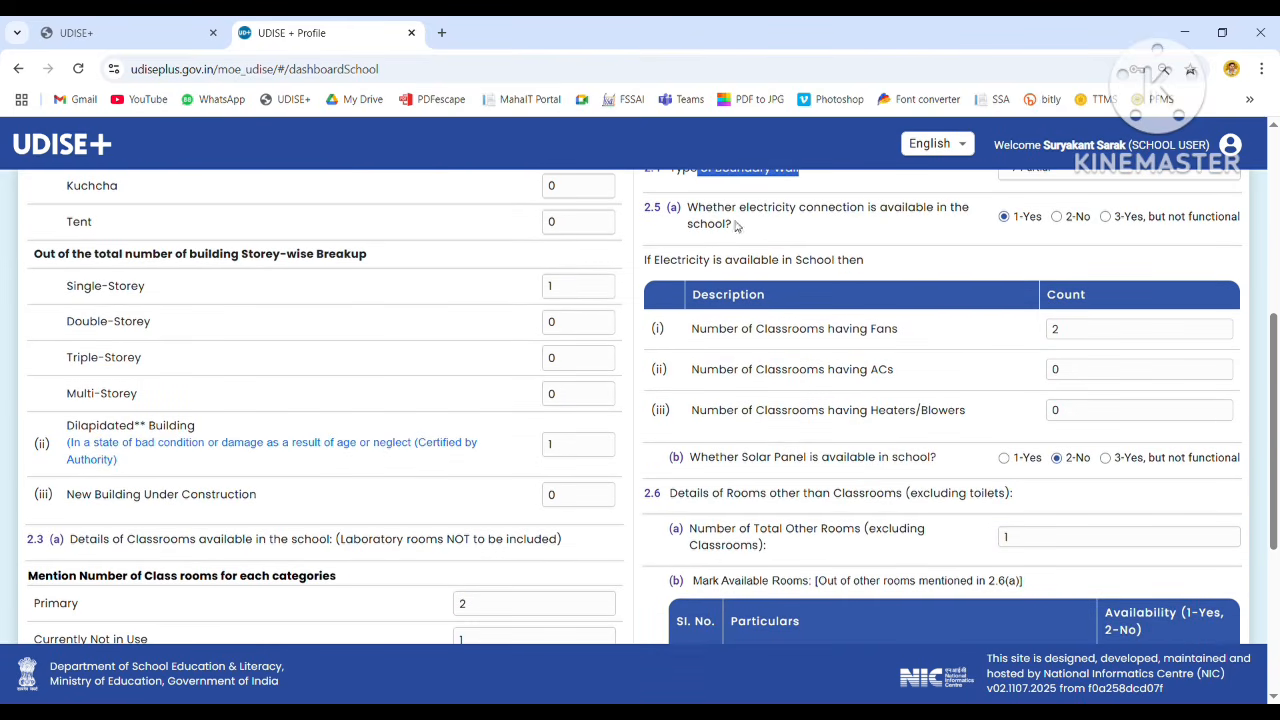
left_click_drag(743, 208, 928, 210)
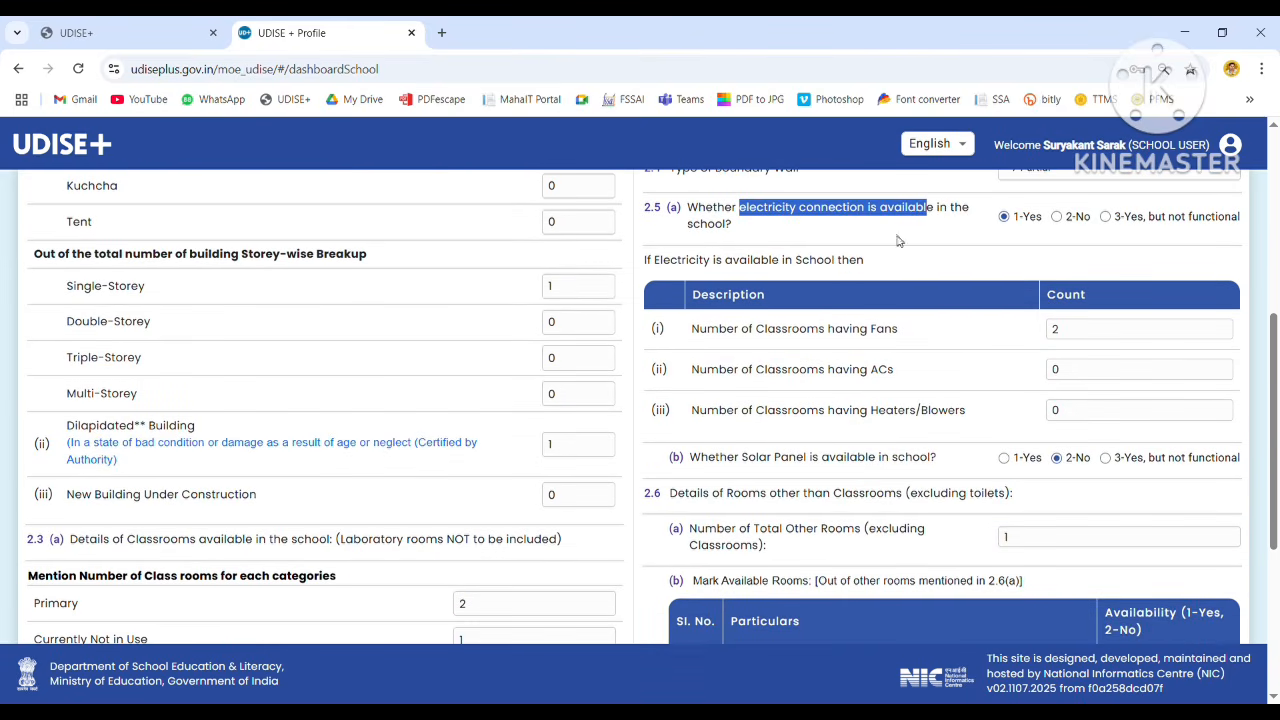
left_click_drag(757, 330, 906, 335)
left_click_drag(748, 378, 891, 383)
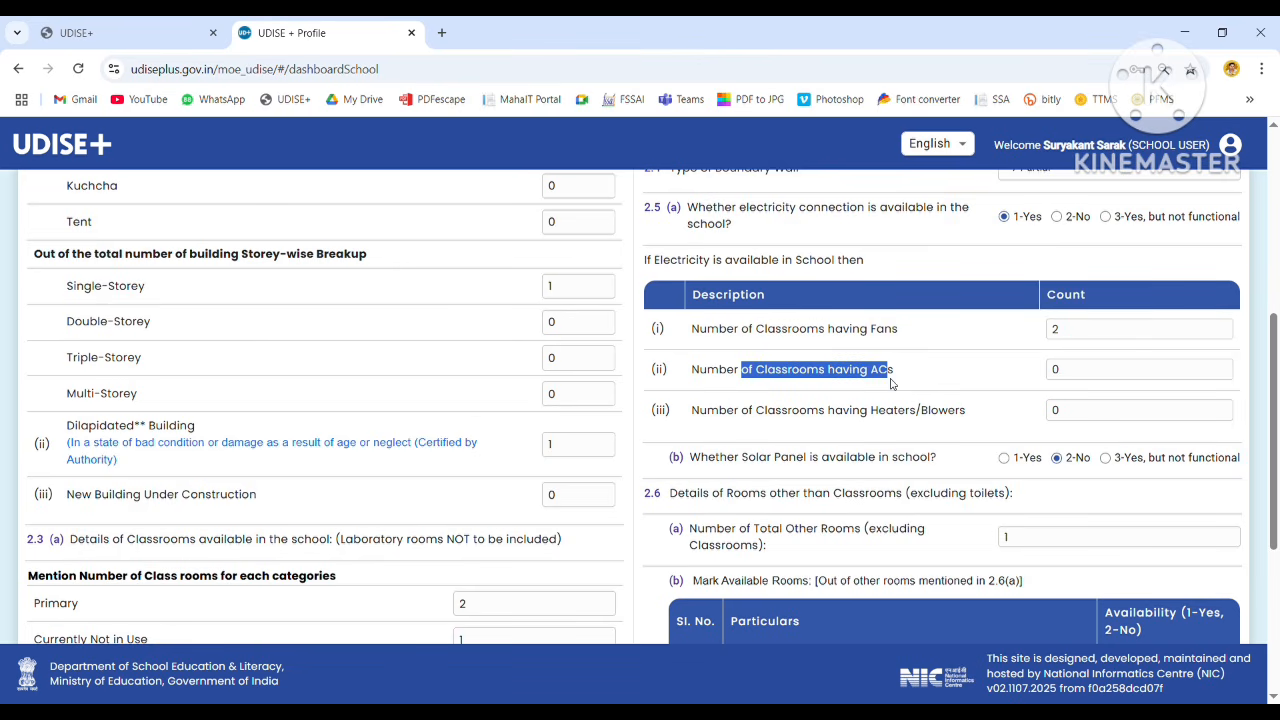
left_click_drag(827, 424, 956, 432)
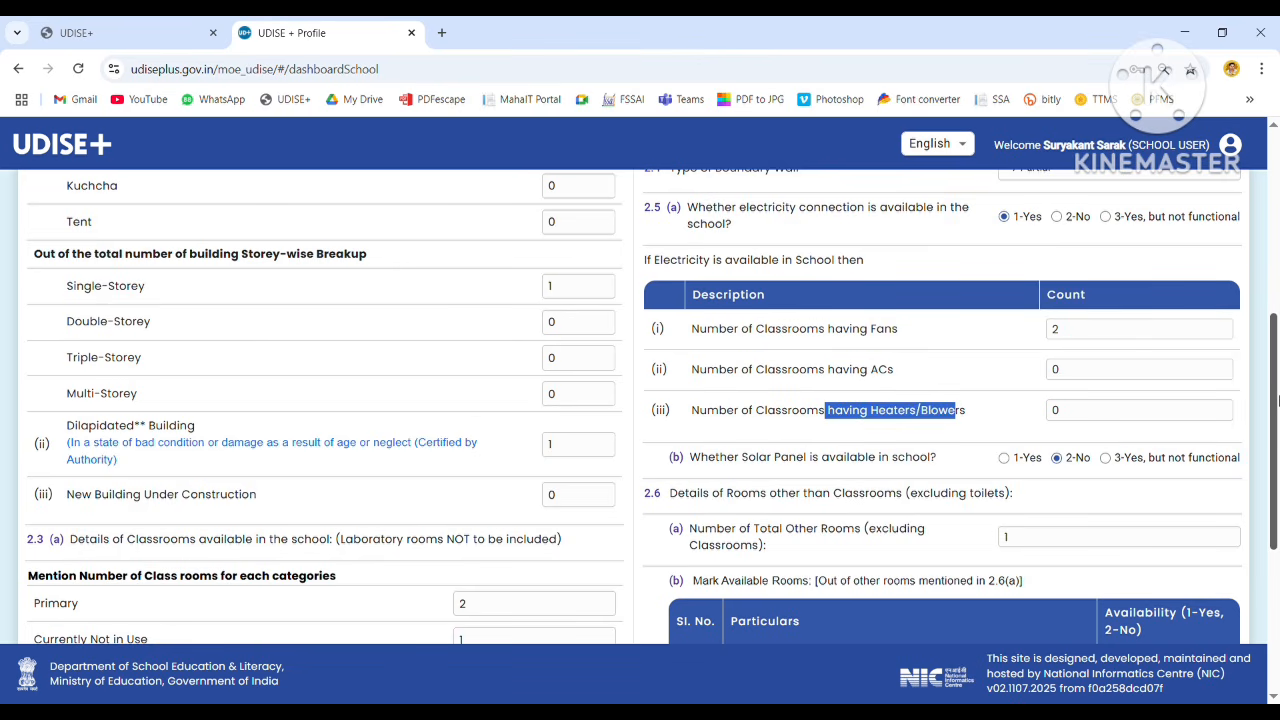
Review the total and available other rooms in 2.6, and save and proceed to 2.7.
scroll(1277, 500, "down", 3)
left_click_drag(1277, 500, 1277, 528)
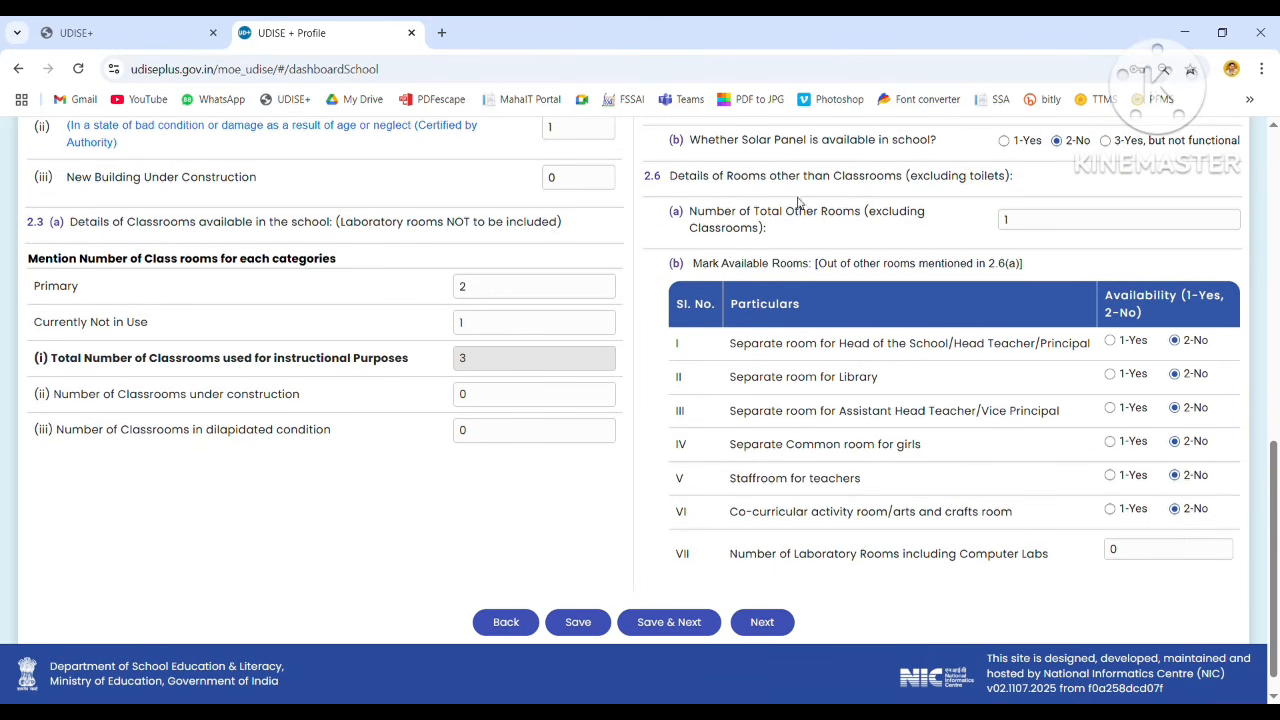
left_click_drag(753, 213, 891, 213)
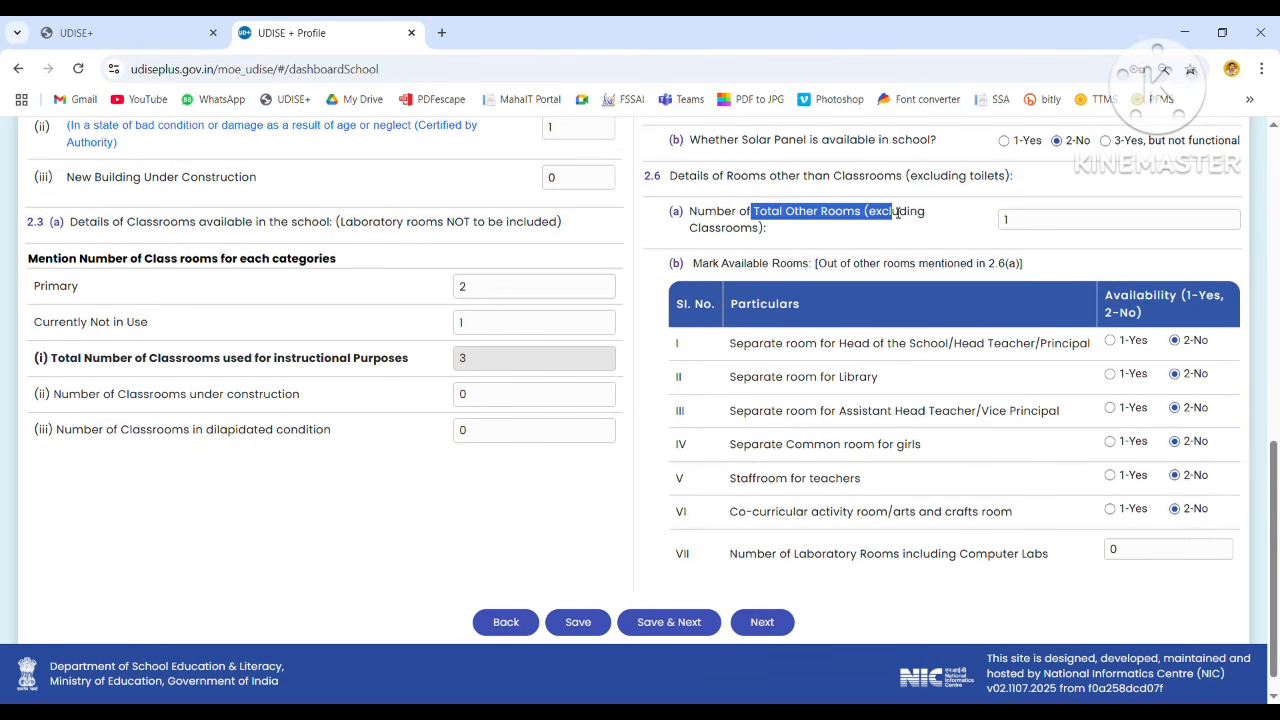
left_click_drag(737, 345, 1077, 377)
left_click(977, 377)
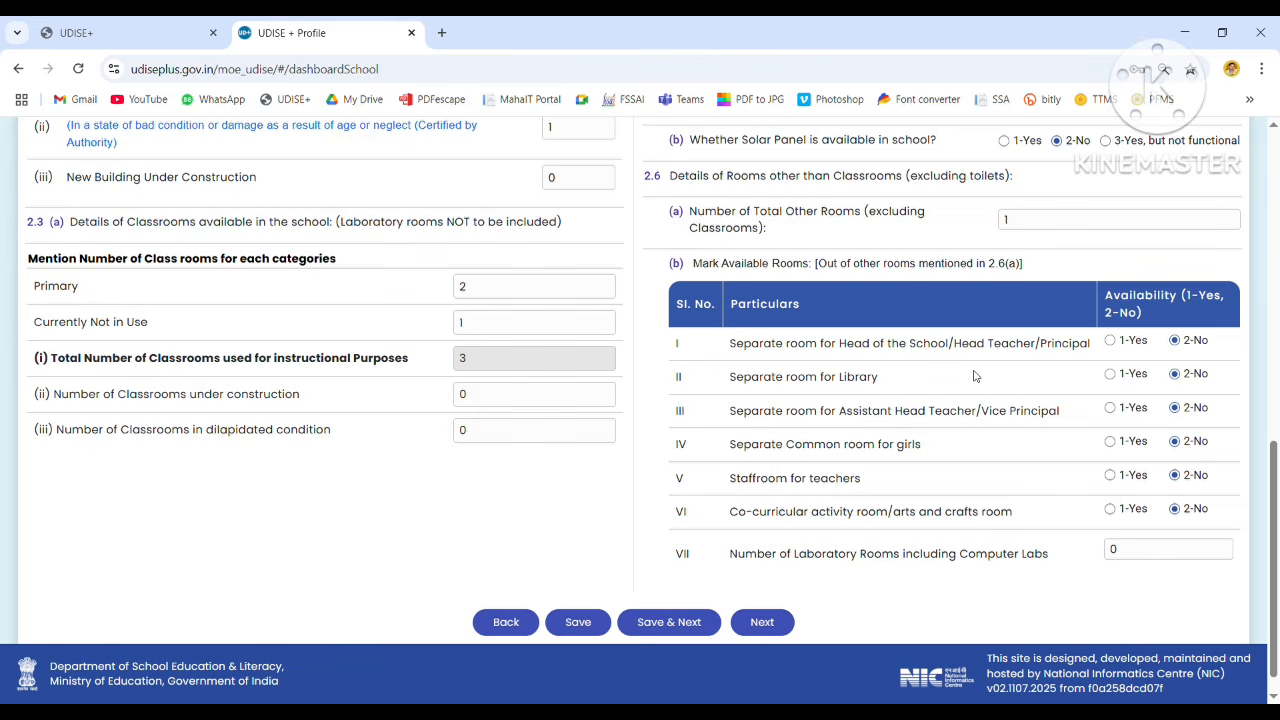
left_click_drag(934, 421, 1043, 423)
left_click_drag(846, 452, 948, 456)
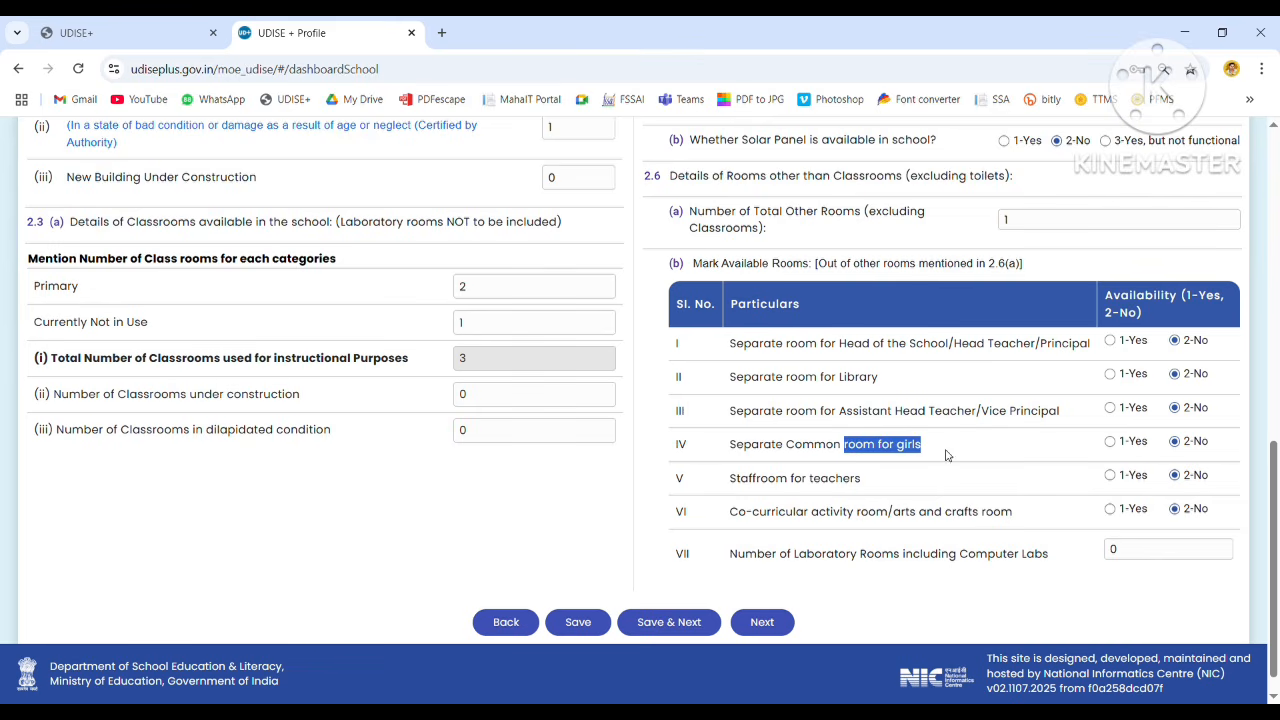
left_click_drag(809, 481, 1002, 514)
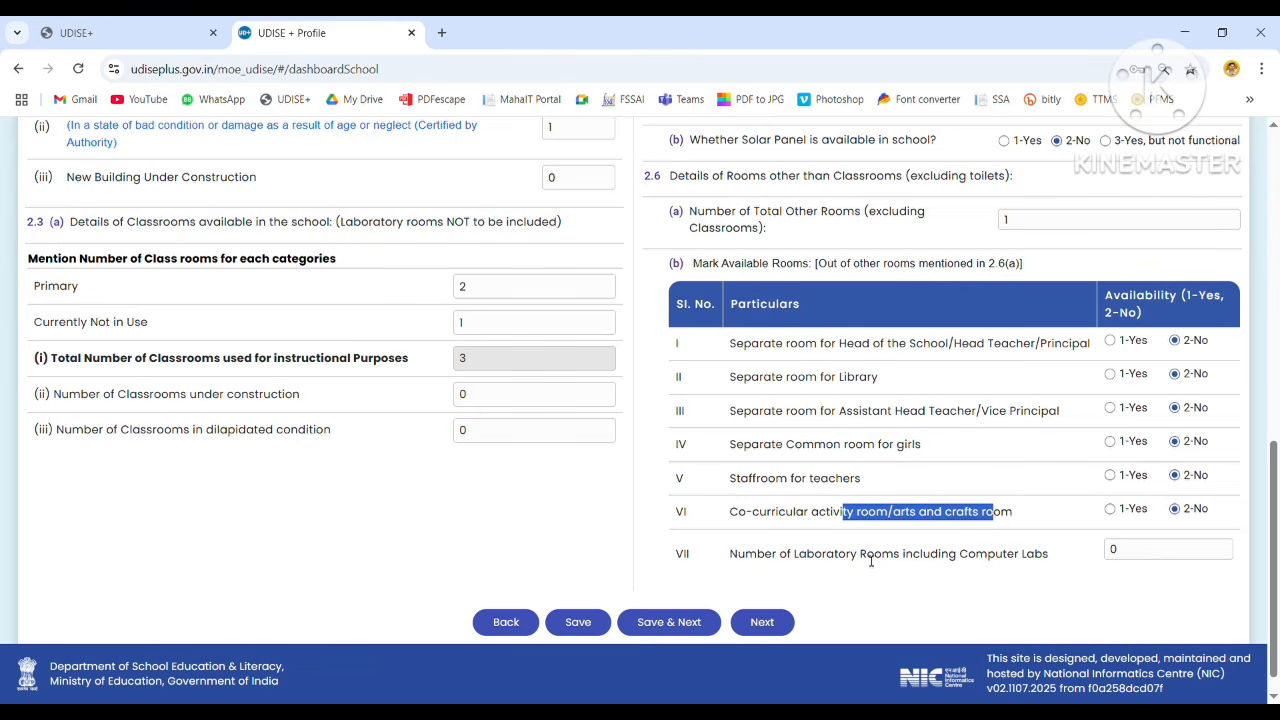
left_click_drag(871, 562, 1011, 566)
left_click(1036, 606)
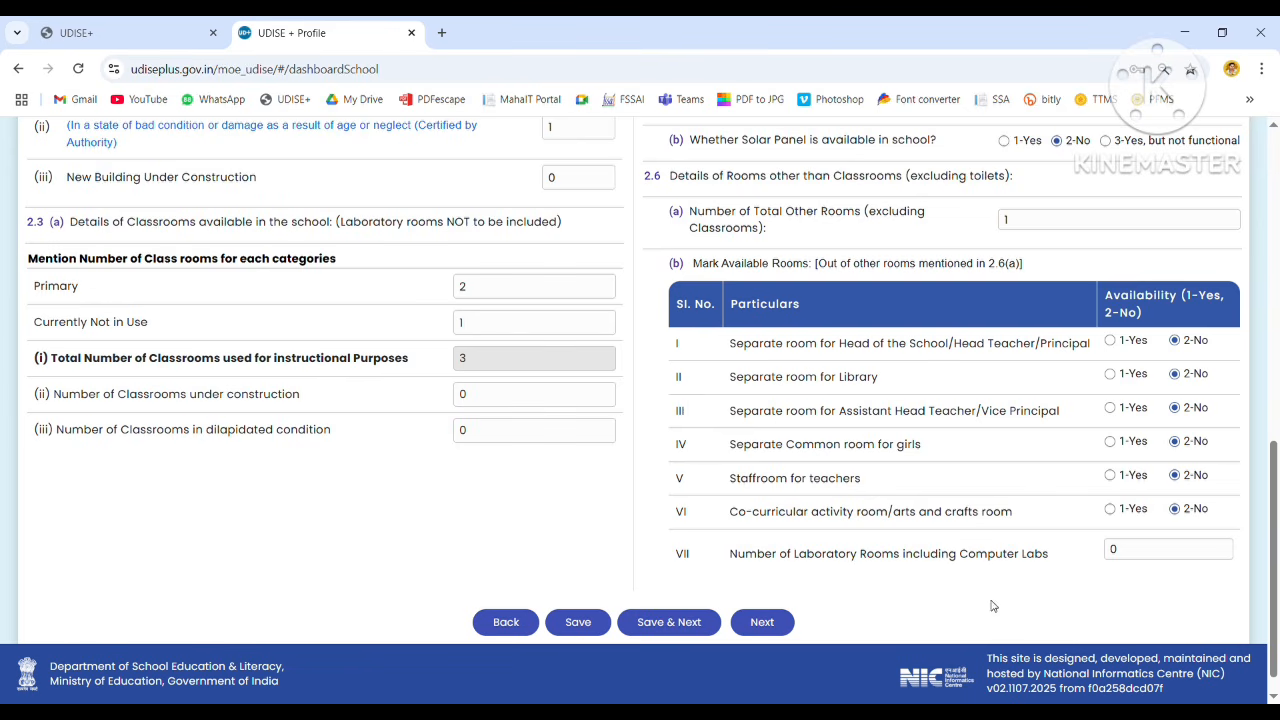
left_click(689, 622)
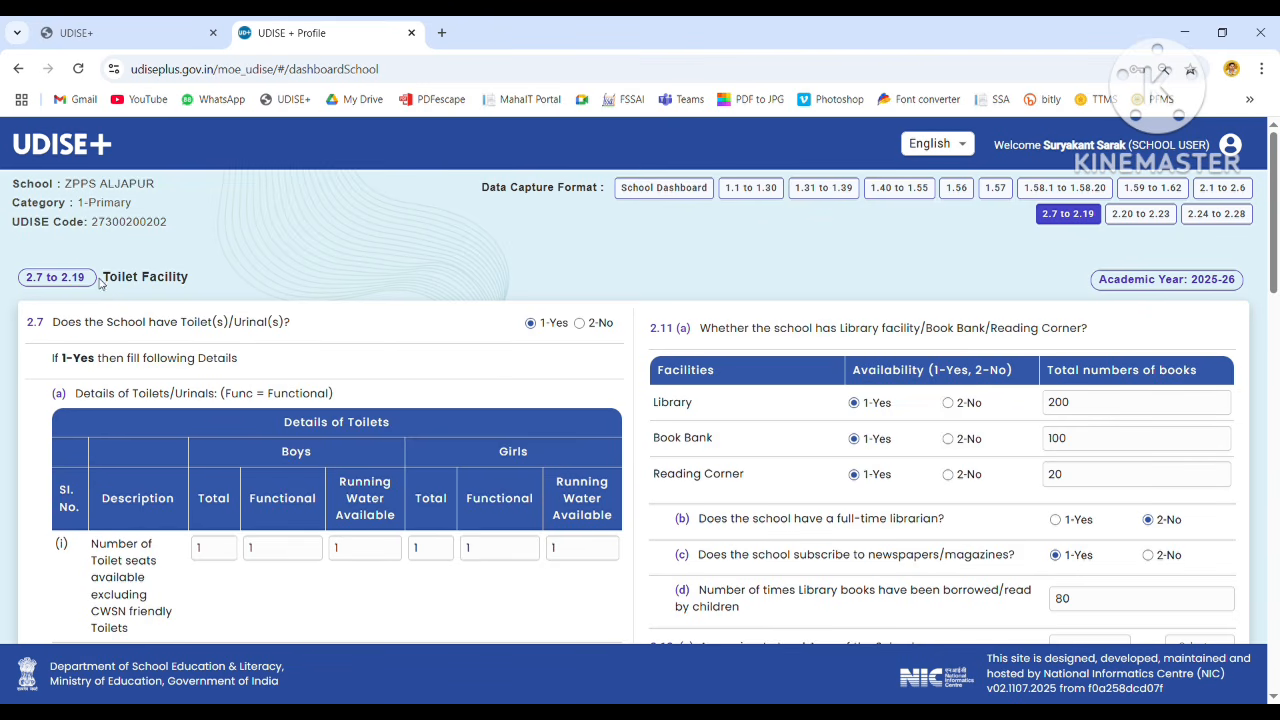
Set the running water availability of CWSN friendly toilet seats in 2.7 to 0 for both Boys and Girls.
left_click_drag(100, 284, 298, 328)
left_click(465, 357)
left_click_drag(1276, 258, 1277, 318)
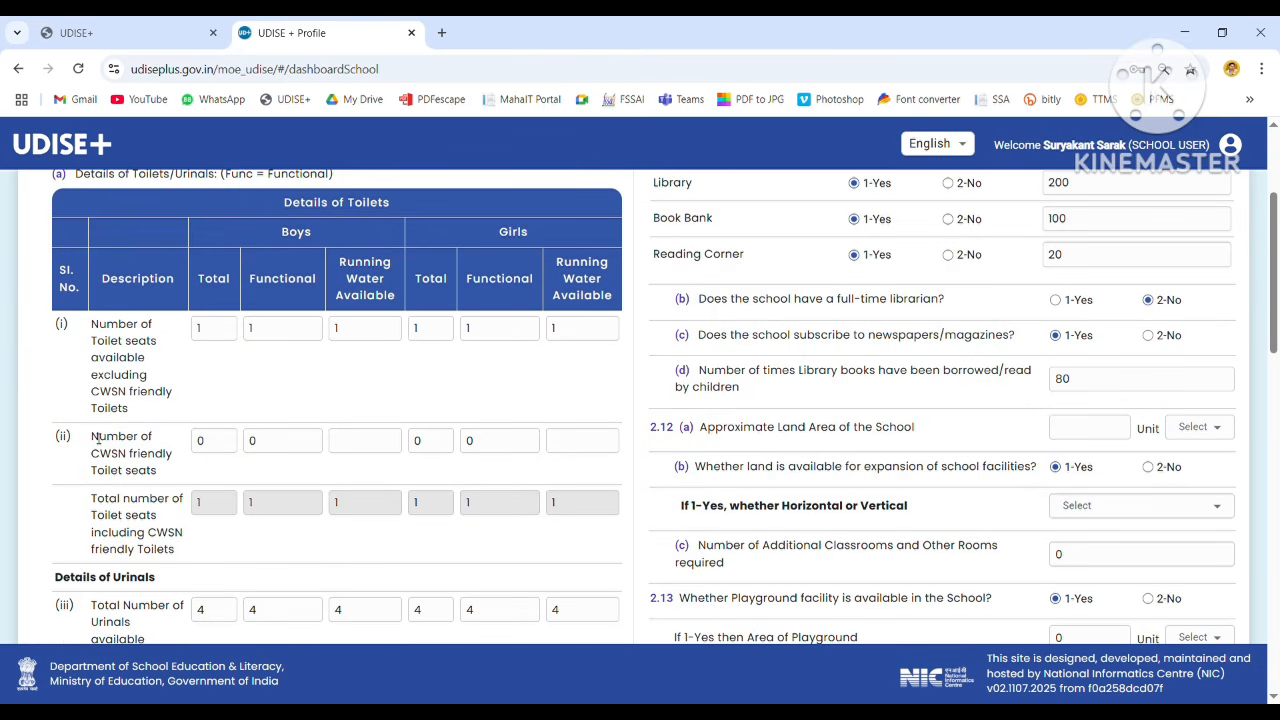
left_click_drag(117, 437, 162, 477)
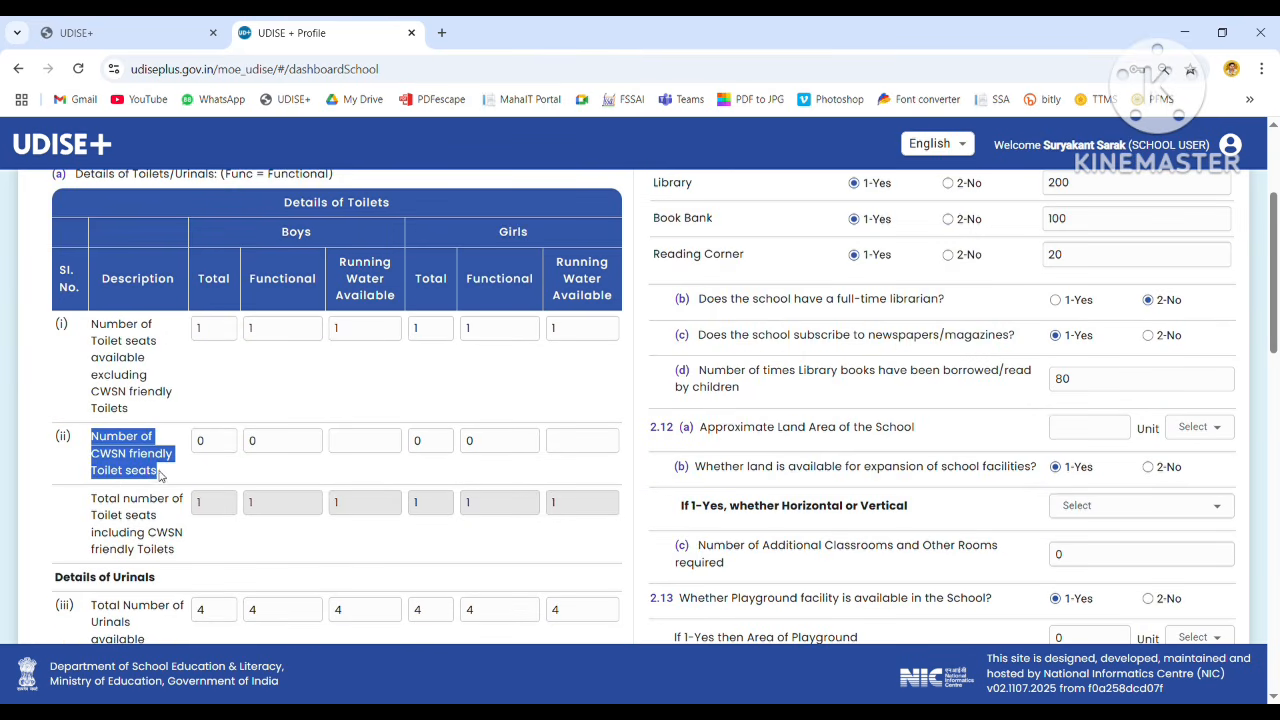
left_click(372, 455)
type("0")
key("Tab")
key("Tab")
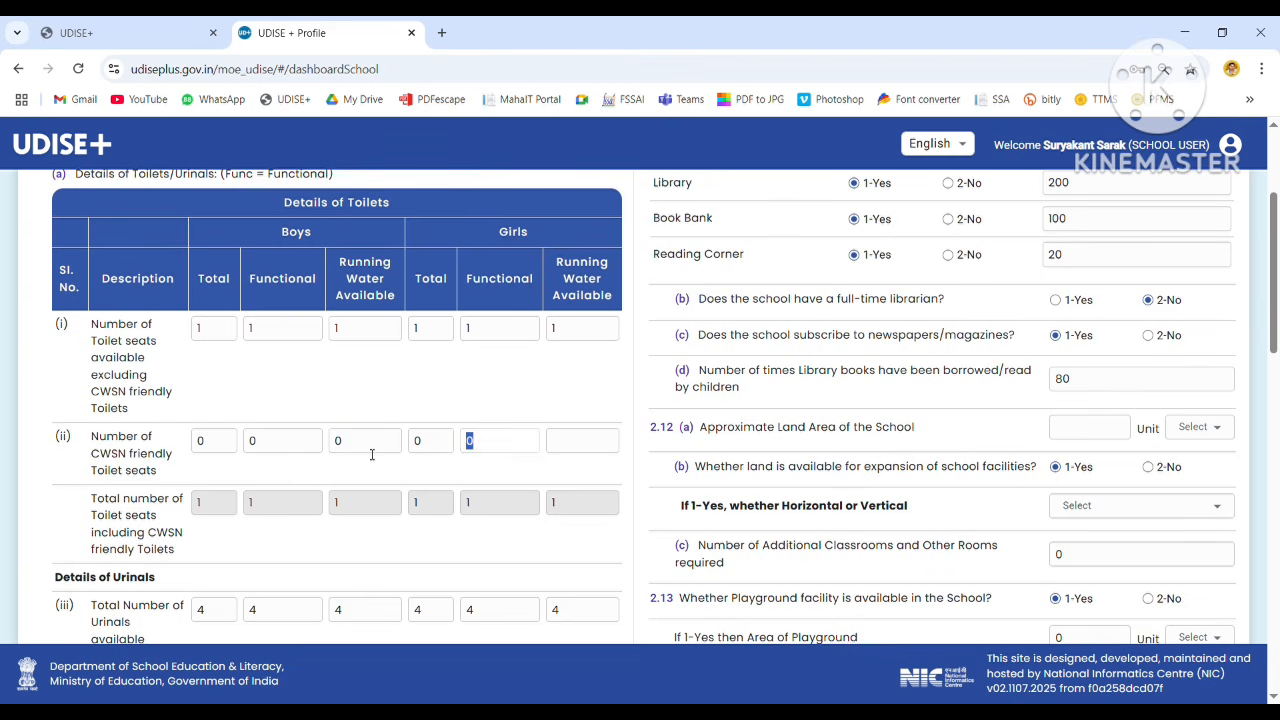
key("Tab")
type("0")
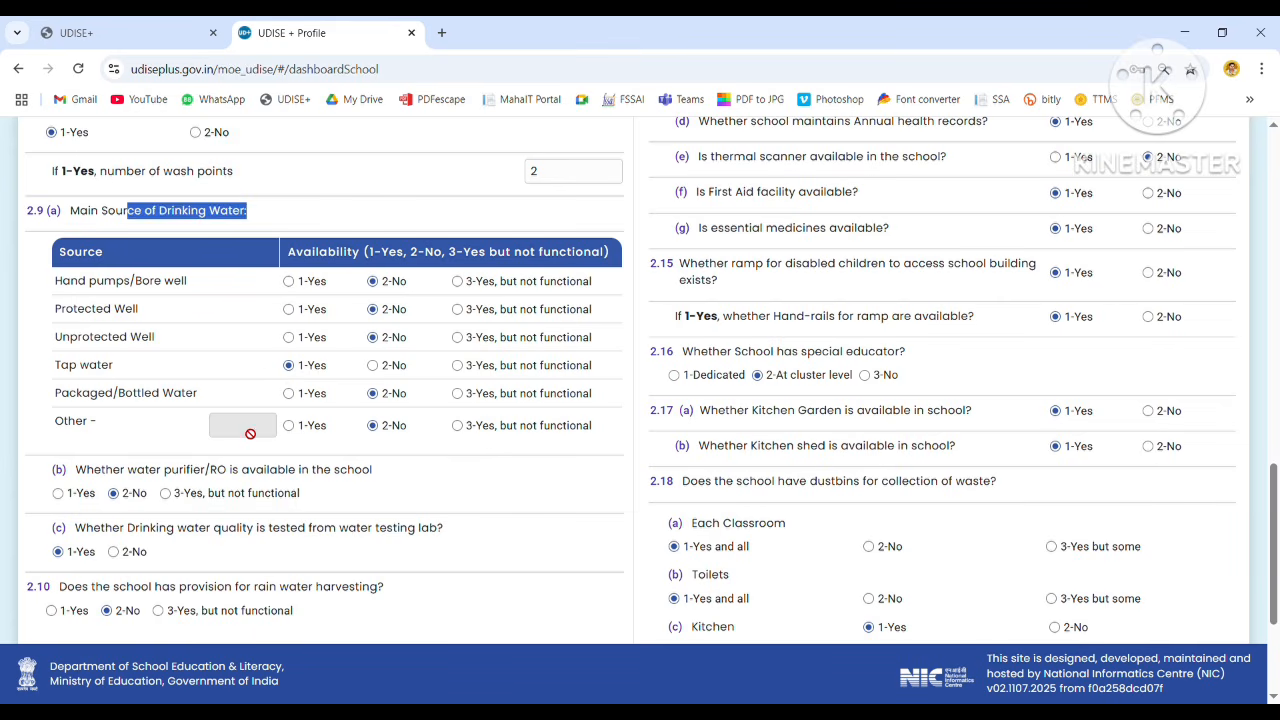
Check the water purifier and water quality testing answers in 2.9 and the rain water harvesting answer in 2.10.
scroll(1266, 520, "down", 2)
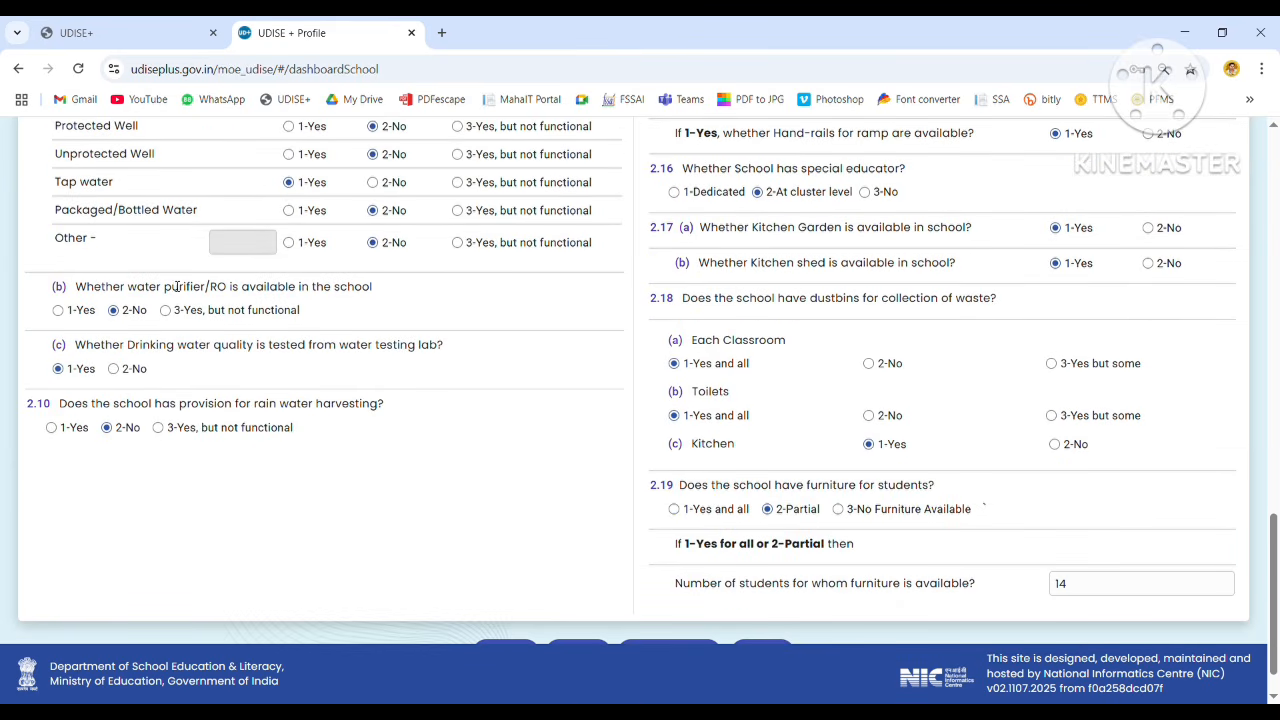
left_click_drag(165, 287, 378, 292)
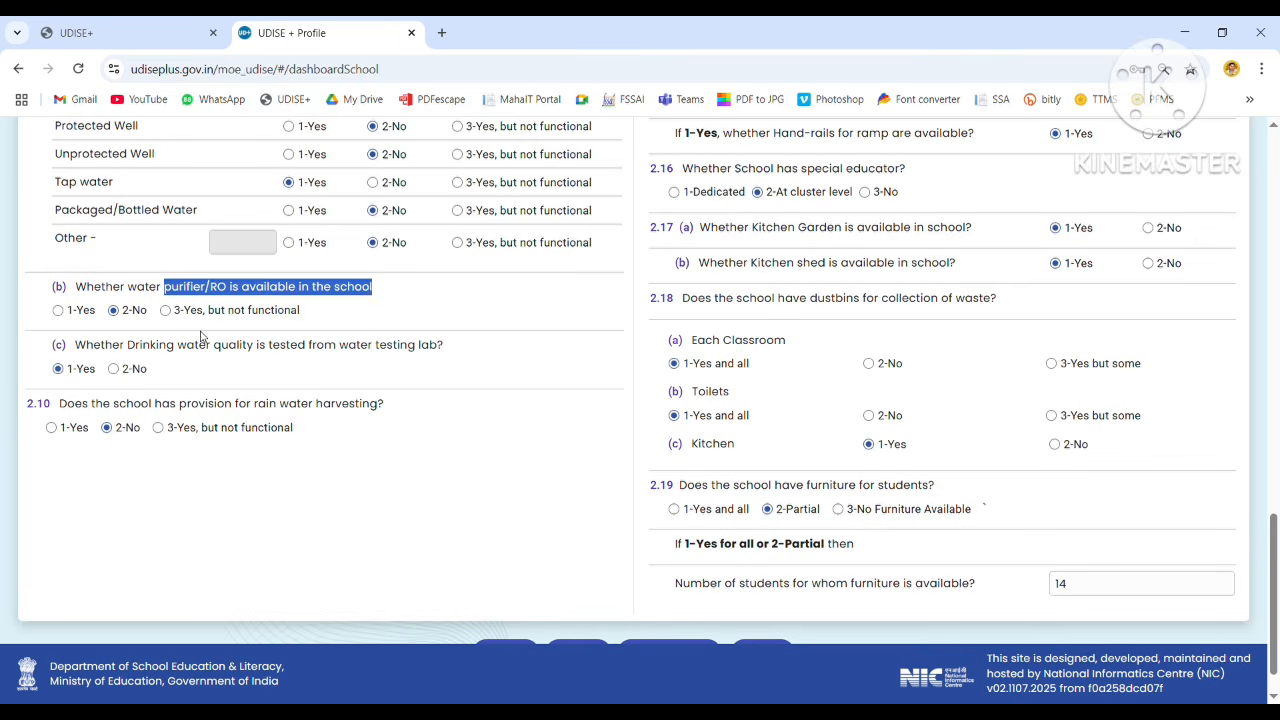
left_click_drag(200, 344, 456, 357)
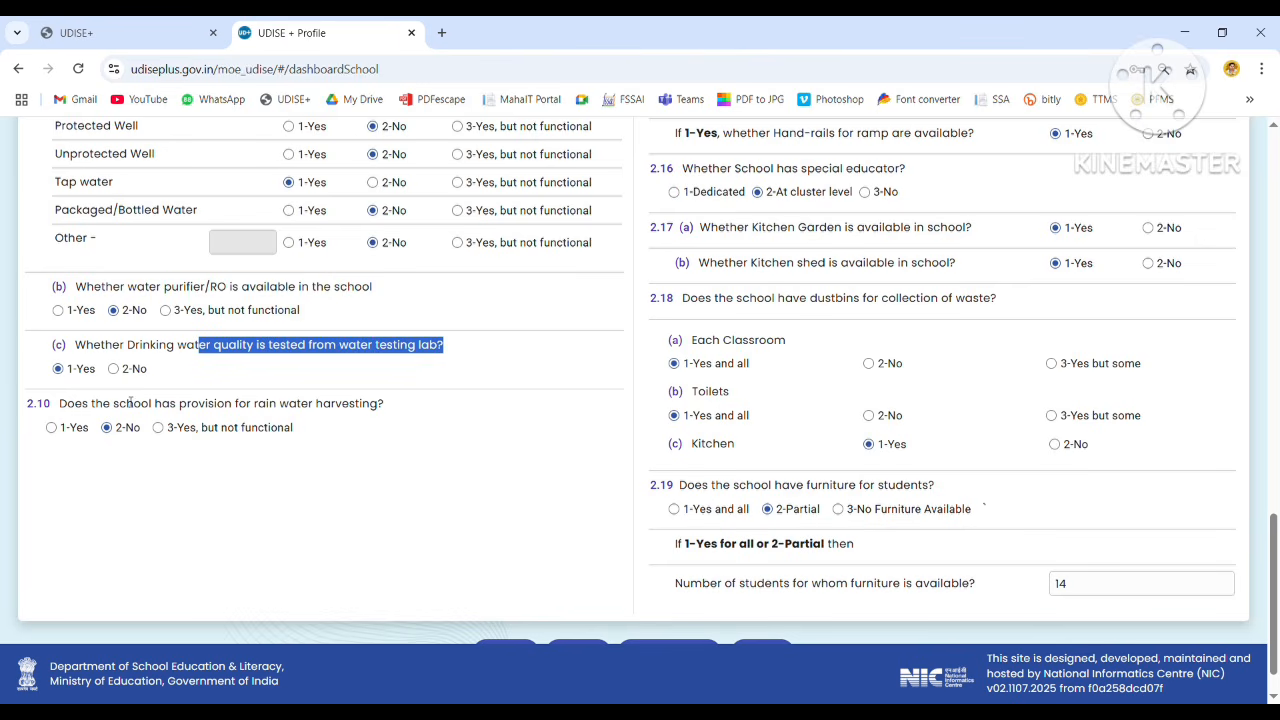
left_click_drag(113, 403, 433, 404)
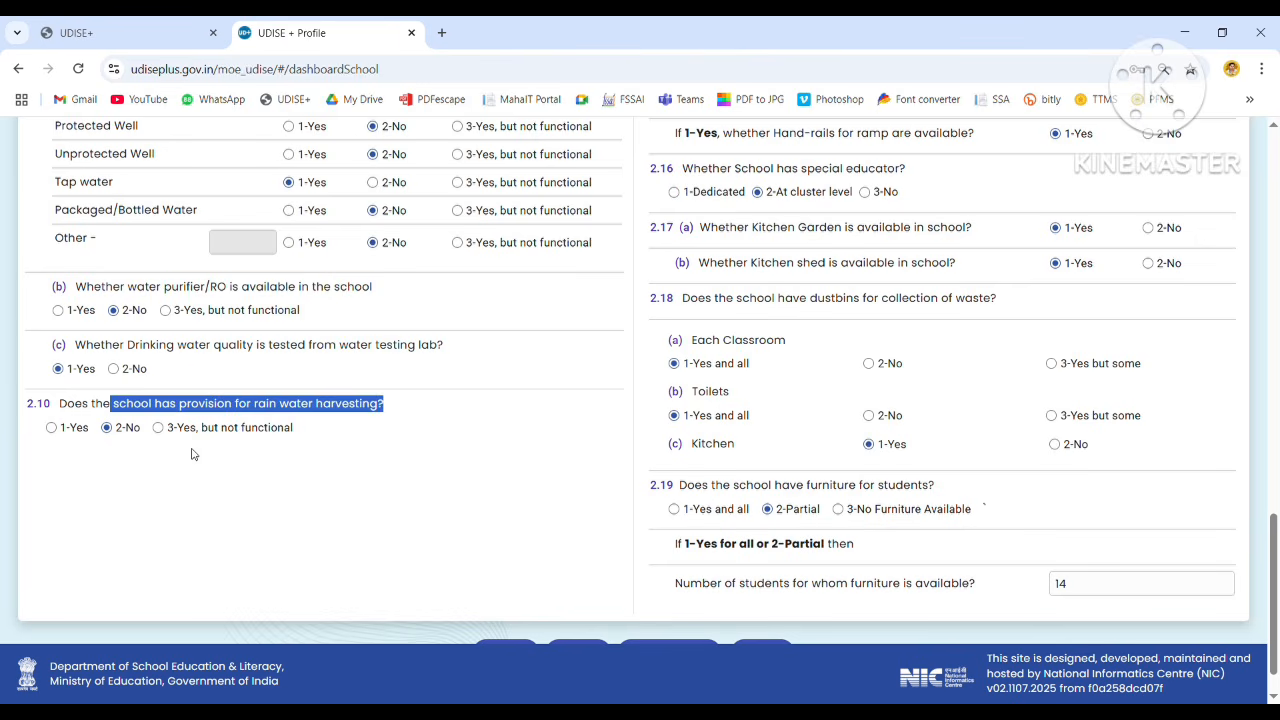
Review the library, book bank and reading corner details, librarian, newspaper subscription and books borrowed answers in 2.11.
left_click_drag(1275, 555, 1272, 197)
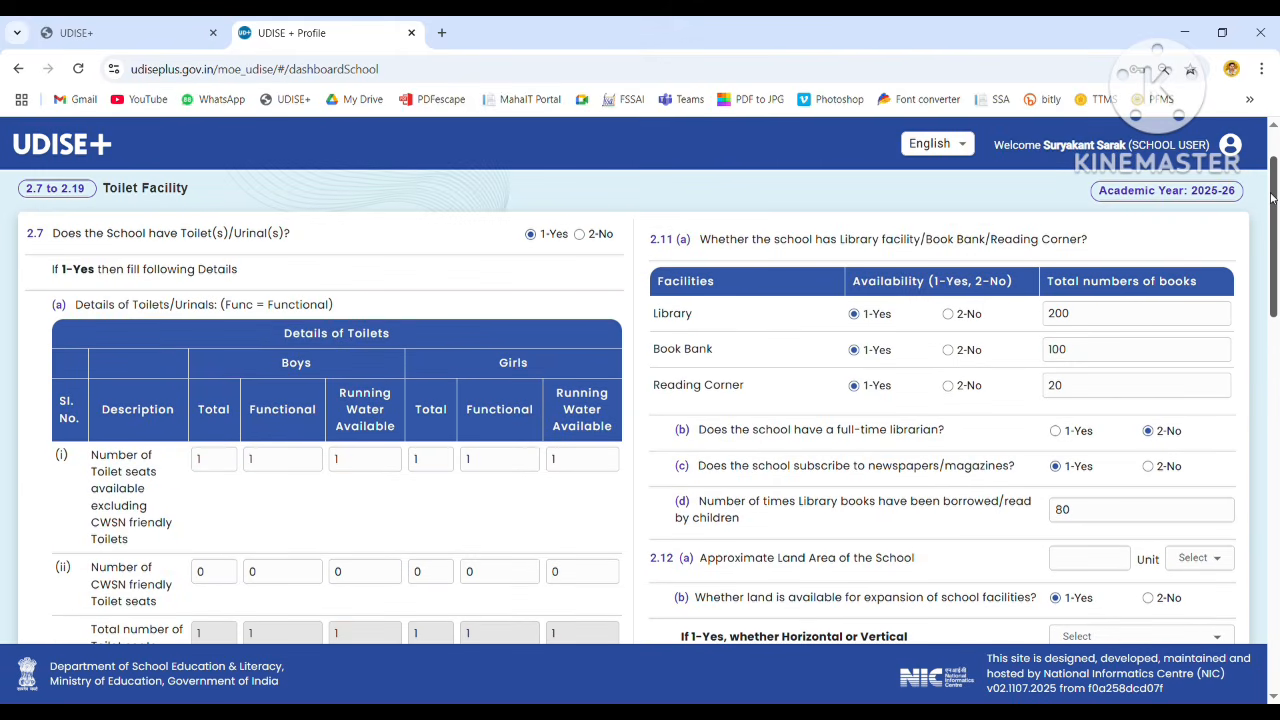
double_click(675, 313)
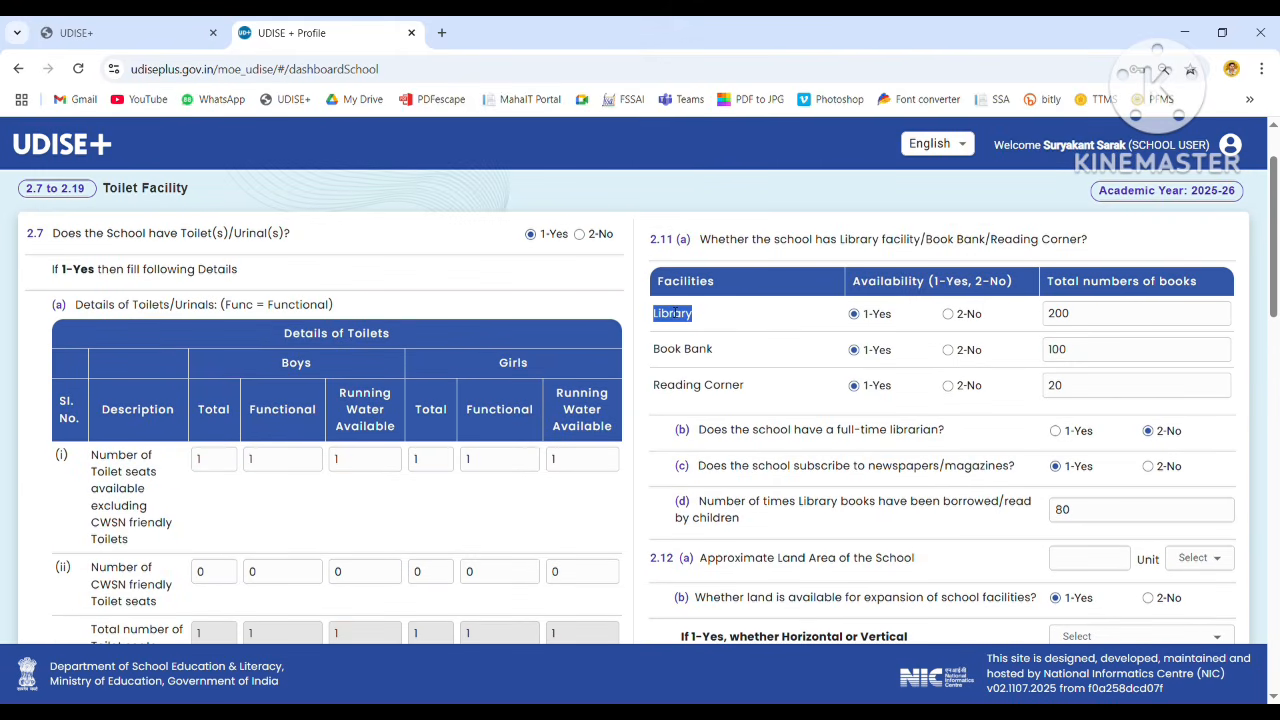
double_click(677, 350)
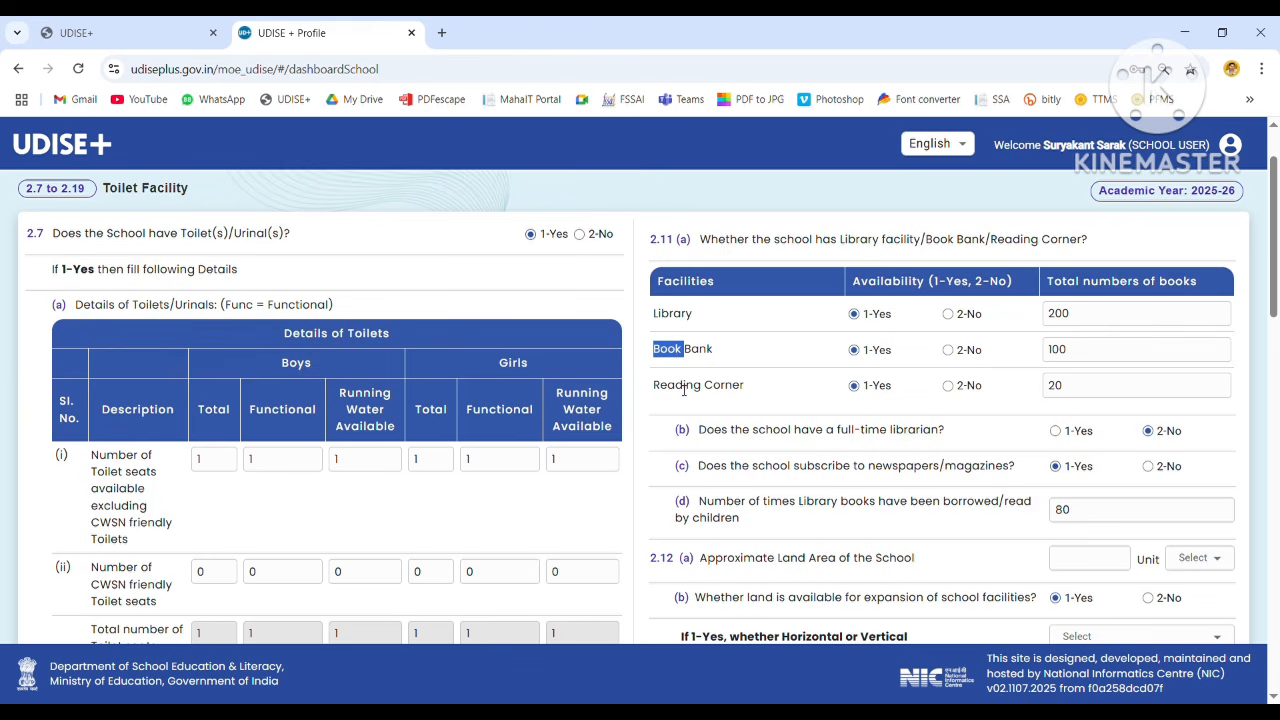
double_click(684, 387)
left_click_drag(785, 432, 984, 440)
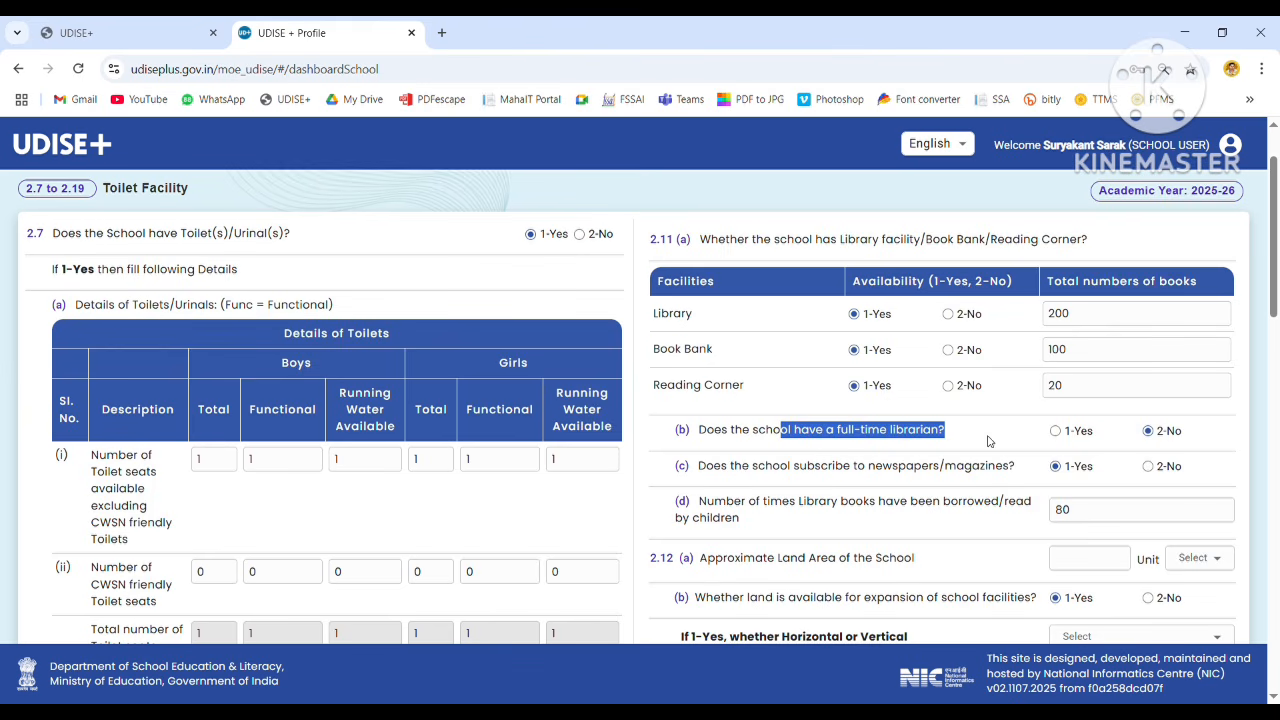
left_click(857, 481)
left_click_drag(857, 481, 1016, 480)
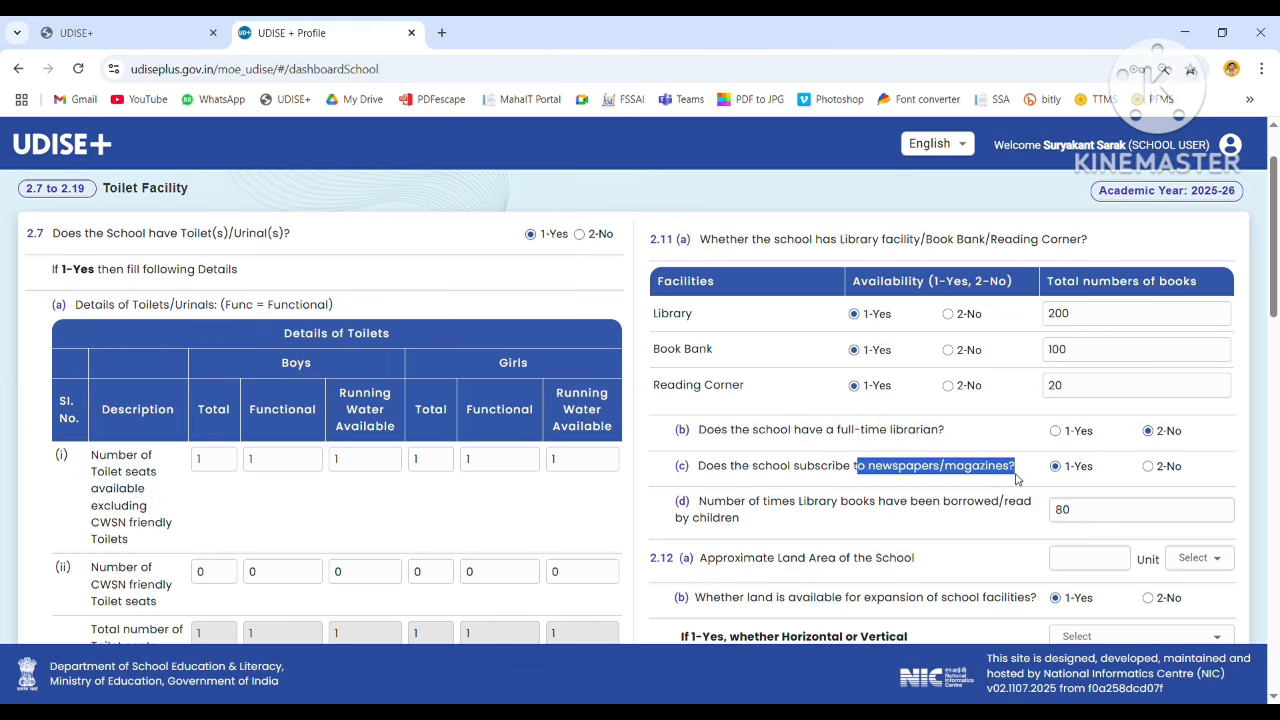
left_click_drag(770, 503, 1064, 508)
Set the approximate land area of the school in 2.12 (a) to 20000 Square Feet.
left_click_drag(1274, 305, 1276, 378)
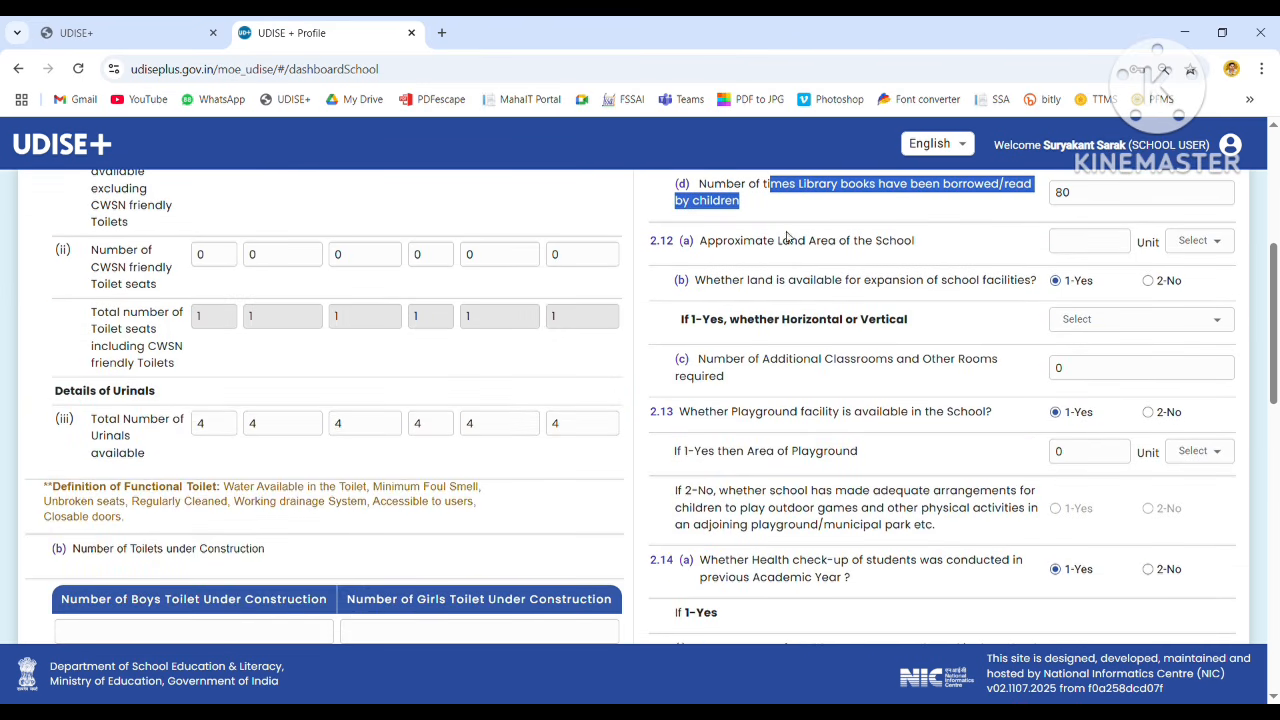
left_click_drag(699, 242, 920, 244)
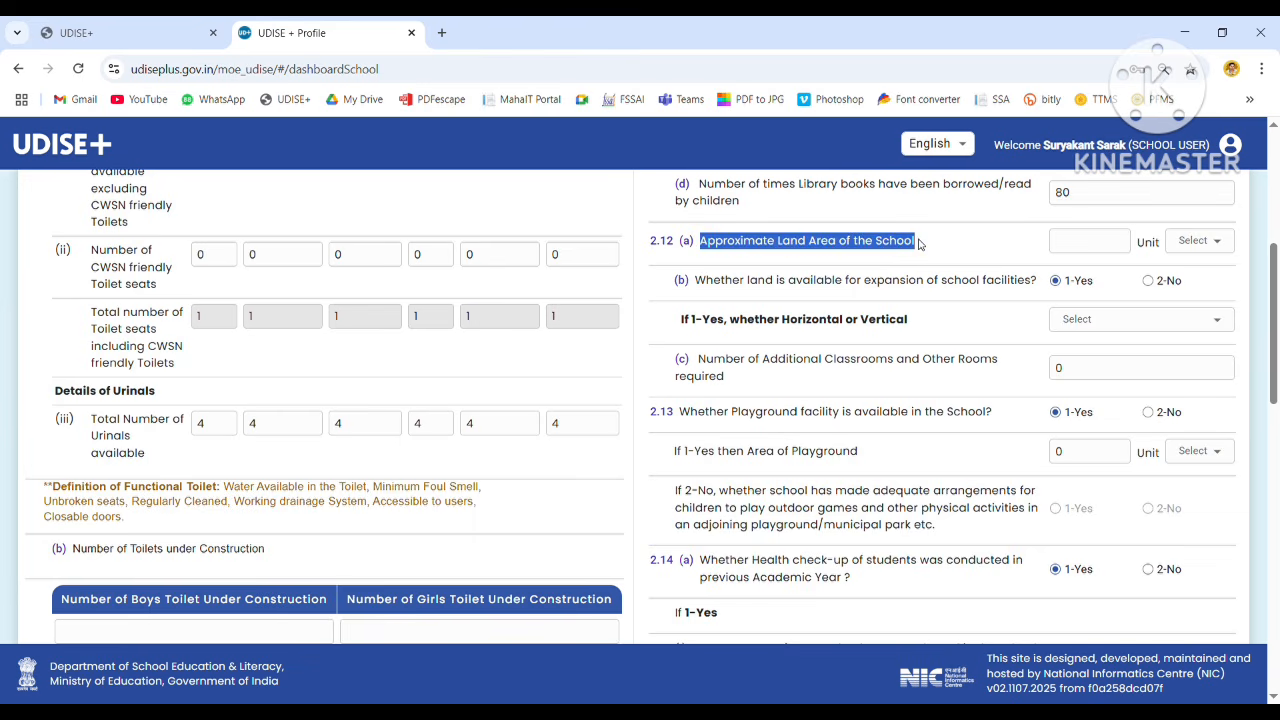
left_click(1099, 252)
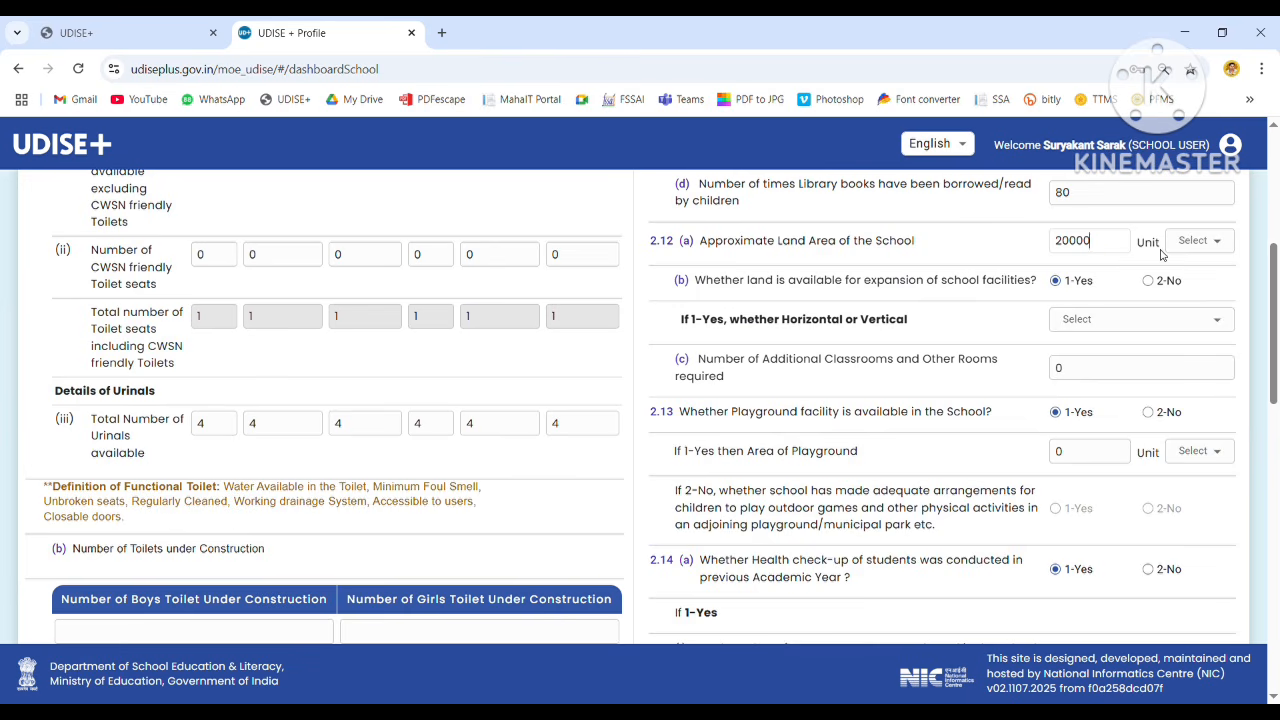
left_click(1205, 244)
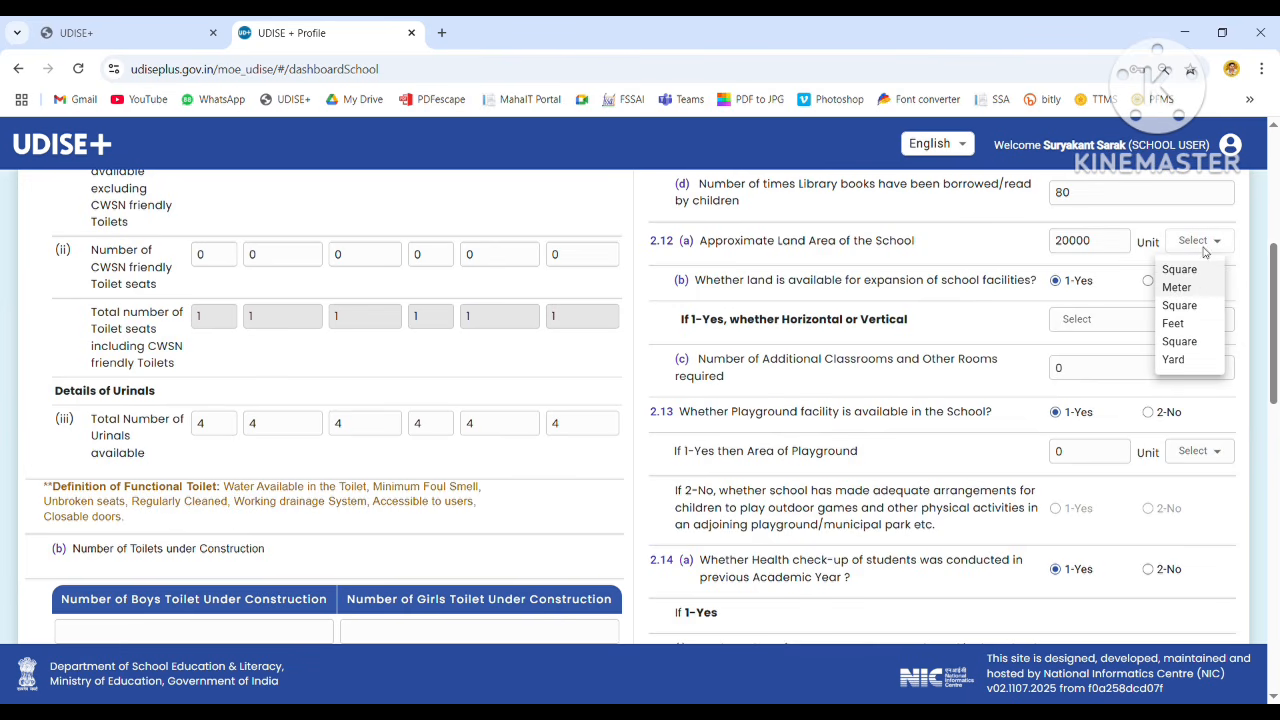
left_click(1182, 326)
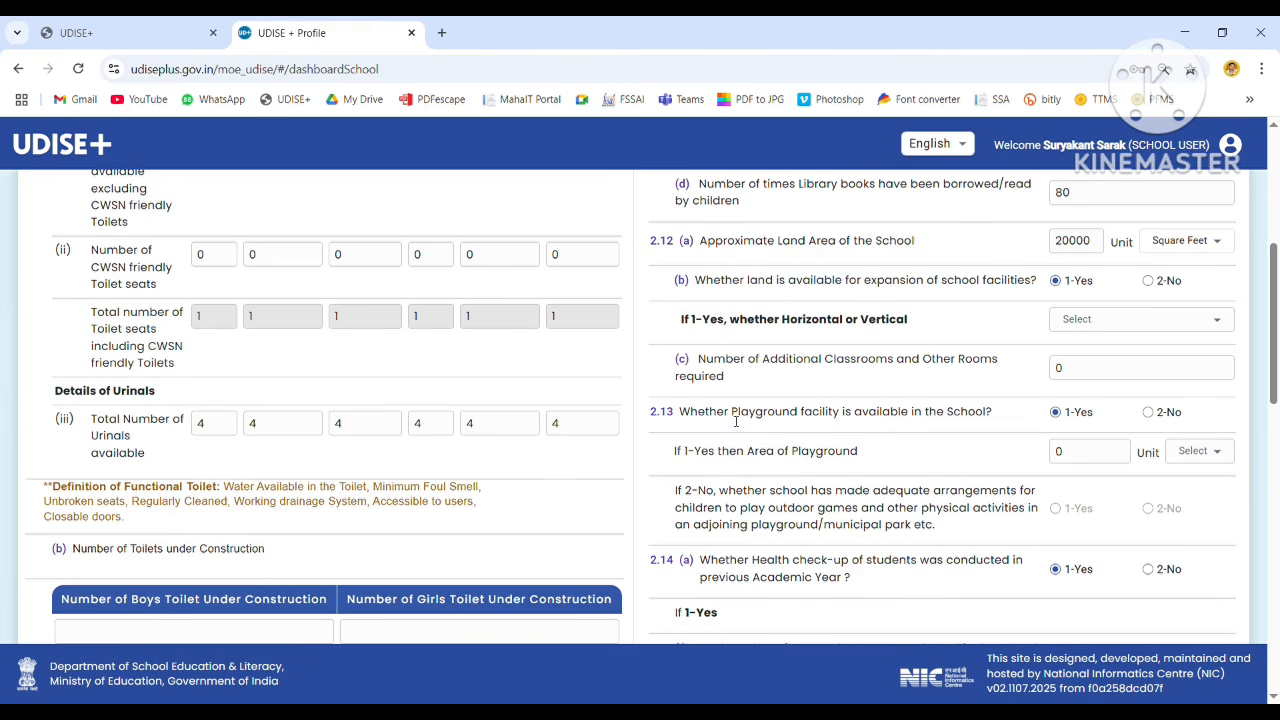
Set the area of the playground in 2.13 to 5000 Square Feet.
left_click_drag(731, 414, 820, 414)
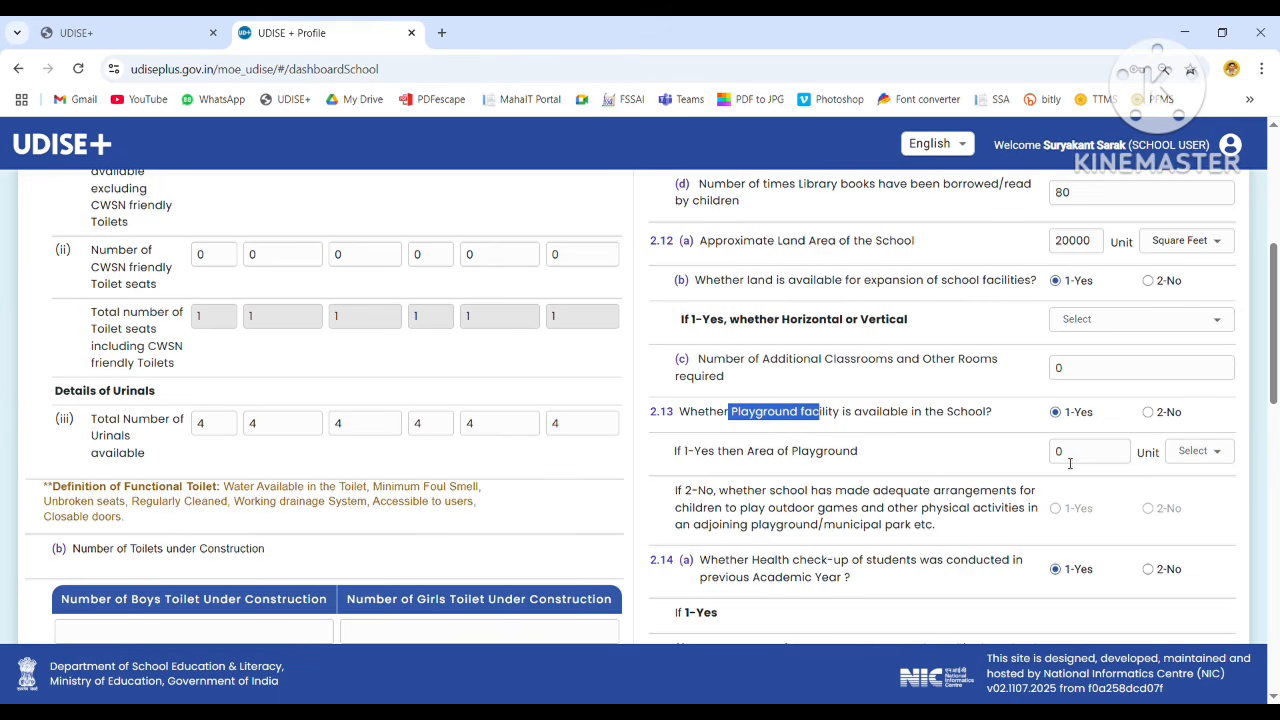
left_click_drag(1096, 459, 1035, 458)
type("50000")
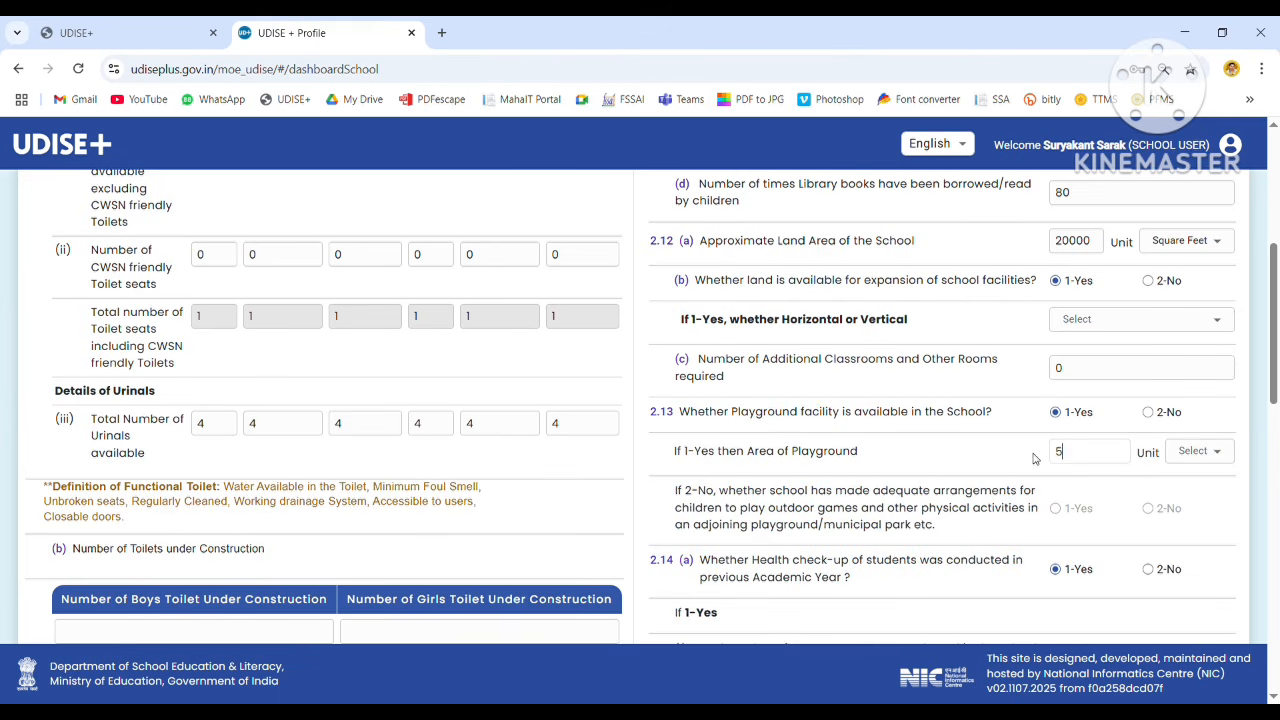
left_click(1208, 451)
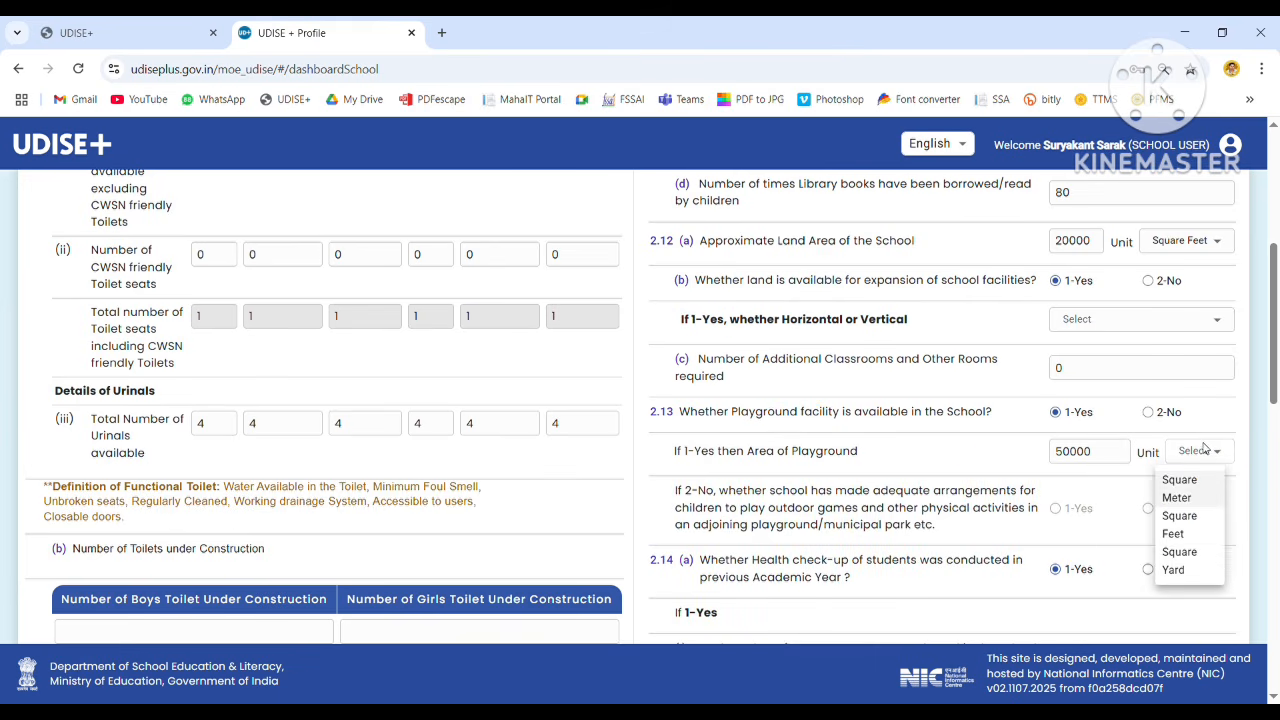
left_click(1186, 533)
mouse_move(1274, 398)
left_mouse_down()
mouse_move(1274, 468)
mouse_move(1274, 388)
left_mouse_up()
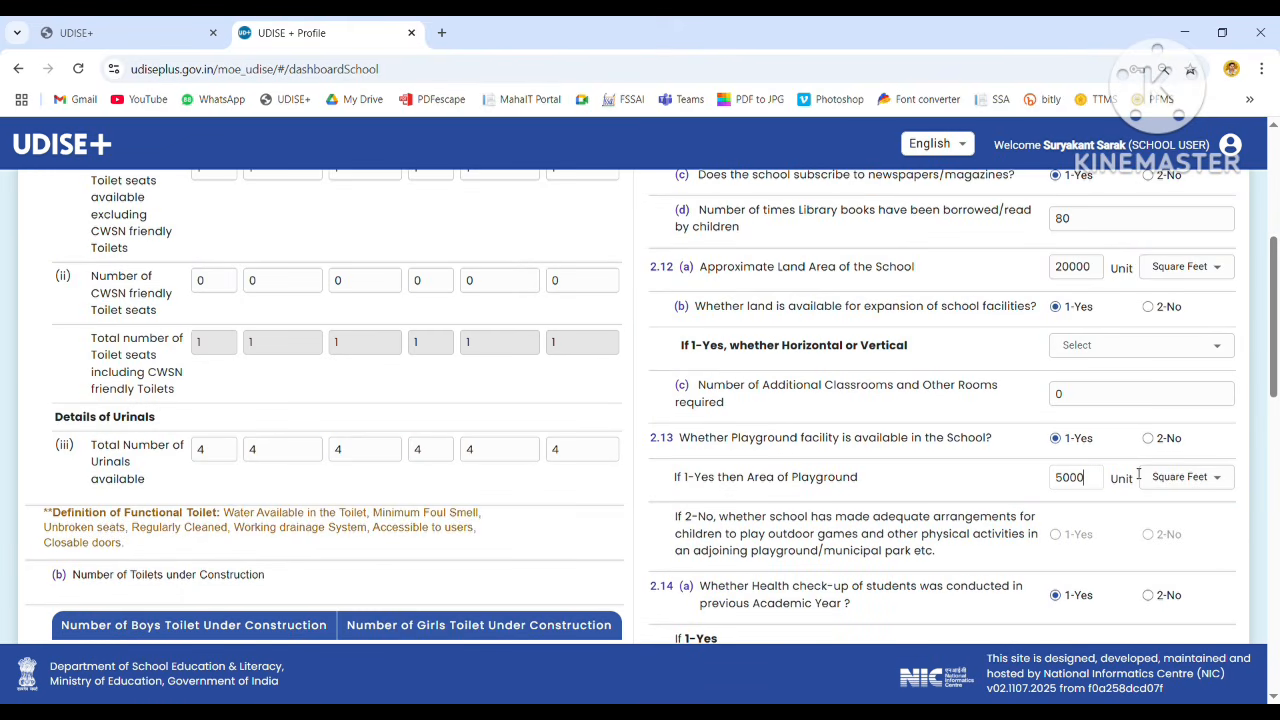
Review the student health check-up, iron and folic acid tablets, health records, thermal scanner, first aid and essential medicines answers in 2.14.
left_click_drag(1277, 372, 1277, 493)
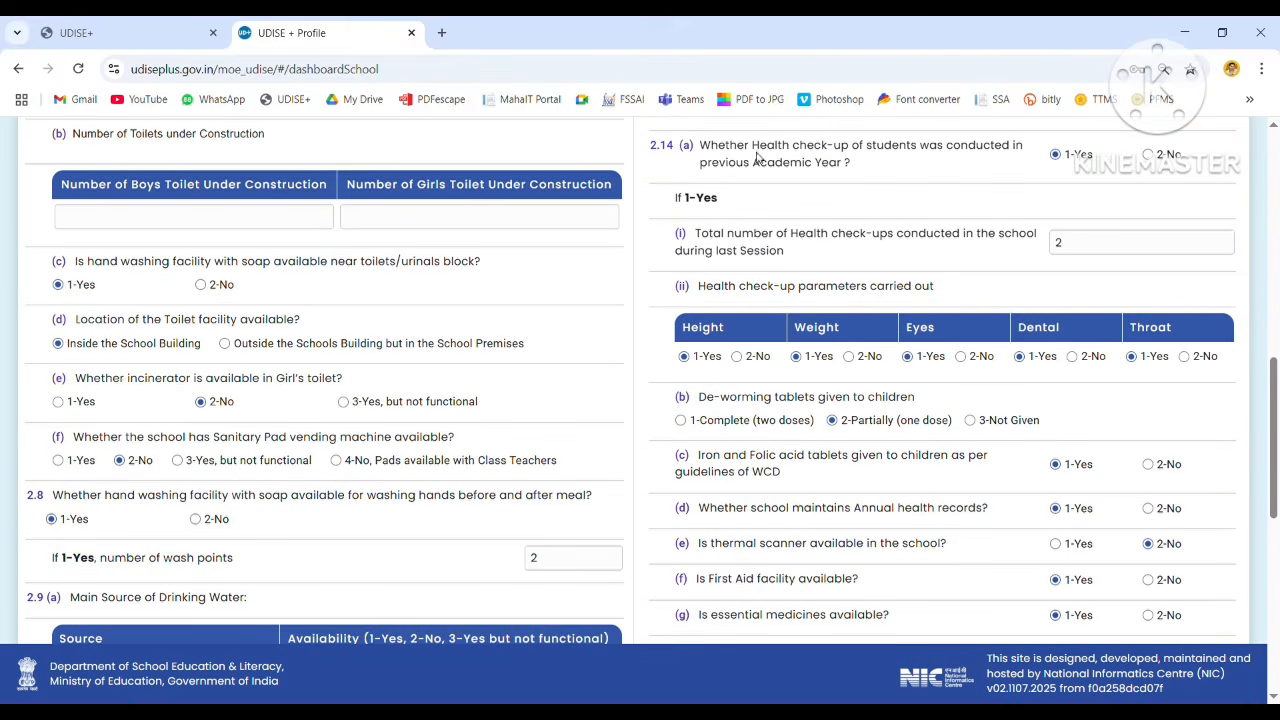
left_click_drag(762, 150, 857, 162)
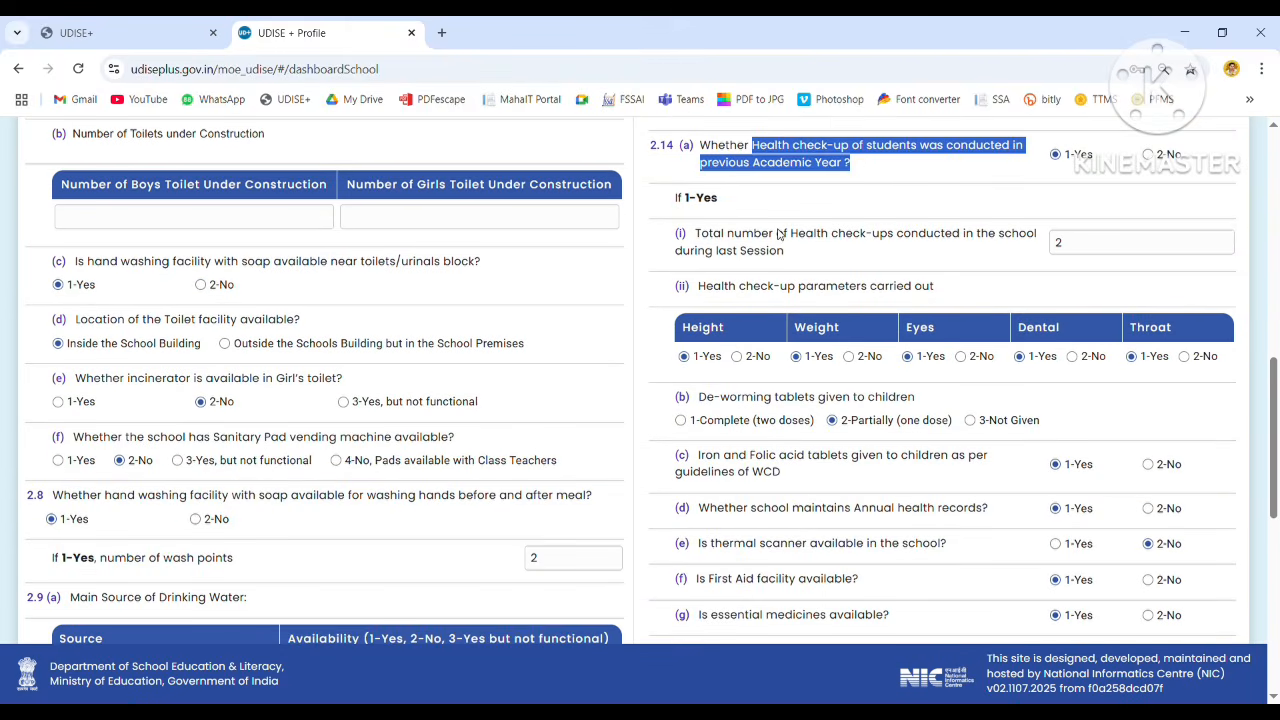
left_click_drag(778, 233, 879, 251)
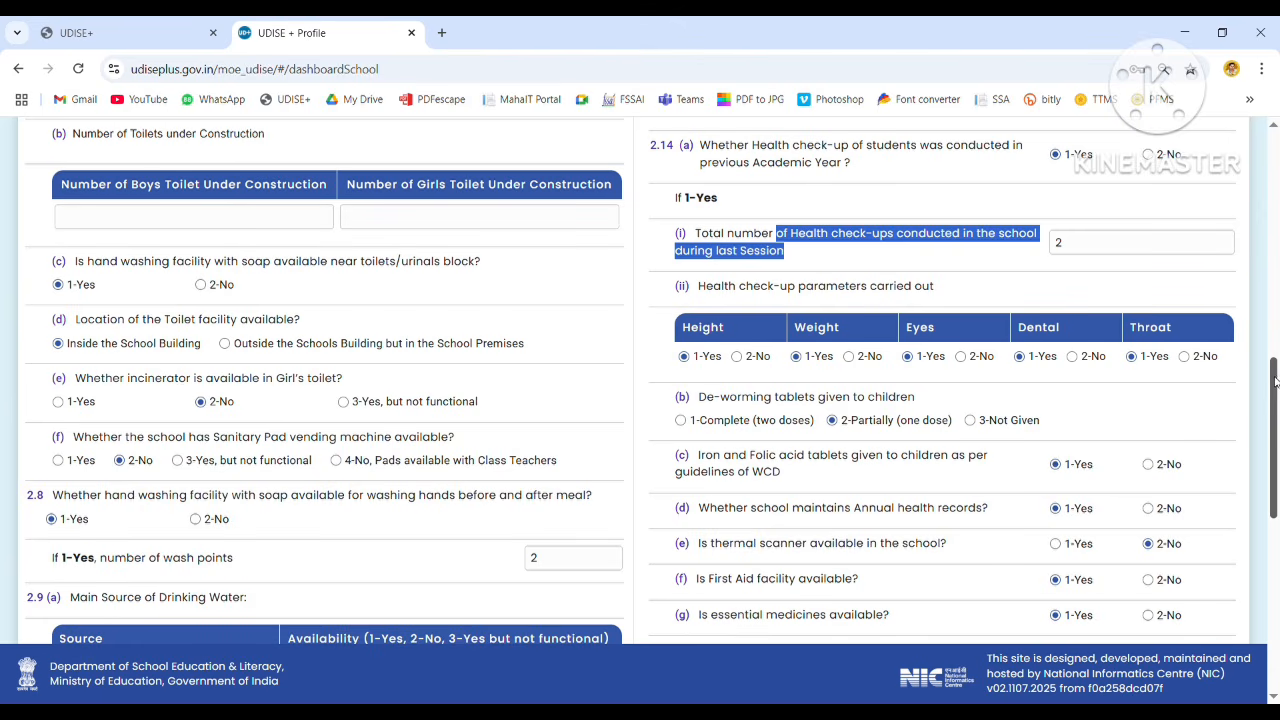
scroll(1274, 387, "down", 3)
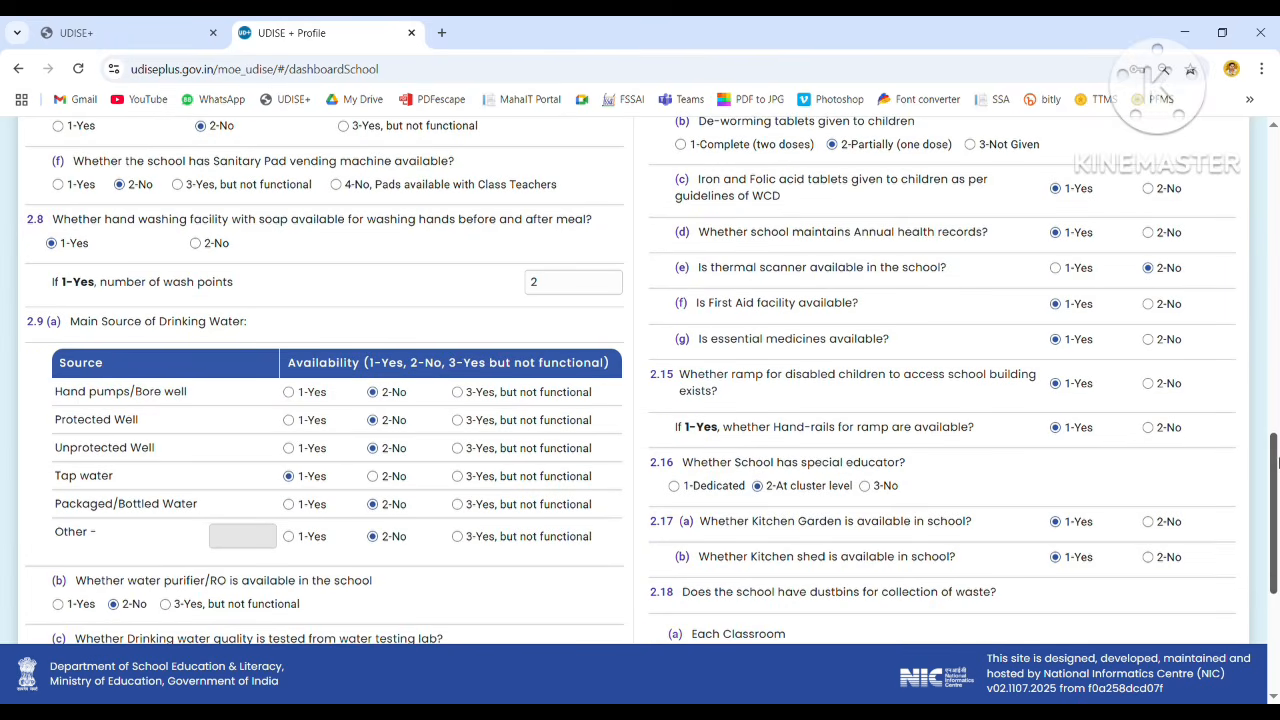
left_click_drag(739, 181, 831, 181)
left_click_drag(758, 234, 964, 234)
left_click_drag(765, 270, 808, 270)
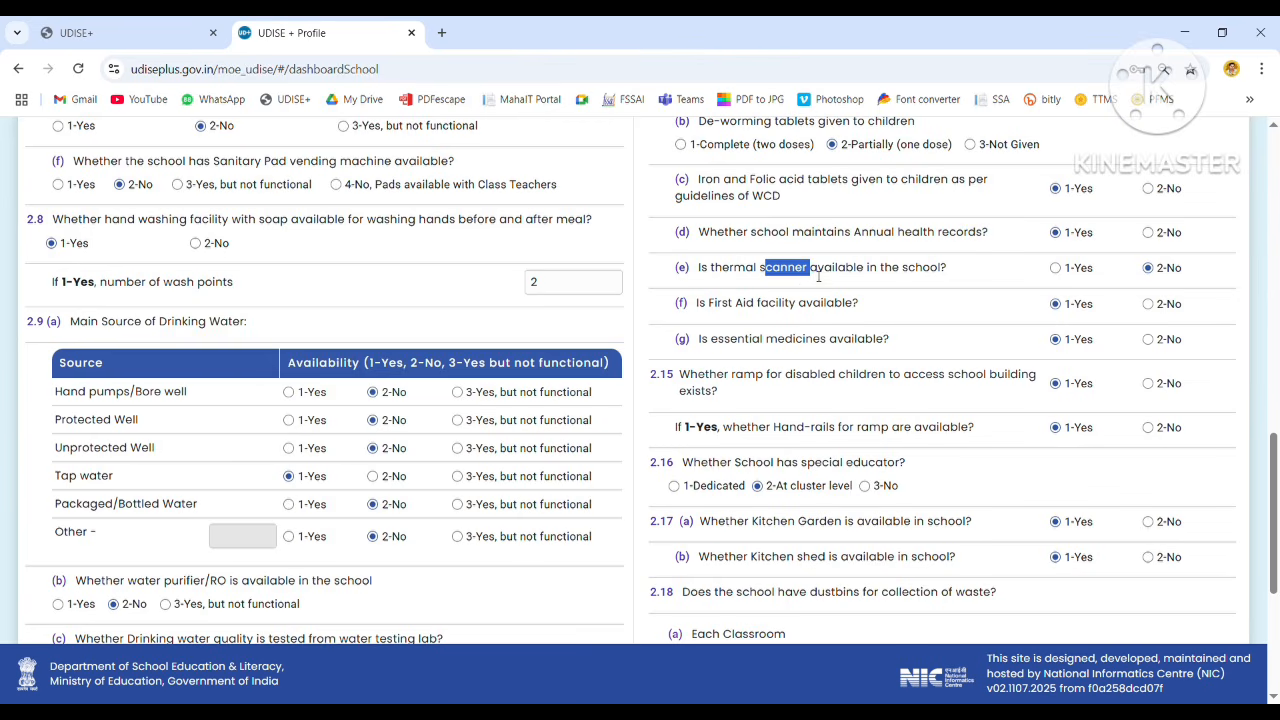
left_click_drag(707, 304, 873, 349)
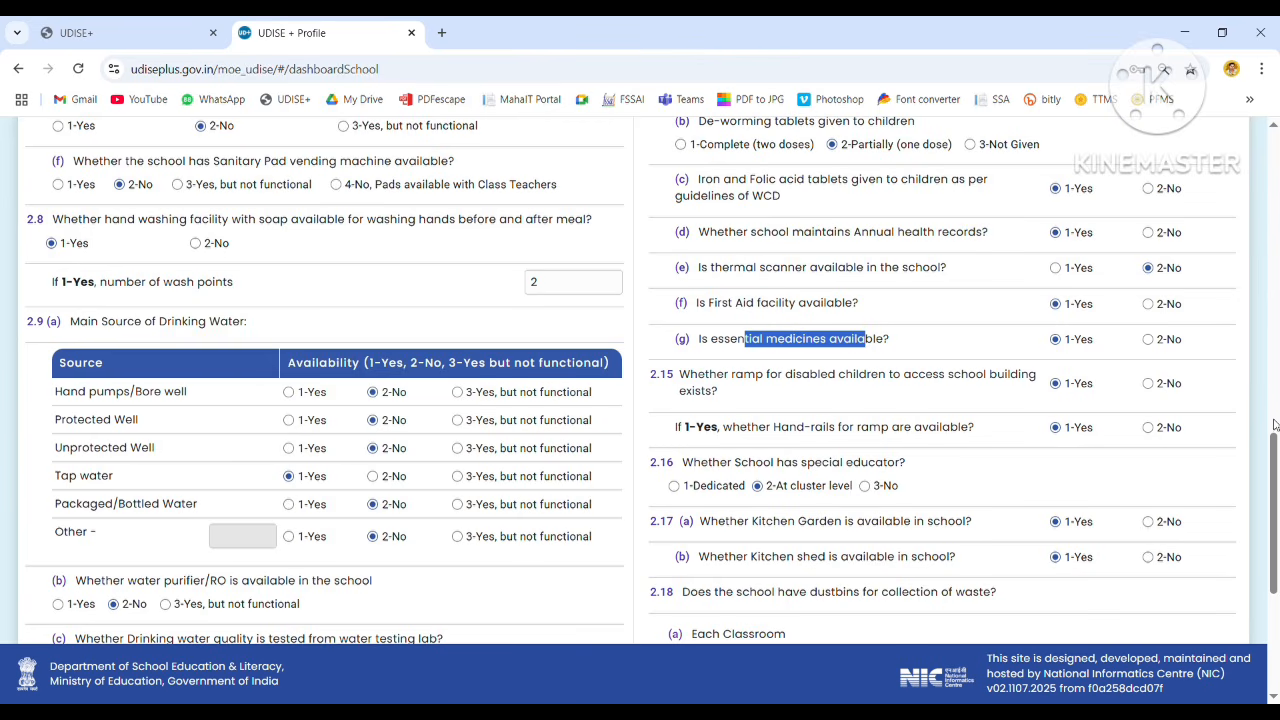
Check the ramp answer in 2.15, the special educator answer in 2.16 and the kitchen garden answer in 2.17.
left_click_drag(1275, 454, 1275, 519)
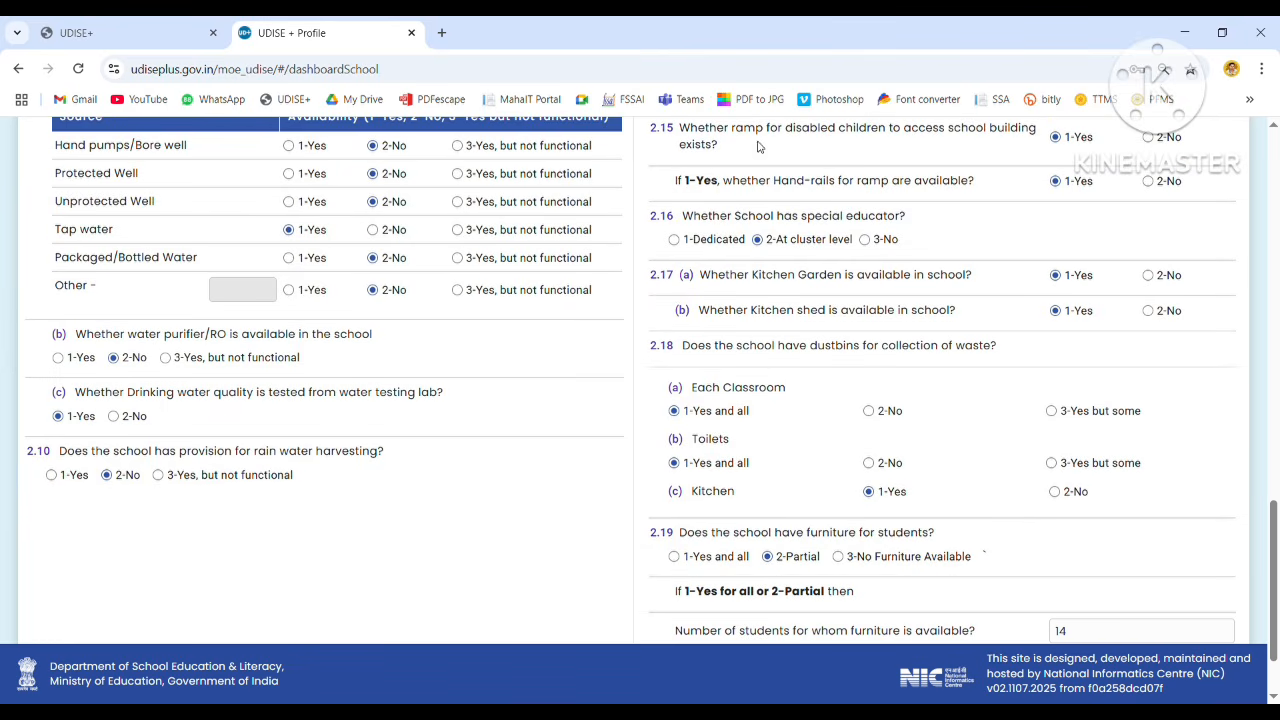
double_click(751, 138)
left_click_drag(738, 218, 900, 225)
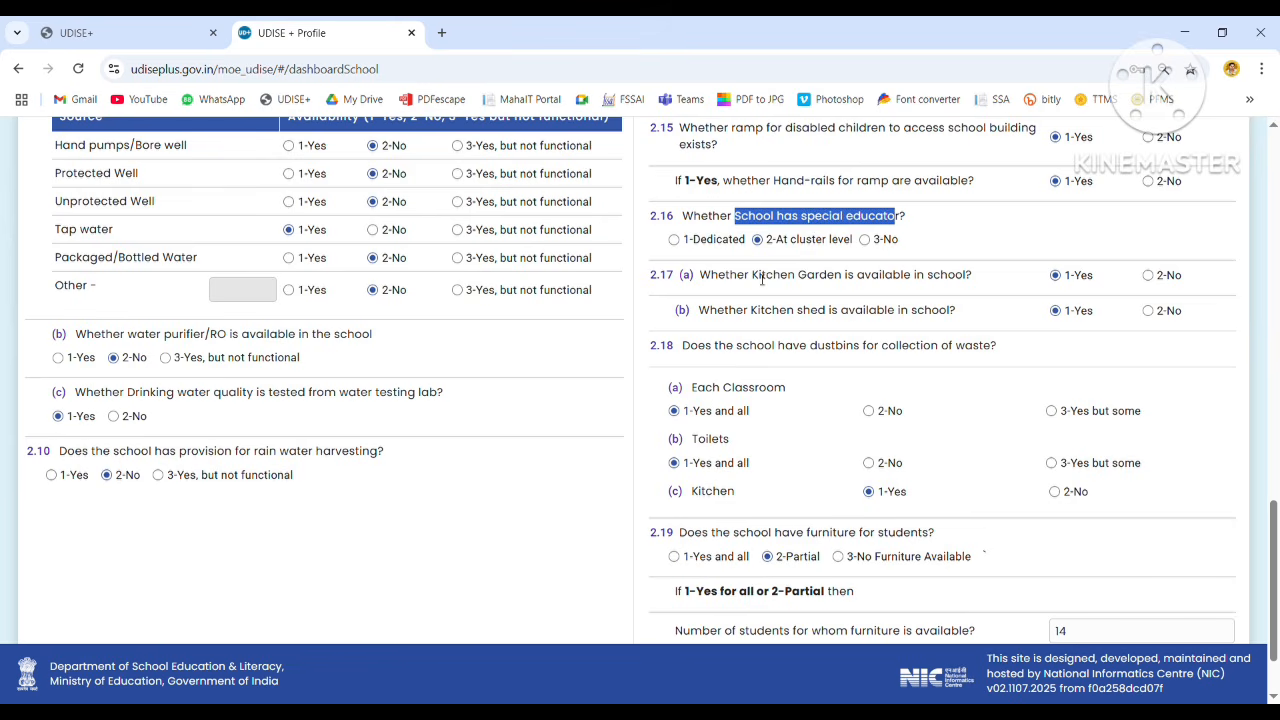
left_click_drag(760, 279, 836, 283)
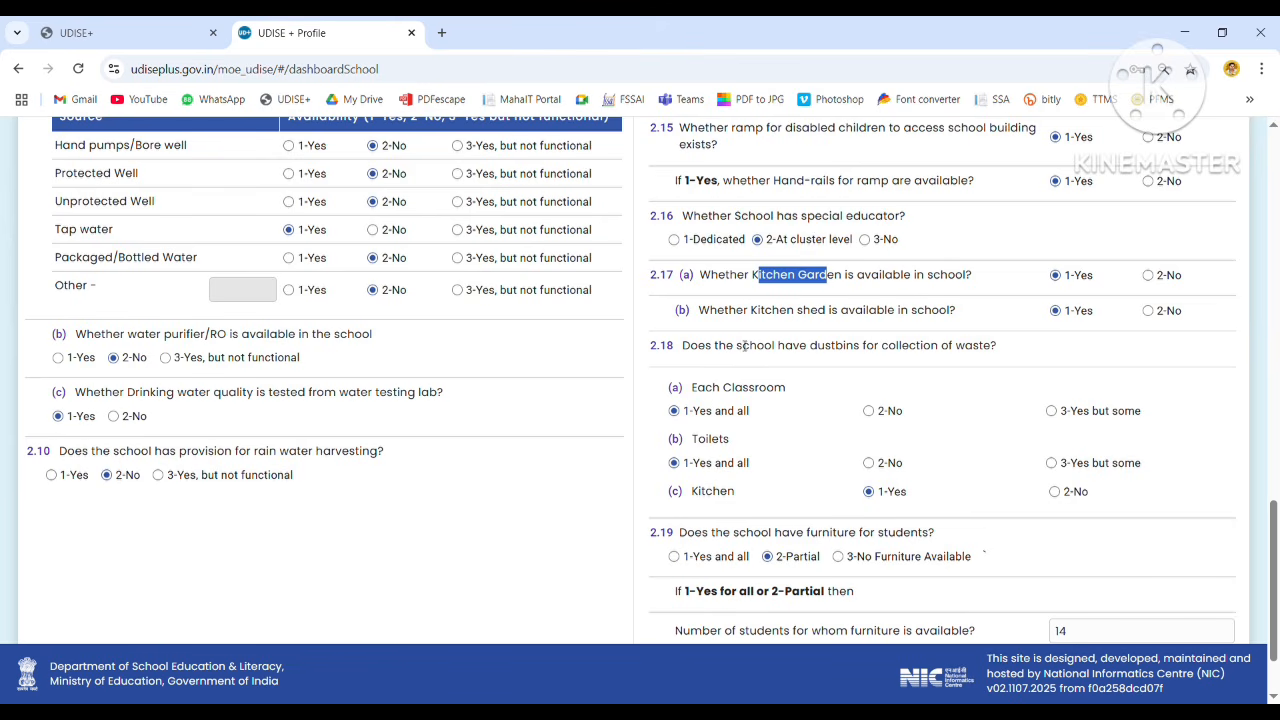
Check the dustbin answers in 2.18 and the furniture answer in 2.19, and try to save and proceed.
left_click_drag(740, 346, 841, 350)
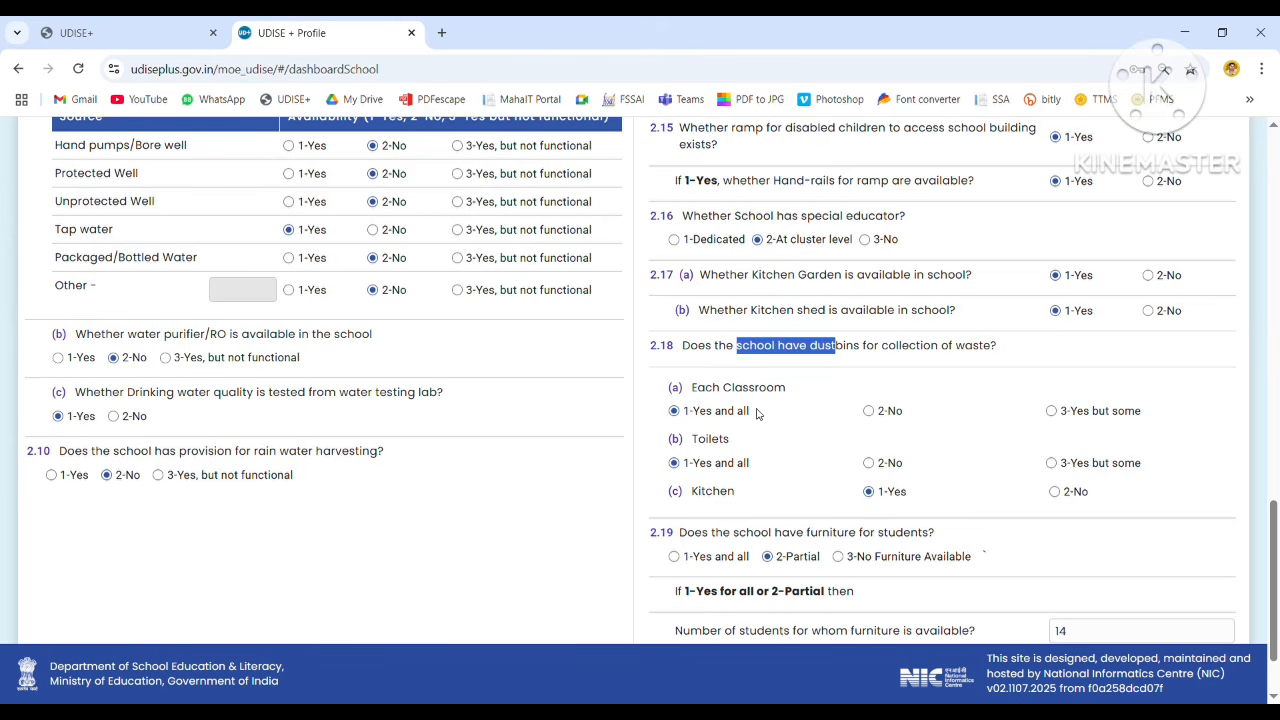
left_click_drag(1277, 530, 1278, 587)
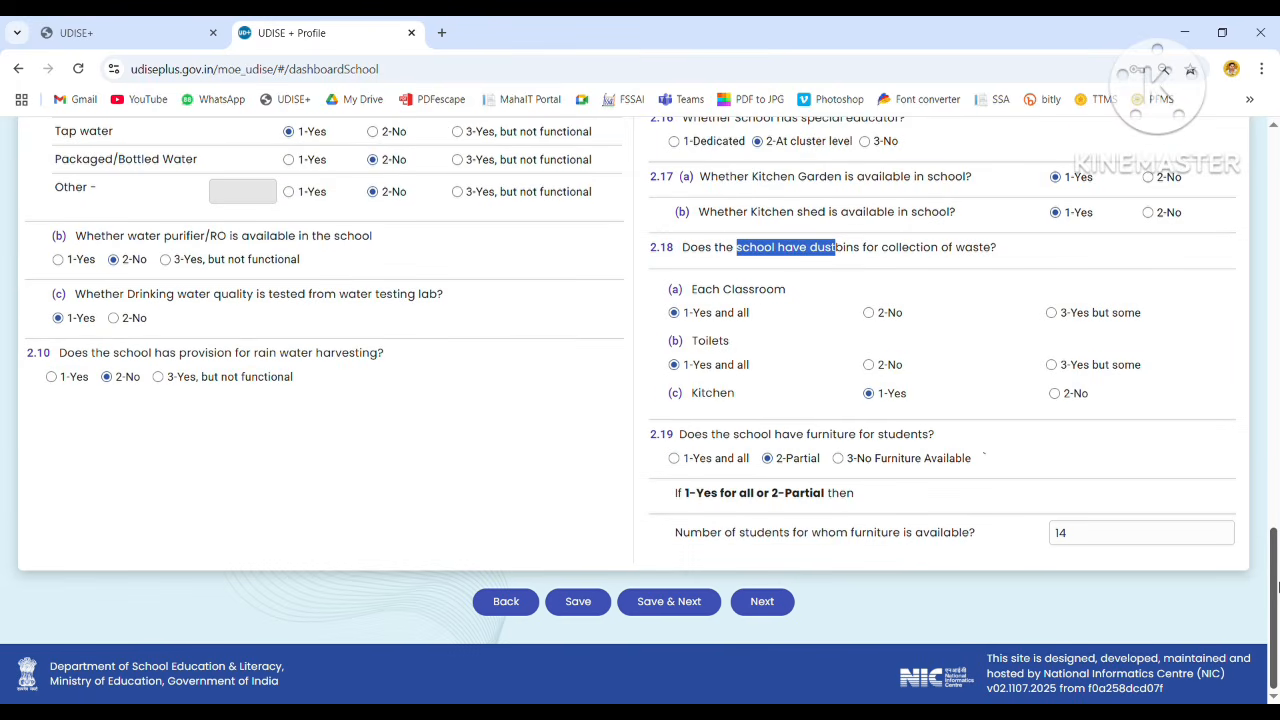
left_click_drag(809, 435, 861, 435)
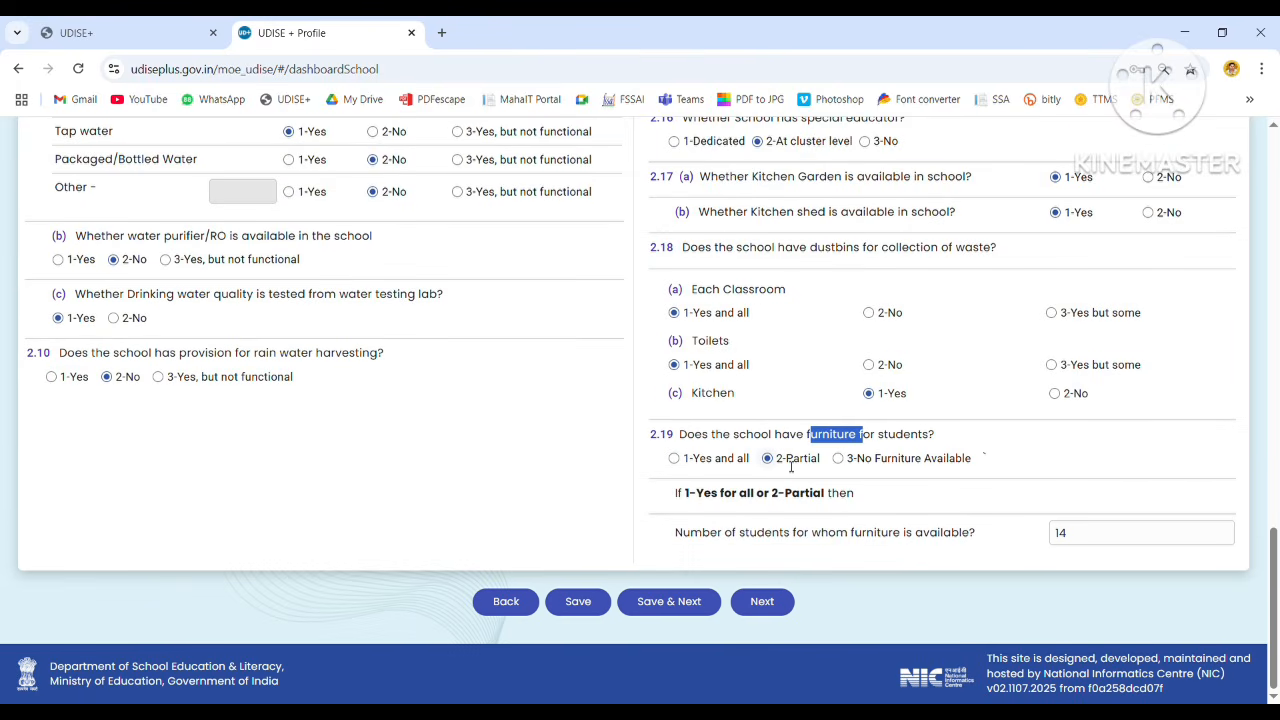
left_click(678, 610)
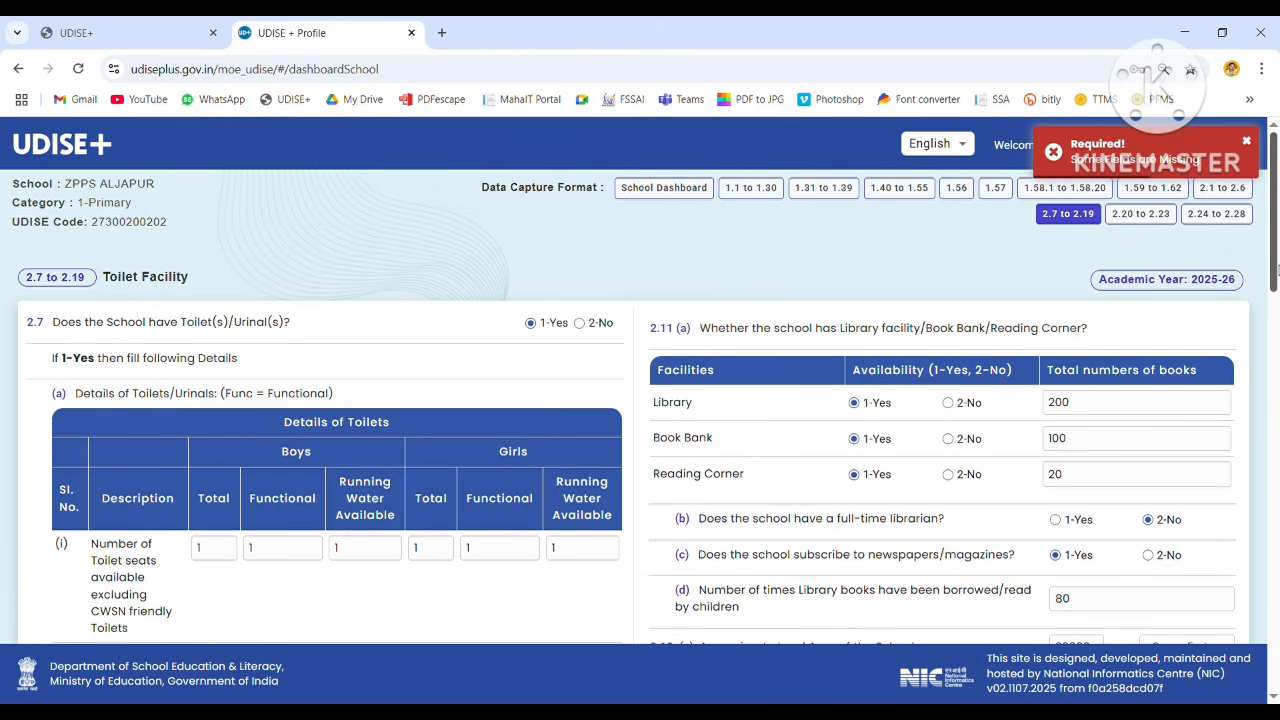
Set the number of toilets under construction in 2.7 (b) to 0 for both Boys and Girls.
left_click_drag(1276, 268, 1276, 428)
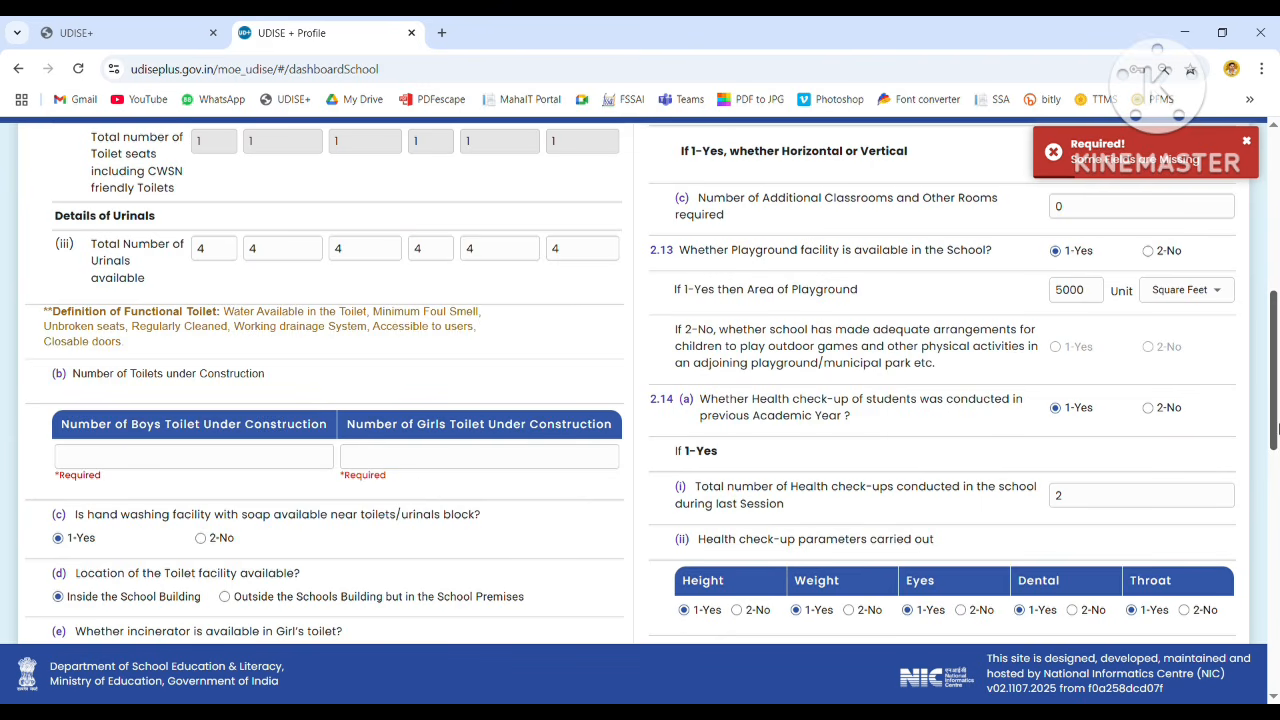
left_click(225, 466)
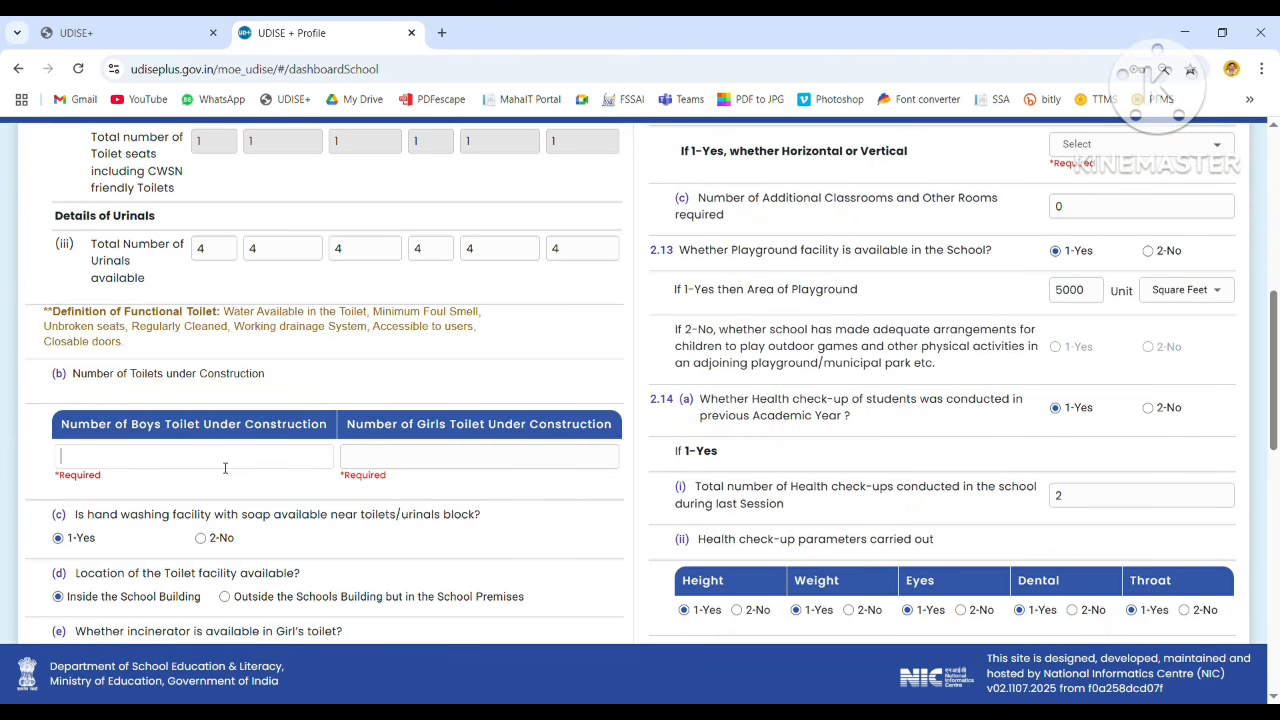
type("0")
key("Tab")
type("0")
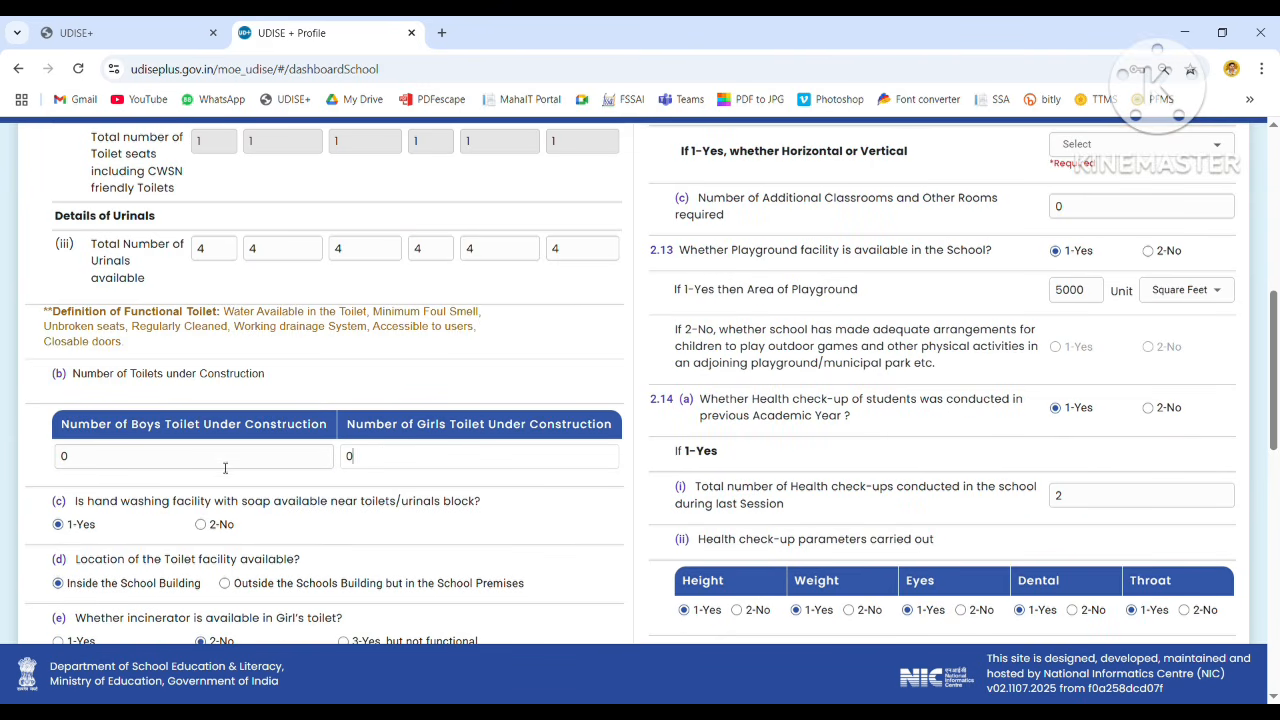
Set the type of land expansion in 2.12 (b) to 2-Vertical, and save and proceed to 2.20.
left_click_drag(1273, 377, 1272, 327)
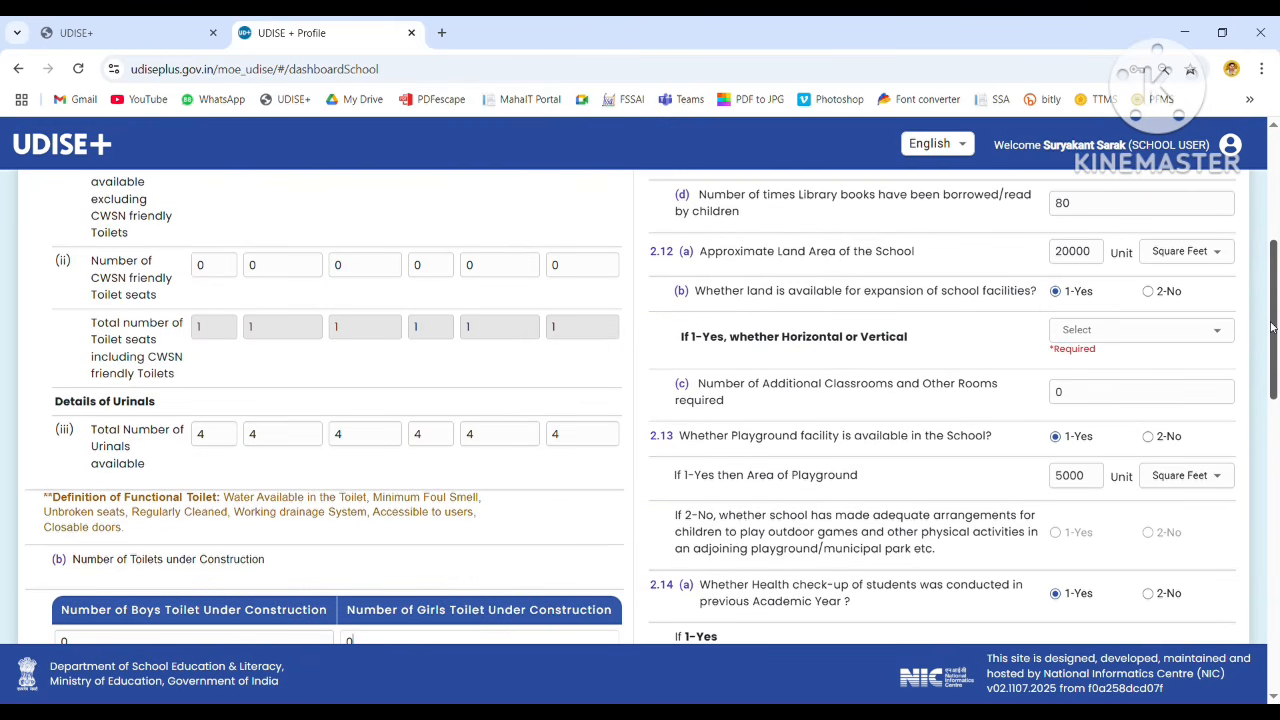
left_click(1113, 338)
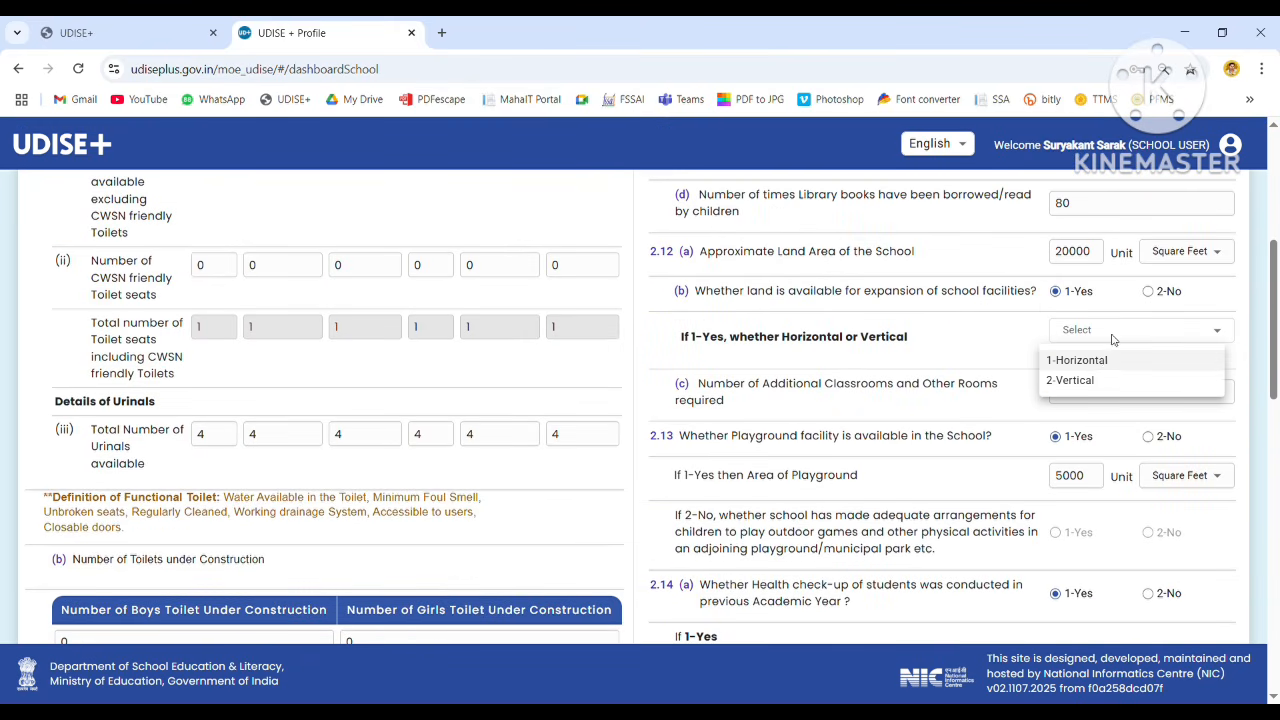
left_click(1092, 388)
left_click_drag(1275, 346, 1277, 697)
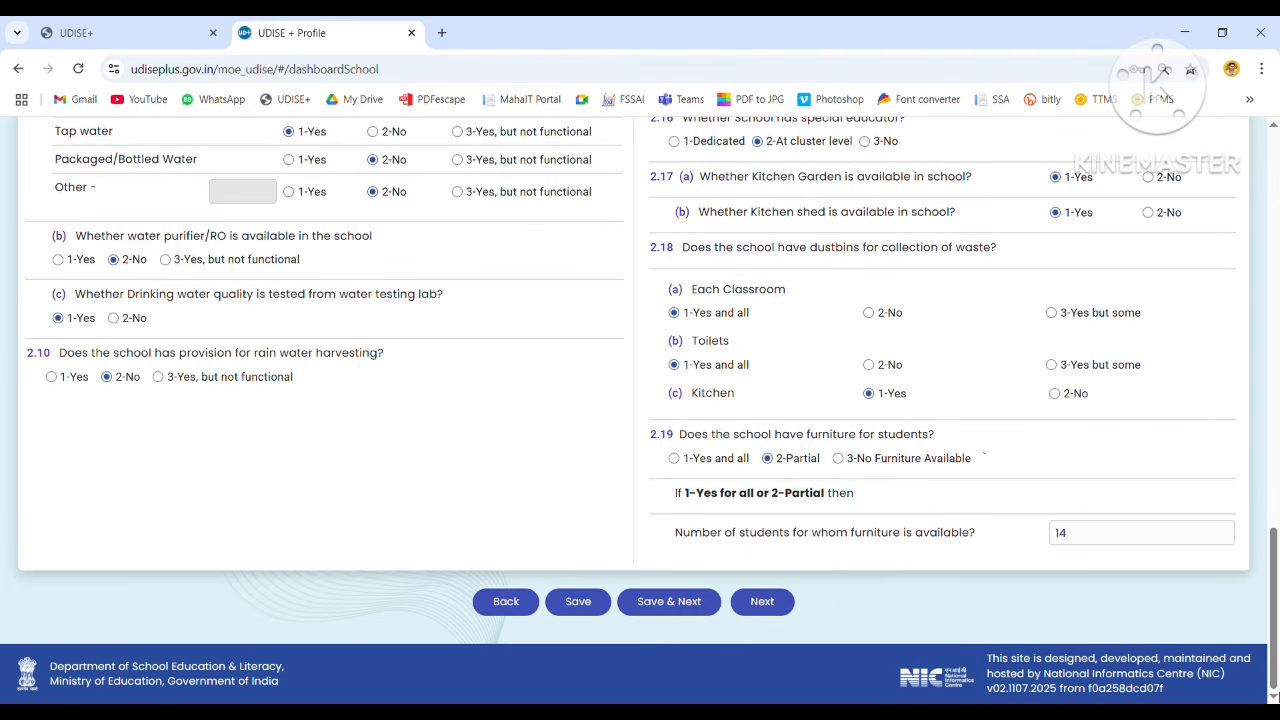
left_click(702, 603)
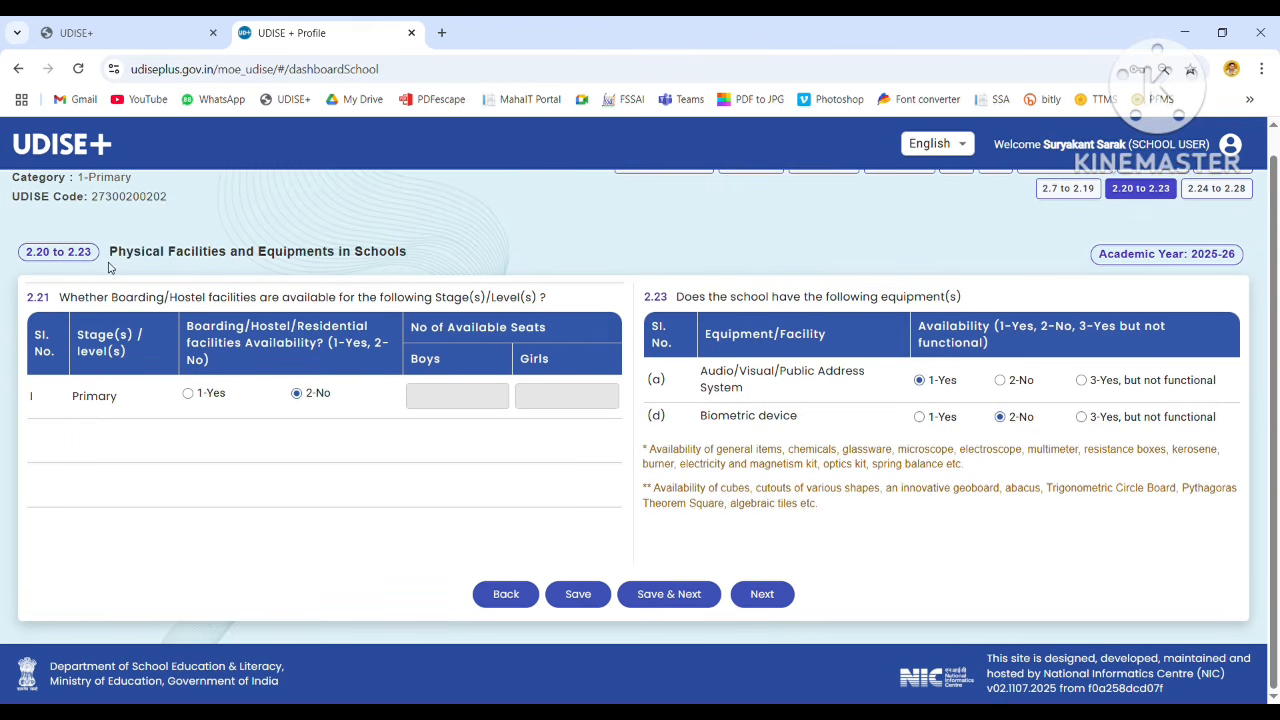
Check the hostel answer in 2.21 and the equipment answers in 2.23, and save and proceed to 2.24.
left_click_drag(110, 262, 333, 439)
left_click(333, 439)
left_click_drag(188, 327, 273, 344)
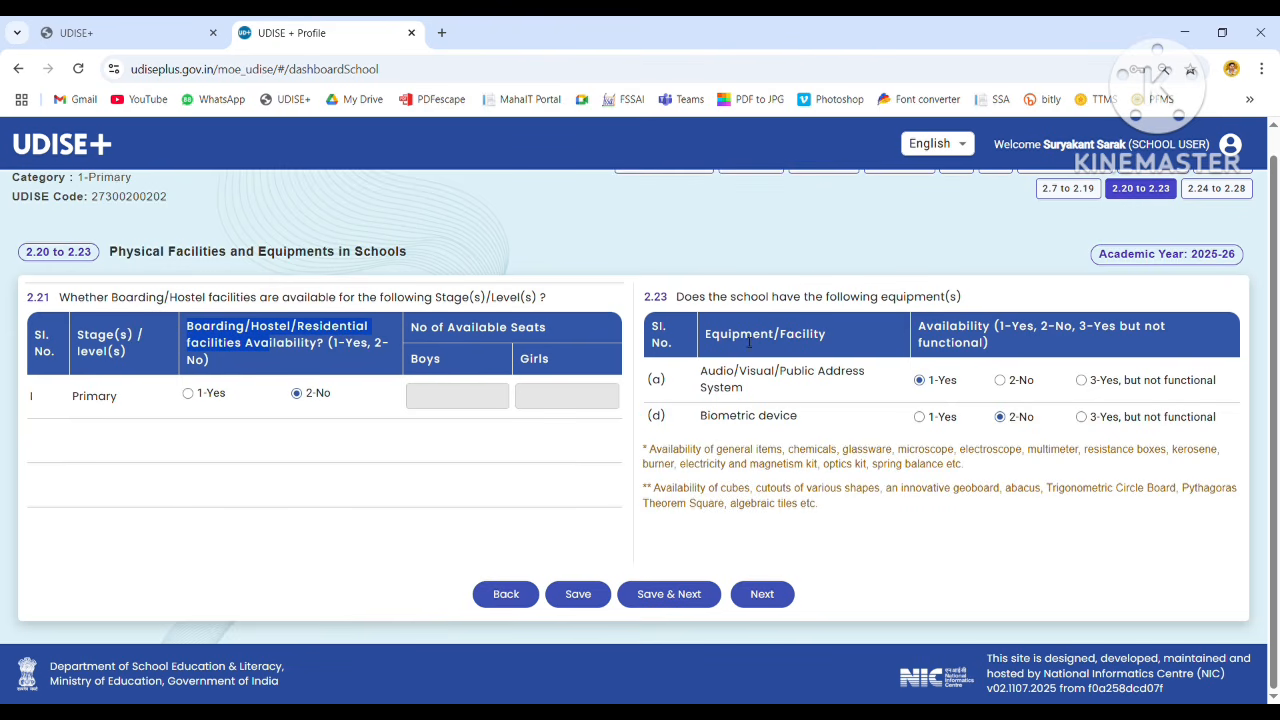
triple_click(717, 375)
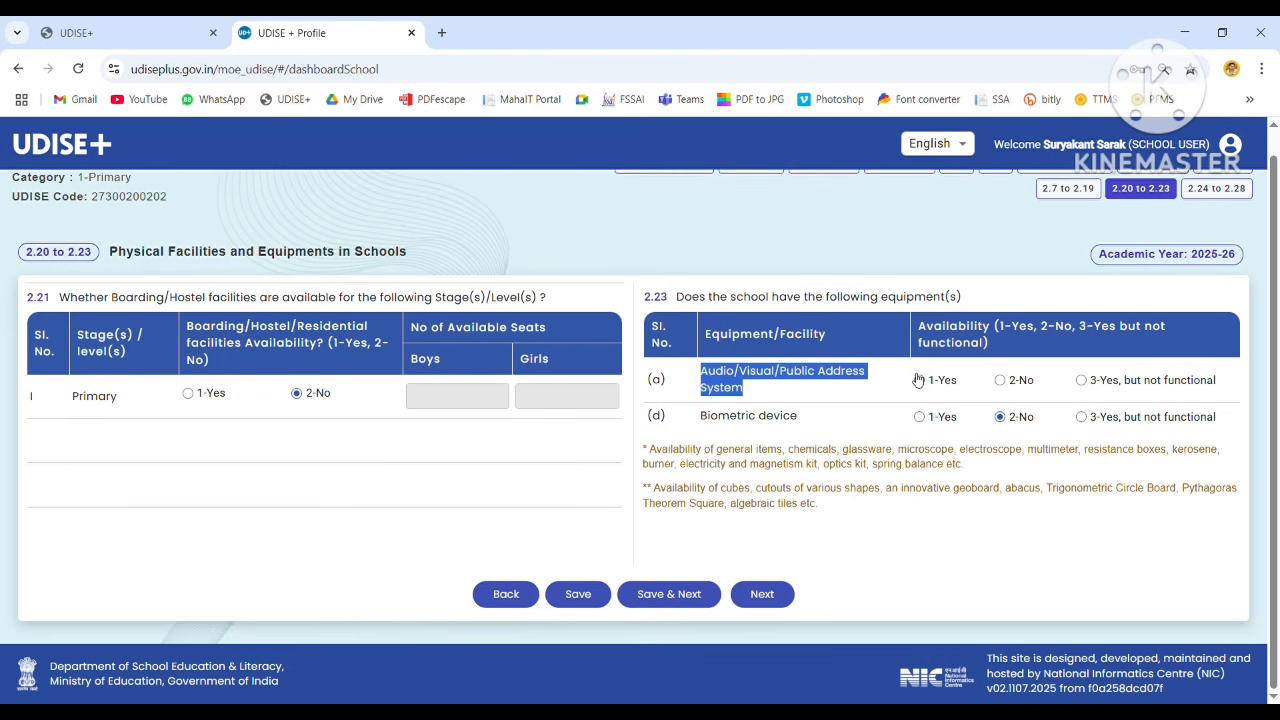
triple_click(749, 414)
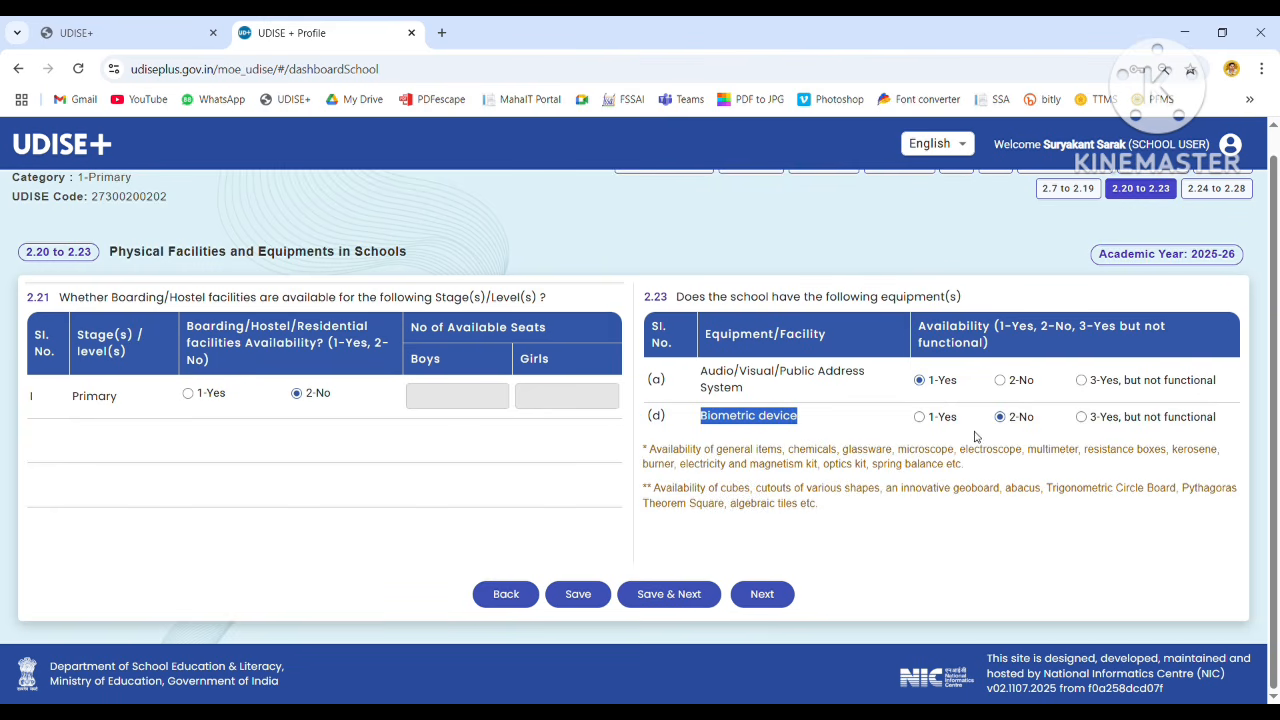
left_click(688, 598)
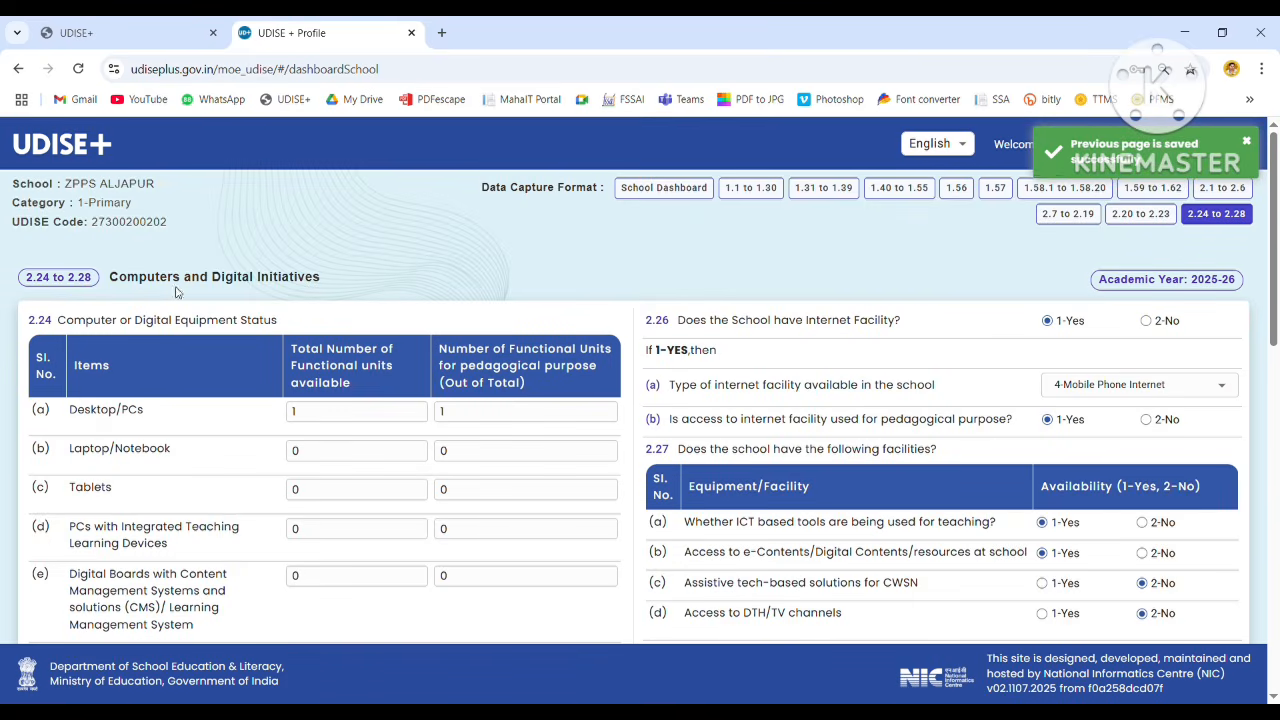
Review the computer and digital equipment counts in 2.24 and the ICT lab answer in 2.25.
left_click_drag(116, 284, 336, 282)
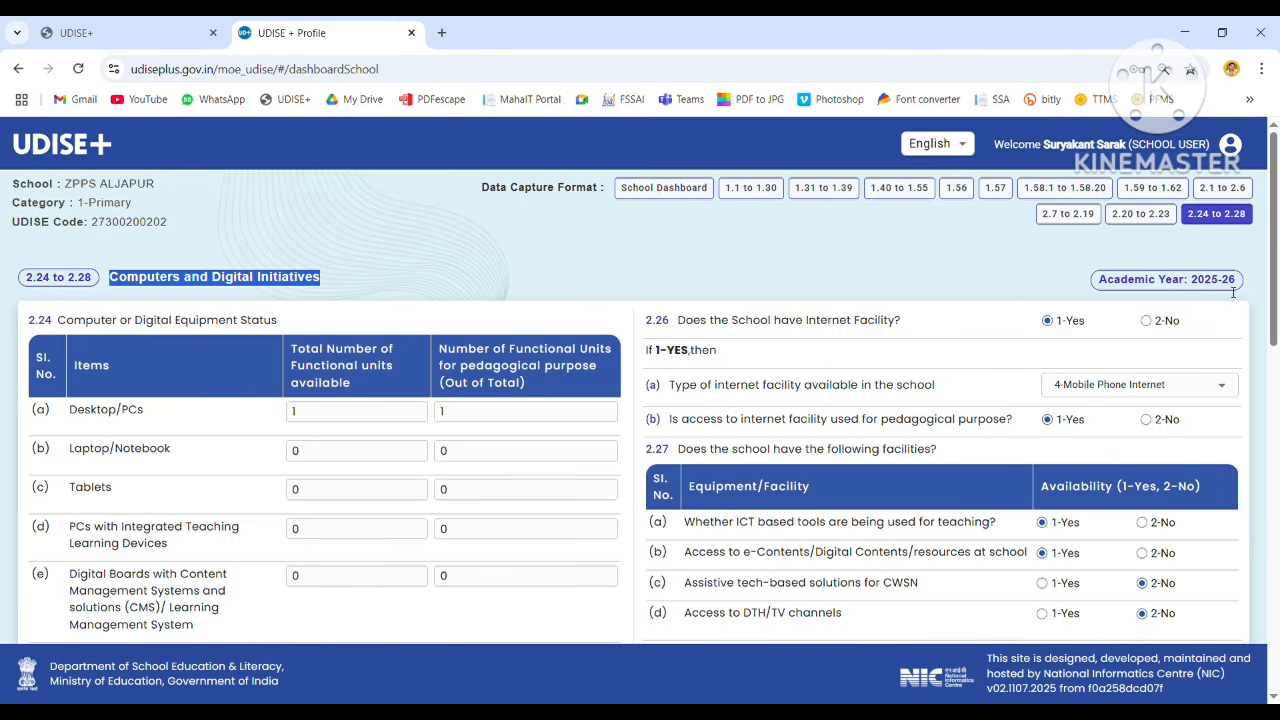
left_click_drag(1276, 266, 1277, 337)
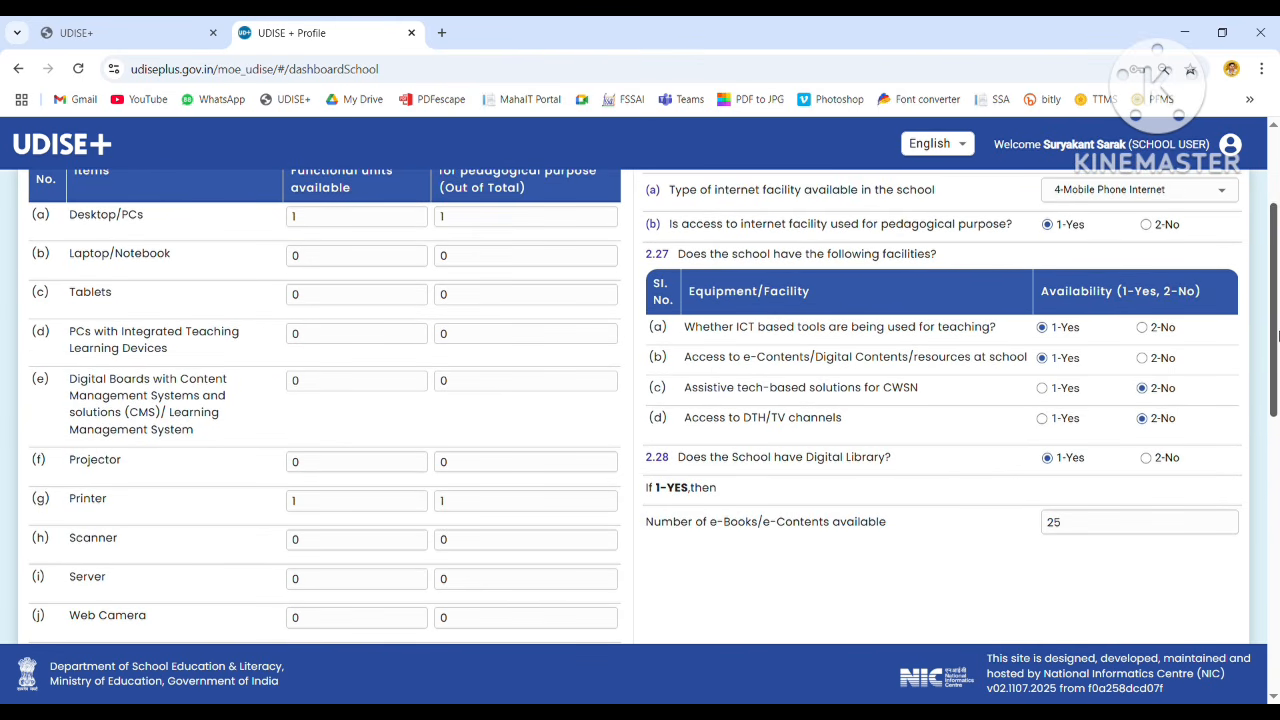
left_click_drag(84, 214, 117, 432)
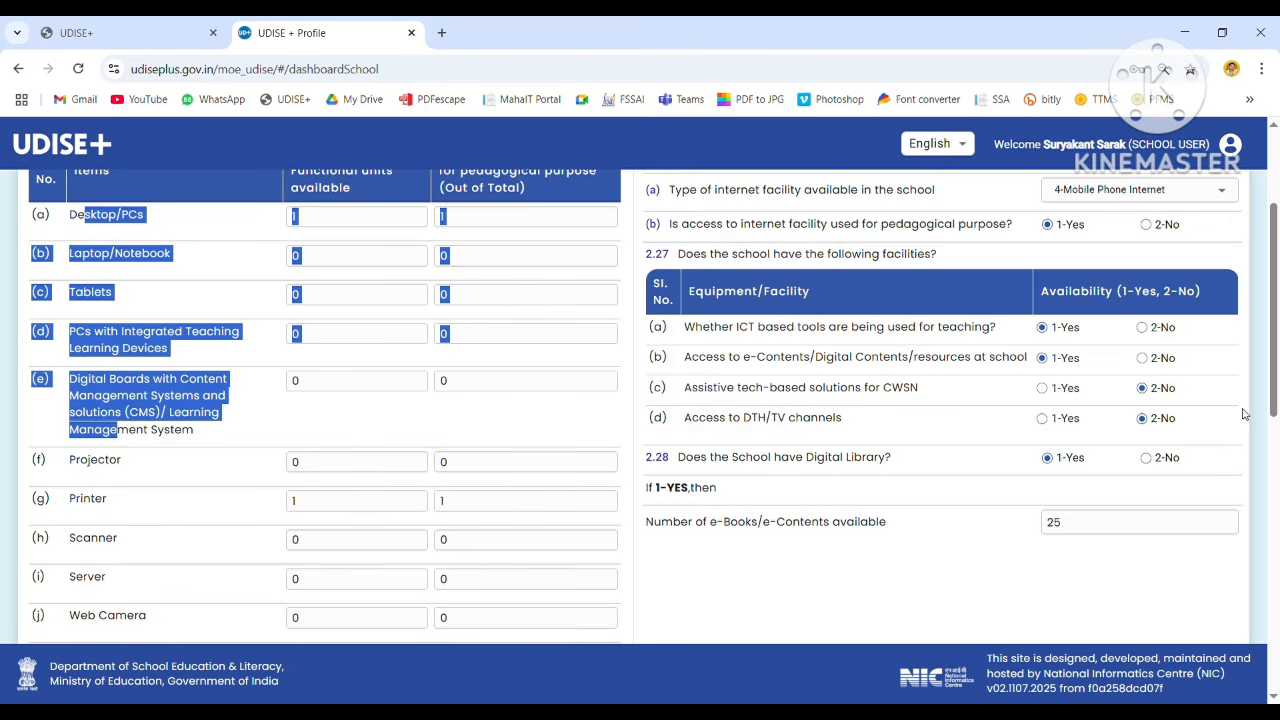
left_click_drag(1275, 392, 1277, 622)
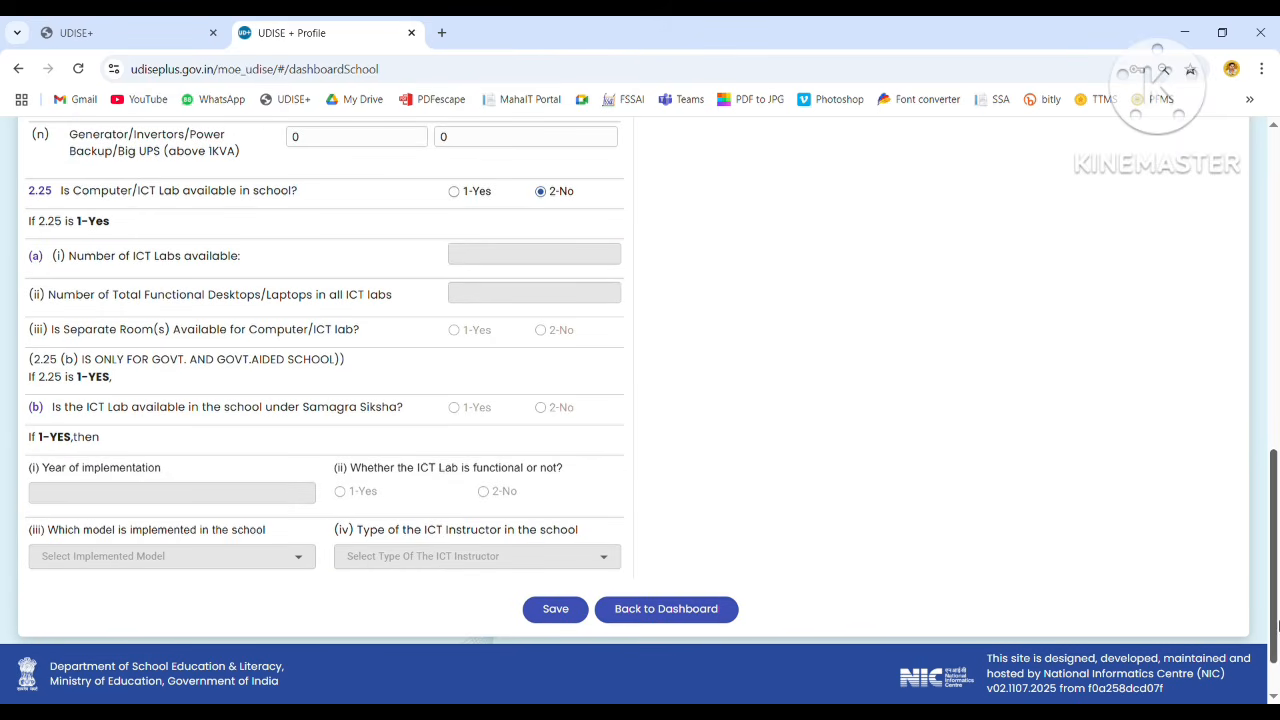
triple_click(93, 198)
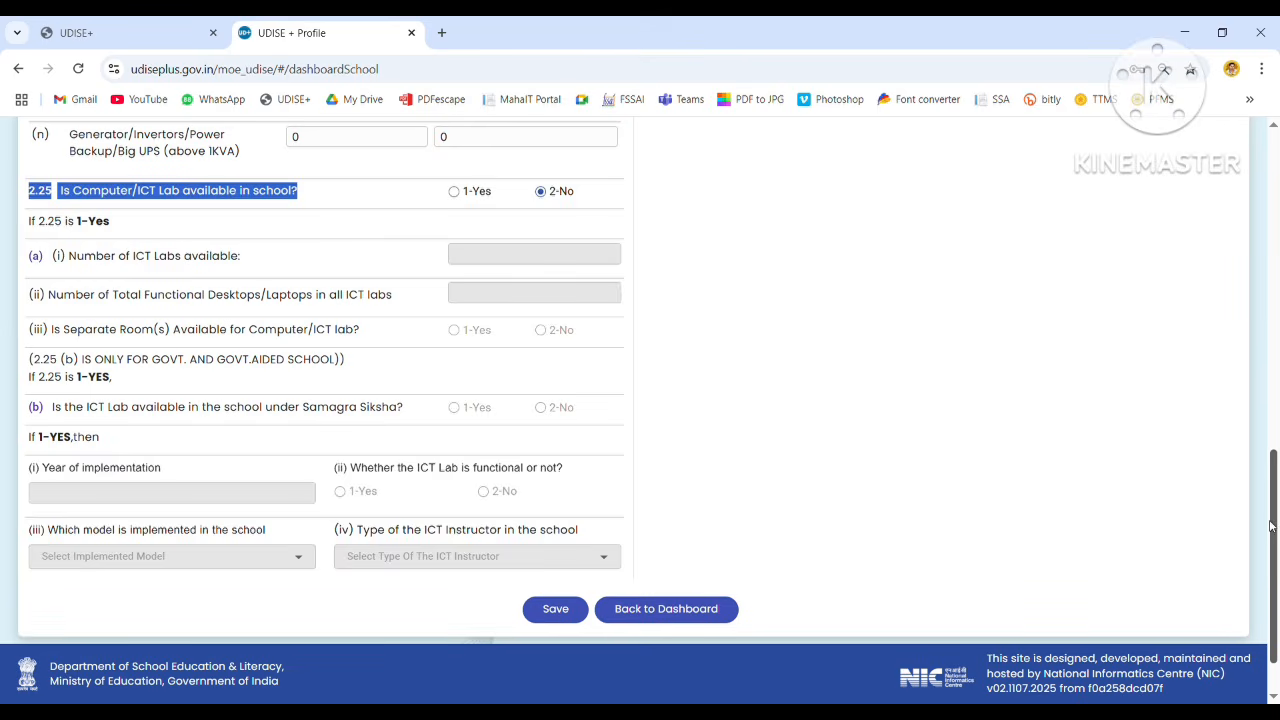
left_click_drag(1277, 499, 1278, 187)
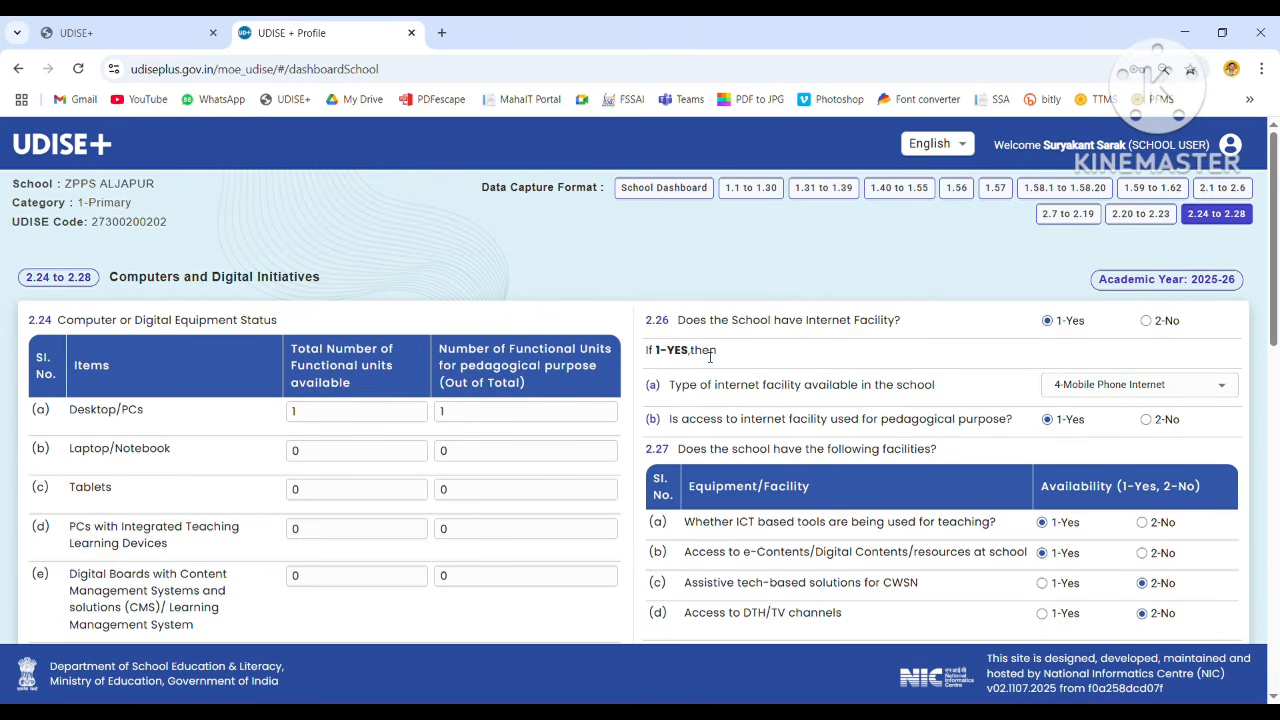
Check the internet facility answer in 2.26, including the connection type and its pedagogical use.
left_click_drag(759, 328, 912, 330)
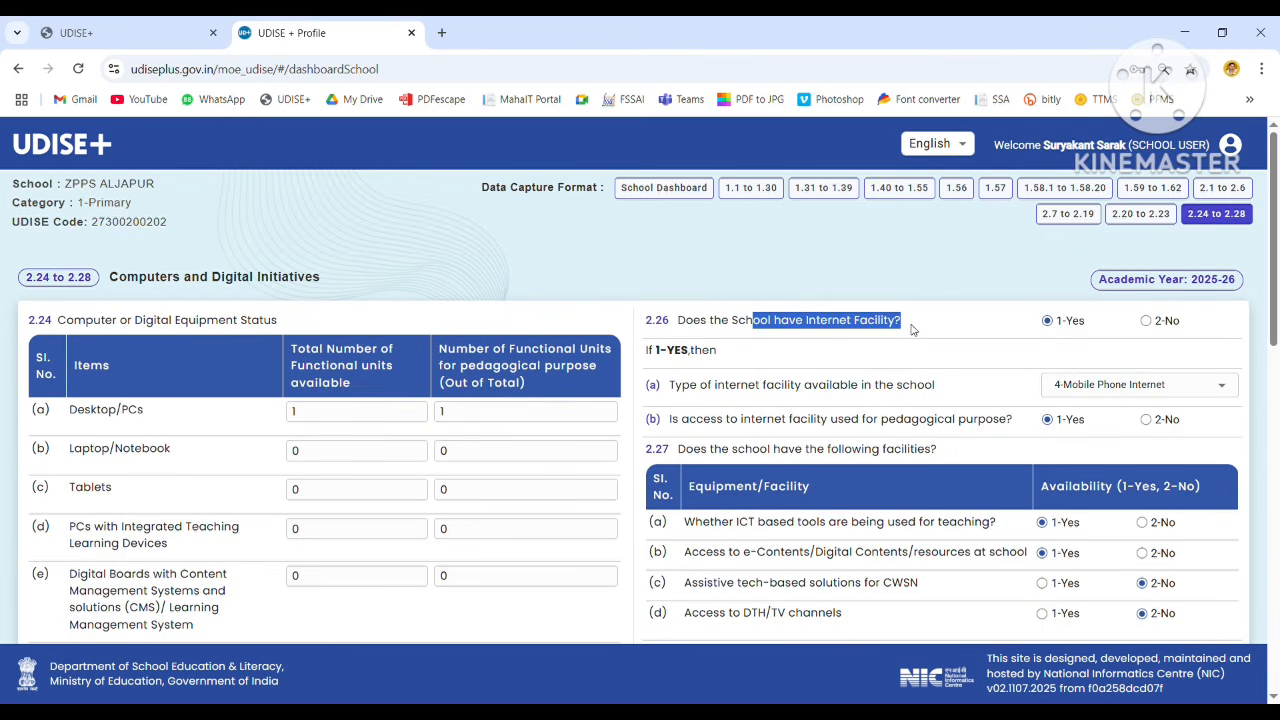
left_click_drag(739, 394, 948, 400)
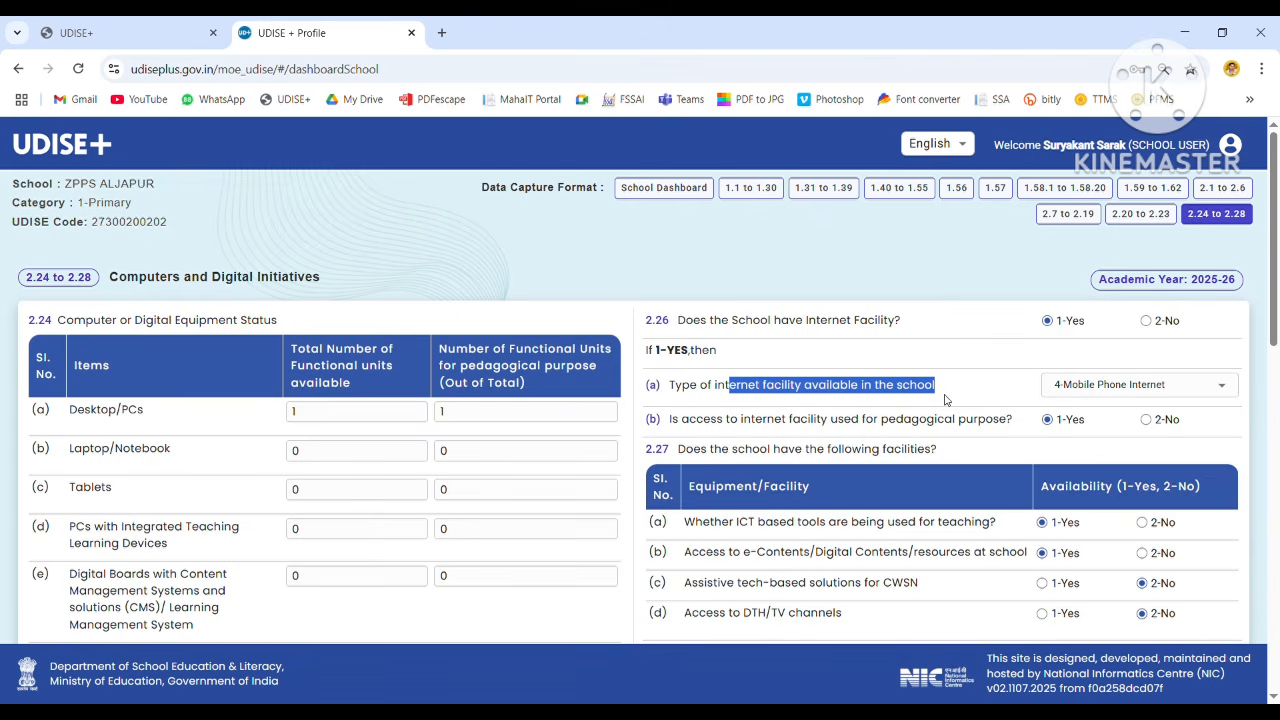
left_click(1133, 398)
left_click(1131, 398)
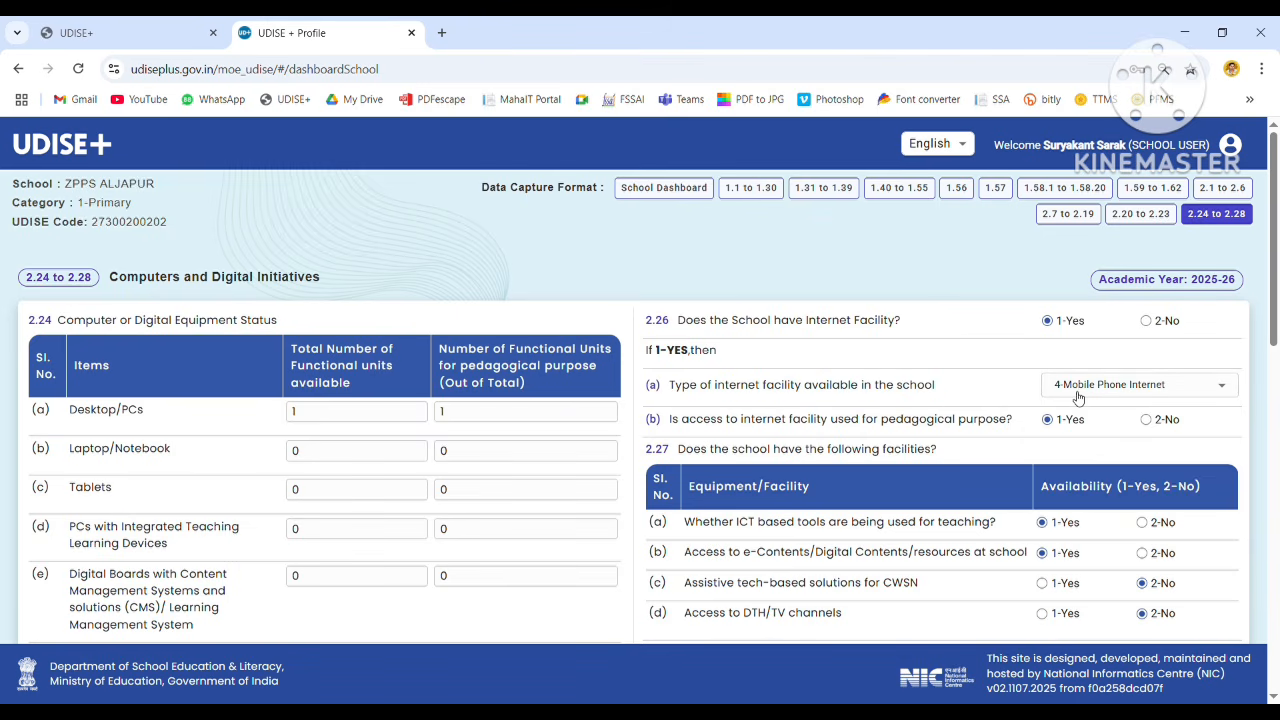
left_click_drag(791, 419, 956, 424)
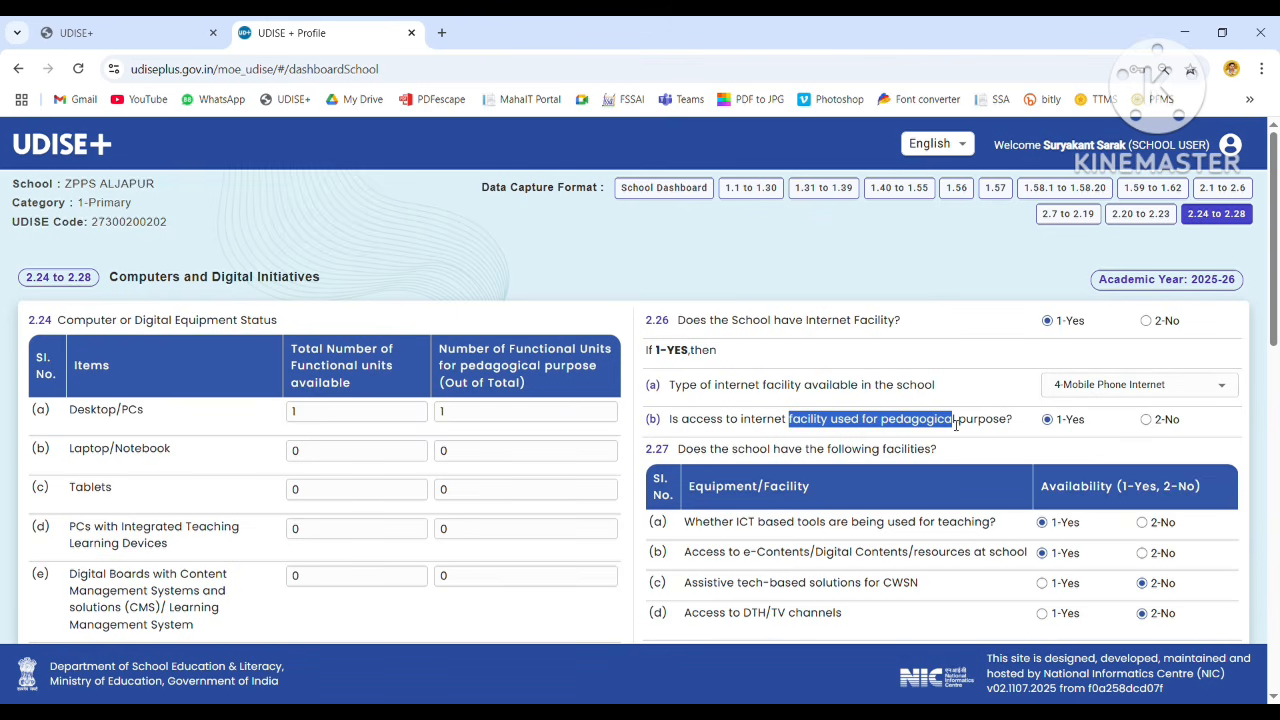
Check the ICT tools, e-content, CWSN and DTH/TV answers in 2.27 and the digital library answers in 2.28.
left_click_drag(738, 449, 910, 450)
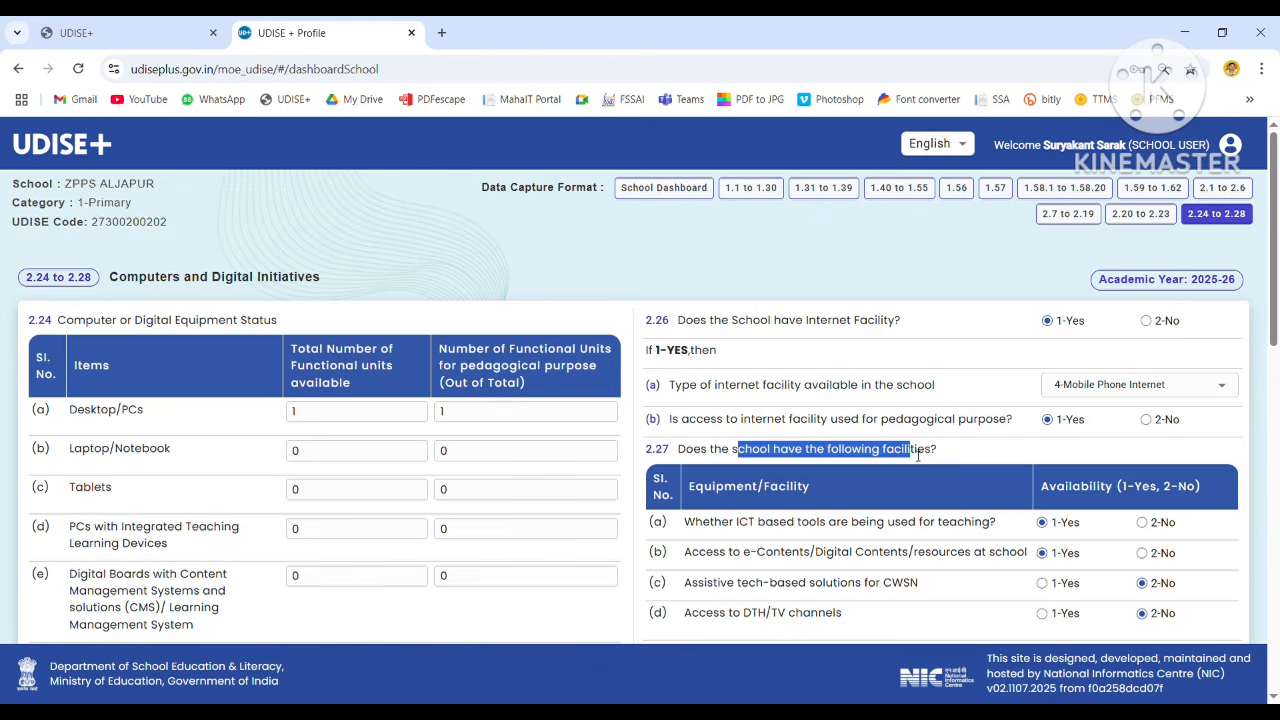
scroll(1277, 272, "down", 3)
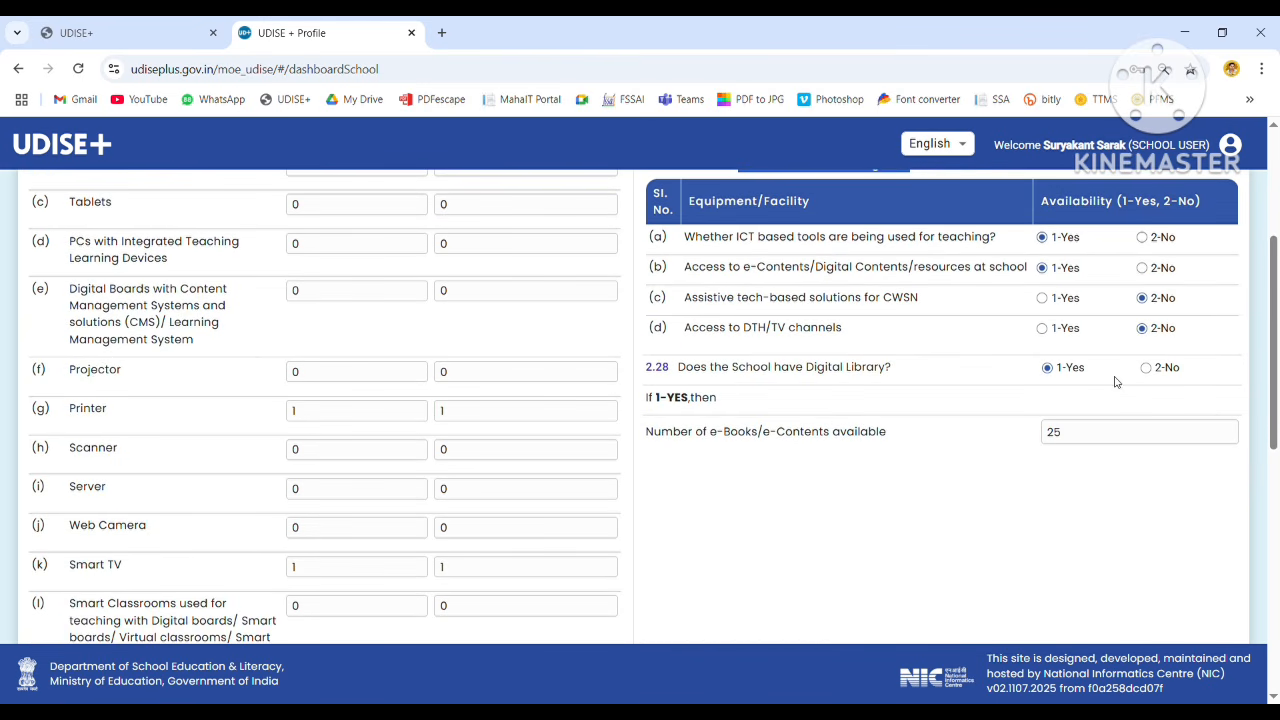
left_click_drag(737, 248, 889, 245)
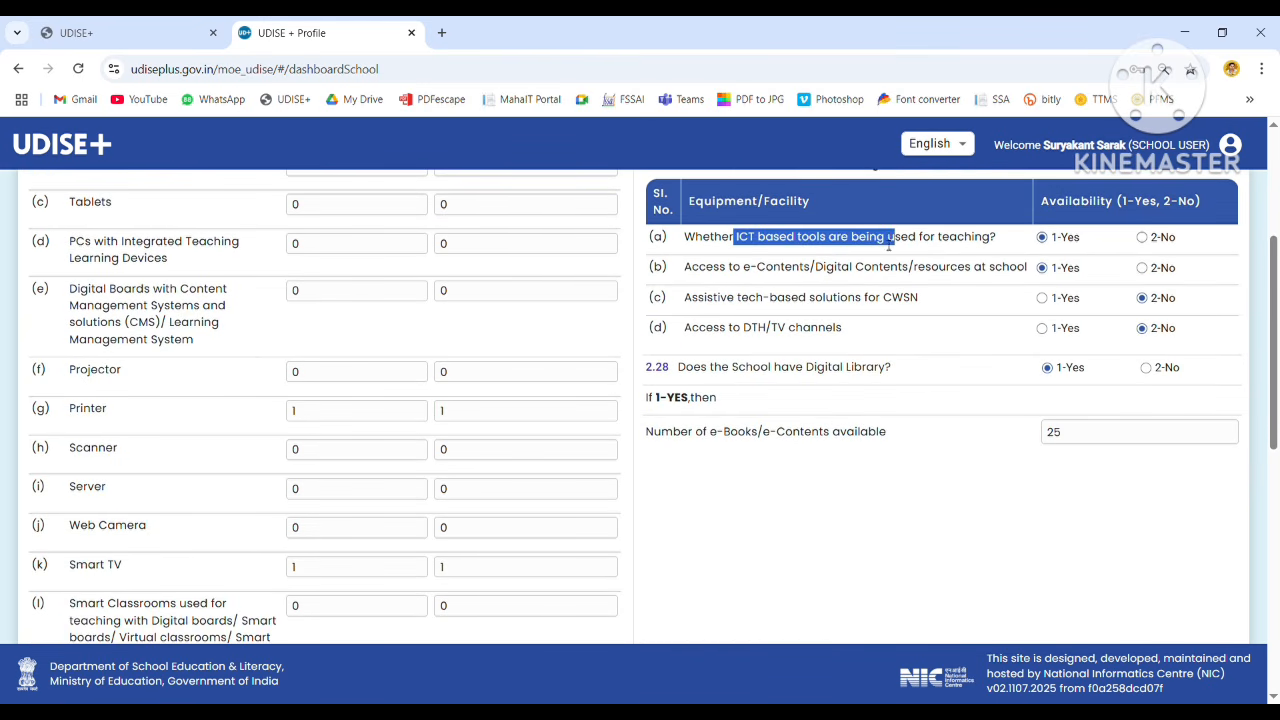
left_click_drag(728, 268, 915, 273)
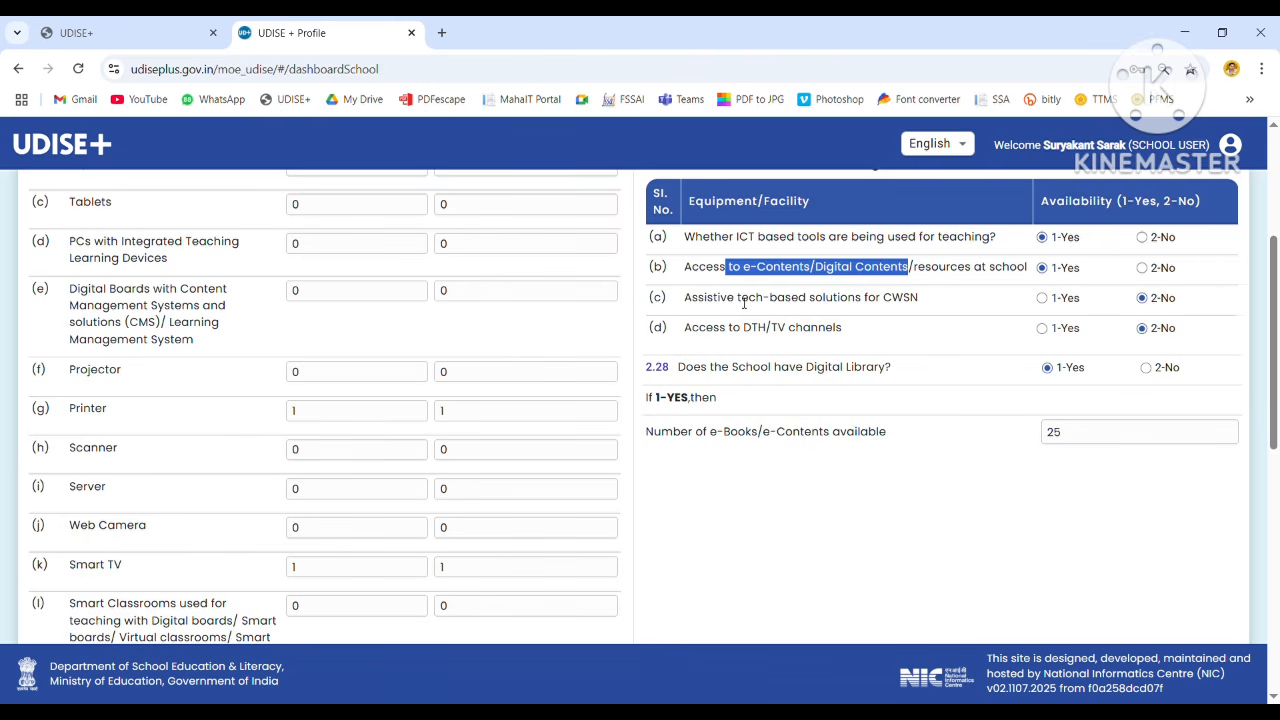
left_click_drag(741, 298, 920, 297)
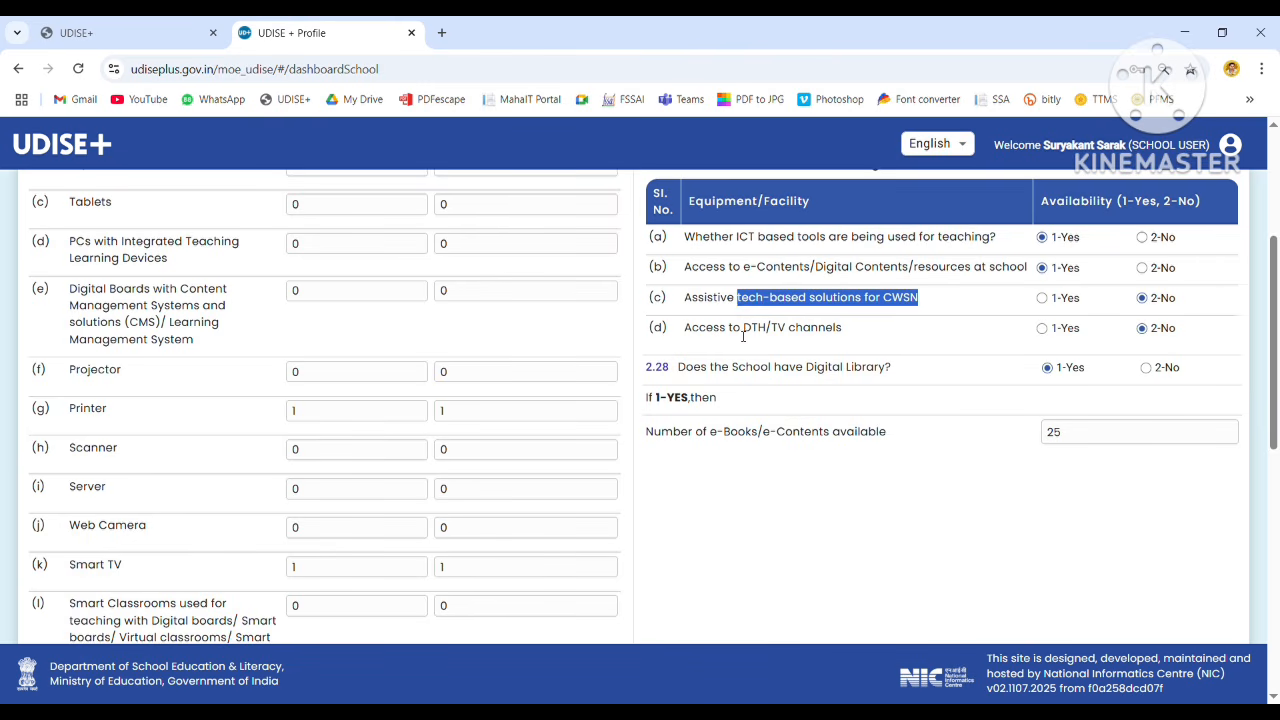
left_click_drag(743, 336, 864, 337)
left_click_drag(702, 367, 930, 379)
left_click(993, 461)
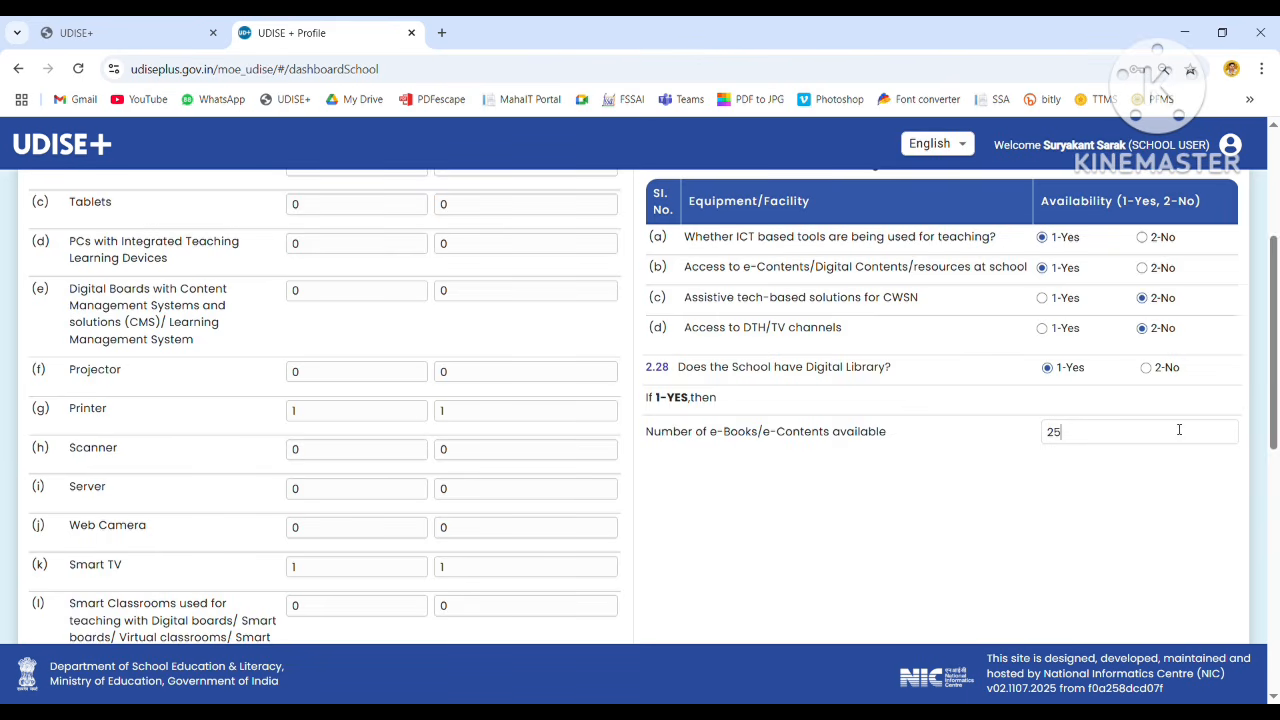
Save the Computers and Digital Initiatives section and return to the school dashboard, reloading the page.
left_click_drag(1274, 410, 1274, 657)
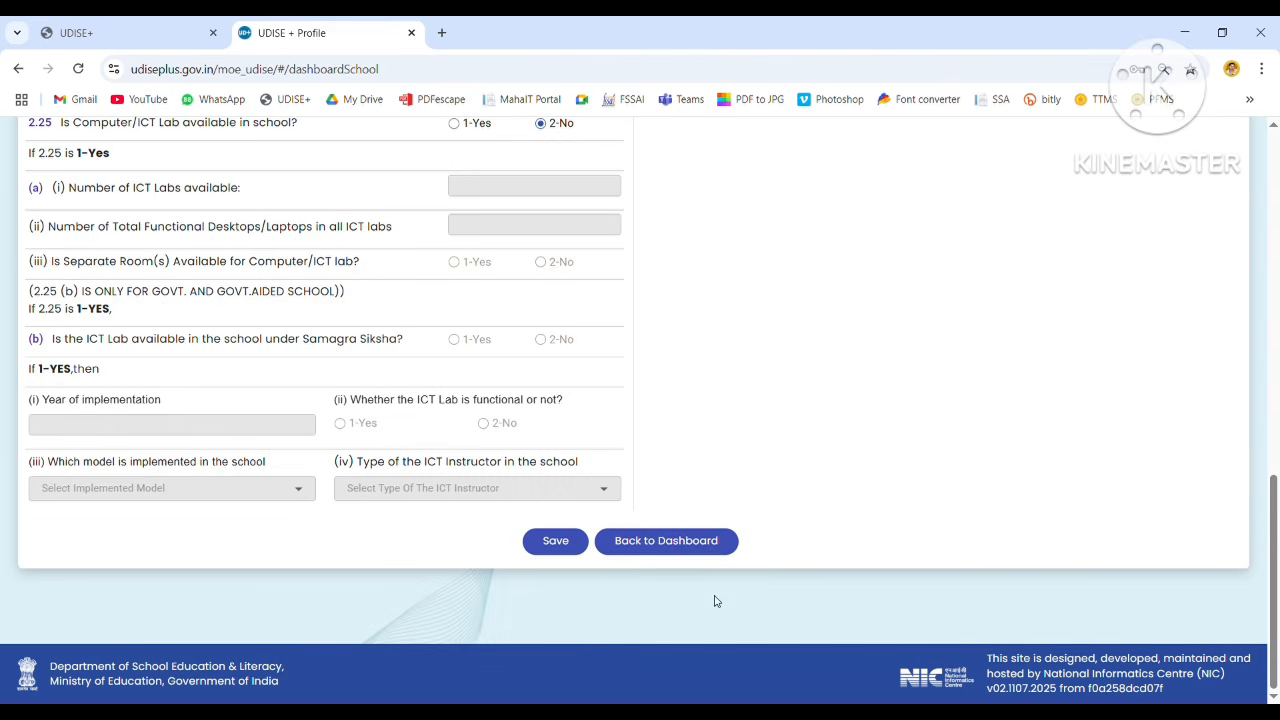
left_click(555, 540)
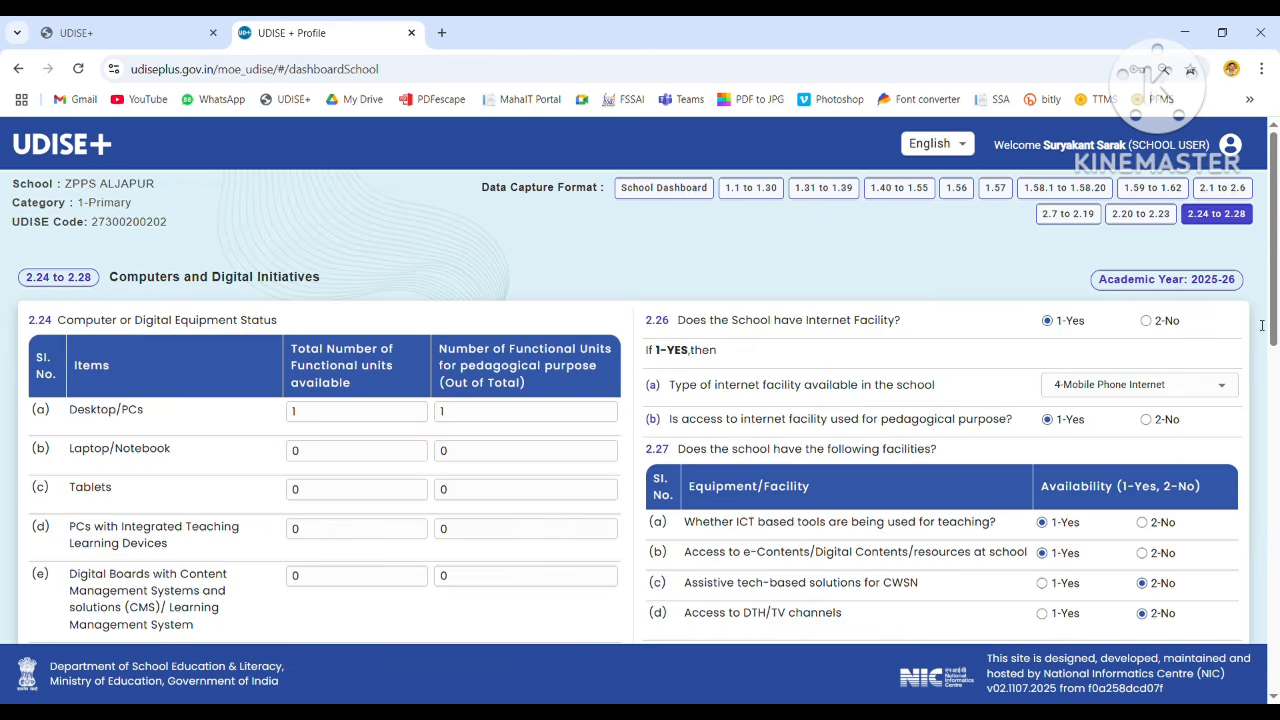
left_click_drag(1277, 292, 1277, 637)
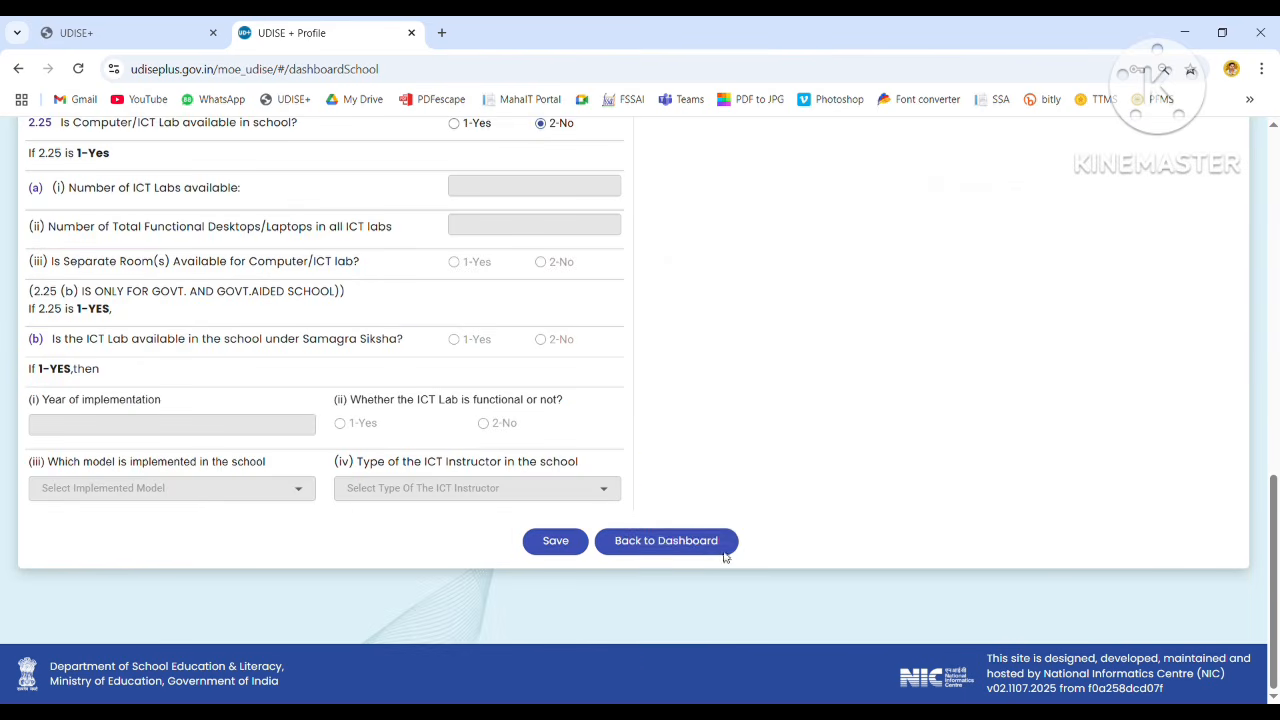
left_click(679, 538)
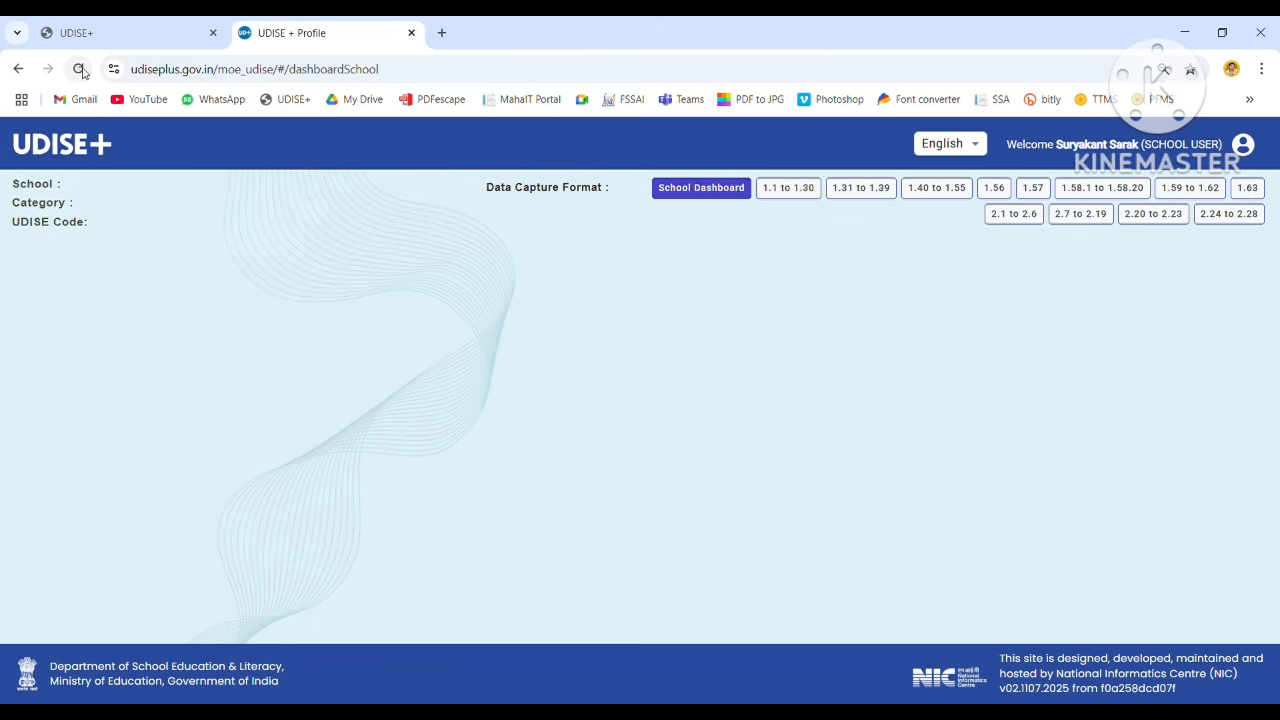
left_click(80, 69)
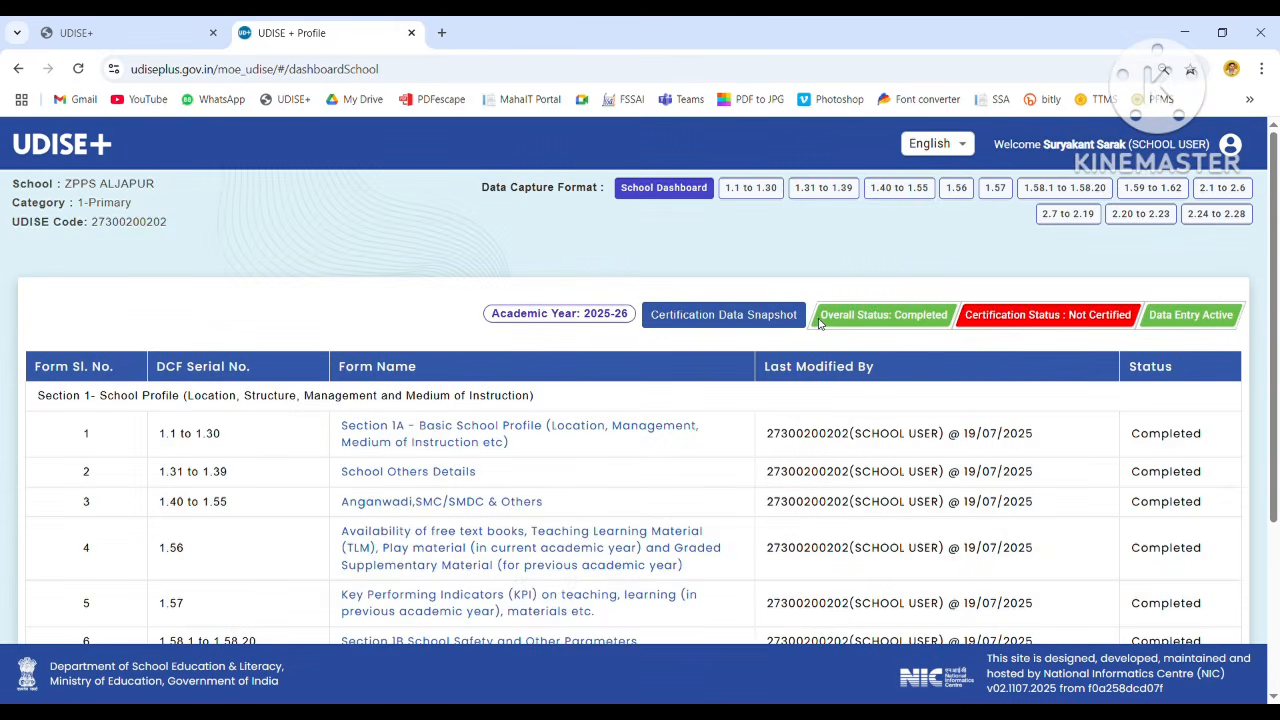
Check the overall status and the completion status of all forms on the school dashboard.
left_click_drag(819, 321, 952, 321)
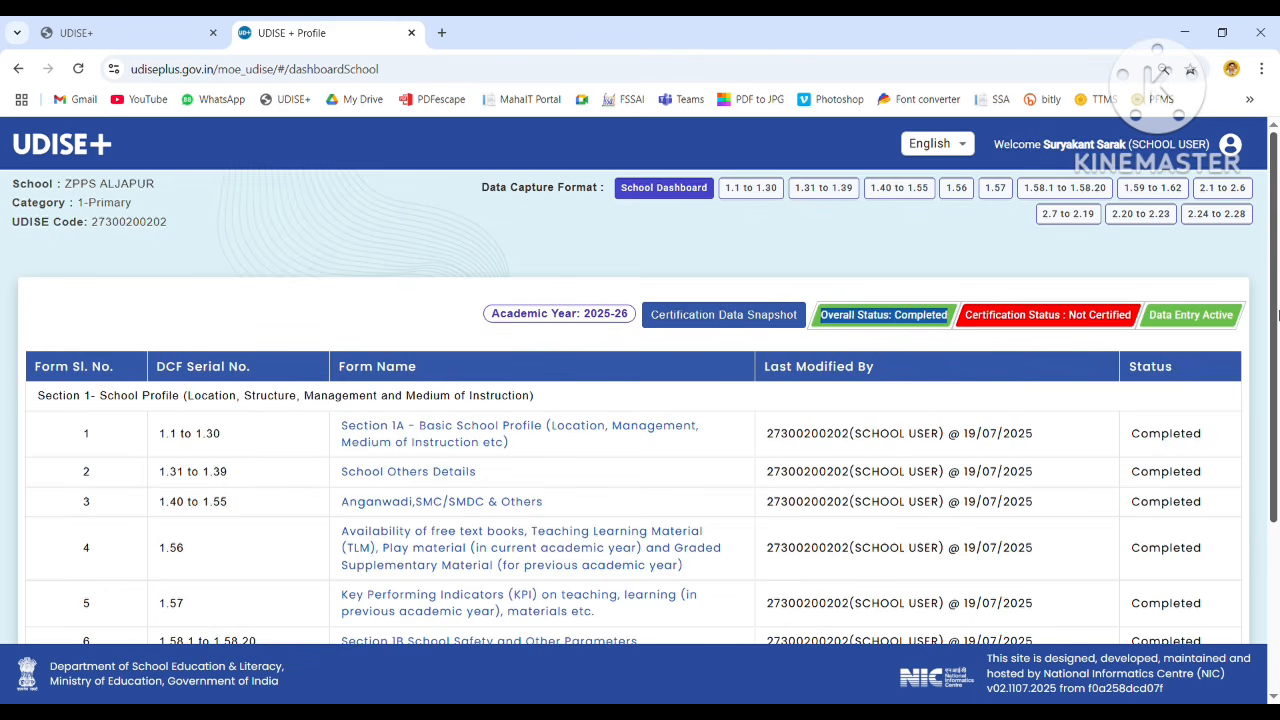
scroll(1226, 377, "down", 3)
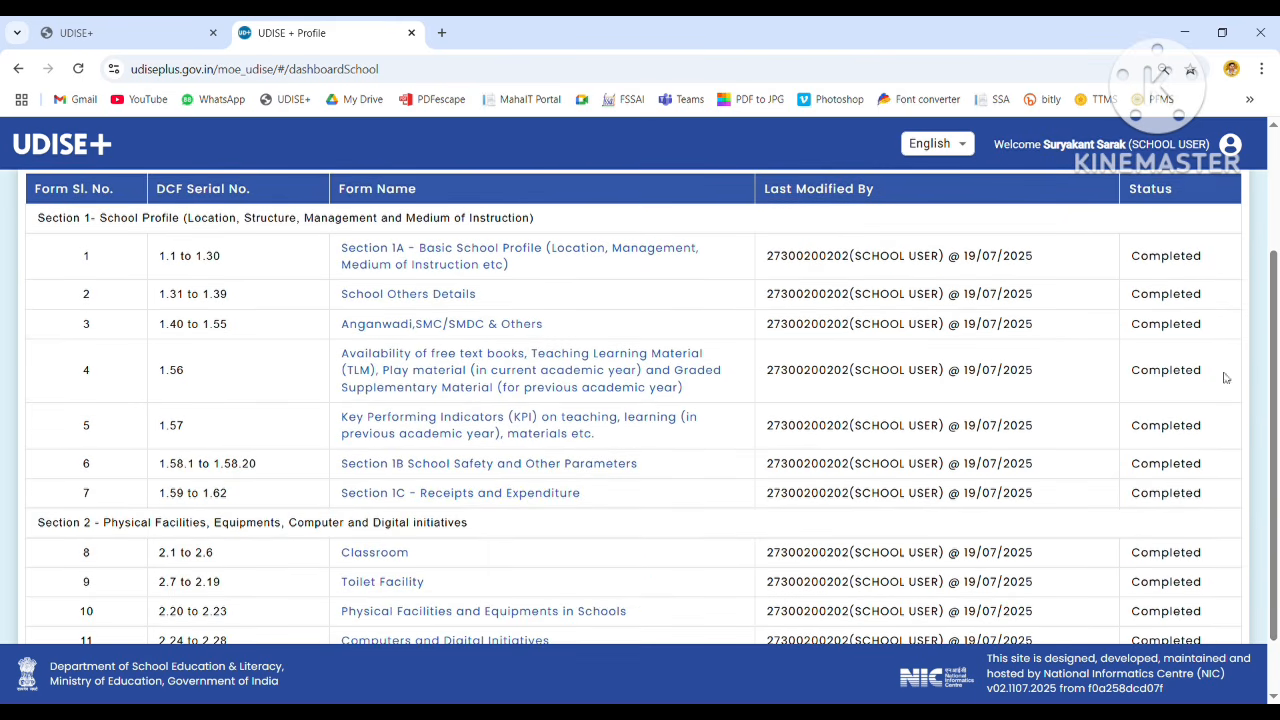
left_click_drag(1133, 256, 640, 640)
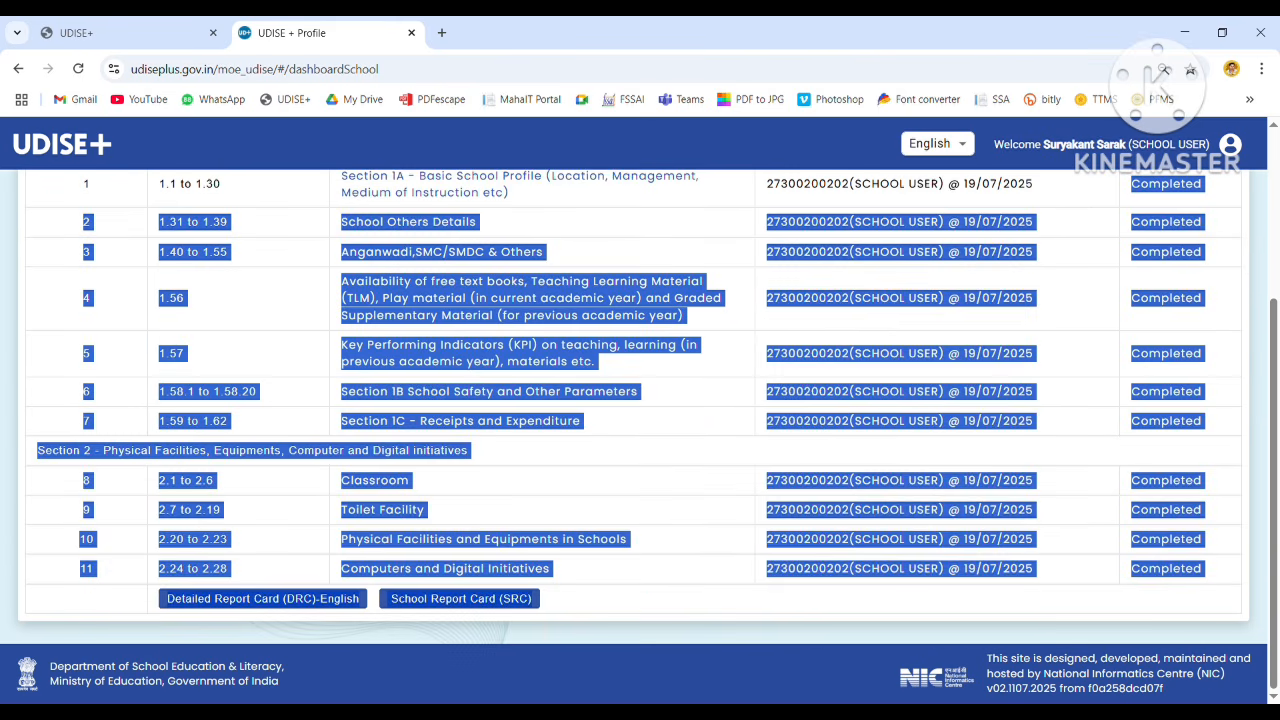
left_click(1127, 631)
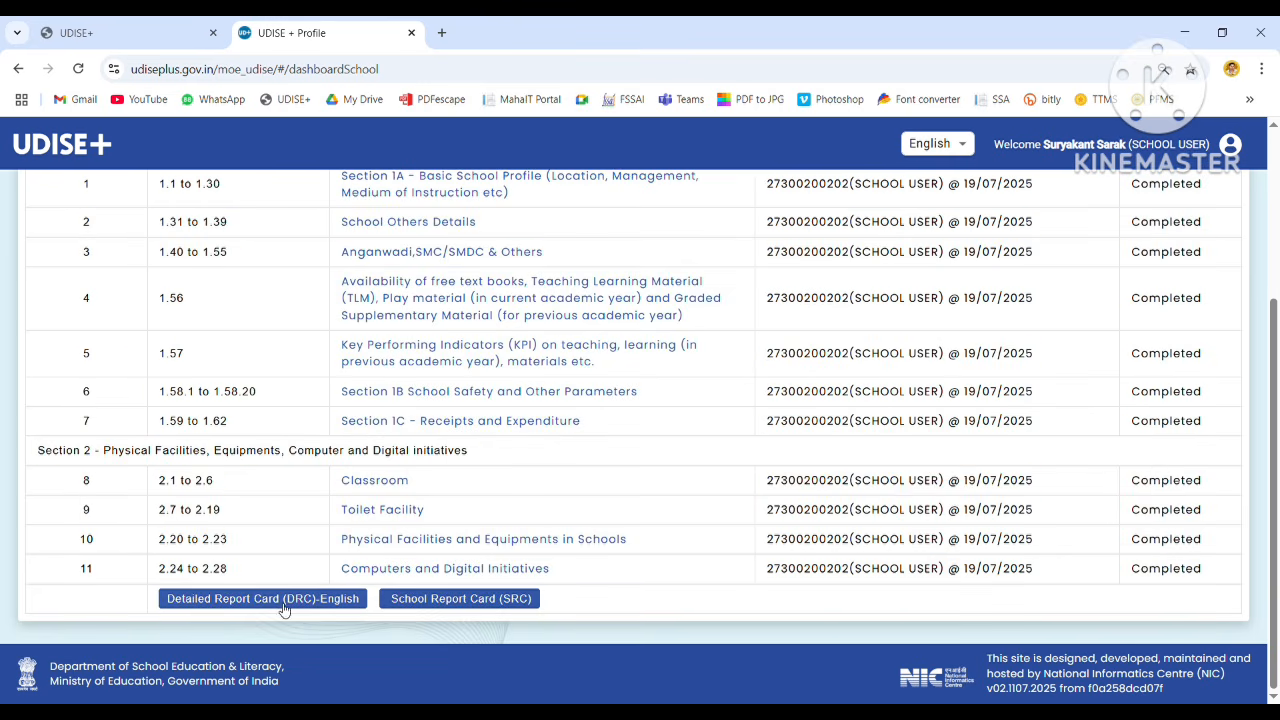
Download the Detailed Report Card (DRC) in English from the school dashboard.
left_click(221, 600)
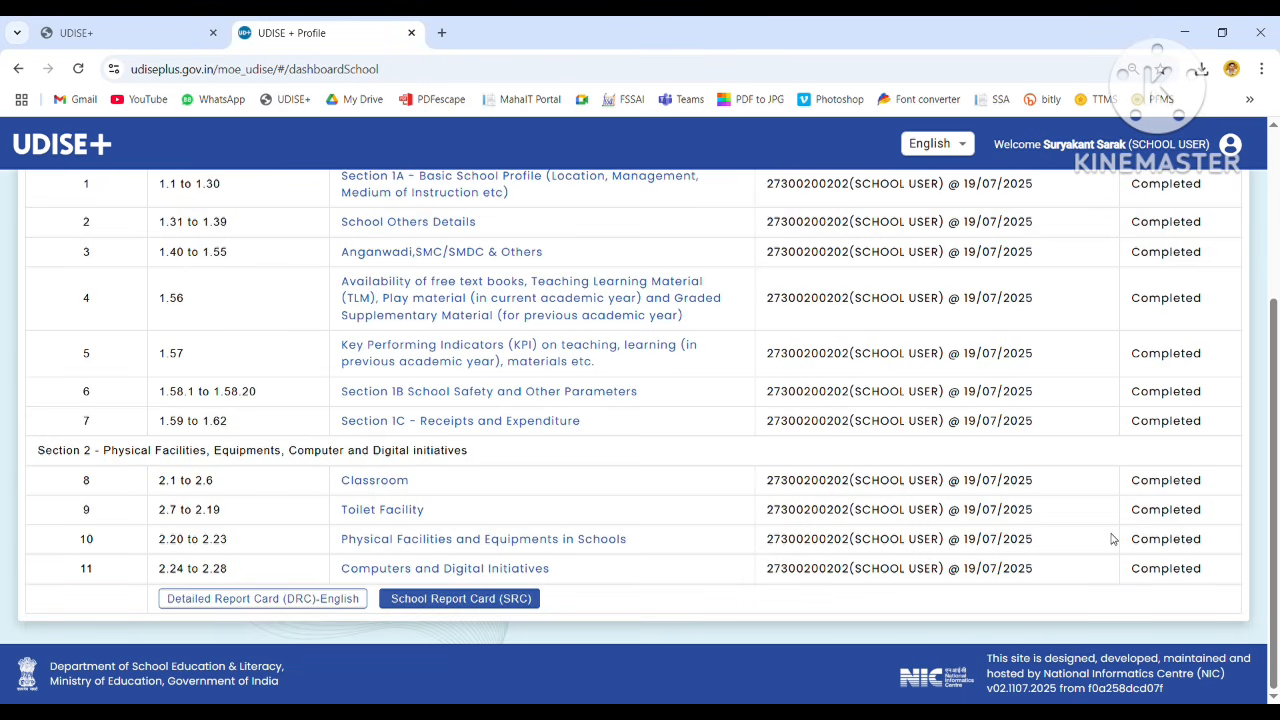
left_click(725, 610)
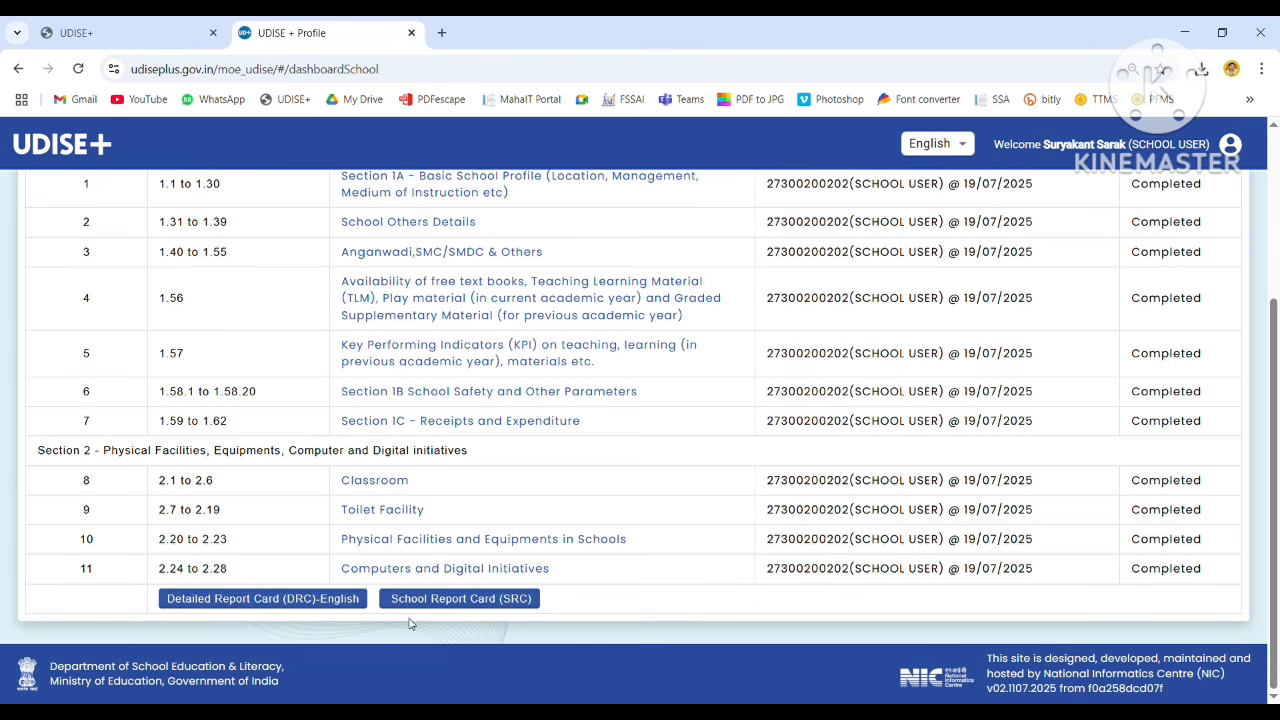
left_click(345, 600)
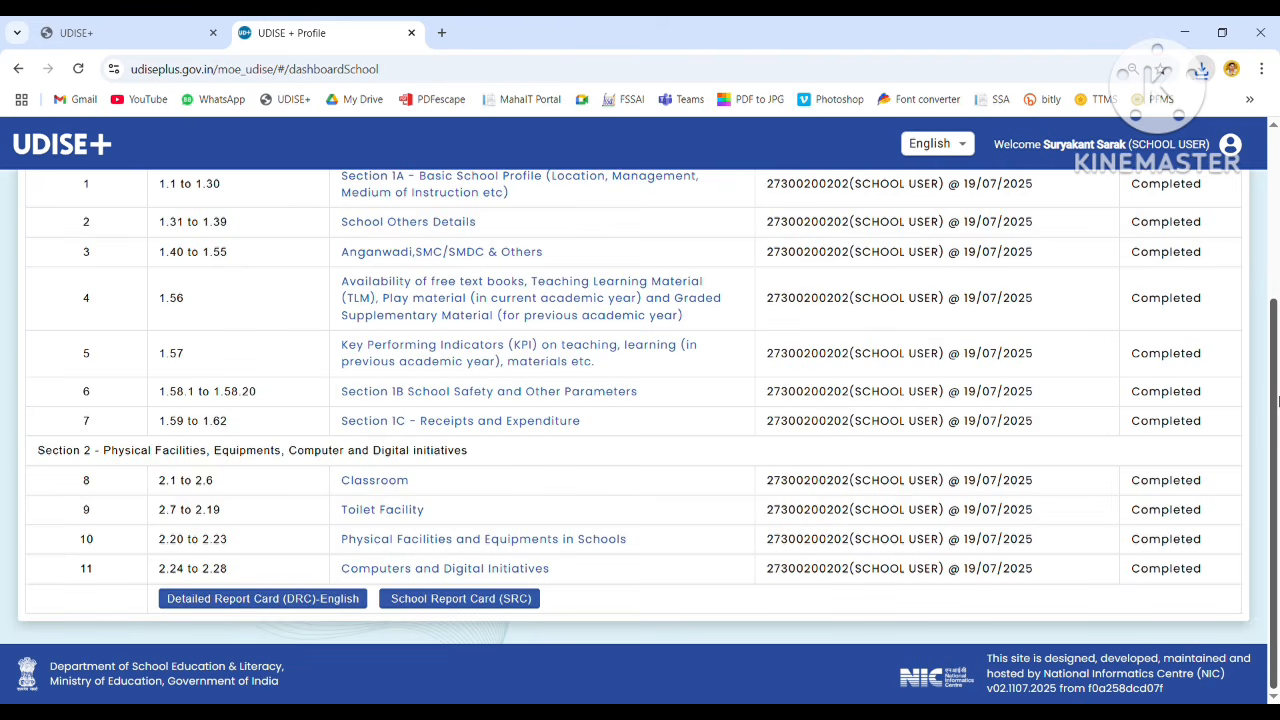
scroll(407, 266, "up", 3)
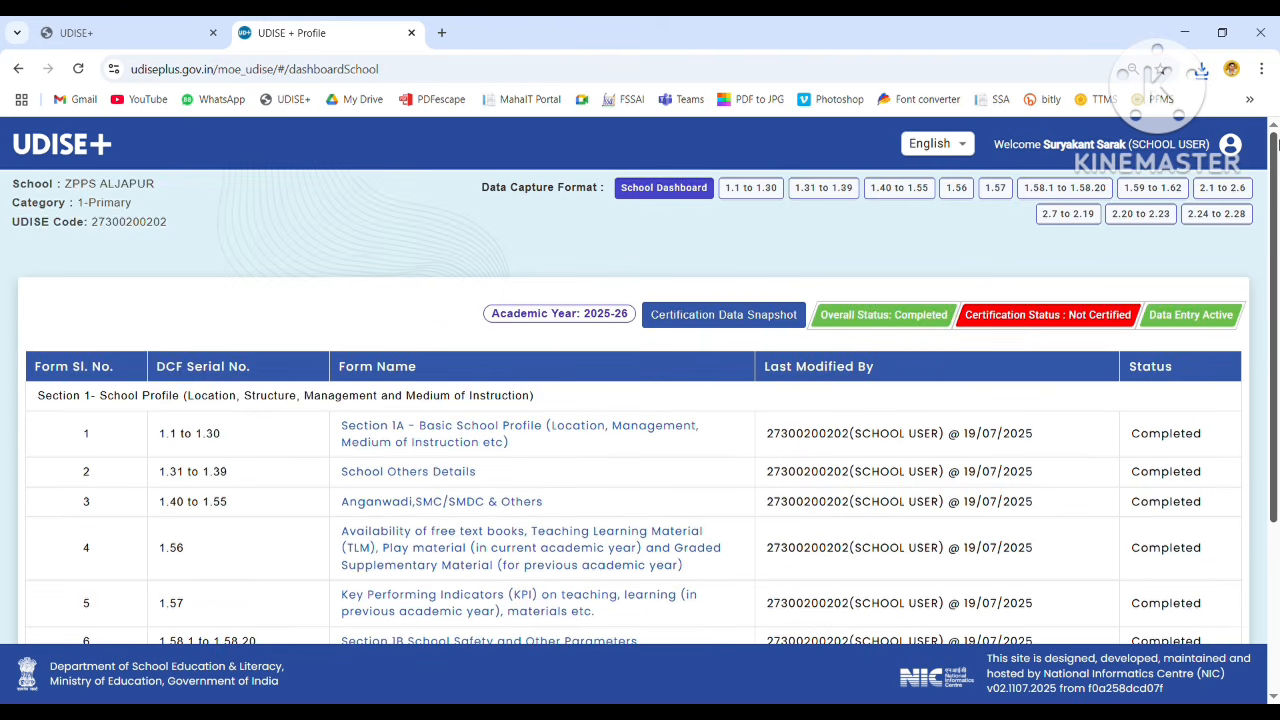